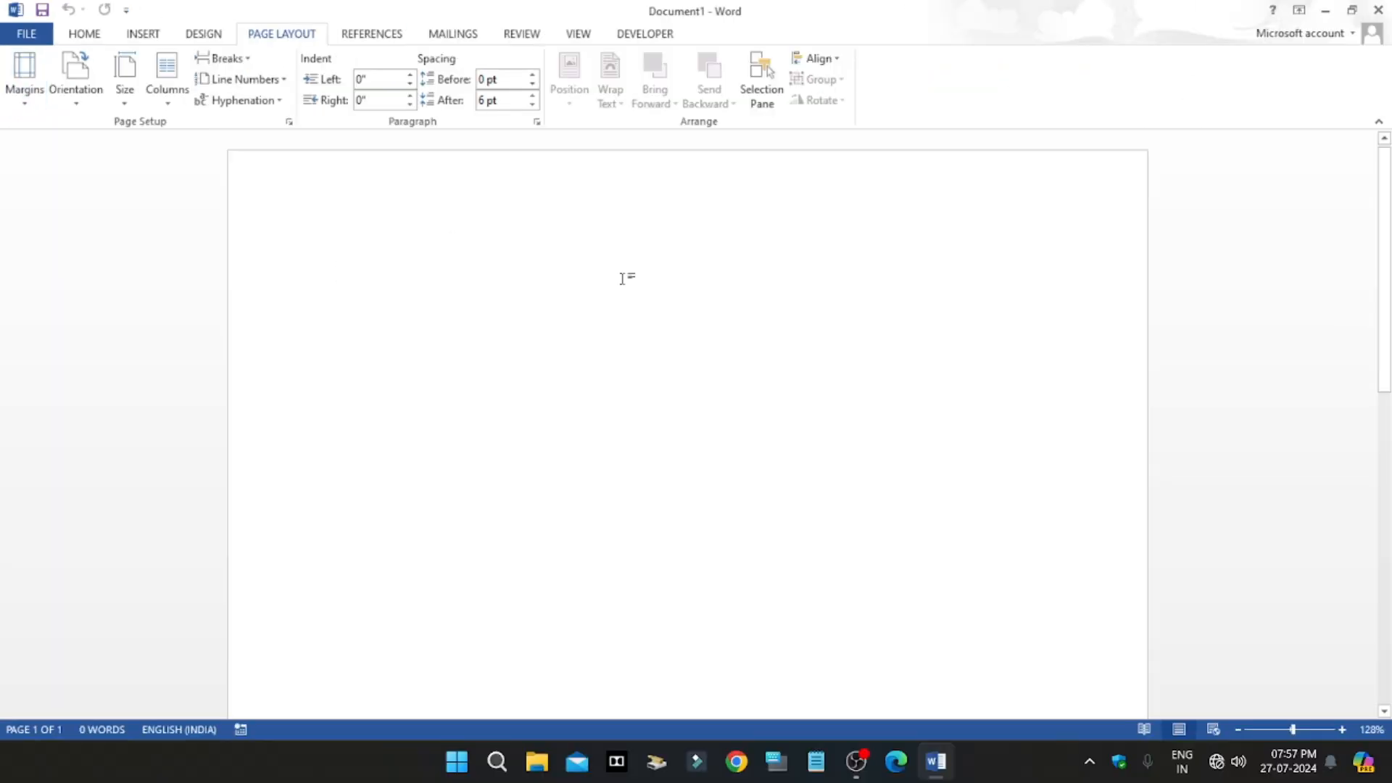
Step: Fill the blank document with sample paragraphs using the =rand() function
type("=rand")
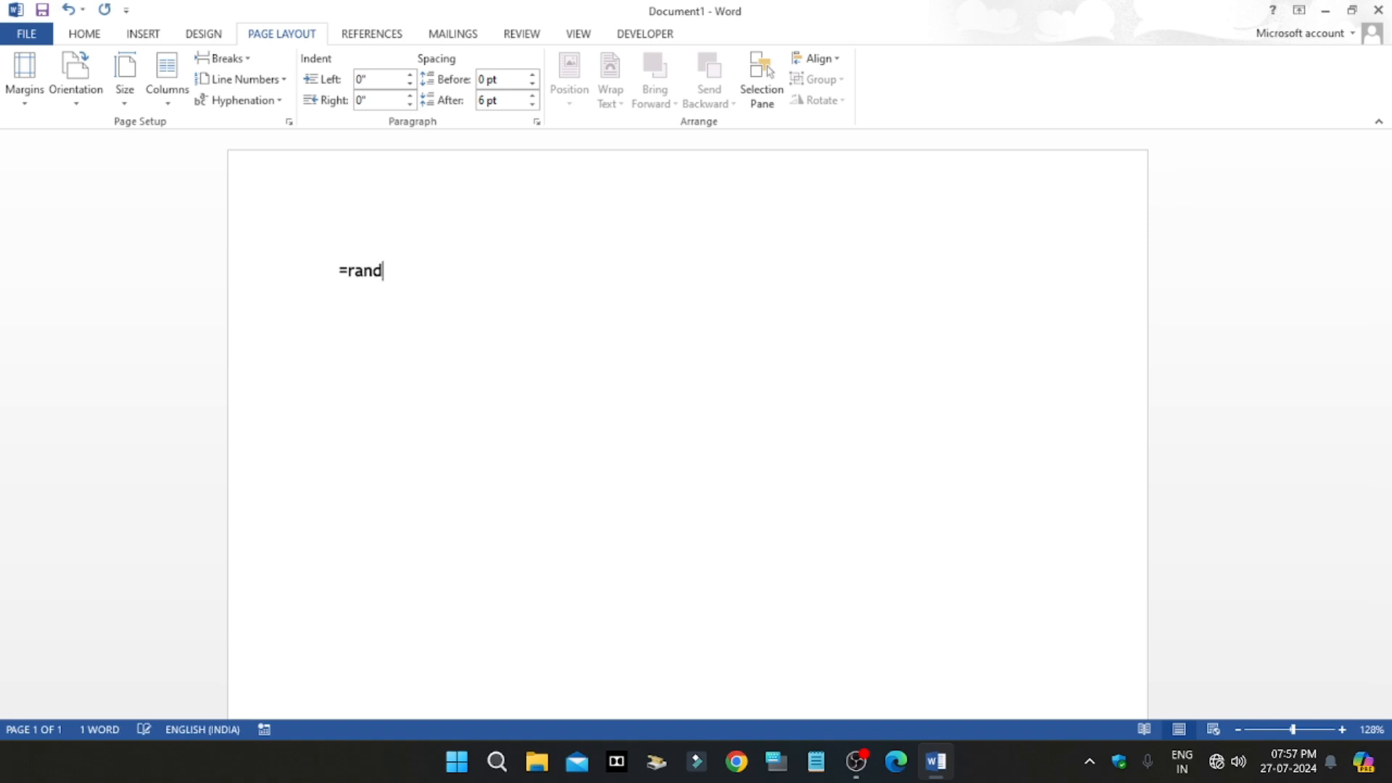
type("()")
key("Return")
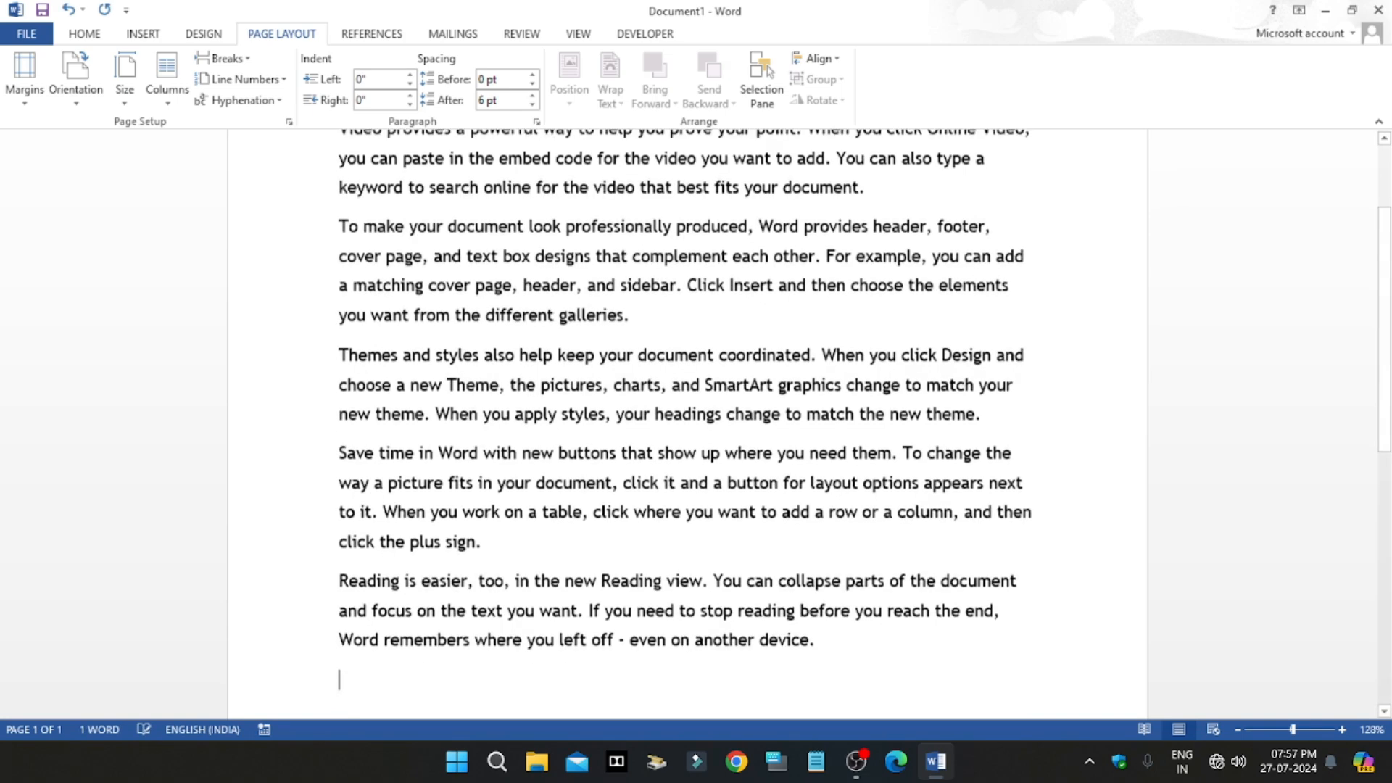
scroll(620, 279, "up", 3)
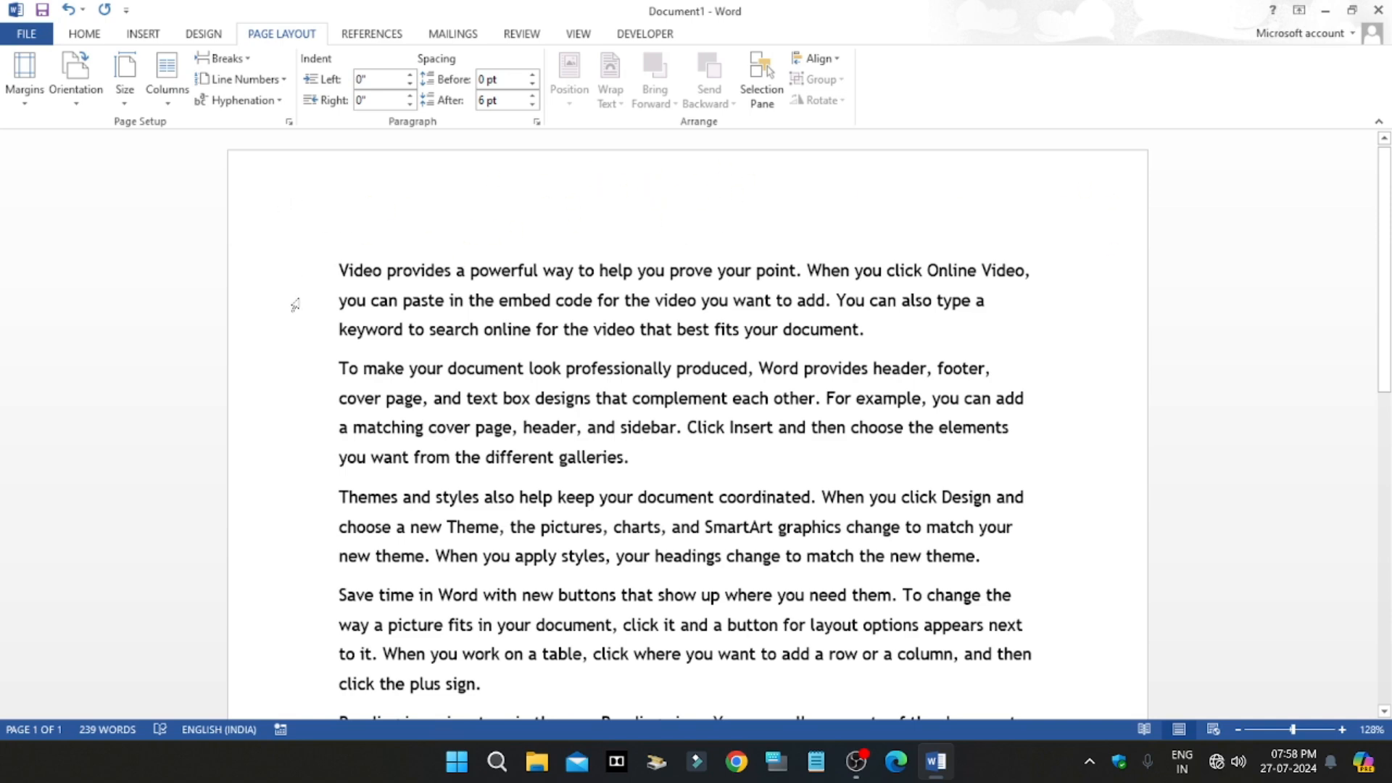
scroll(797, 324, "down", 10)
scroll(464, 565, "up", 10)
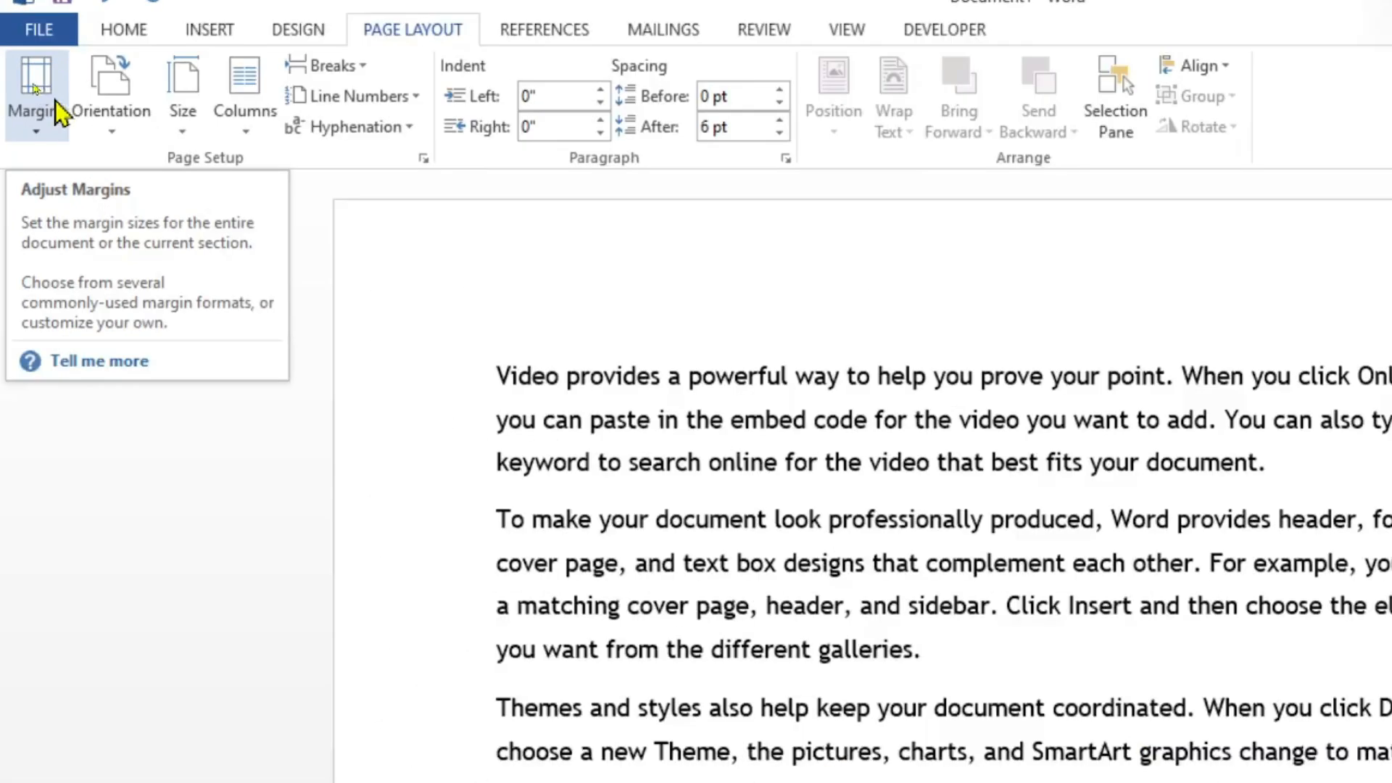
Step: Apply the Narrow margin preset to the document and switch it to the Wide preset
left_click(35, 85)
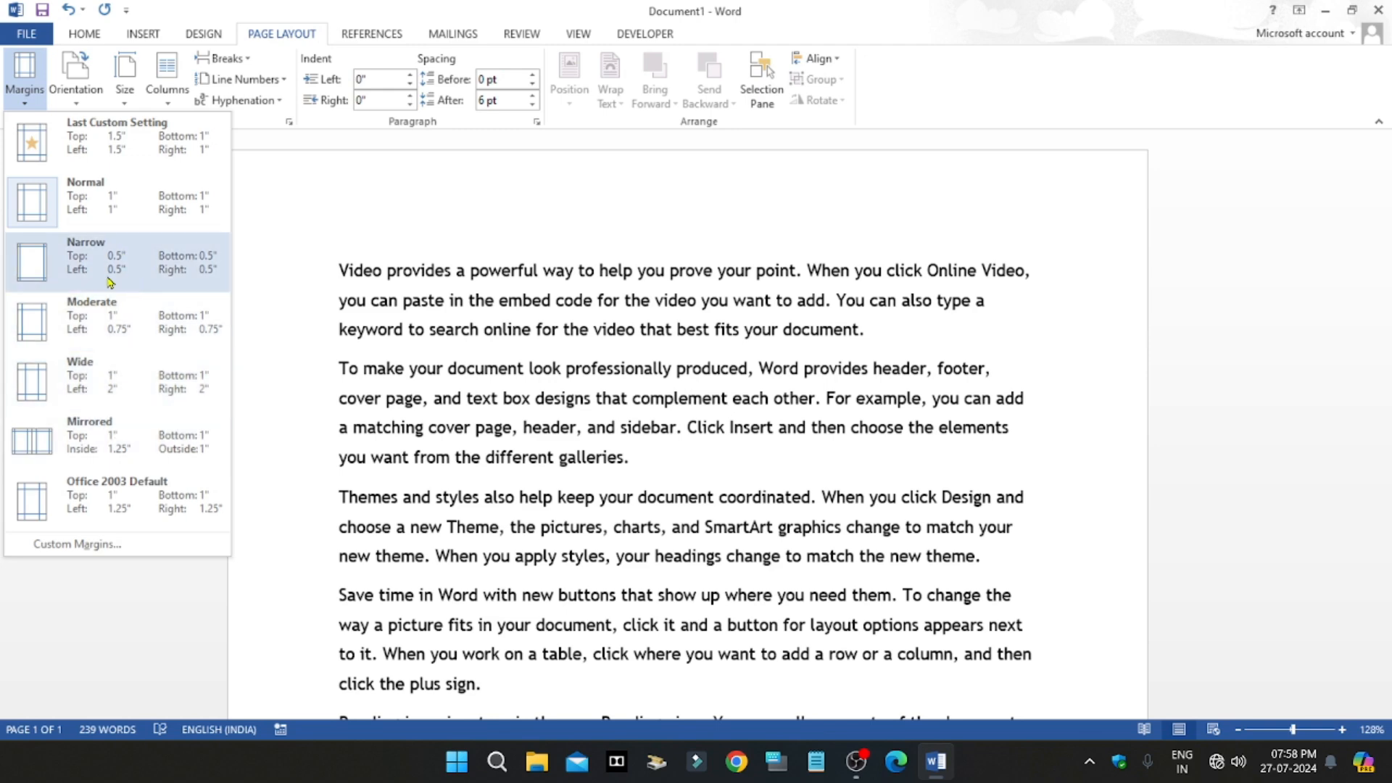
left_click(131, 272)
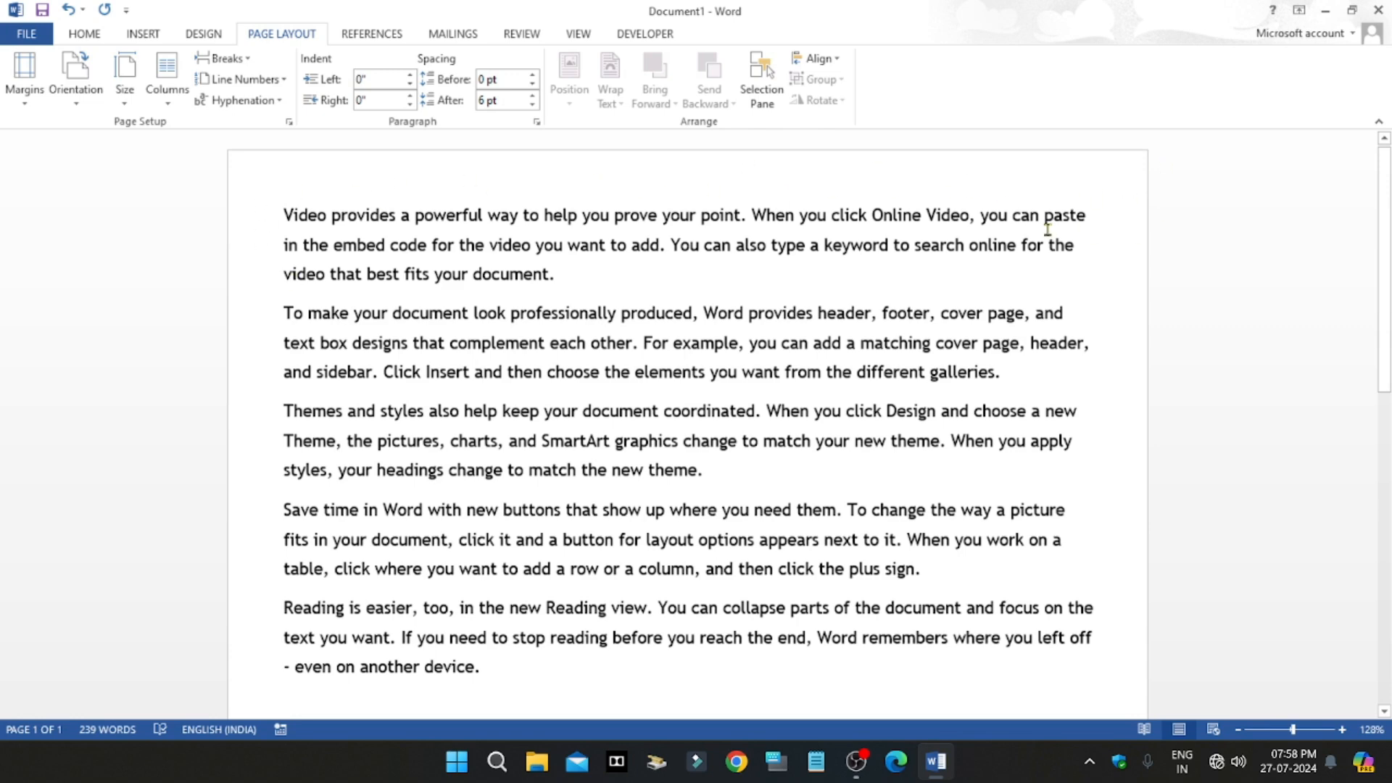
left_click(24, 80)
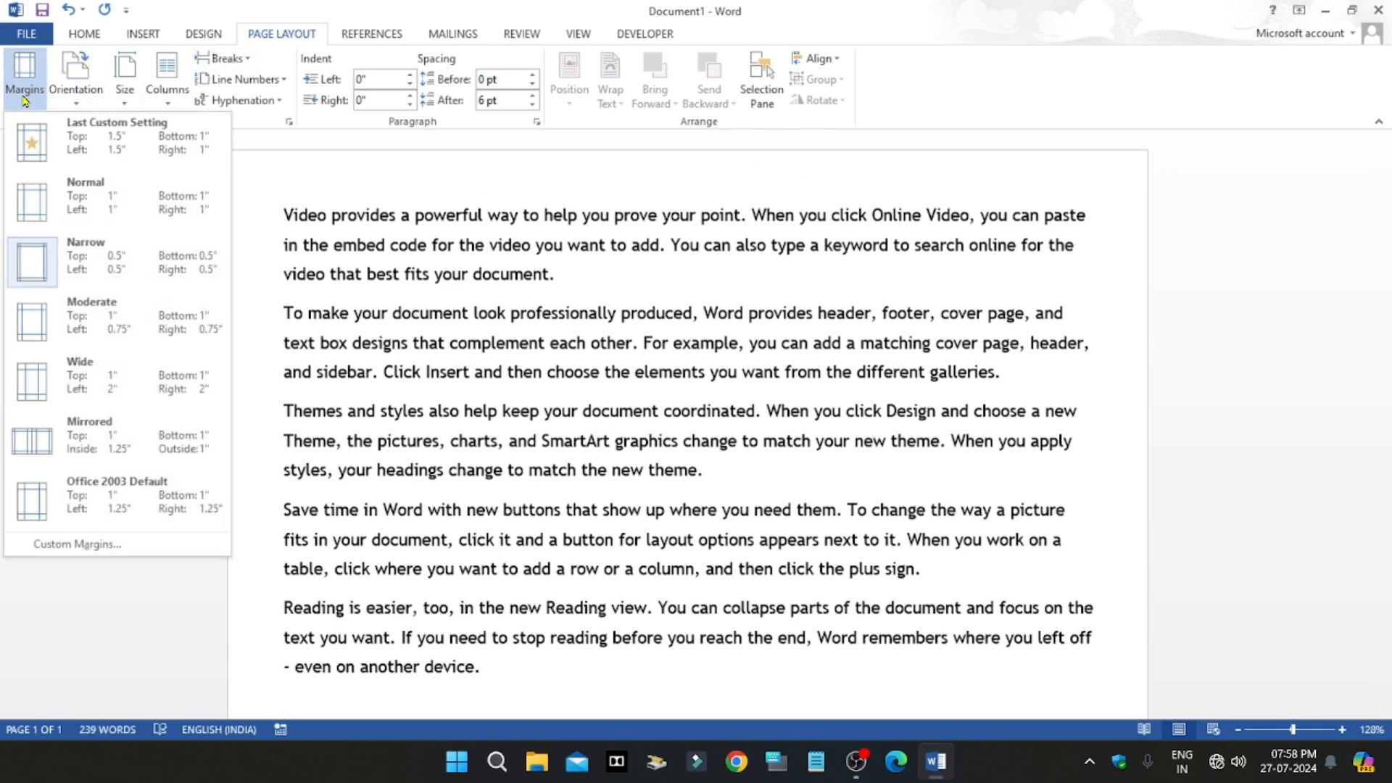
left_click(76, 374)
scroll(724, 384, "up", 5)
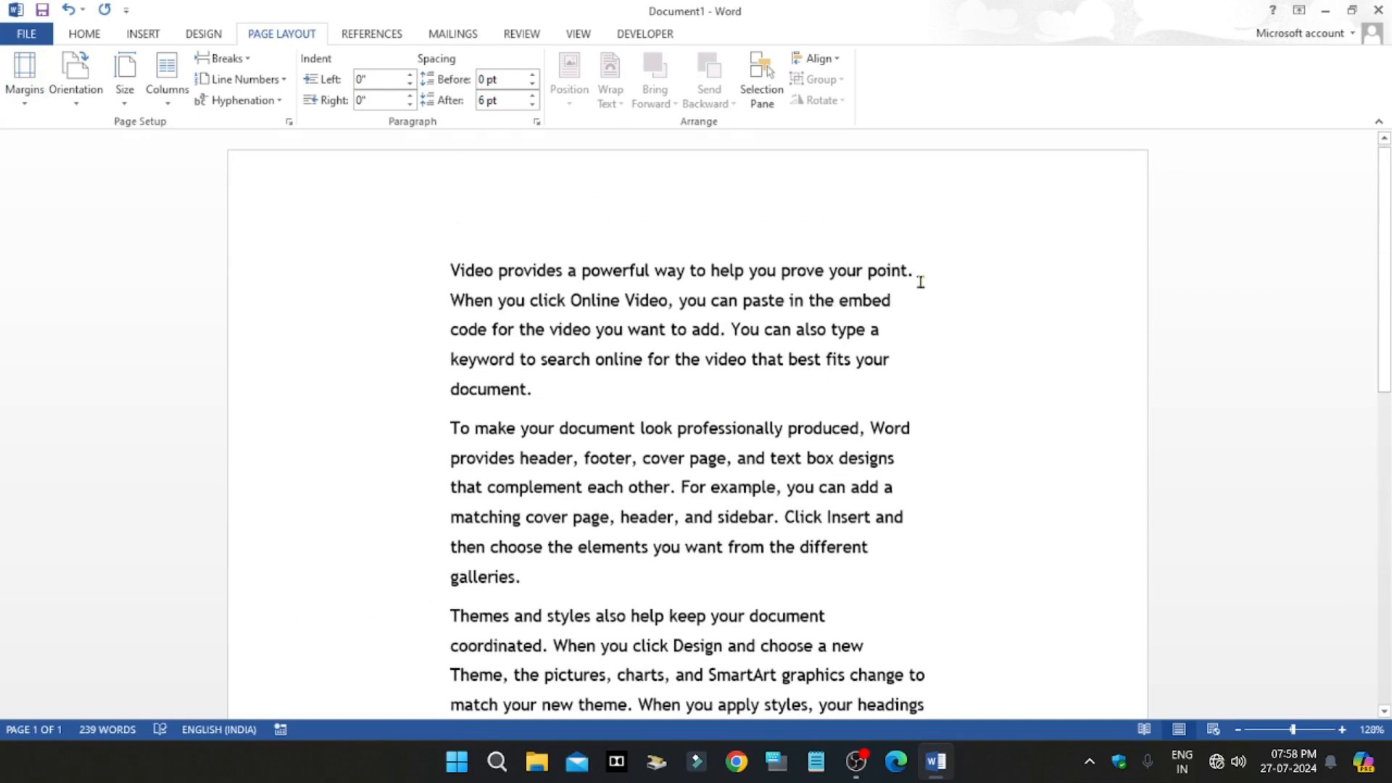
scroll(748, 204, "down", 10)
scroll(733, 522, "up", 10)
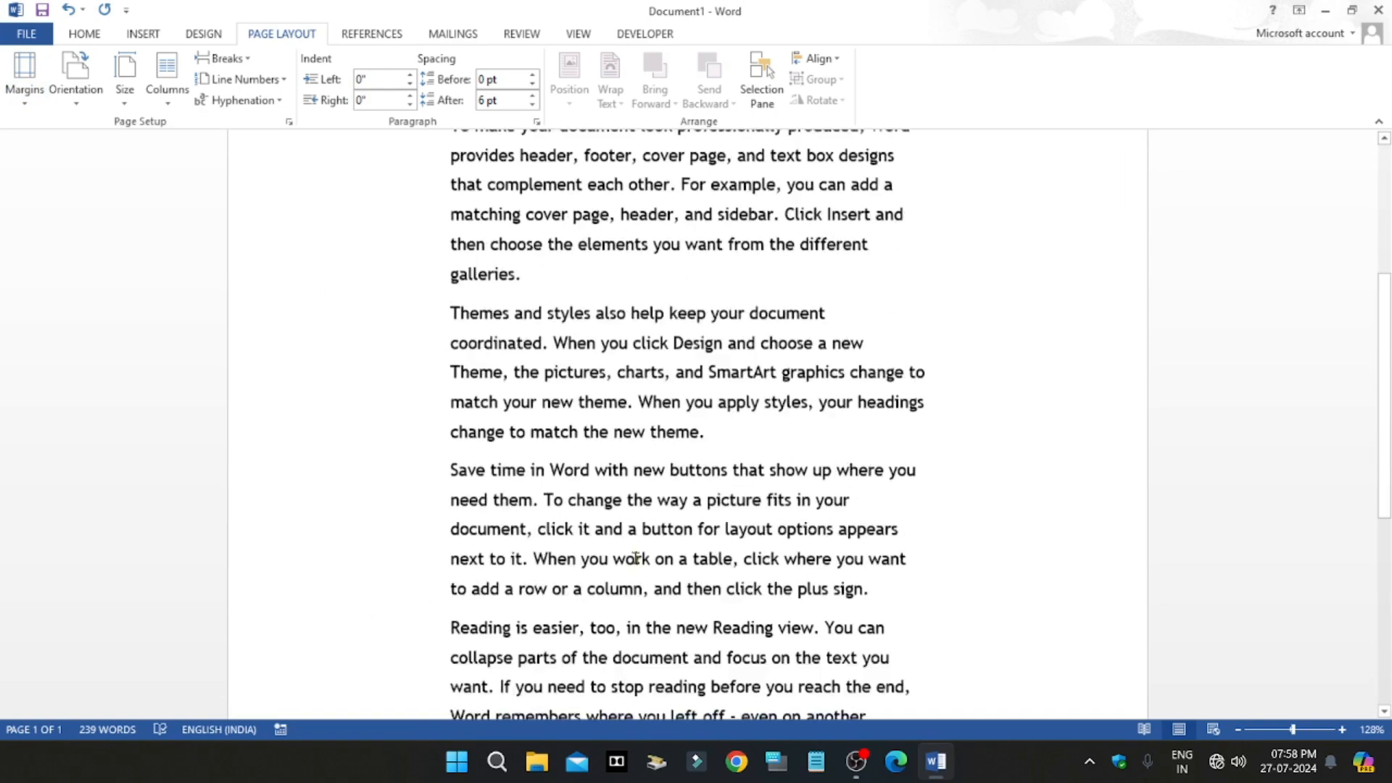
Step: Apply the Normal margin preset to the document
left_click(24, 73)
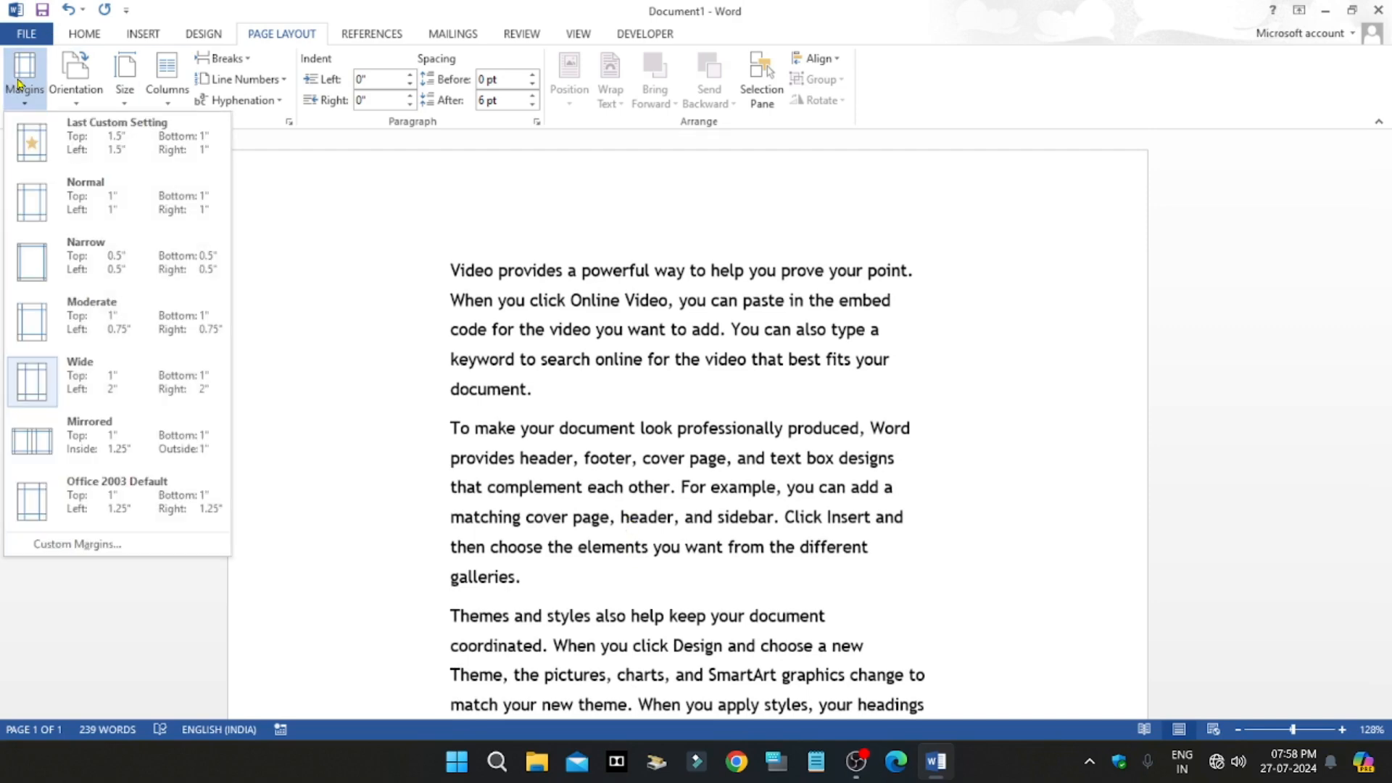
left_click(82, 210)
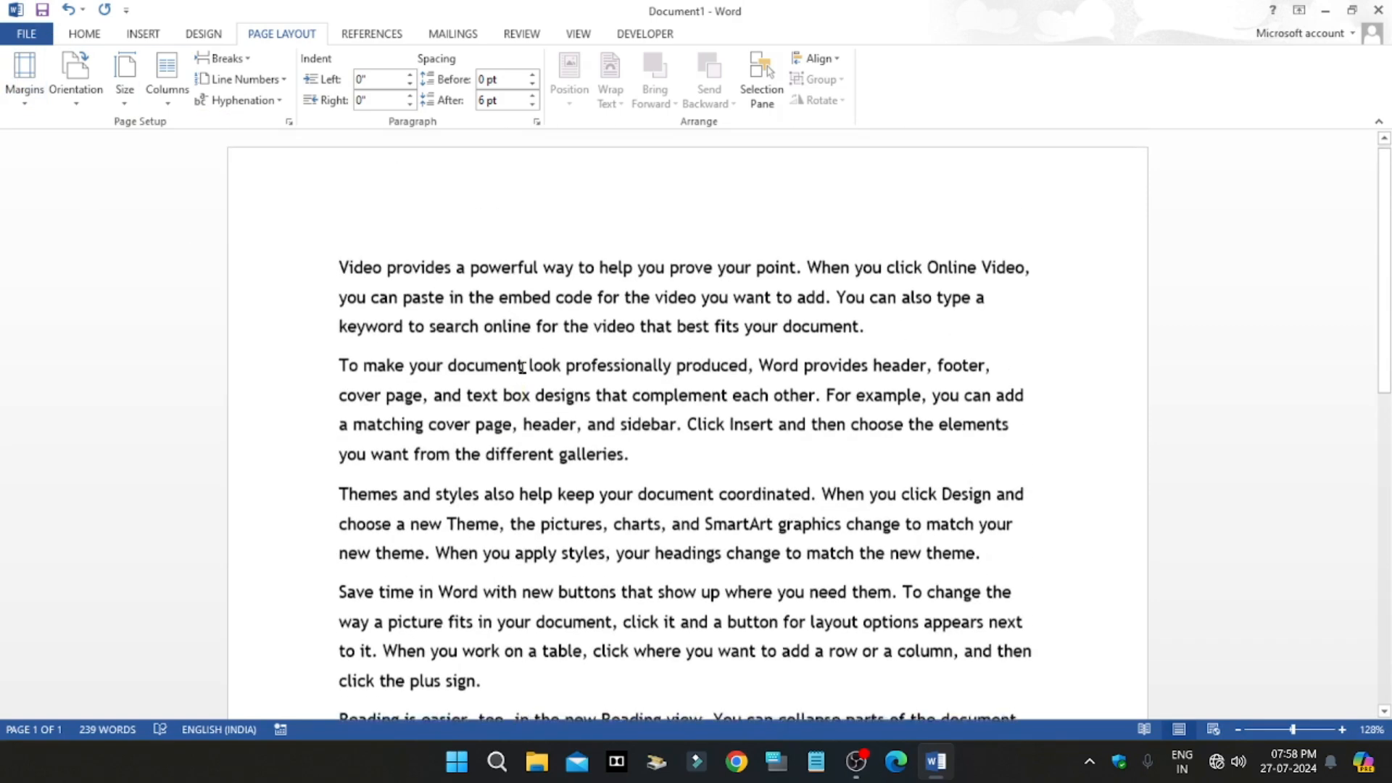
left_click(26, 99)
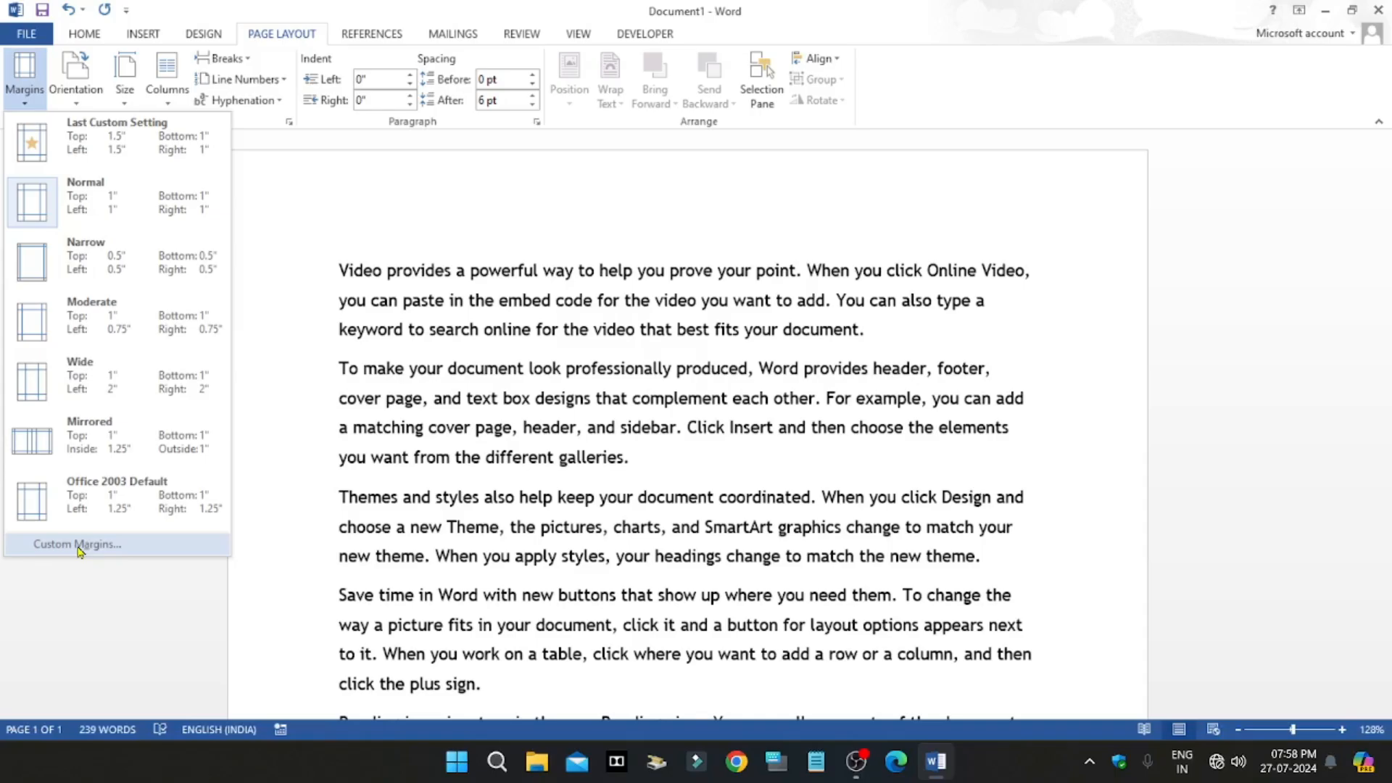
left_click(80, 544)
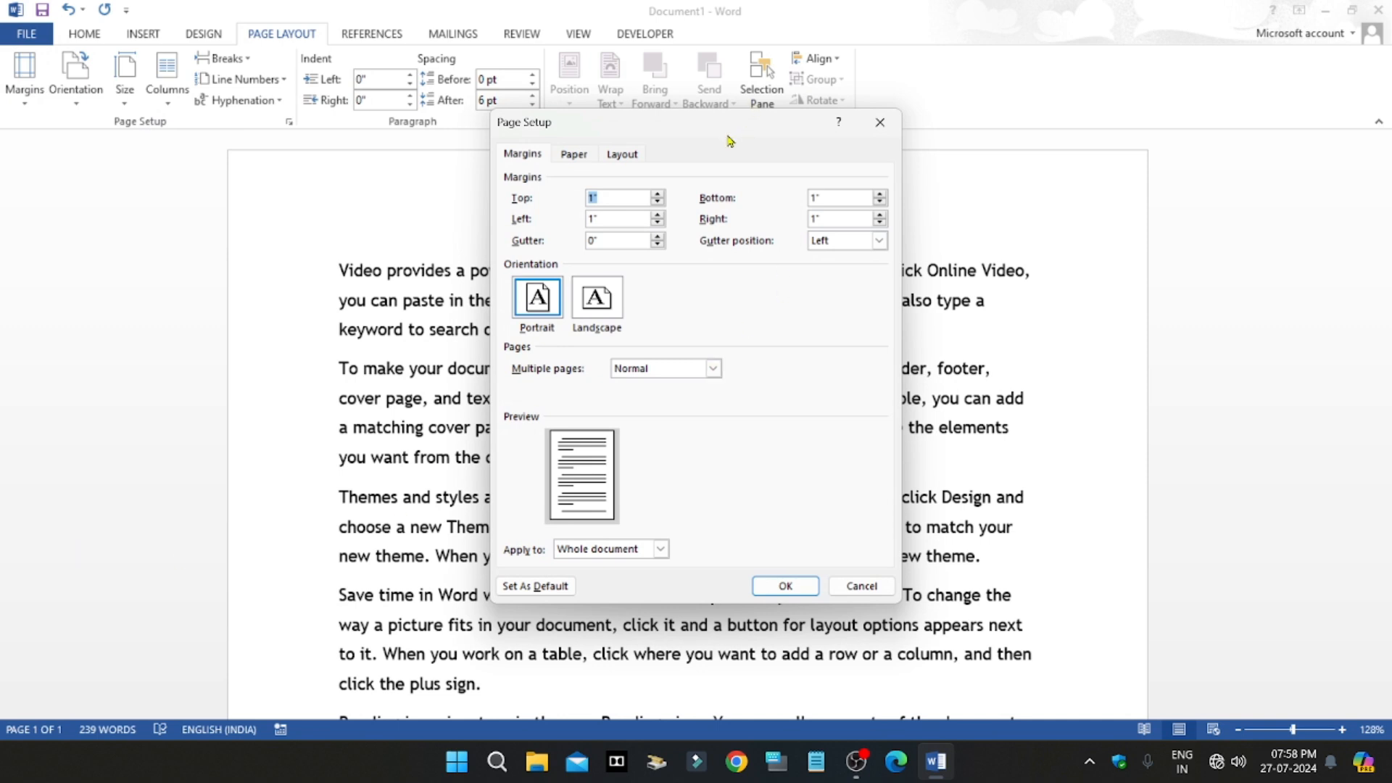
left_click_drag(748, 135, 657, 274)
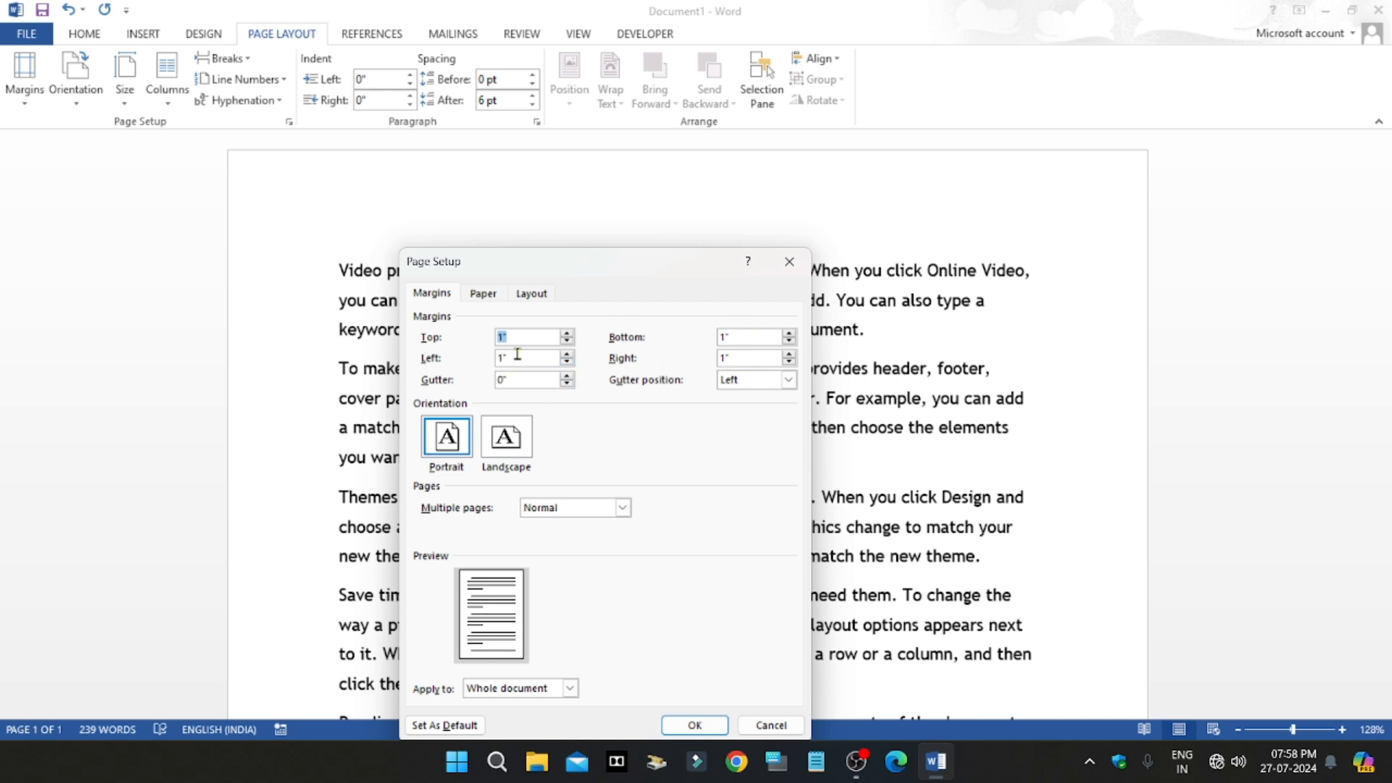
left_click(789, 261)
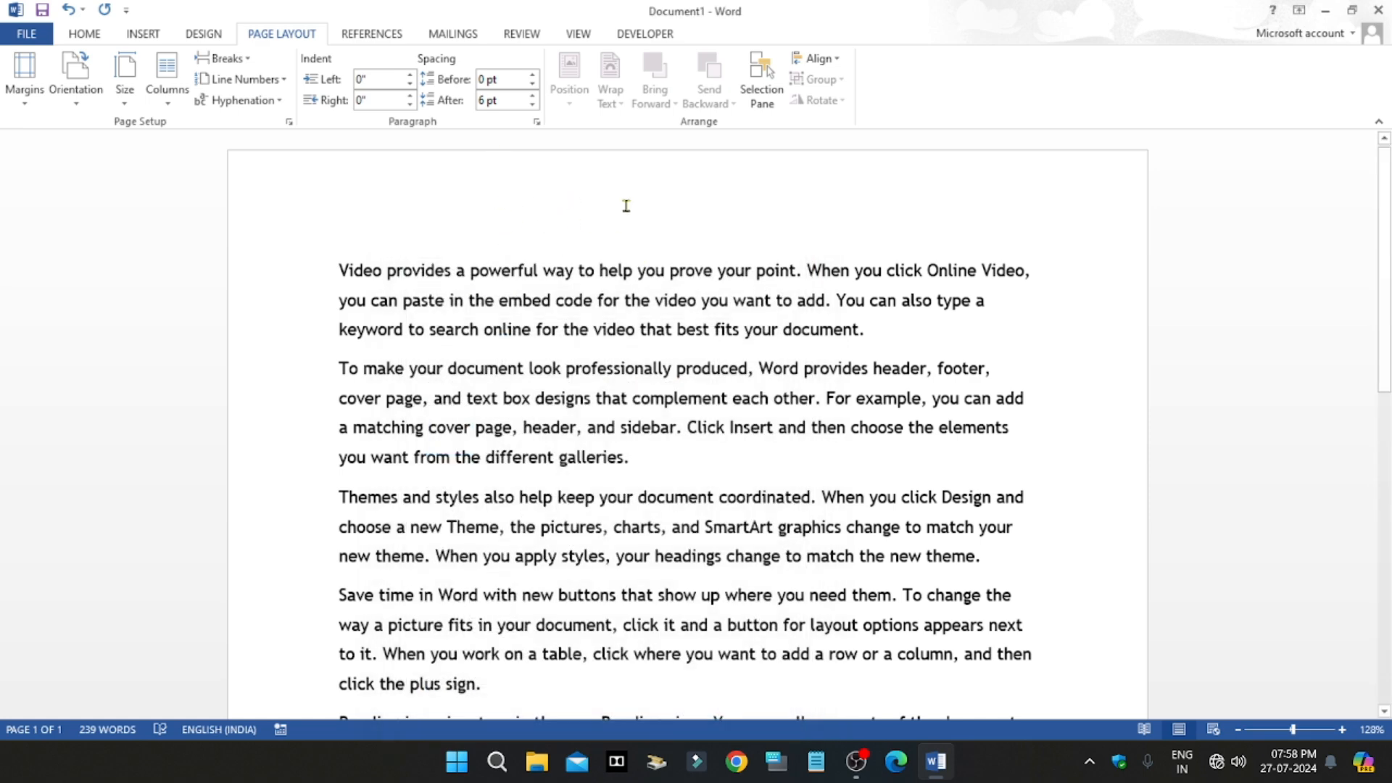
Step: Set a custom top margin of 2 inches for the whole document
left_click(25, 72)
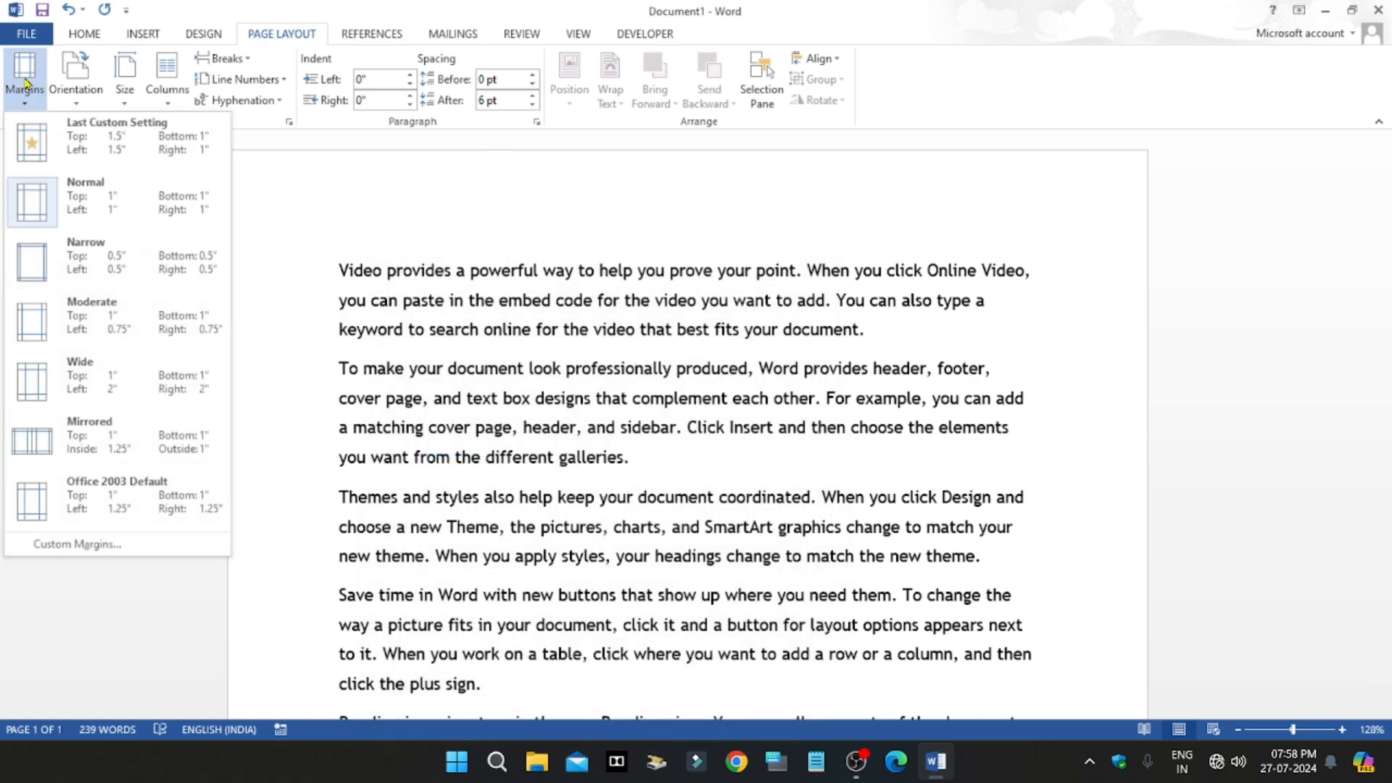
left_click(71, 545)
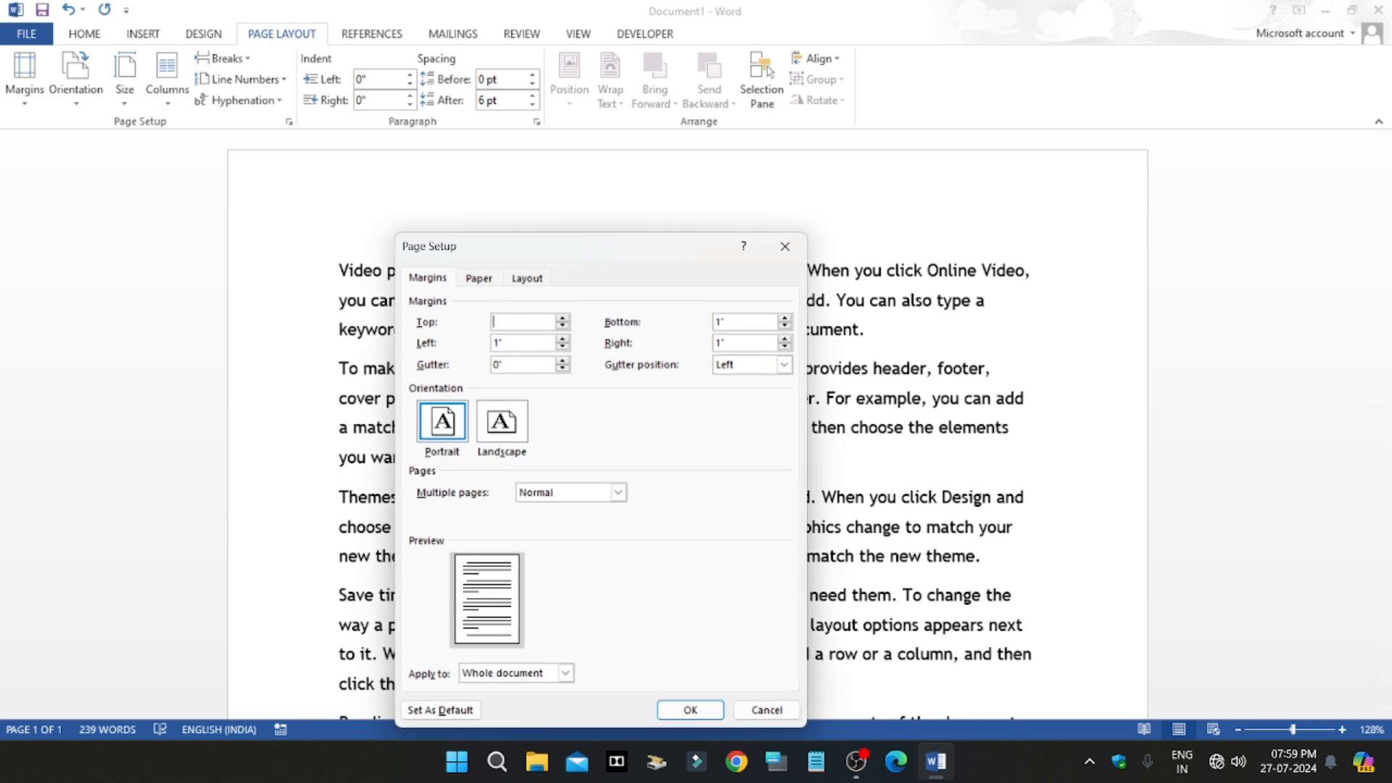
left_click(705, 712)
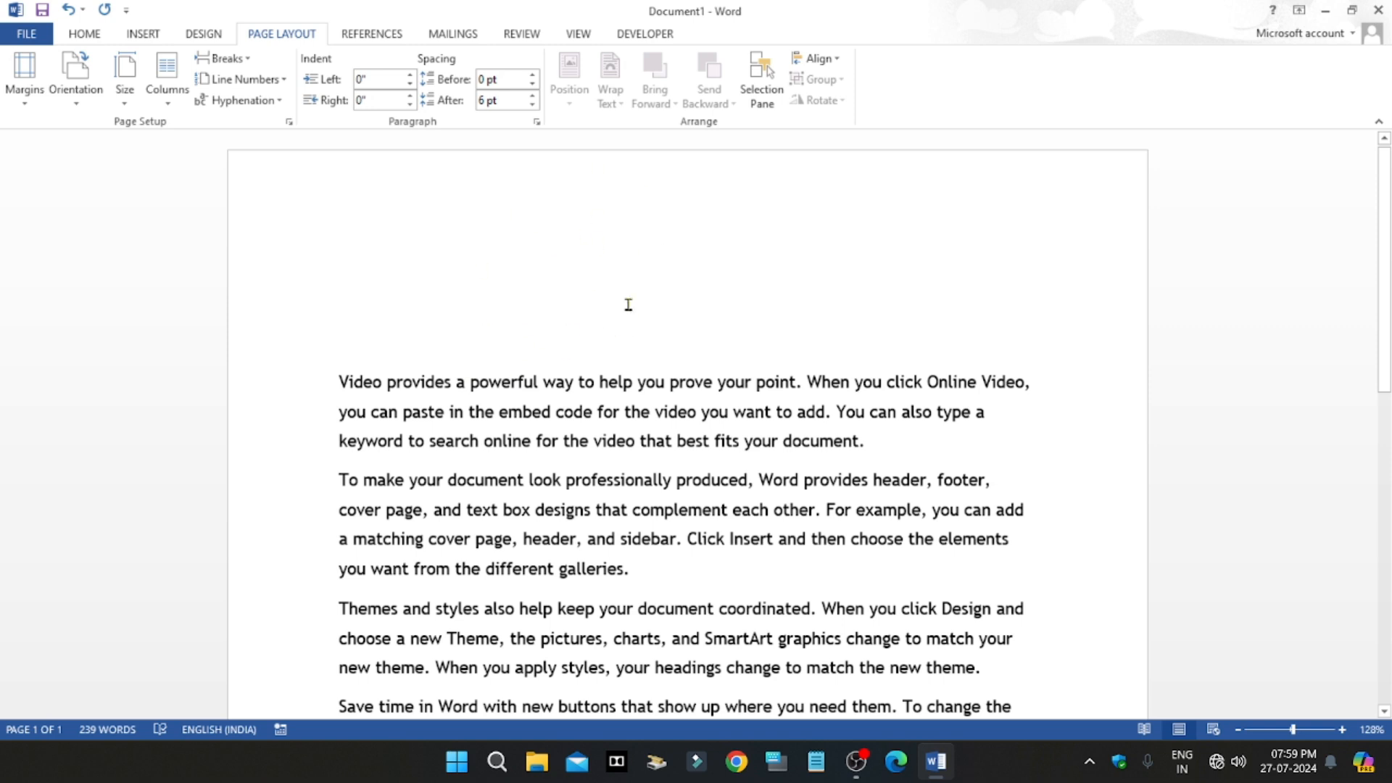
Step: Change the custom top margin to 1 inch for the whole document
left_click(29, 101)
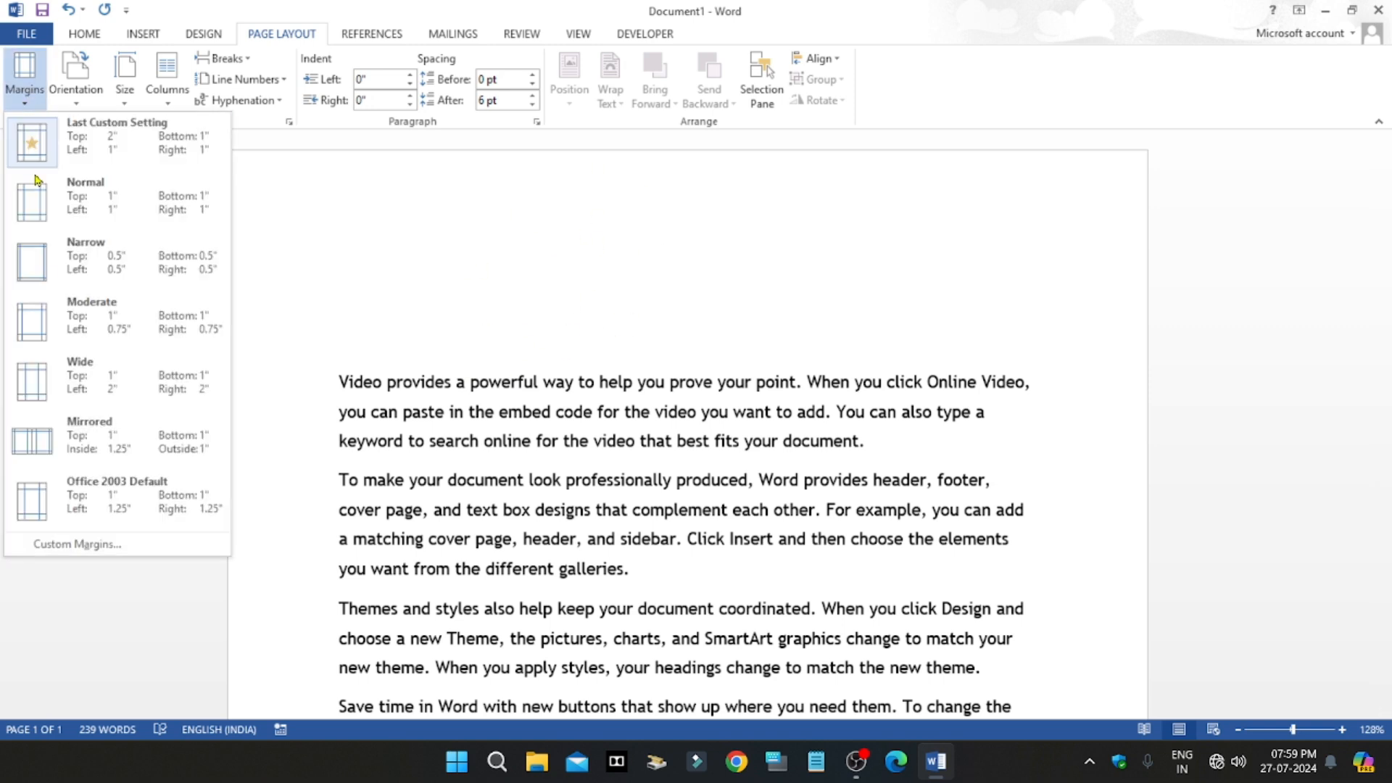
left_click(84, 557)
type("2")
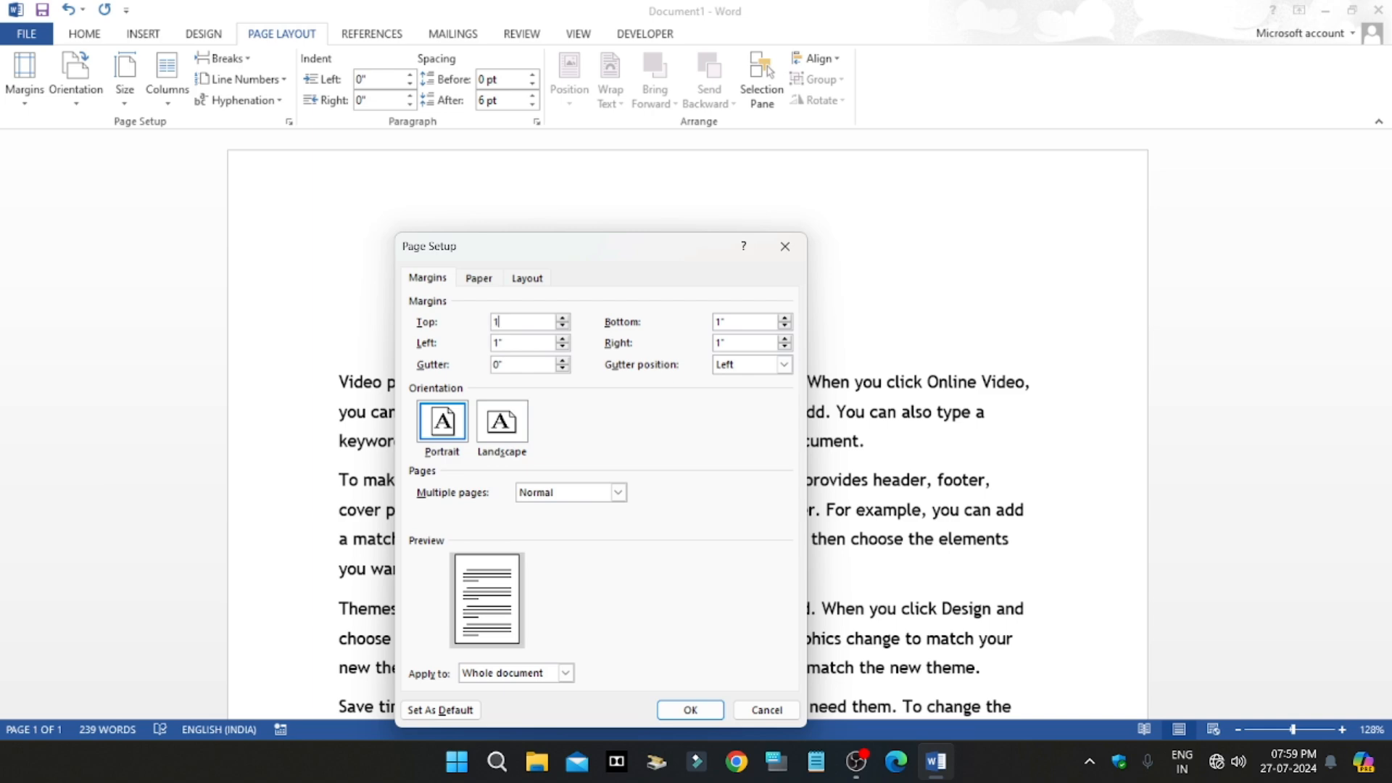
left_click(690, 710)
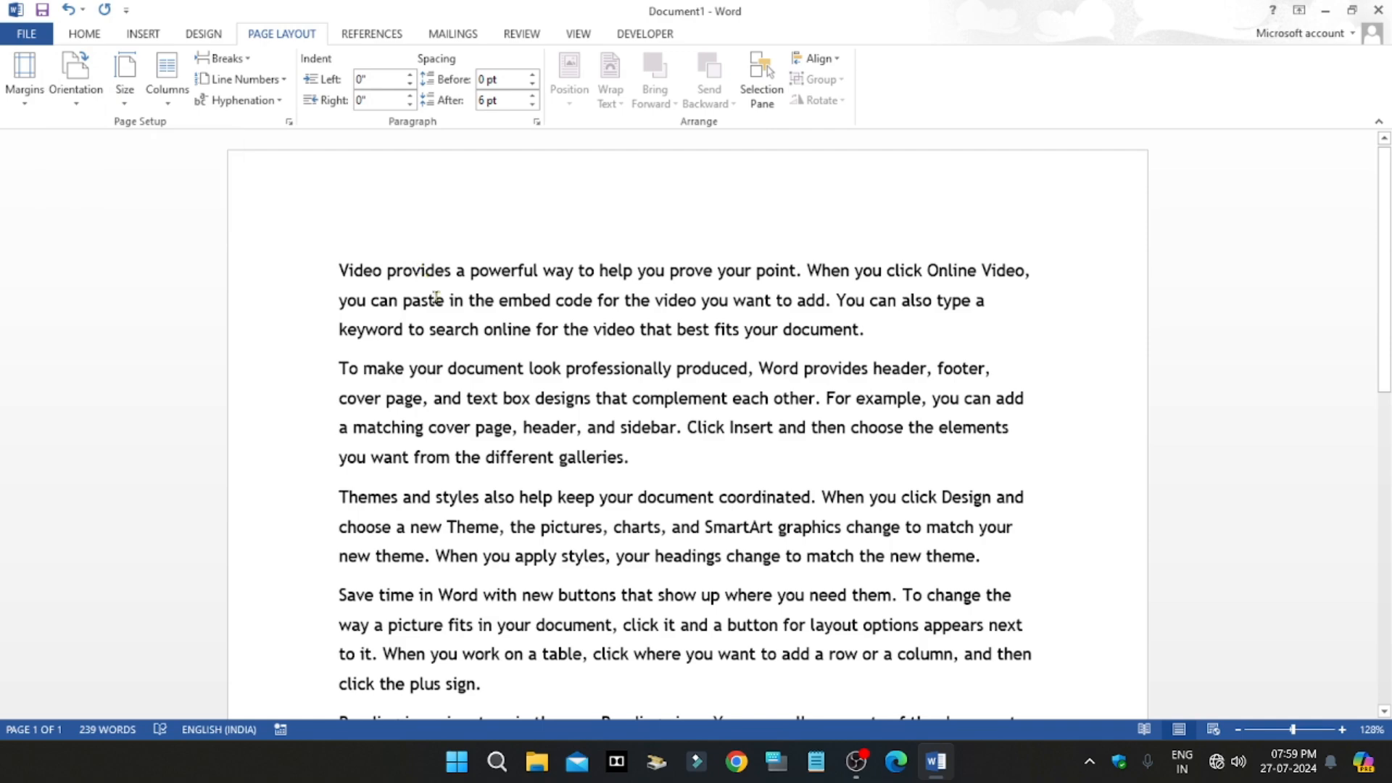
scroll(450, 324, "down", 10)
scroll(590, 414, "up", 10)
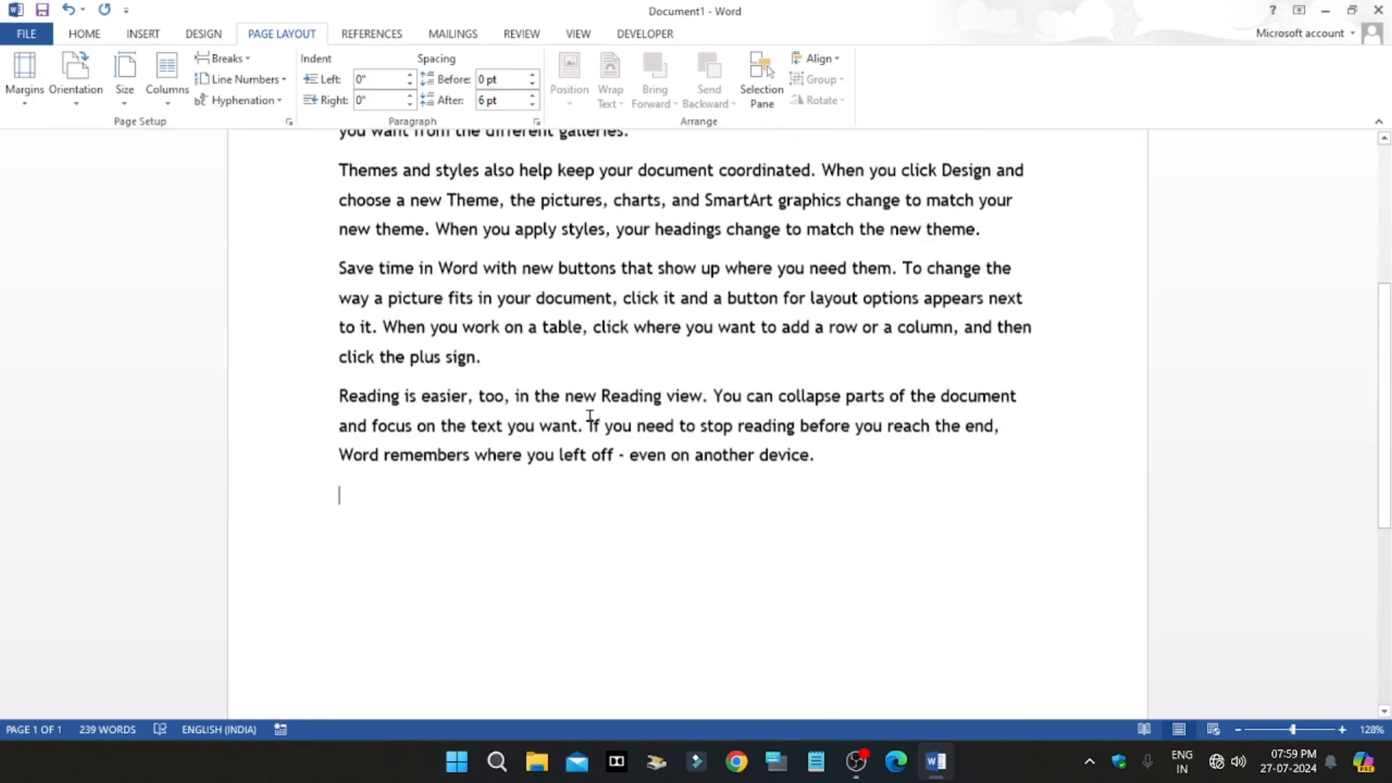
Step: Set the page orientation to Landscape and look over the rearranged text
left_click(63, 99)
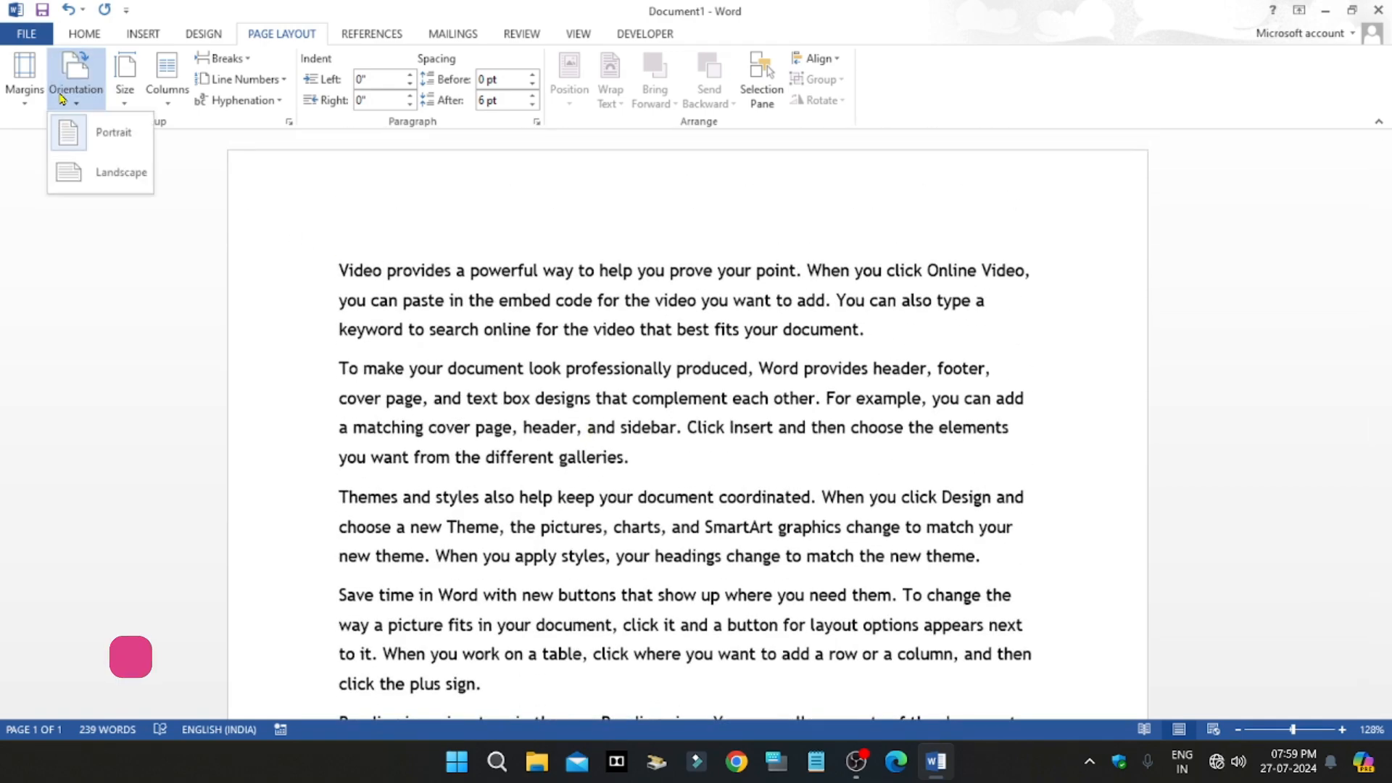
left_click(108, 173)
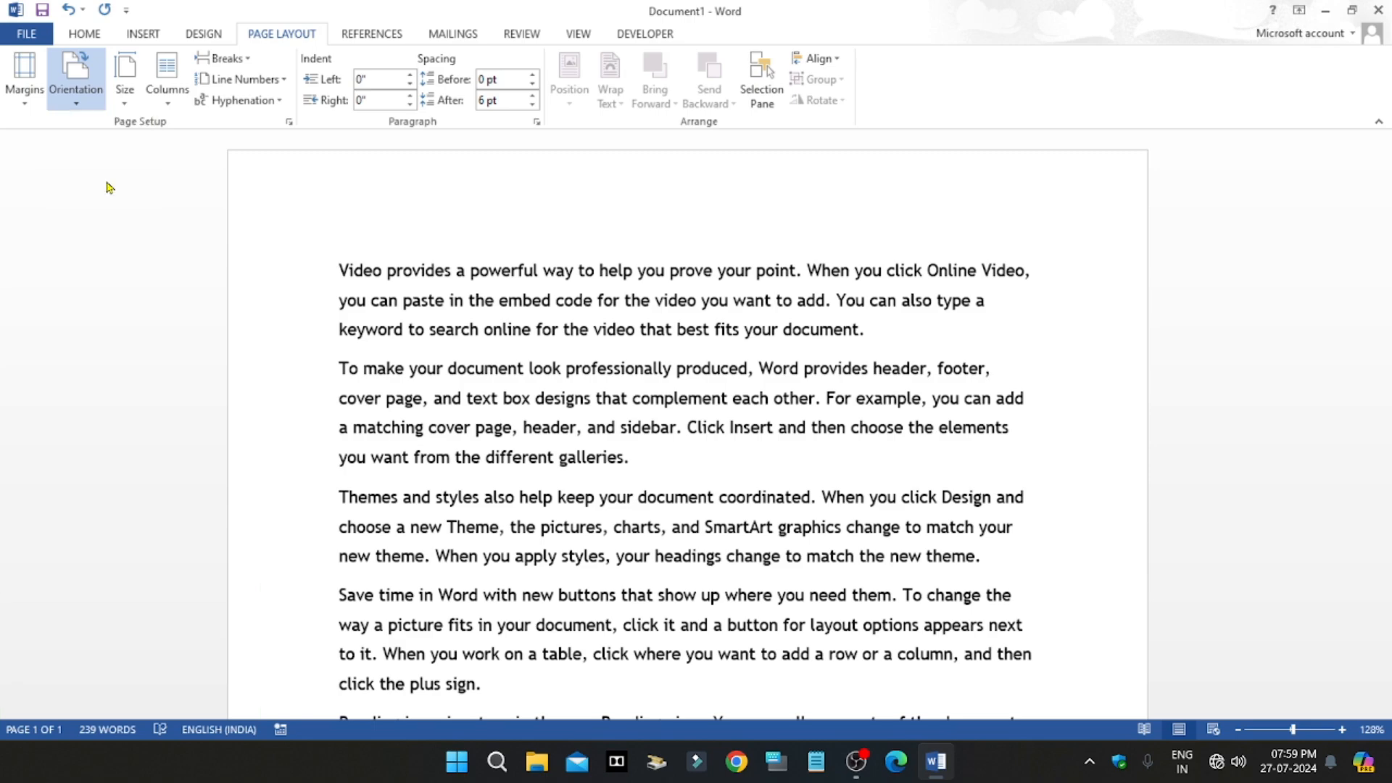
scroll(493, 444, "down", 5)
scroll(501, 443, "up", 7)
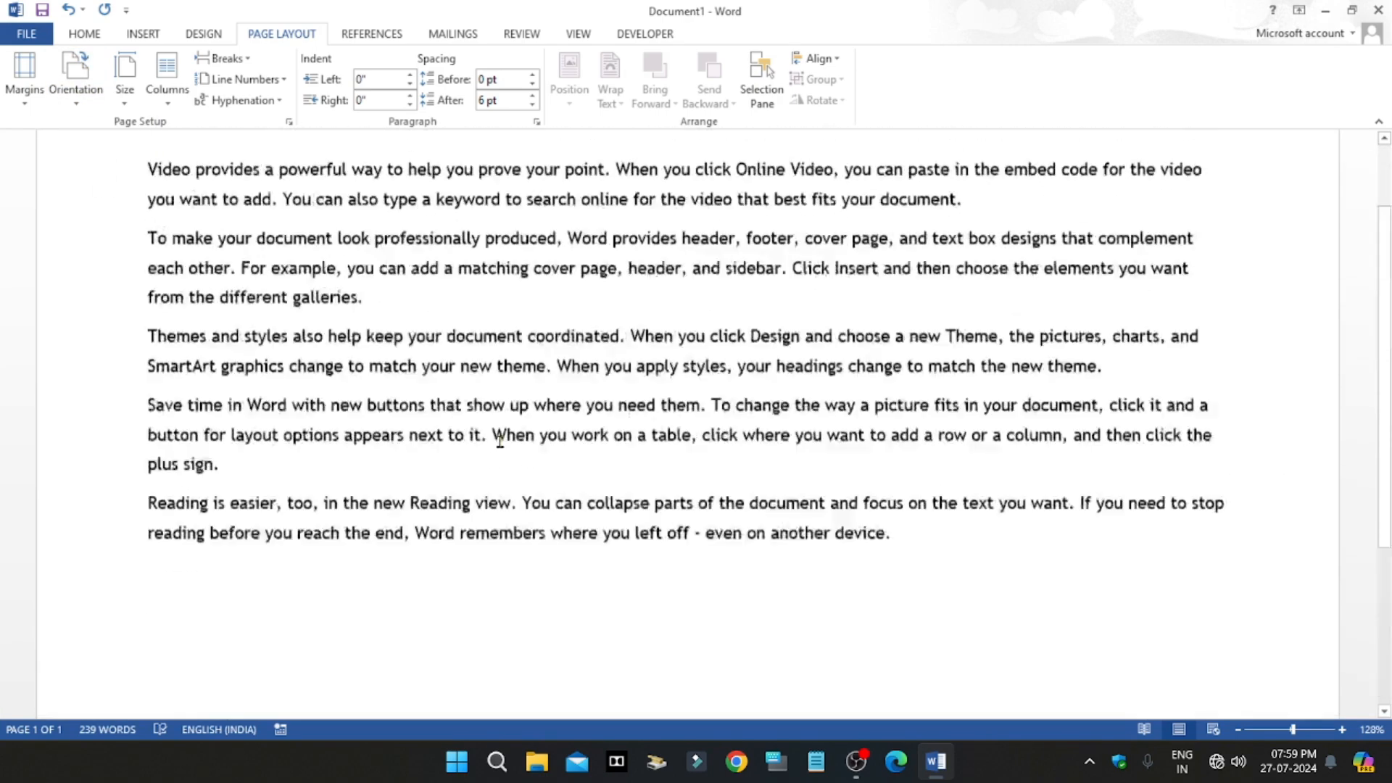
scroll(500, 445, "down", 6)
scroll(500, 445, "up", 5)
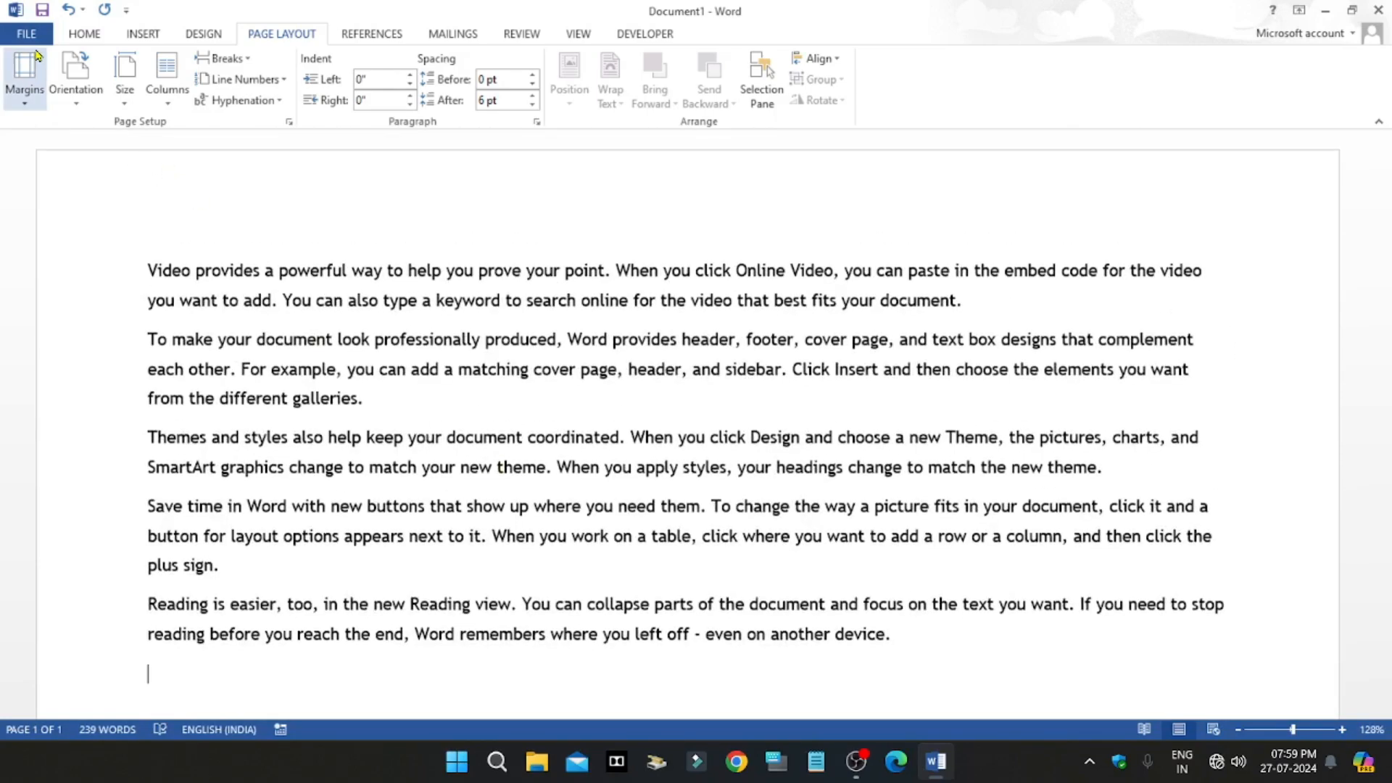
Step: Check the landscape page in the print preview and return to the document
left_click(29, 36)
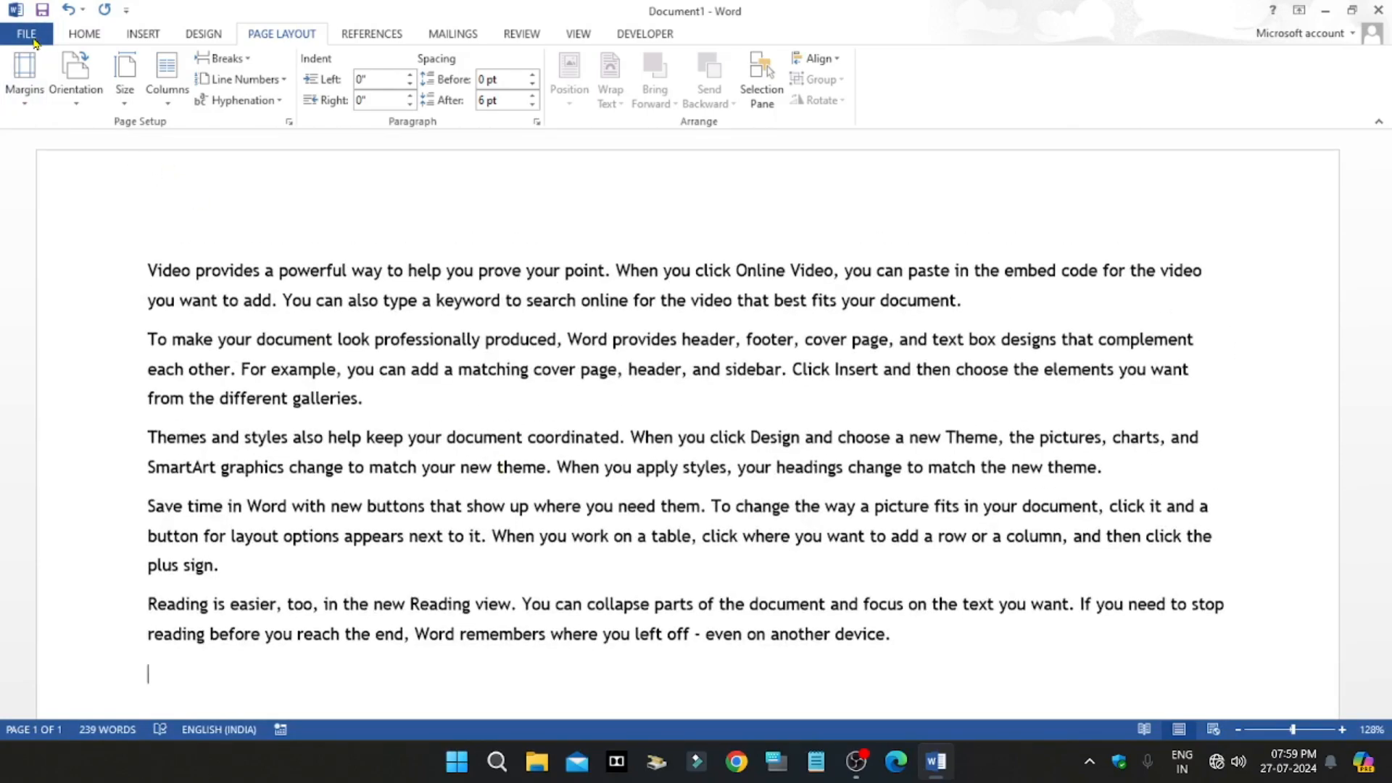
left_click(45, 252)
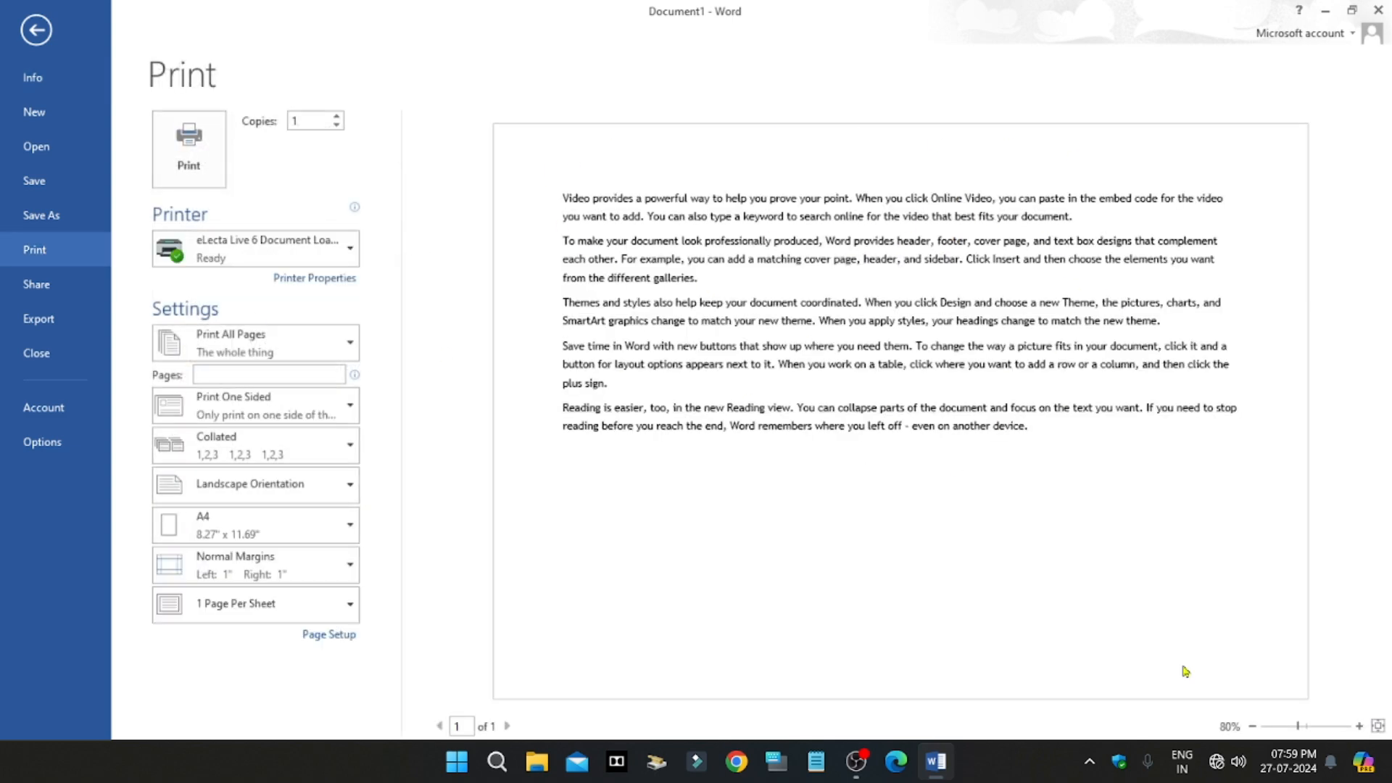
left_click(33, 35)
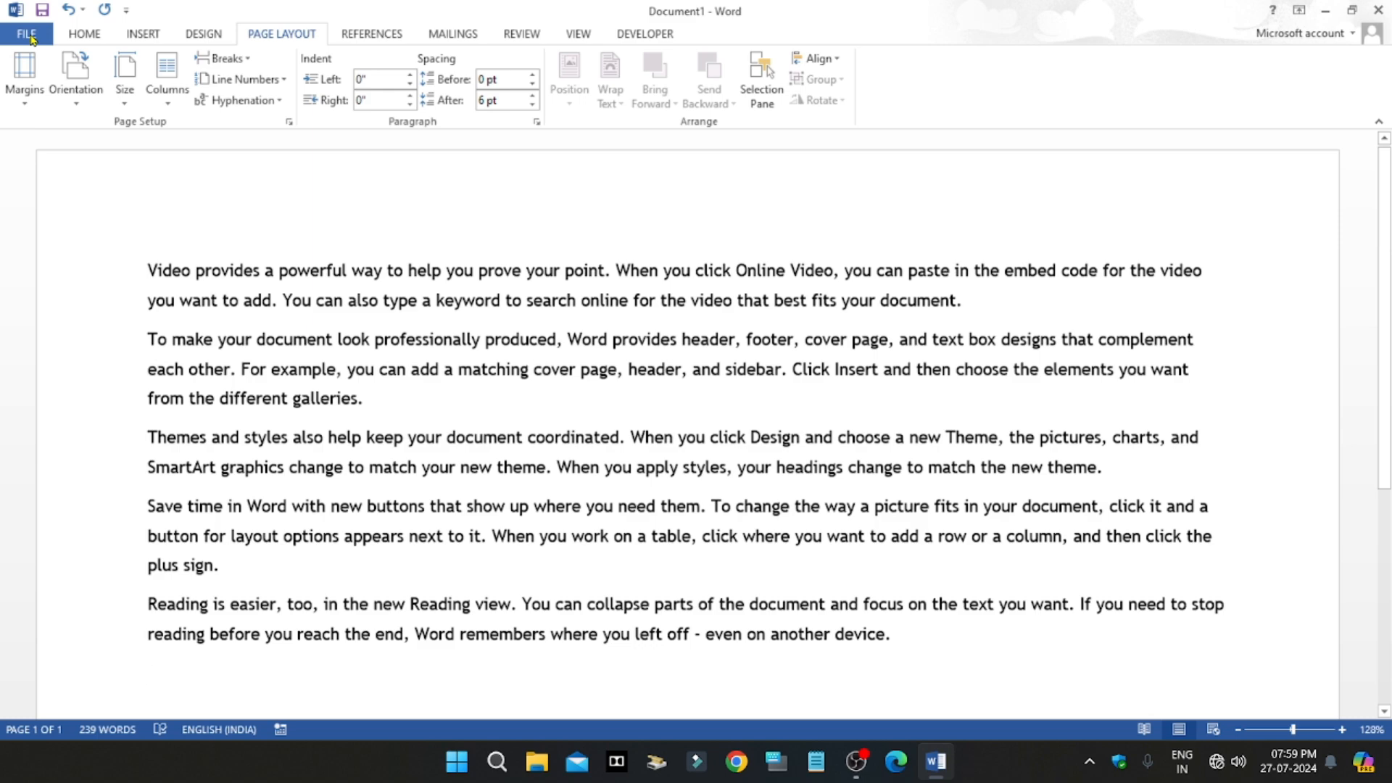
Step: Set the page orientation to Portrait and check the page in the print preview
left_click(76, 85)
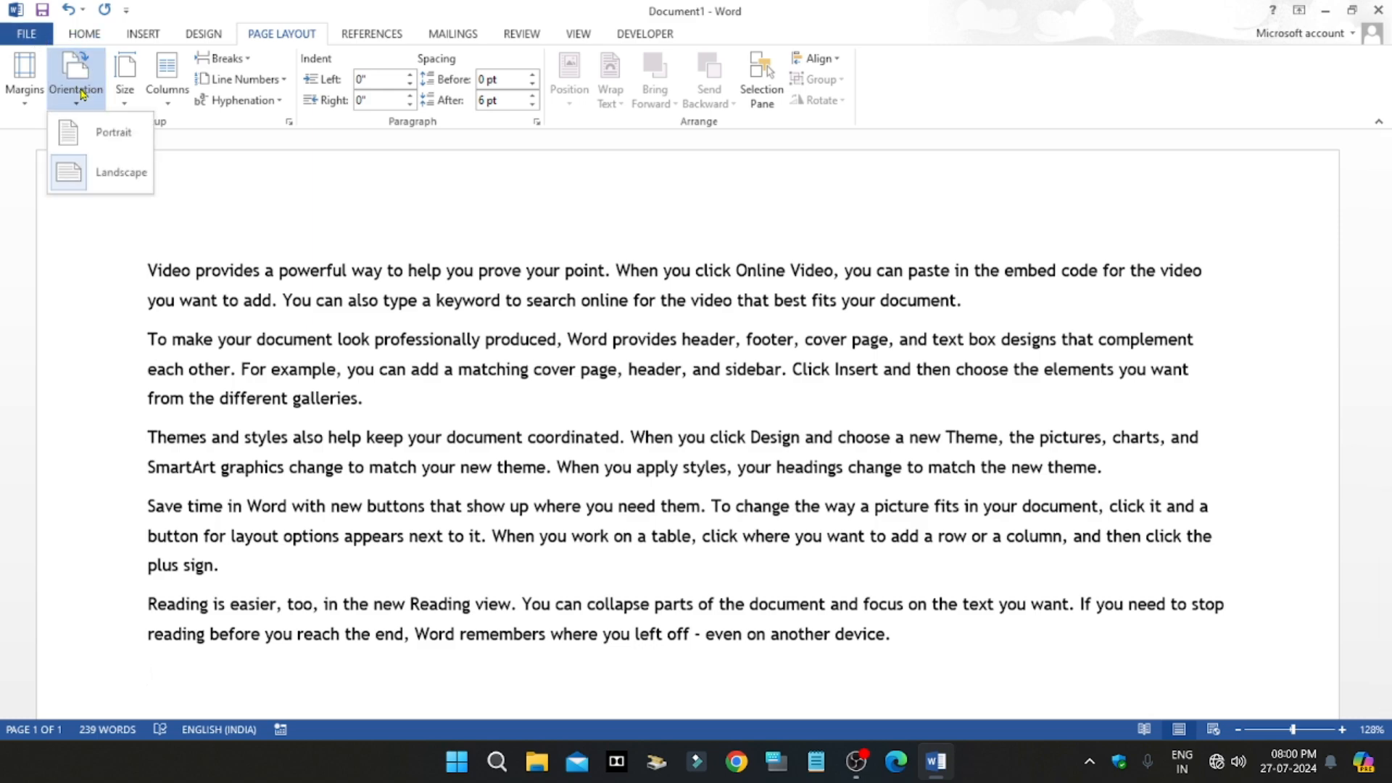
left_click(101, 134)
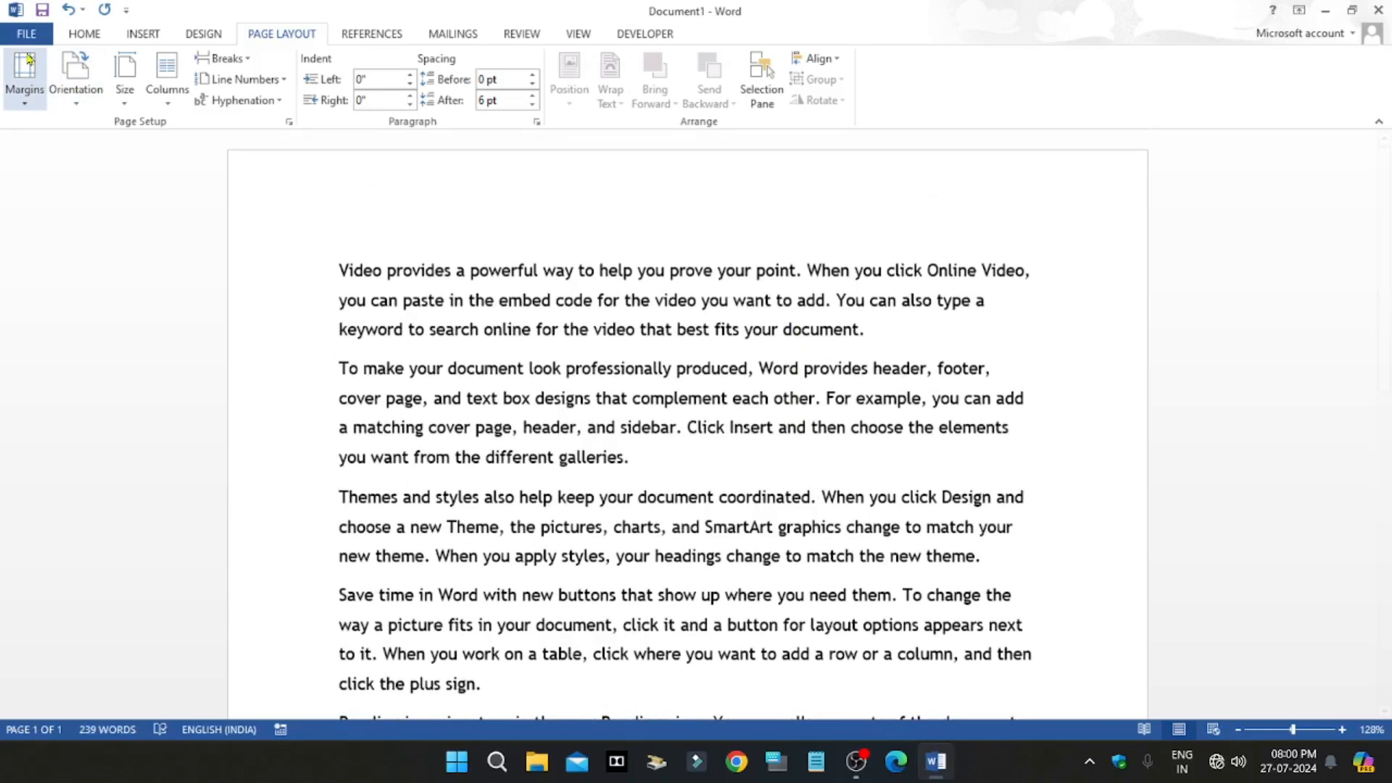
left_click(27, 37)
left_click(32, 258)
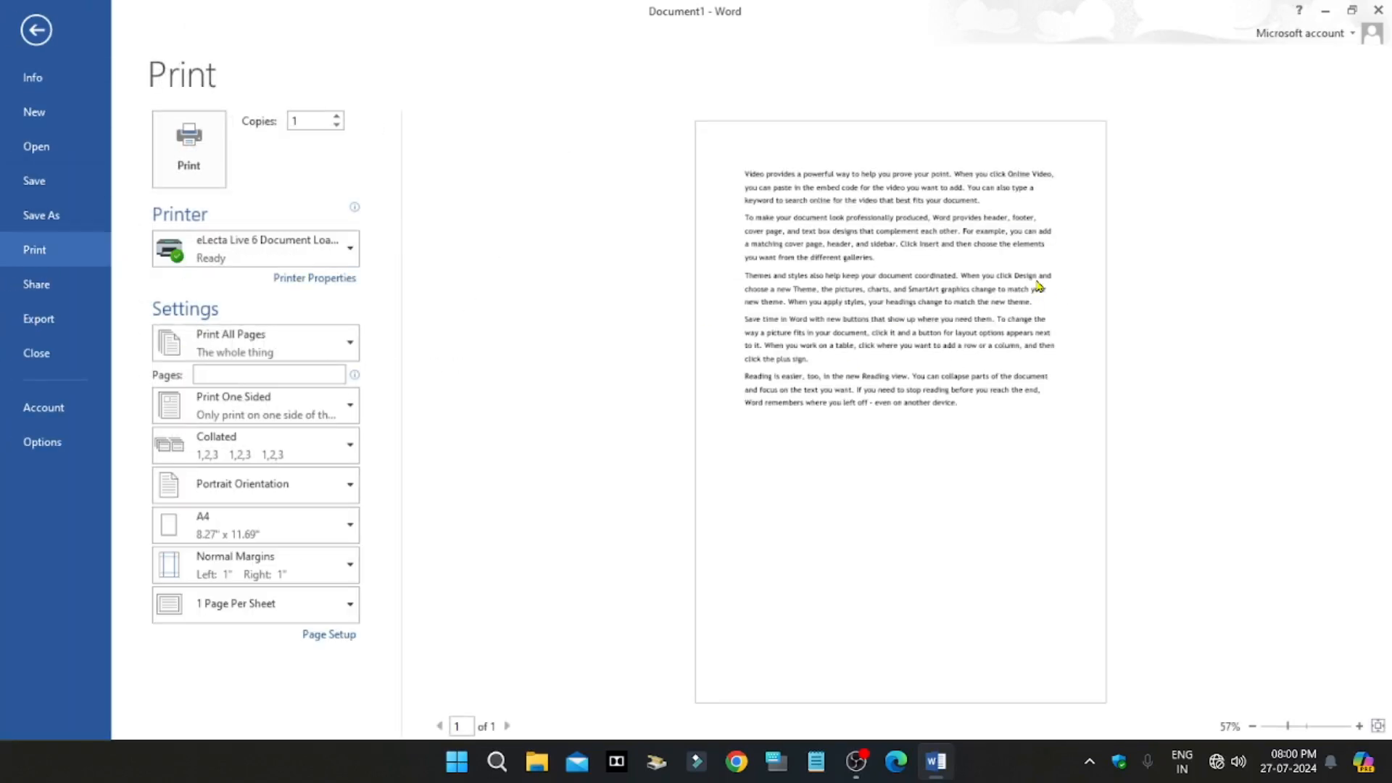
left_click(35, 29)
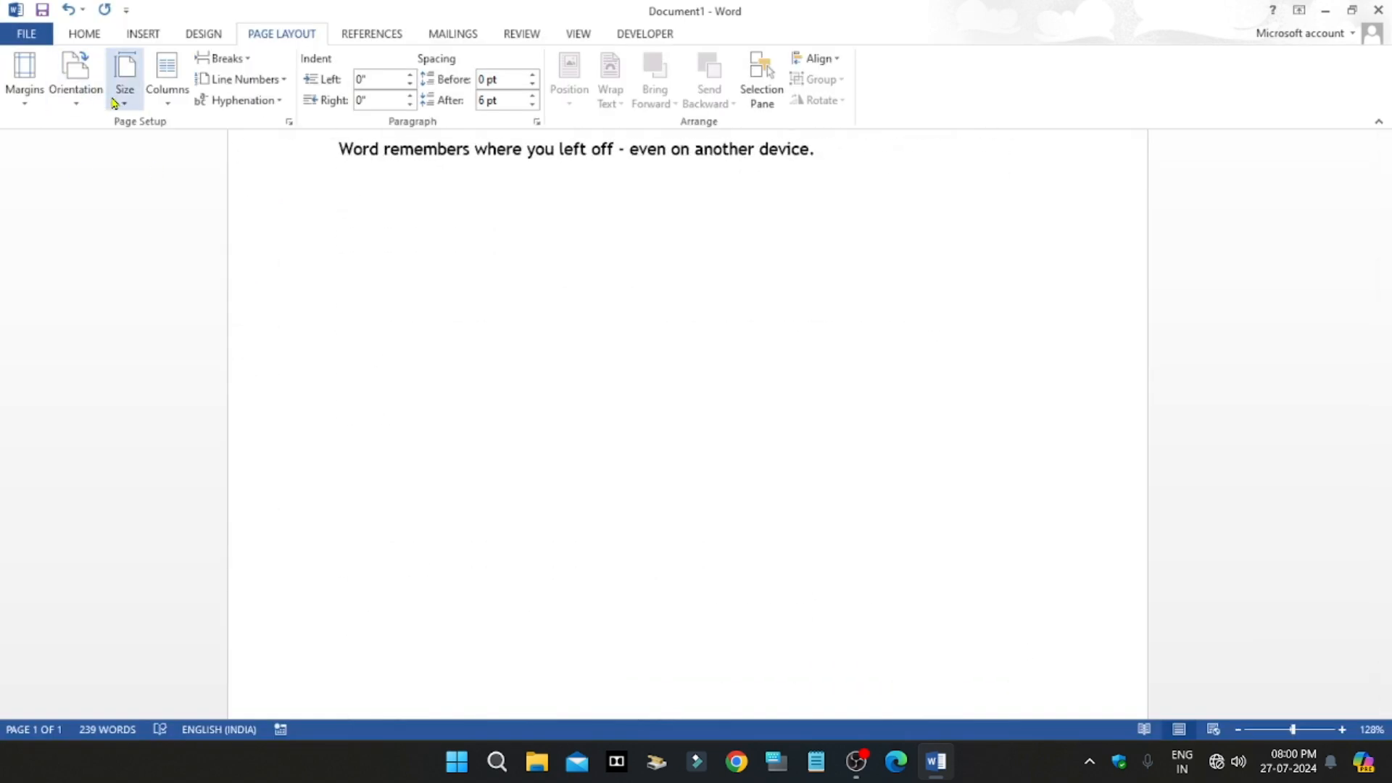
scroll(562, 398, "up", 8)
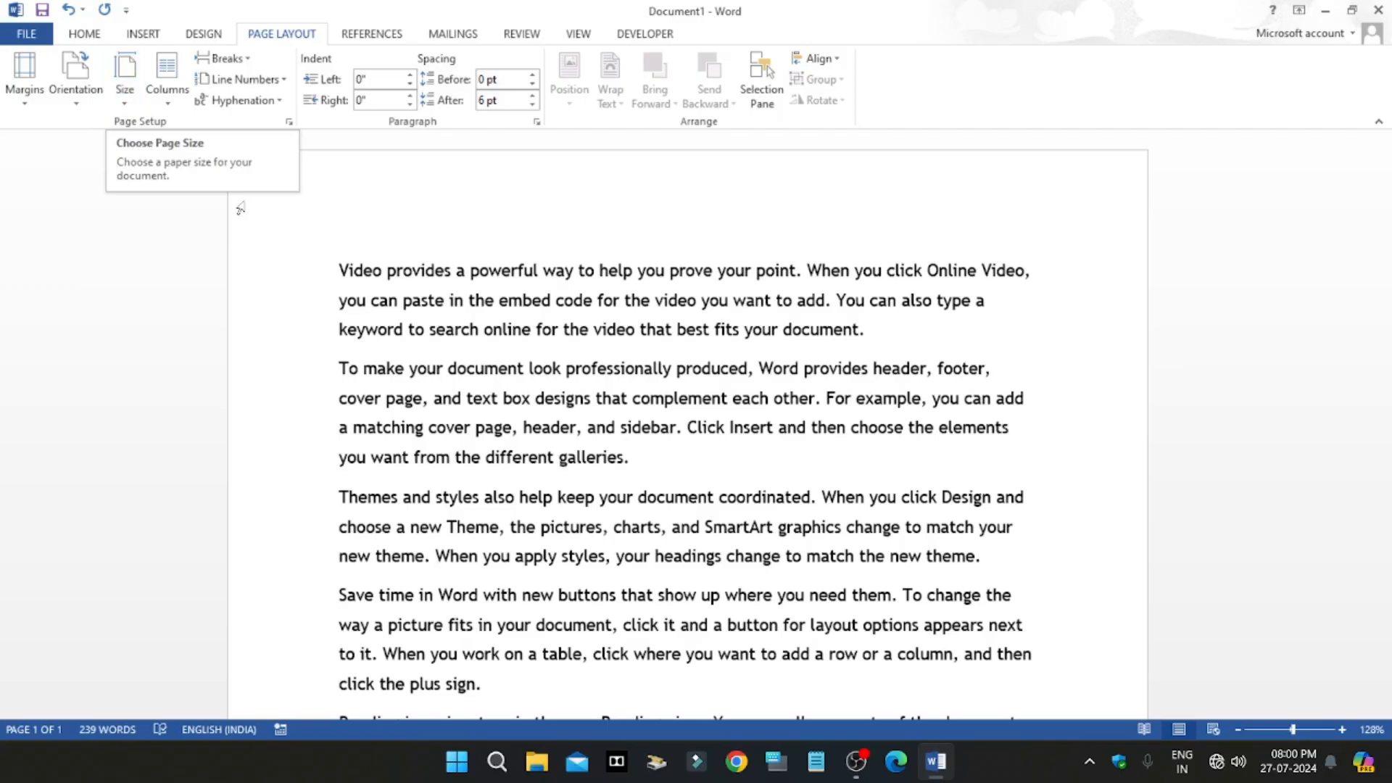
scroll(588, 330, "down", 1)
scroll(656, 351, "down", 7)
scroll(655, 351, "up", 7)
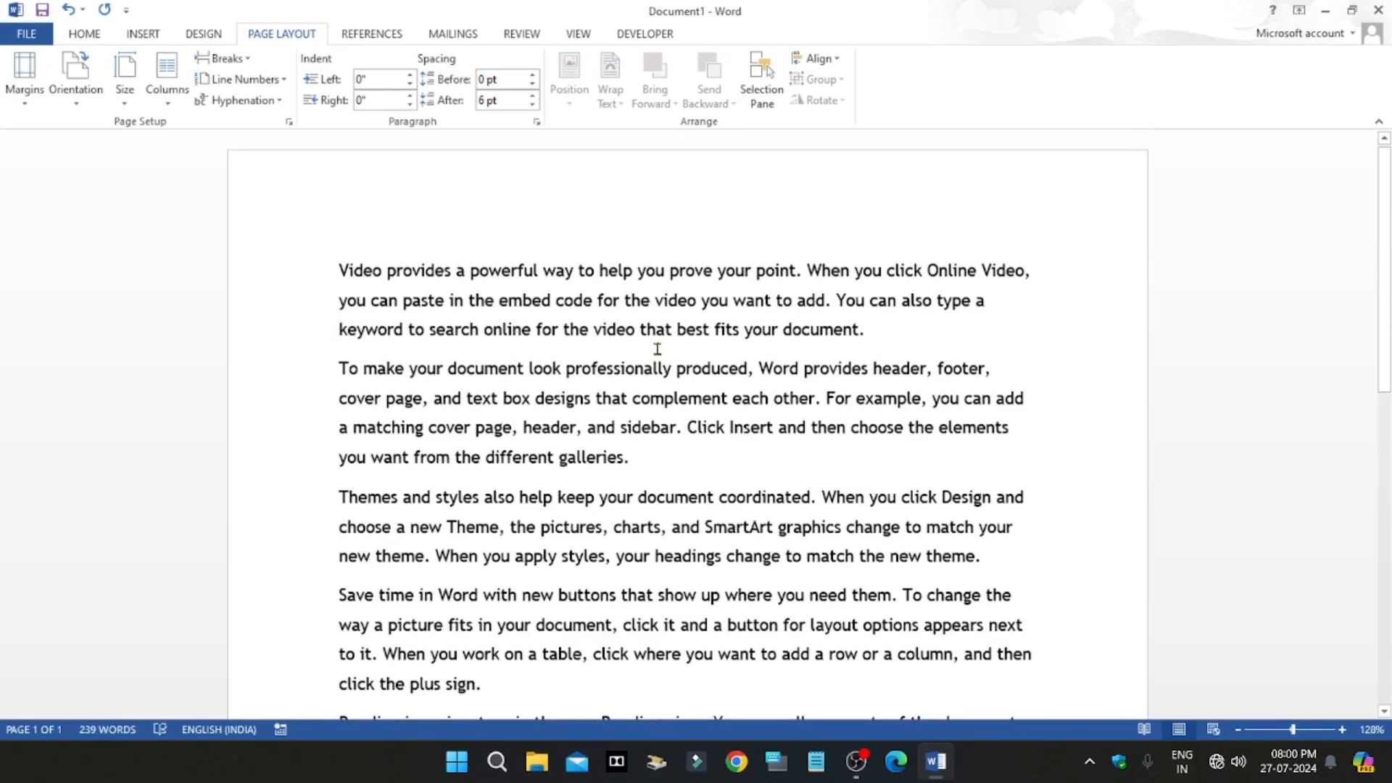
Step: Open the detailed paper size settings, look over the size and paper source options, and close them unchanged
scroll(639, 201, "down", 7)
scroll(764, 316, "up", 7)
left_click(125, 80)
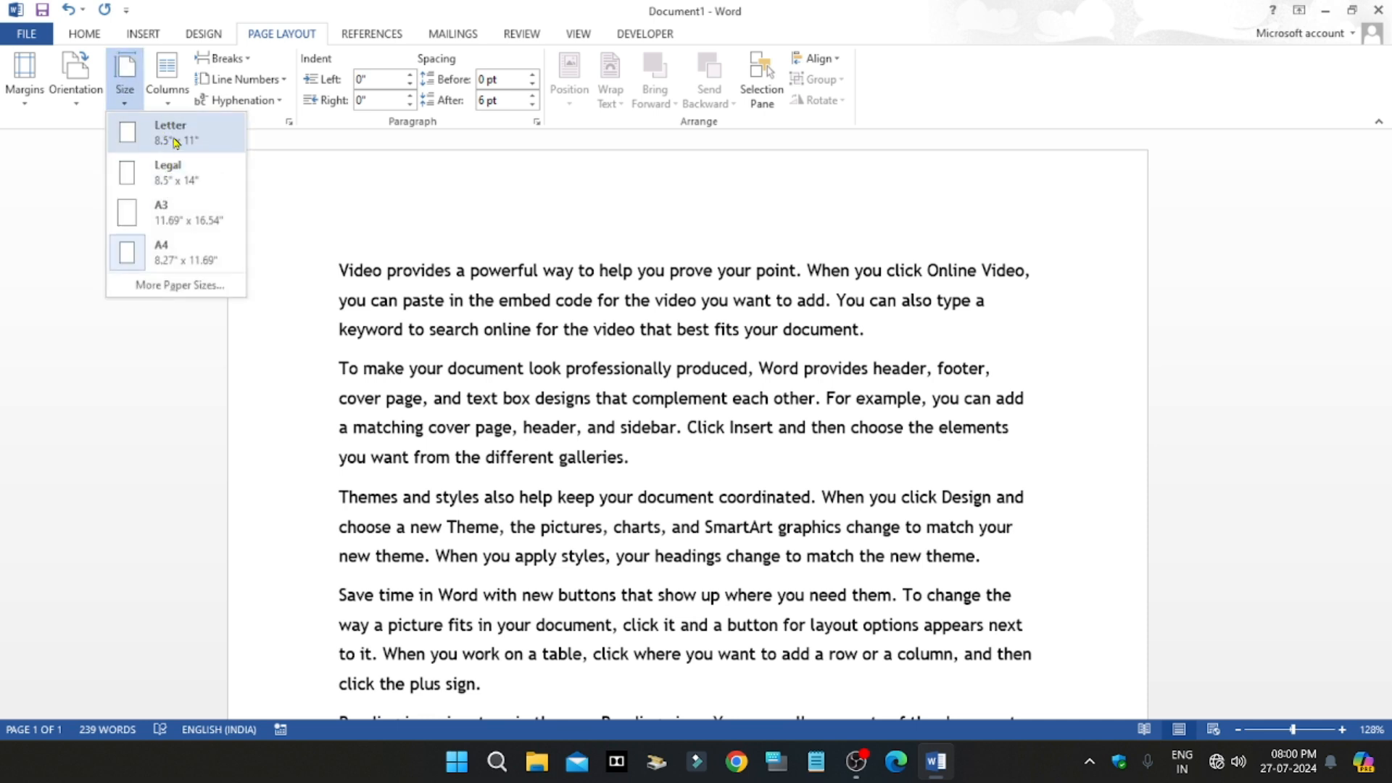
left_click(169, 286)
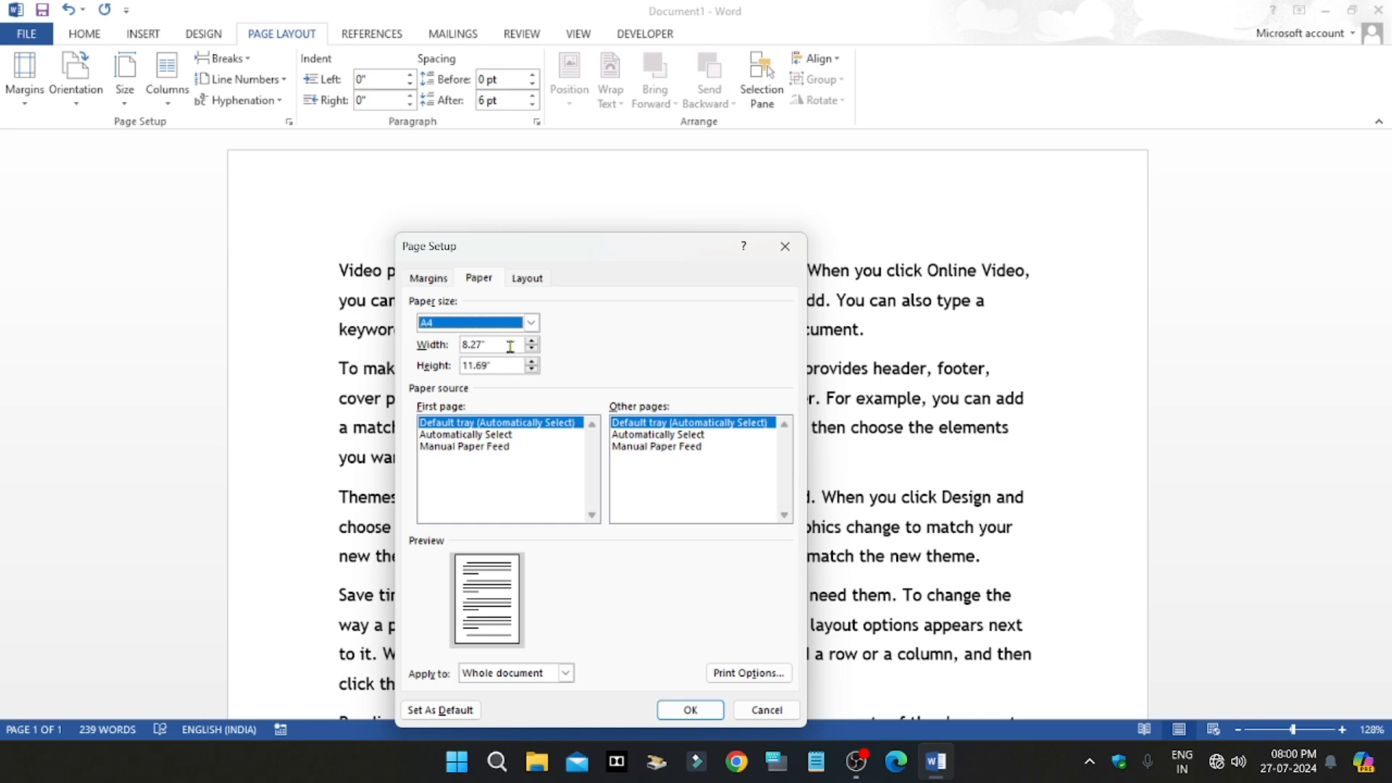
left_click(785, 246)
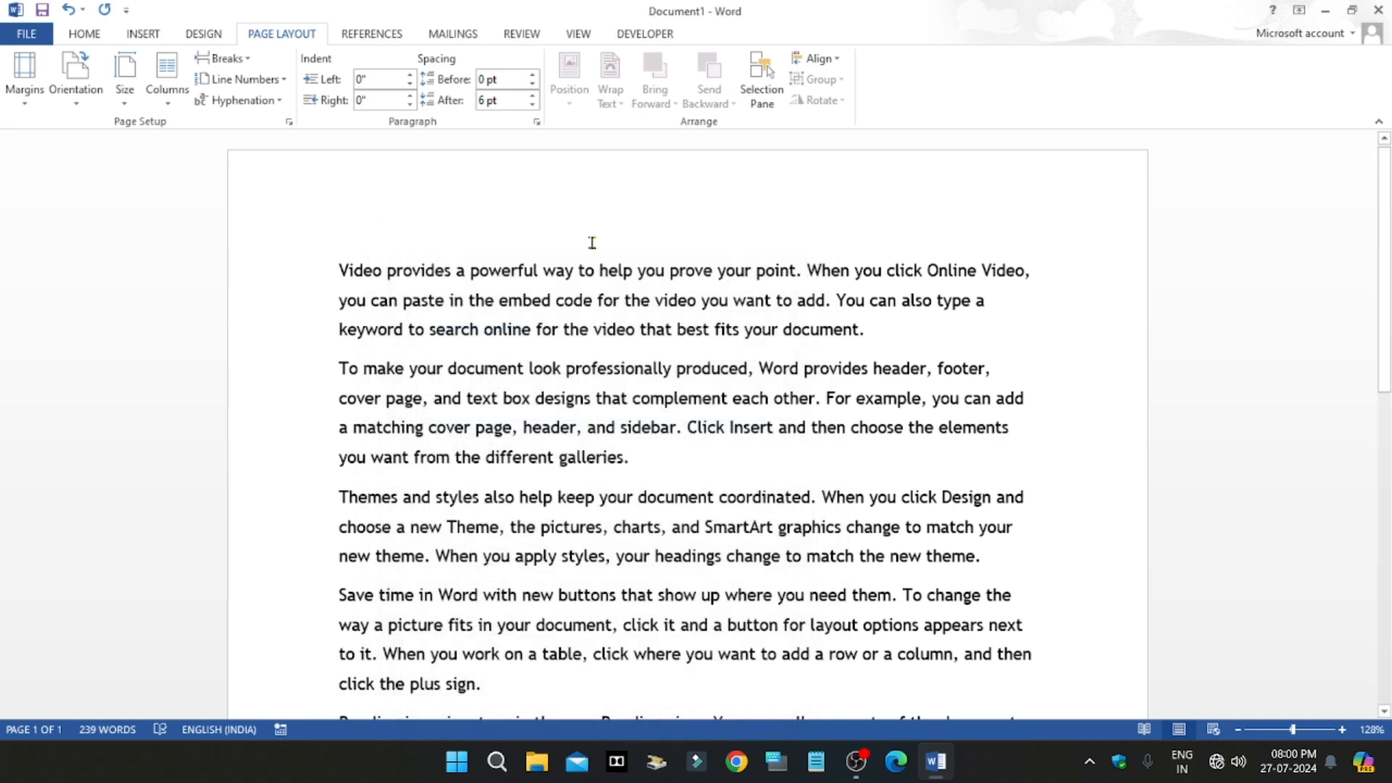
Step: Set the page size to A4 (8.27" x 11.69") and look over the page
left_click(129, 88)
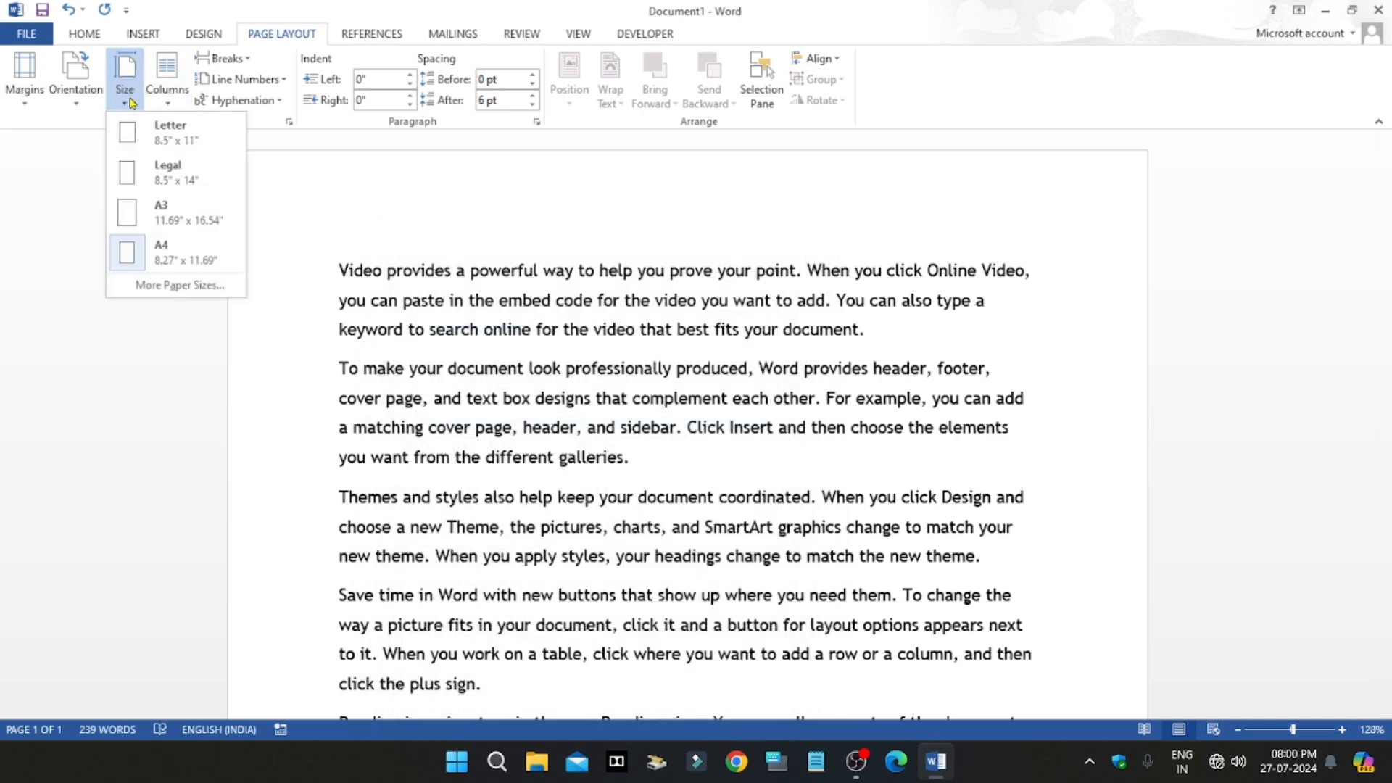
left_click(165, 255)
left_click(125, 76)
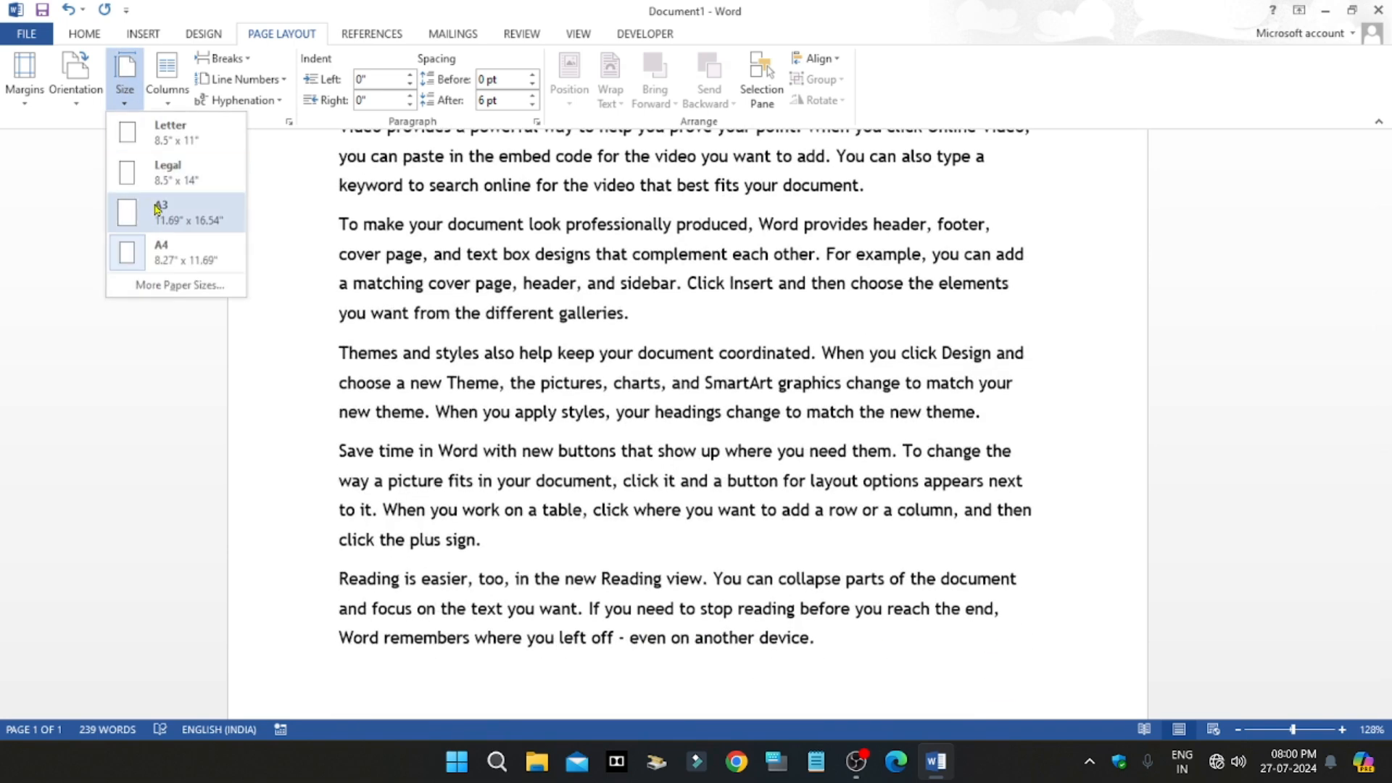
left_click(166, 252)
scroll(662, 468, "up", 2)
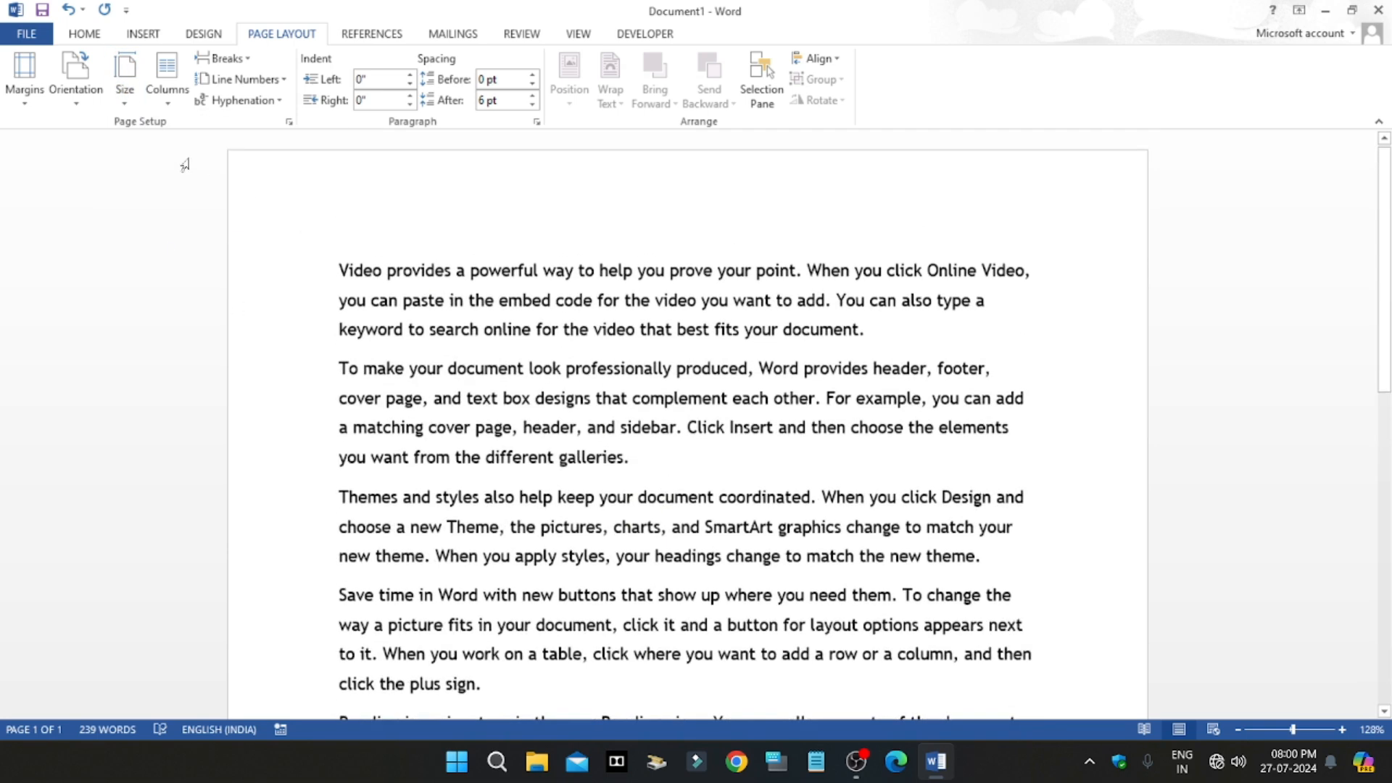
Step: Check the A4 page in the print preview and return to the document
left_click(26, 33)
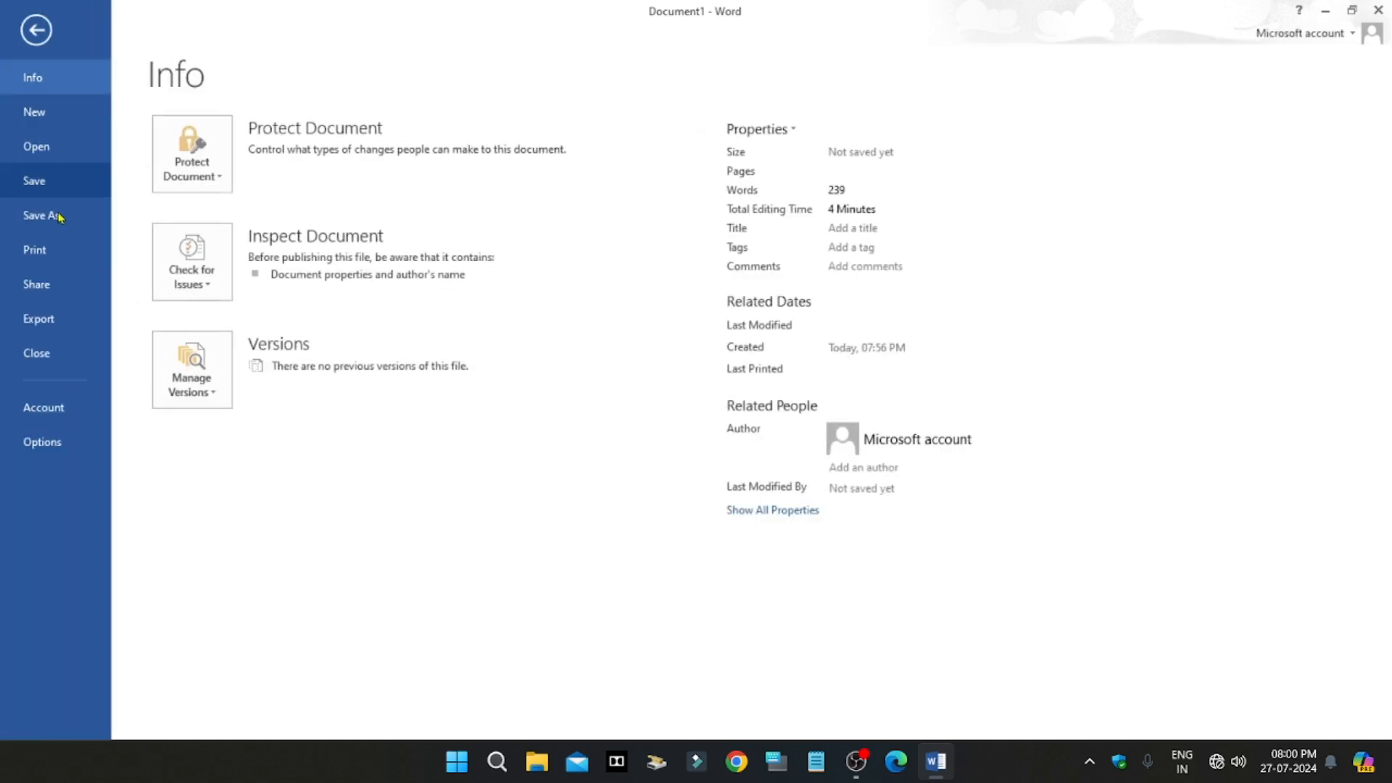
left_click(50, 250)
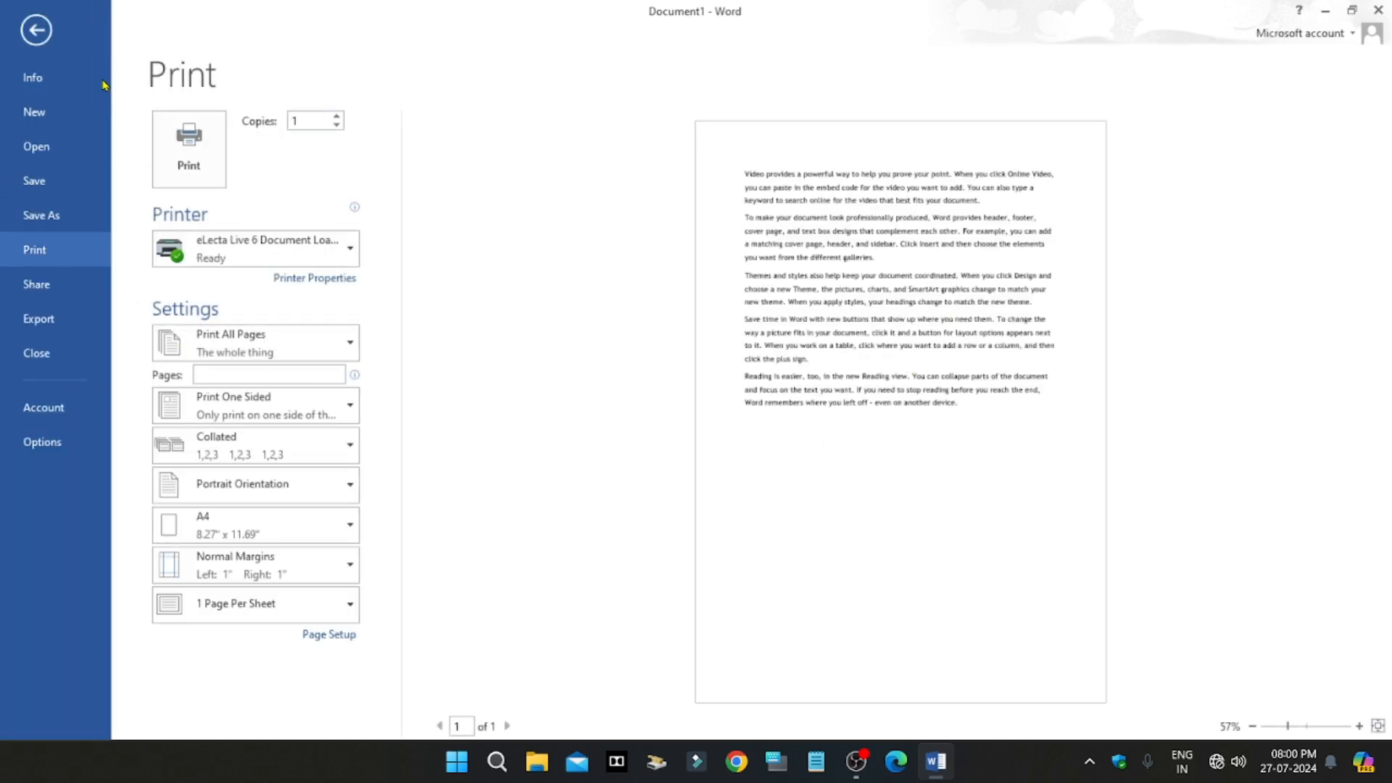
left_click(36, 29)
scroll(648, 388, "up", 10)
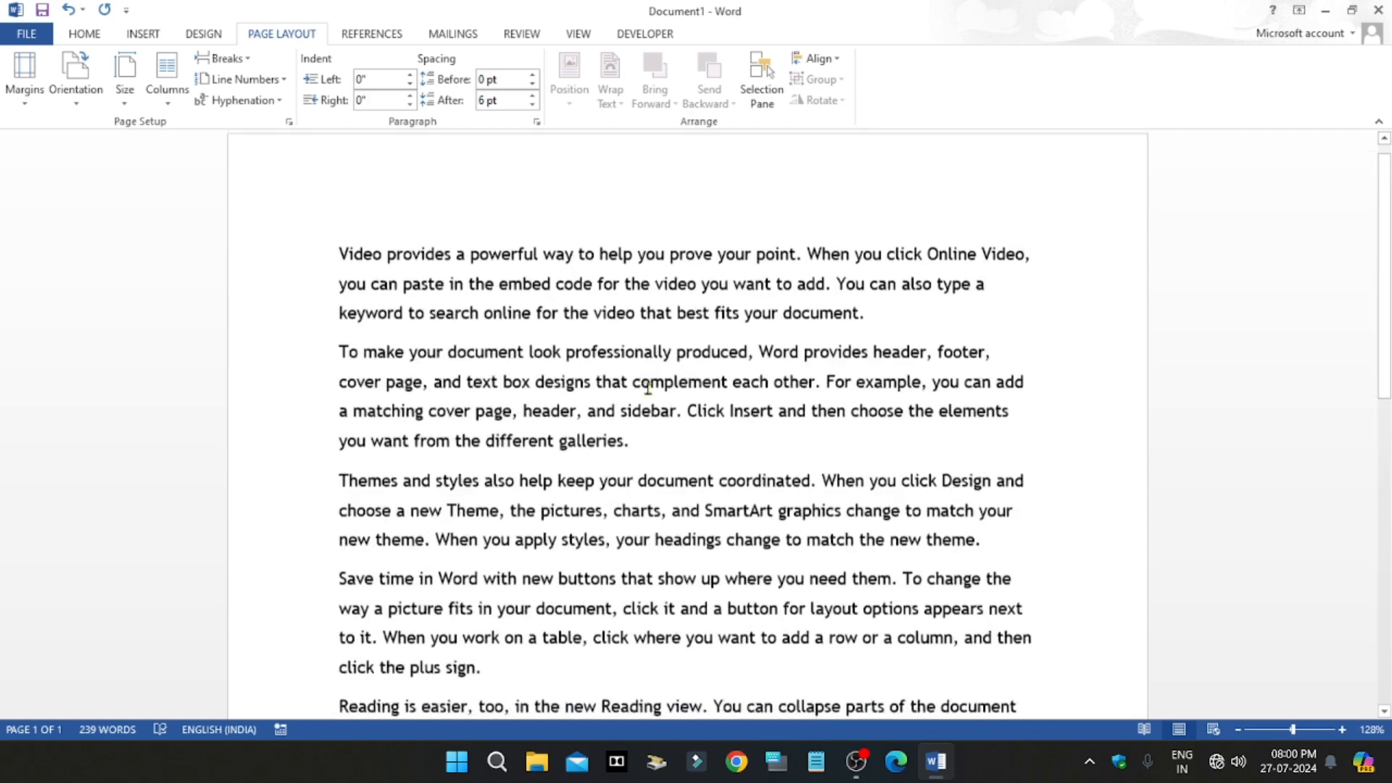
Step: Set the page size to Letter (8.5" x 11") and look over the rearranged text
left_click(124, 79)
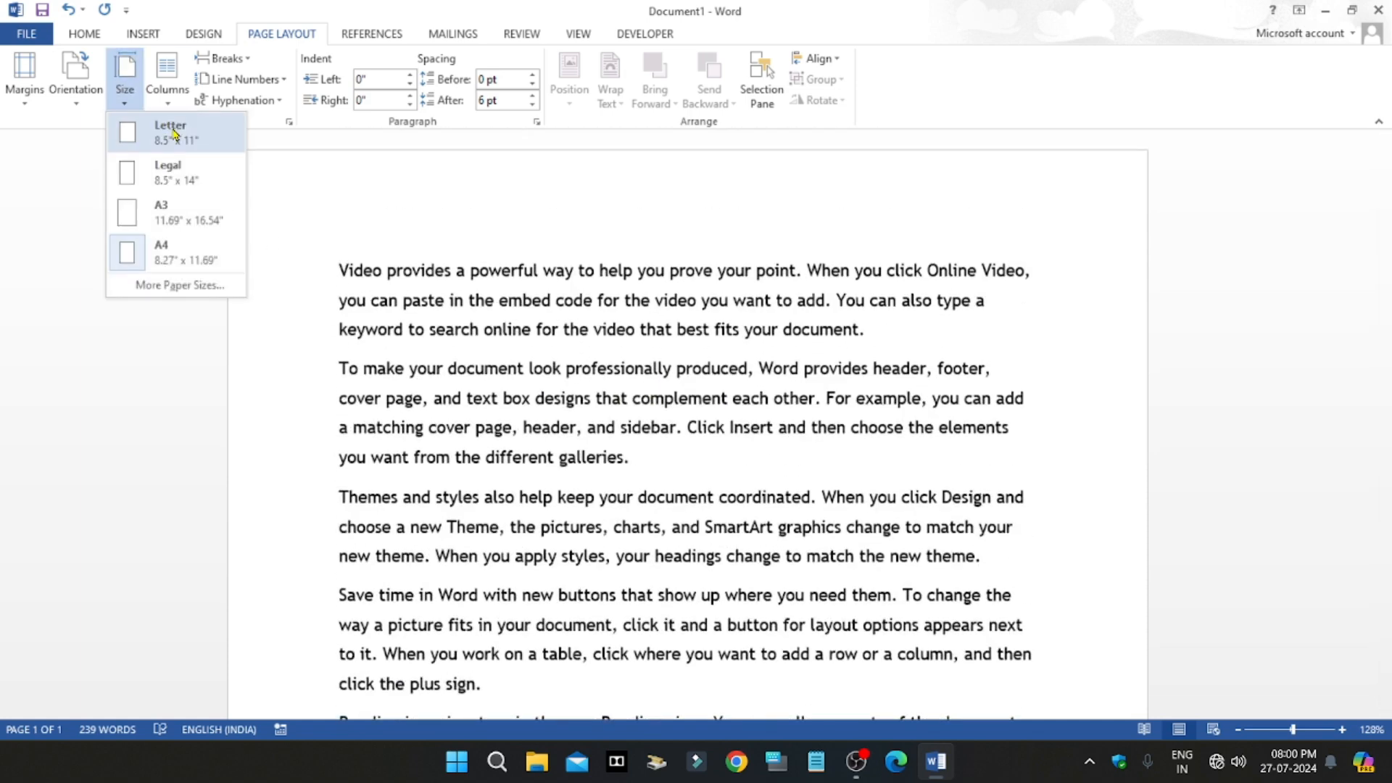
left_click(174, 135)
scroll(575, 448, "down", 2)
scroll(631, 480, "up", 3)
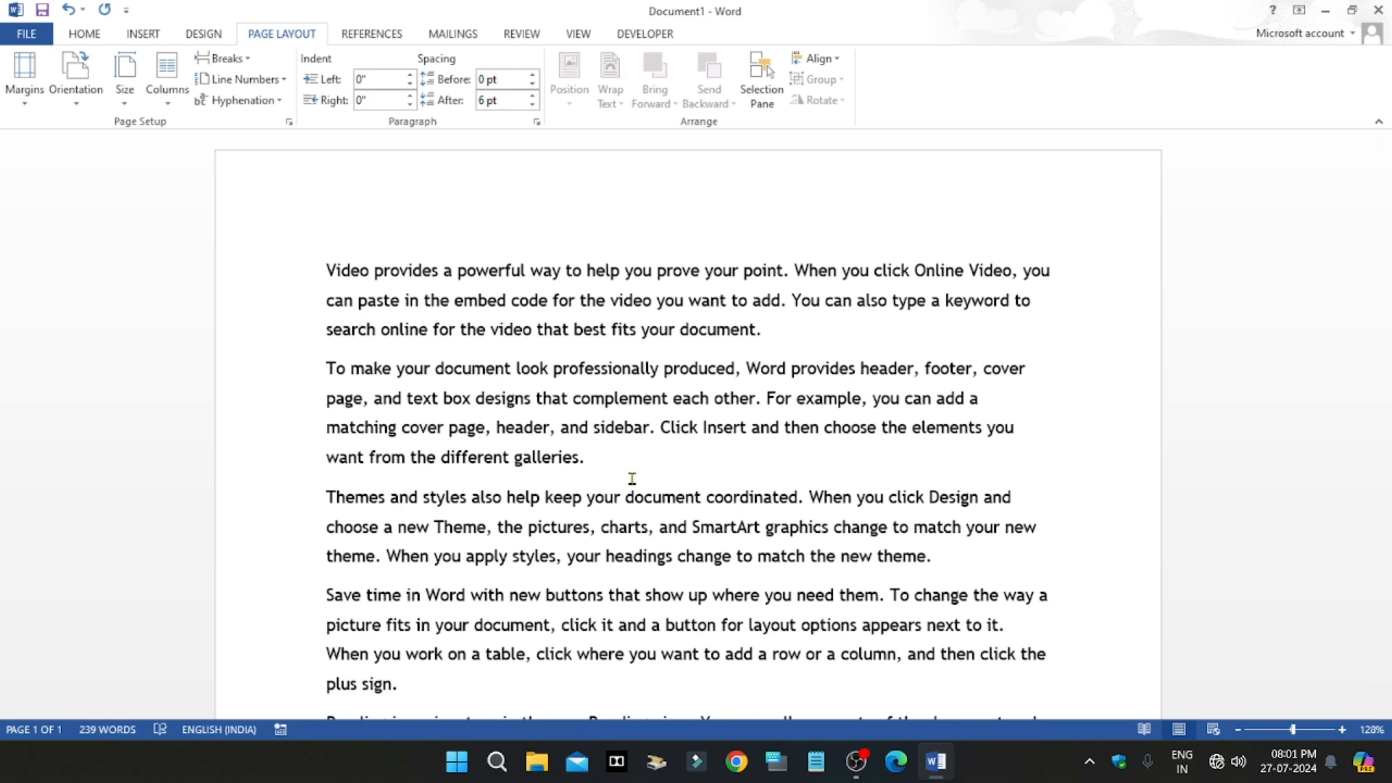
Step: Switch the page size back to A4 and look over the page
left_click(125, 94)
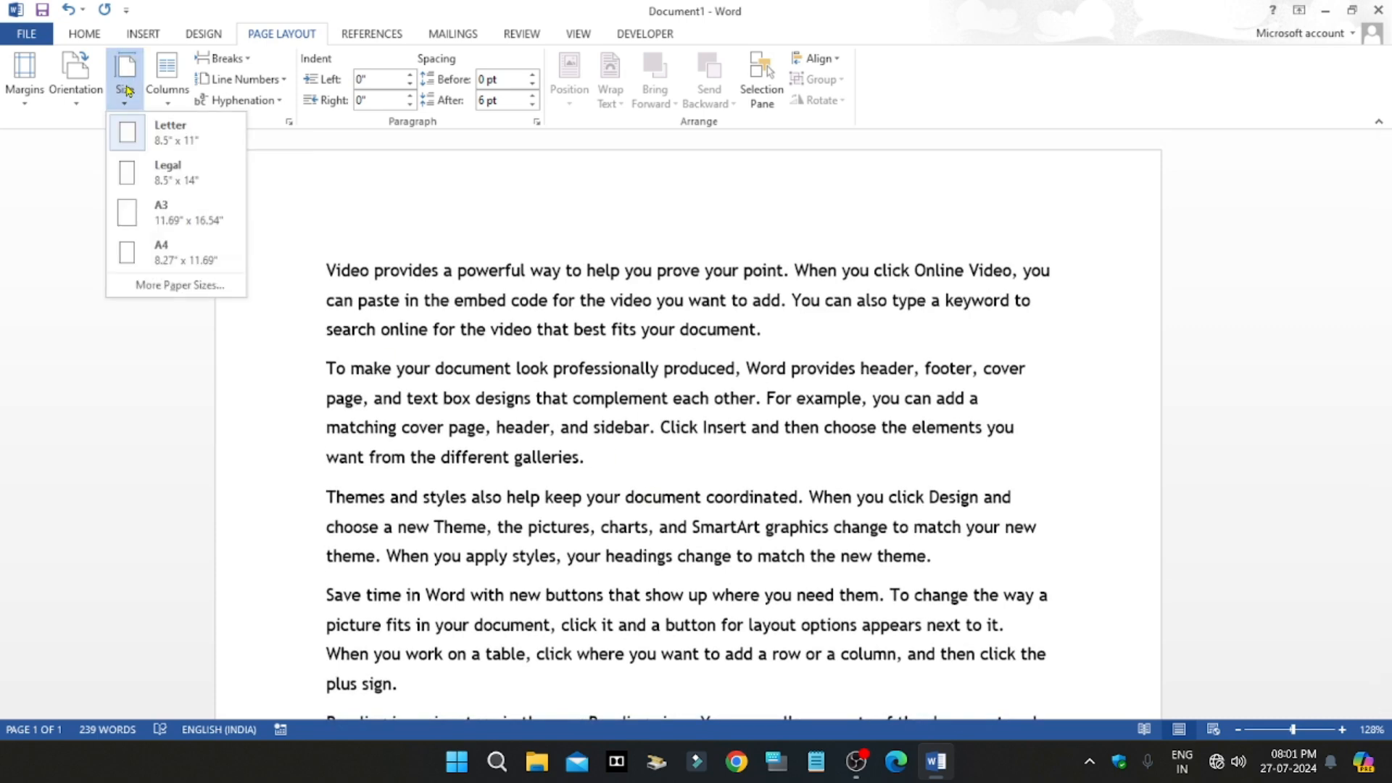
left_click(172, 254)
scroll(507, 417, "down", 3)
scroll(579, 434, "up", 3)
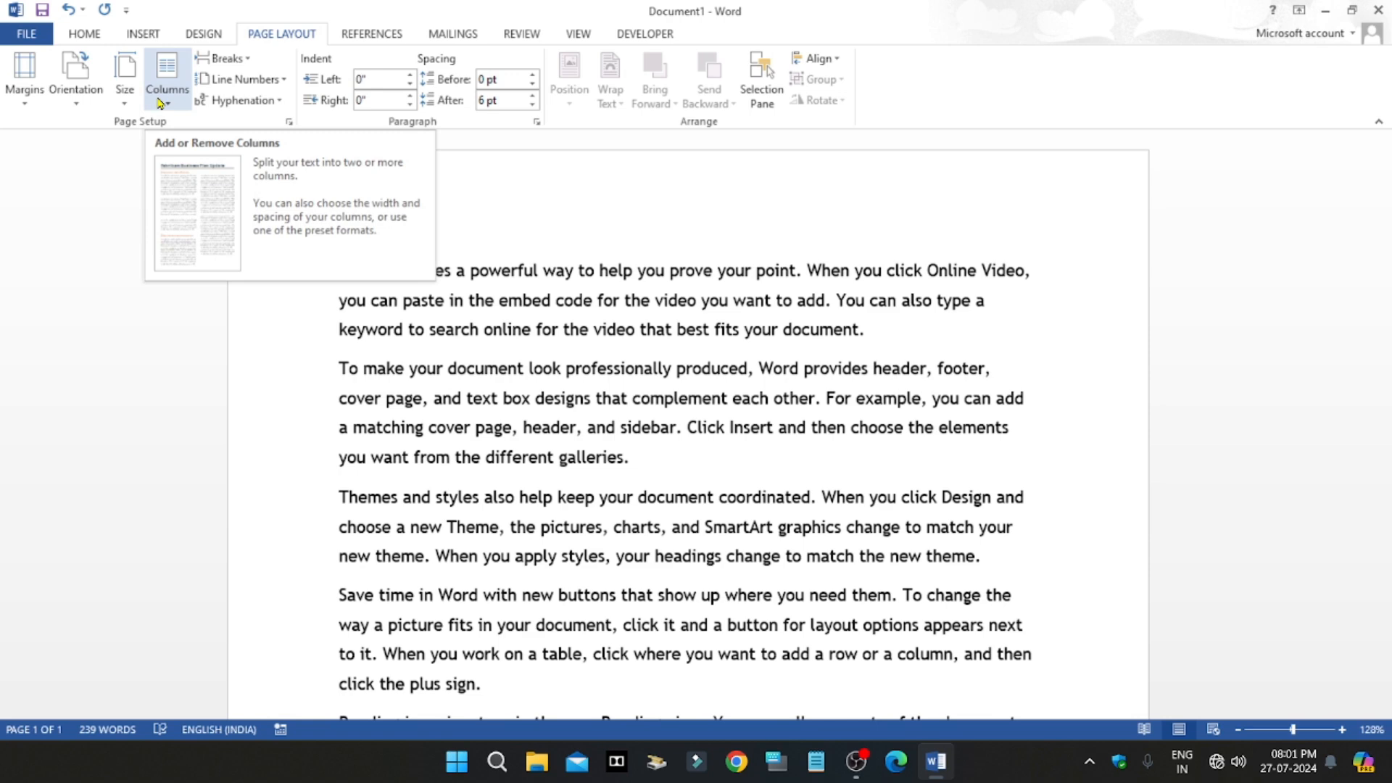
Step: Split the document text into two equal columns and look over the layout
scroll(689, 597, "down", 2)
scroll(692, 430, "up", 2)
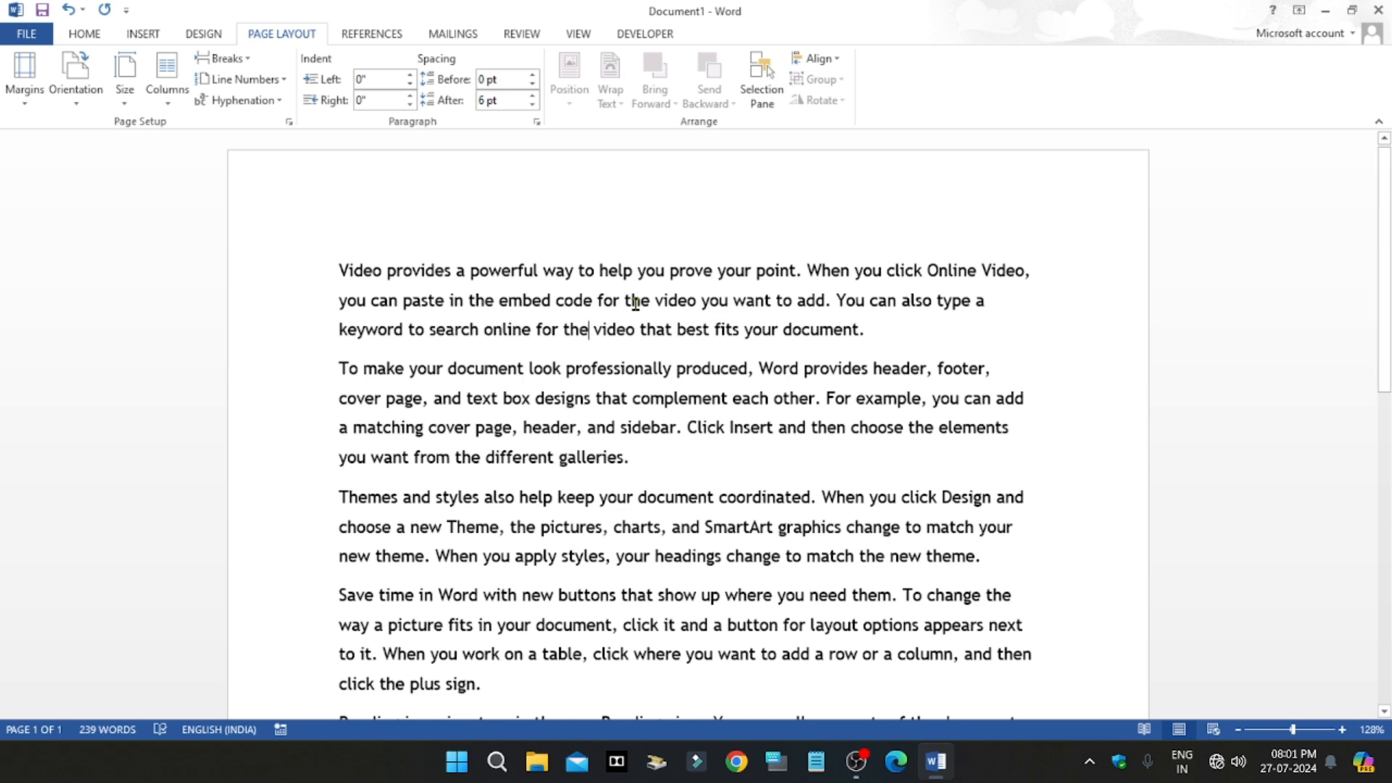
left_click(174, 76)
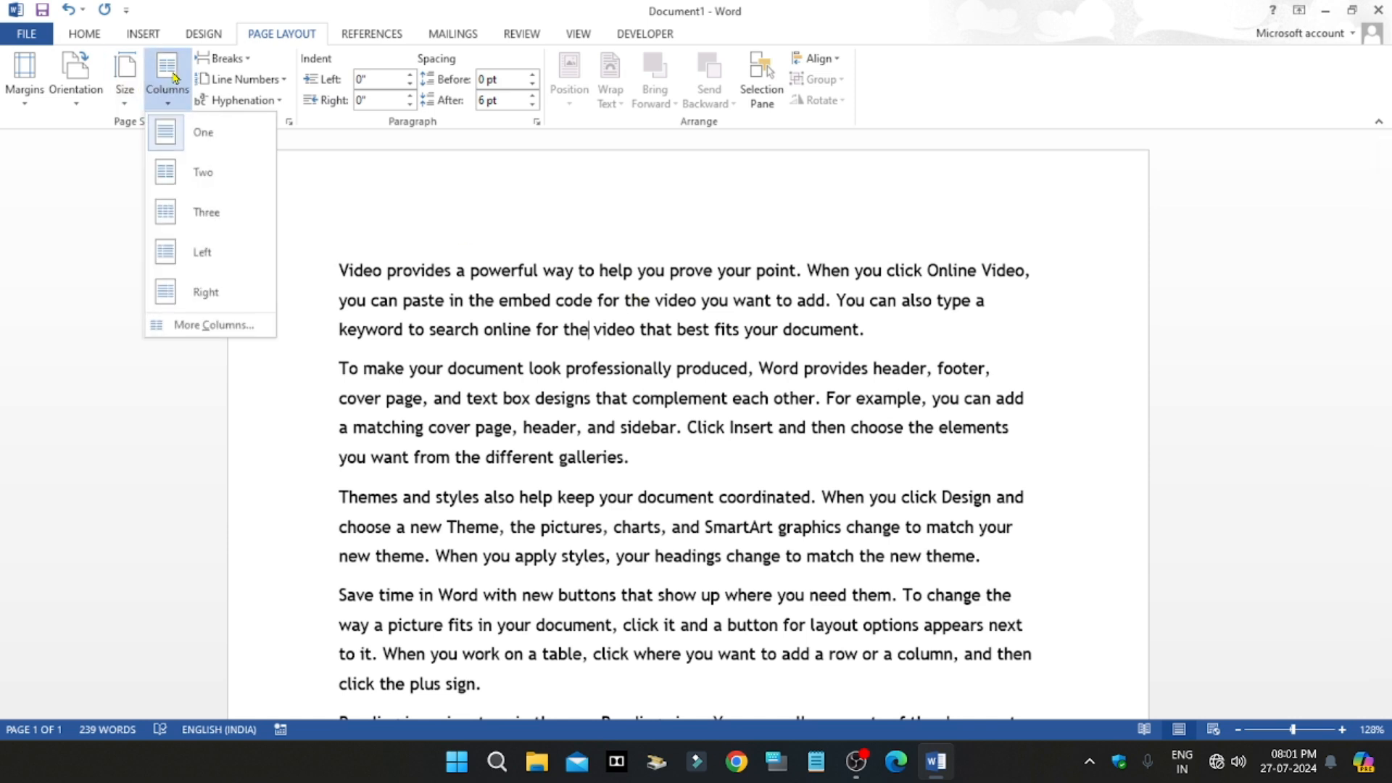
left_click(203, 177)
scroll(545, 444, "down", 1)
scroll(554, 439, "up", 1)
scroll(553, 438, "down", 3)
scroll(553, 438, "up", 3)
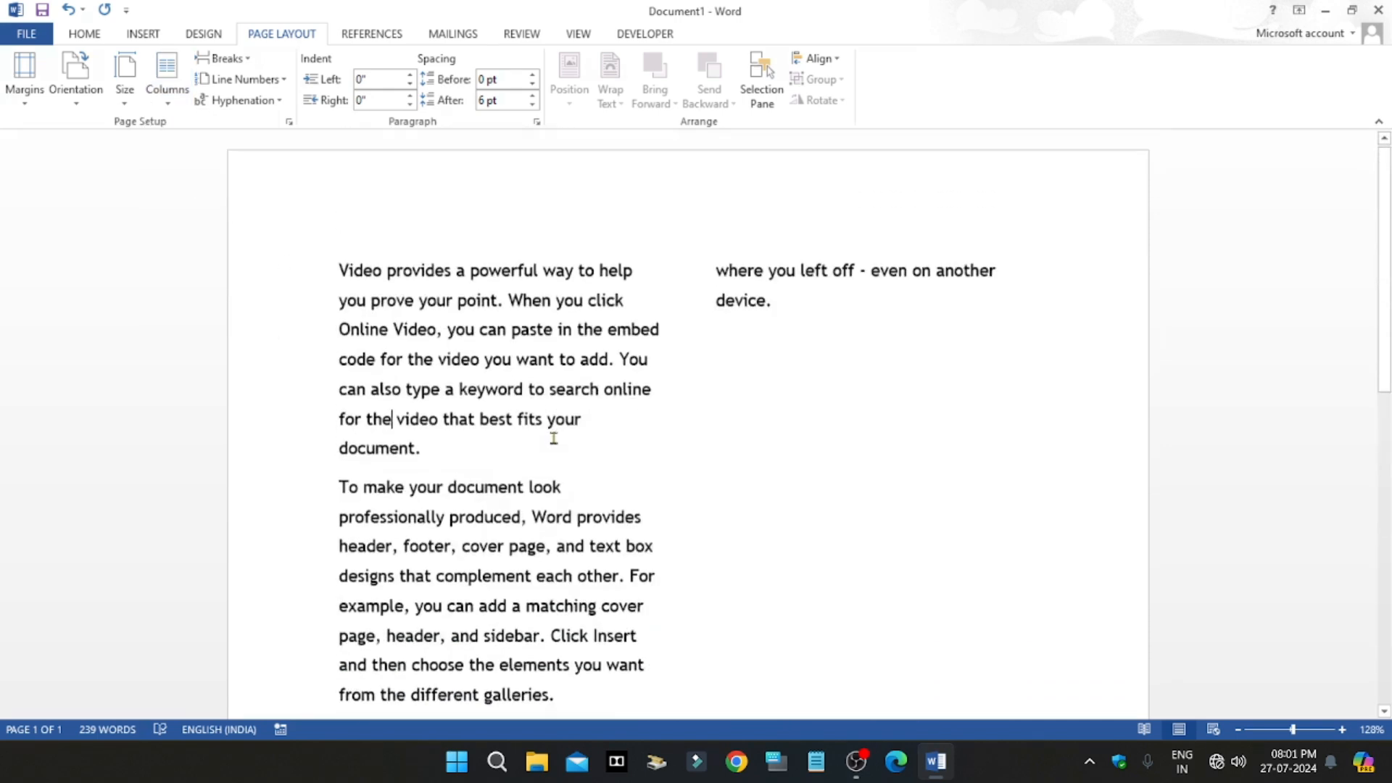
Step: Change the text layout to three columns and look over the page
left_click(167, 78)
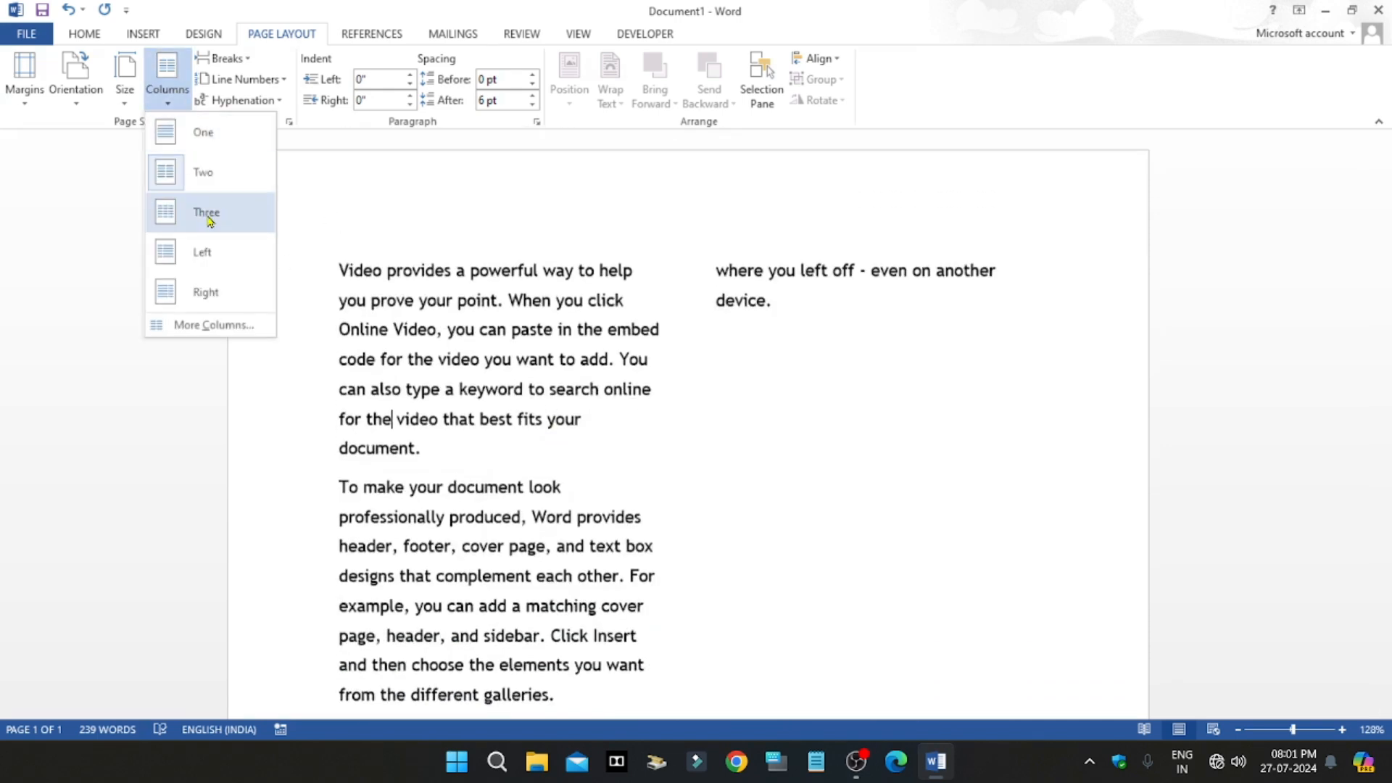
left_click(206, 213)
scroll(945, 341, "down", 2)
scroll(945, 341, "up", 2)
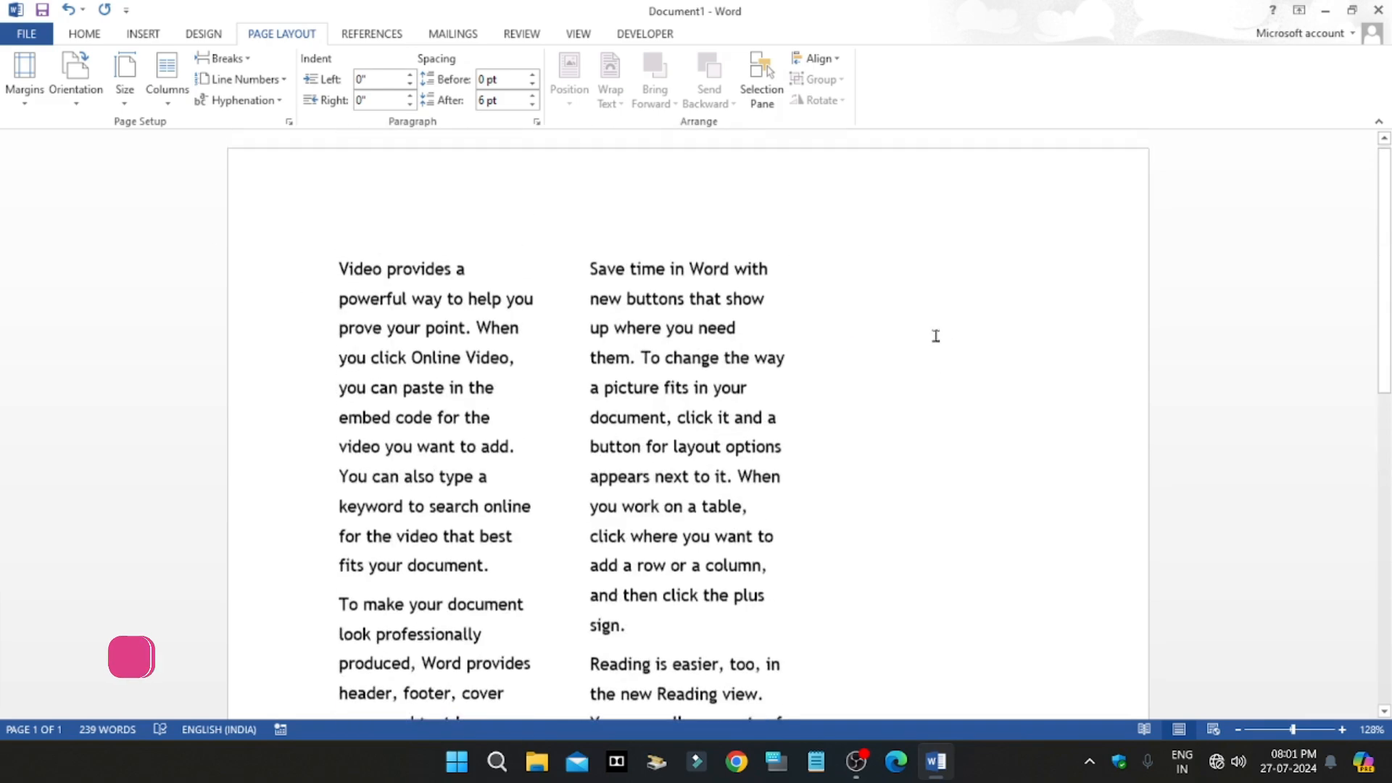
Step: Apply the Left column preset to the text and replace it with the Right preset
left_click(168, 78)
left_click(200, 249)
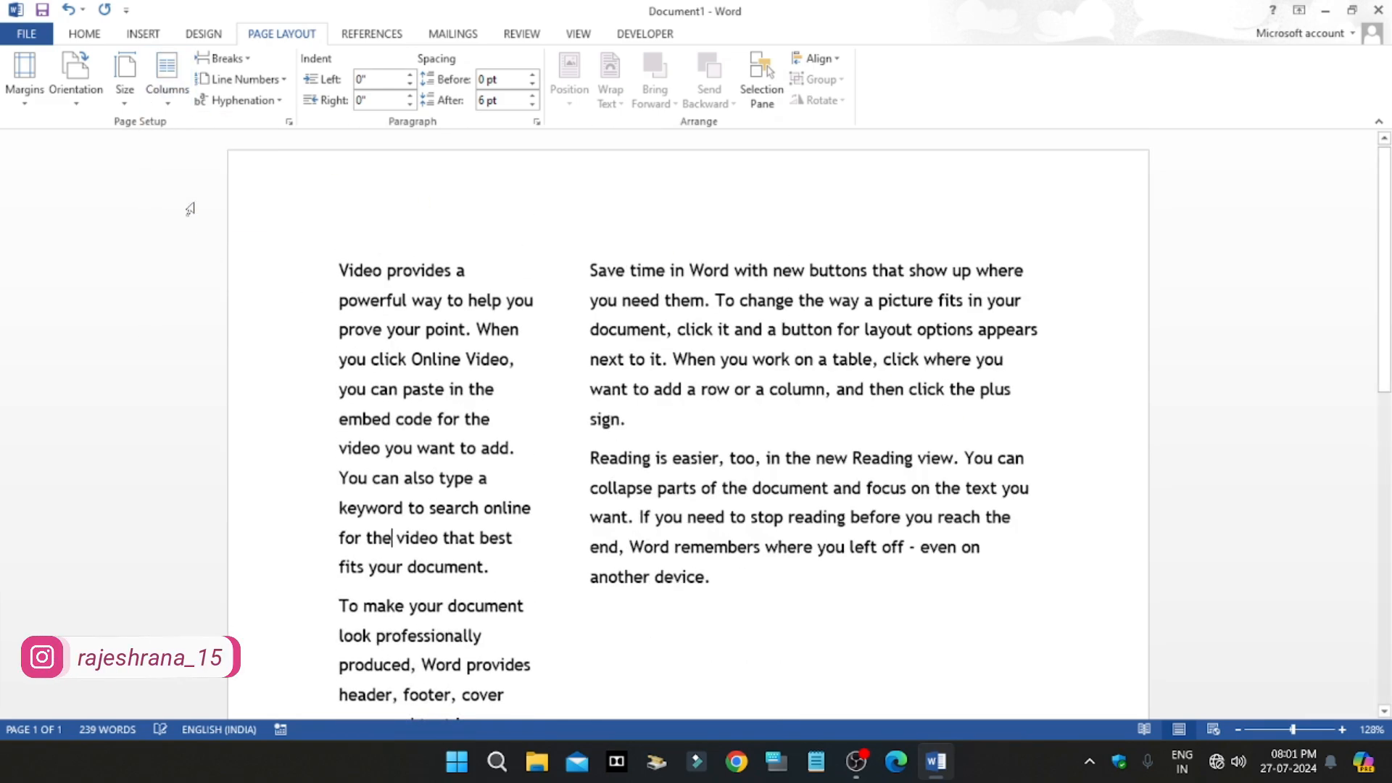
left_click(168, 78)
left_click(199, 134)
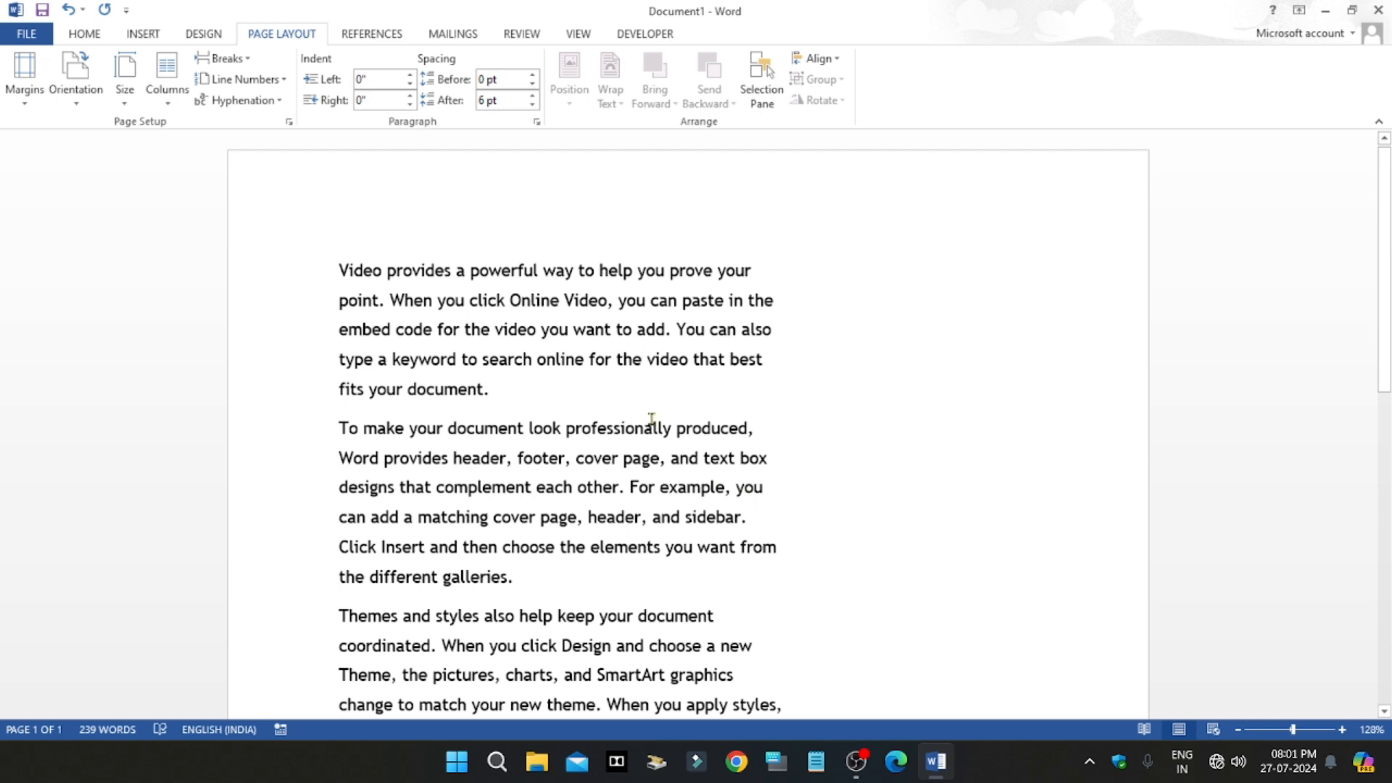
Step: Set a custom number of 5 columns for the whole document, look over the result, and return the text to one column
left_click(167, 98)
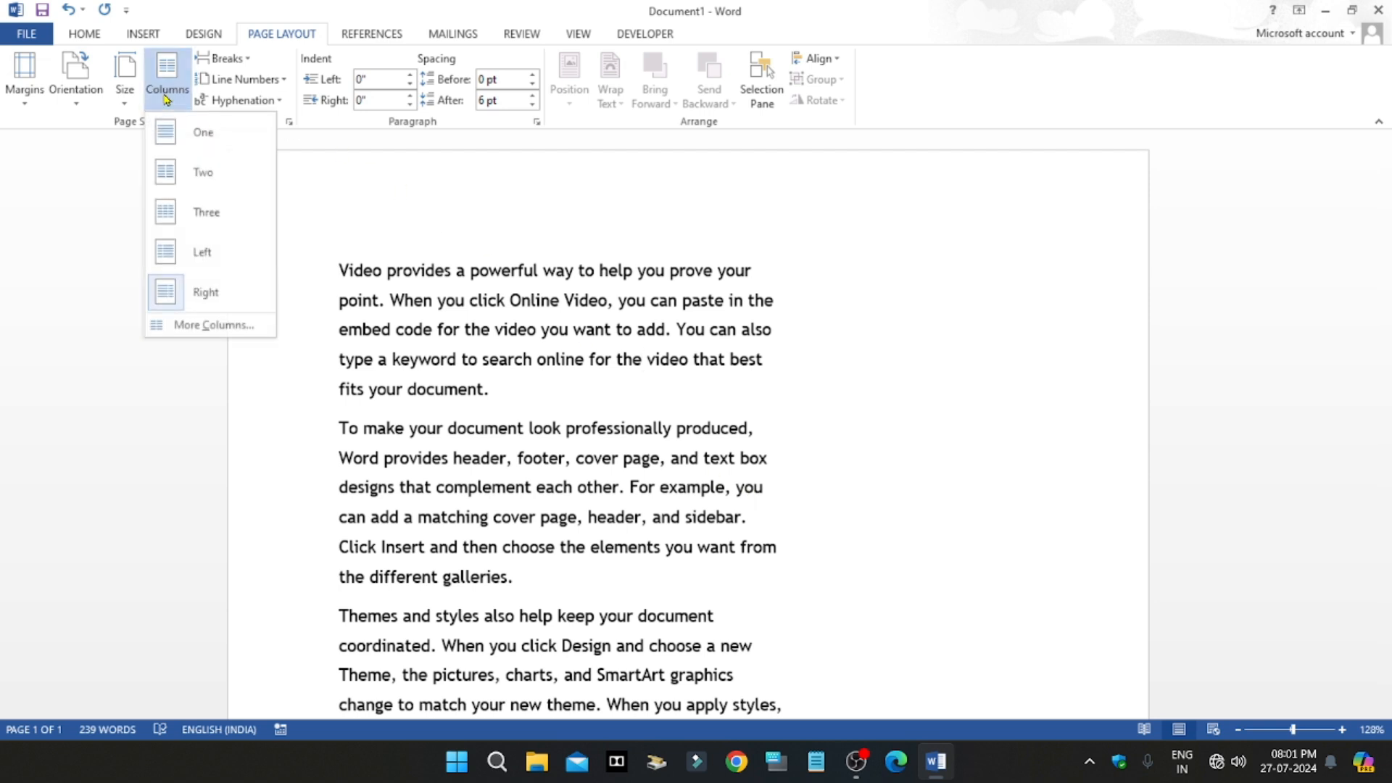
left_click(215, 325)
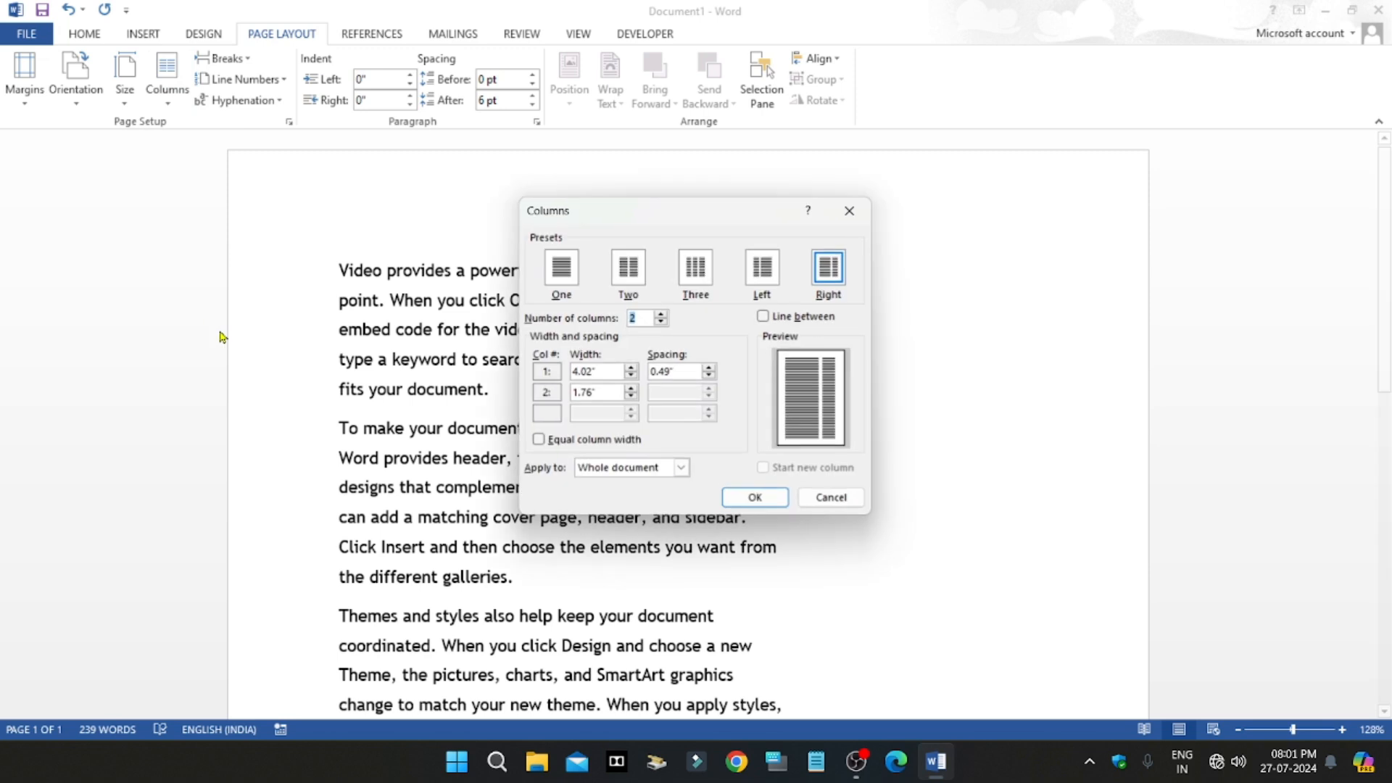
left_click(652, 317)
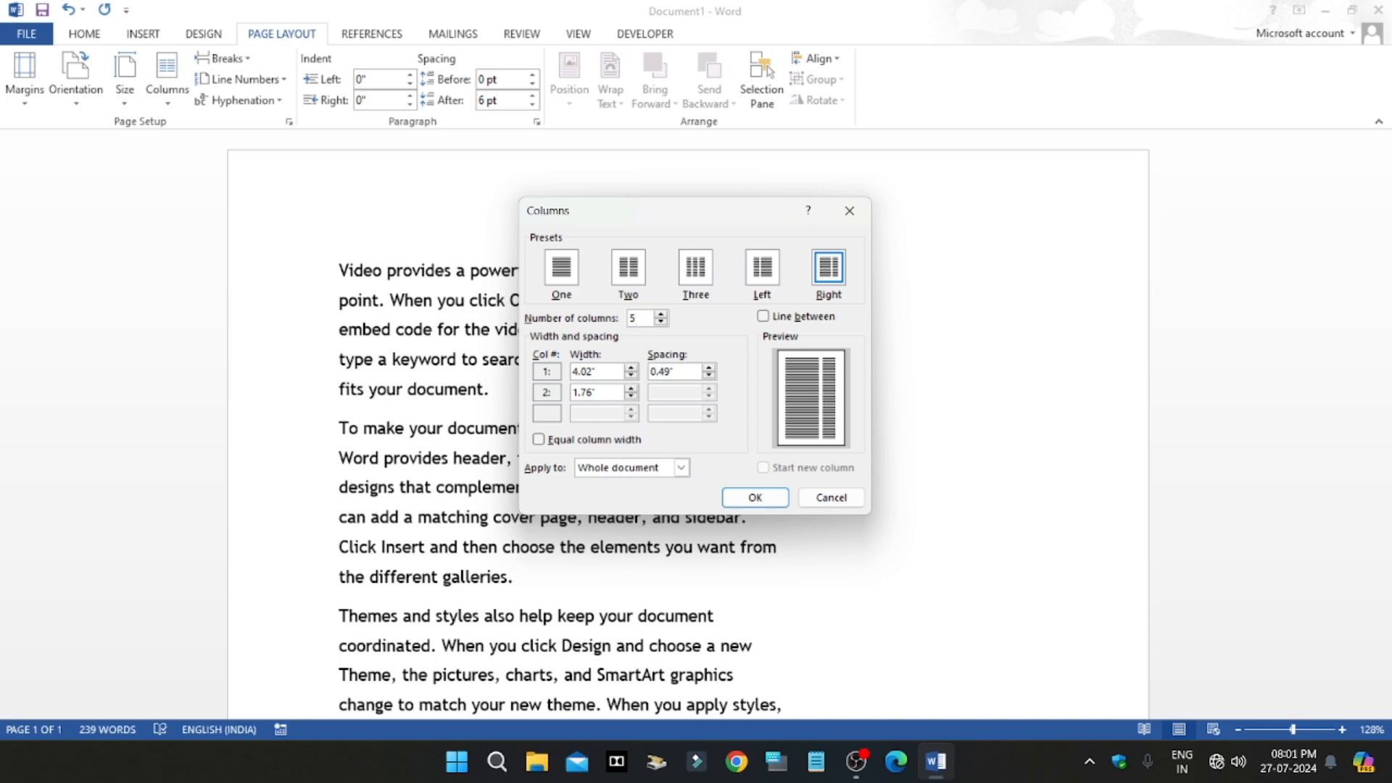
left_click(740, 494)
scroll(640, 464, "down", 2)
scroll(641, 464, "up", 3)
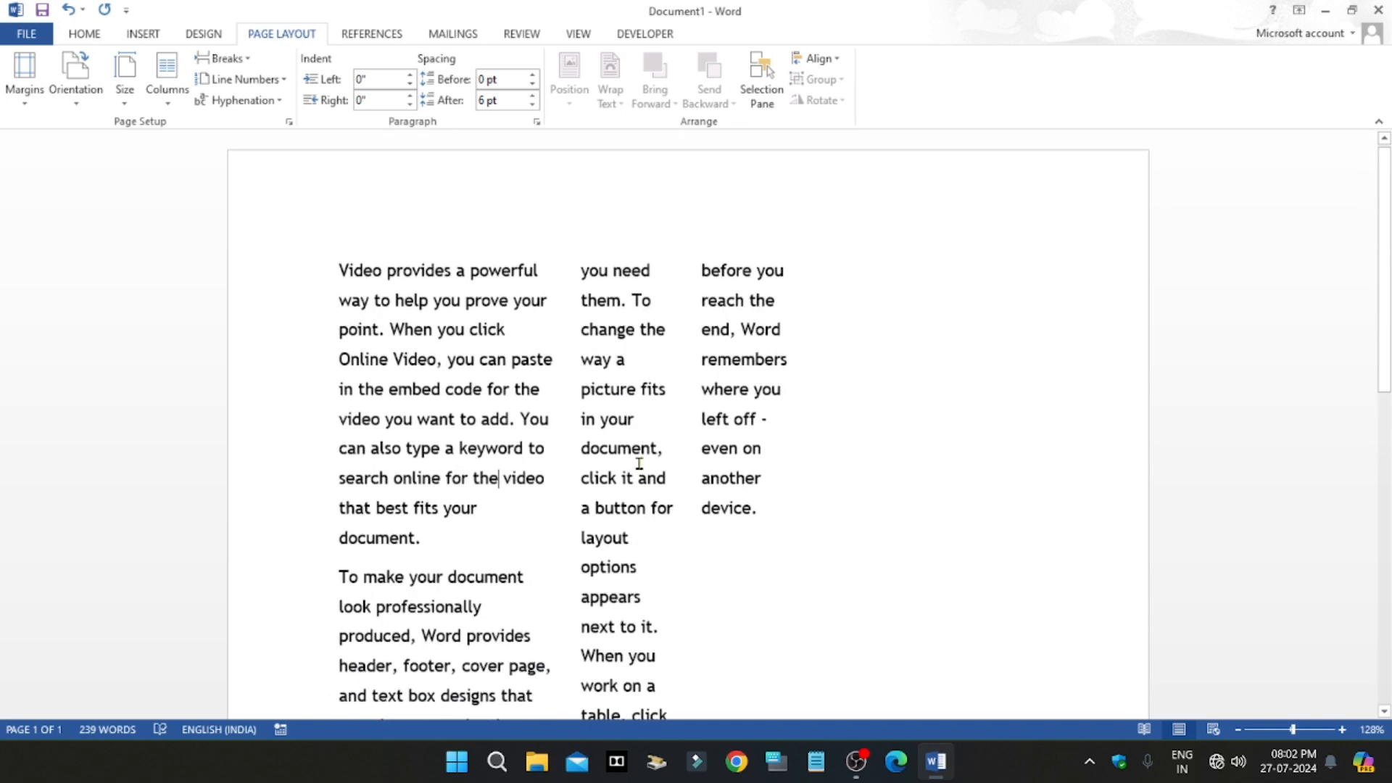
left_click(167, 84)
left_click(191, 145)
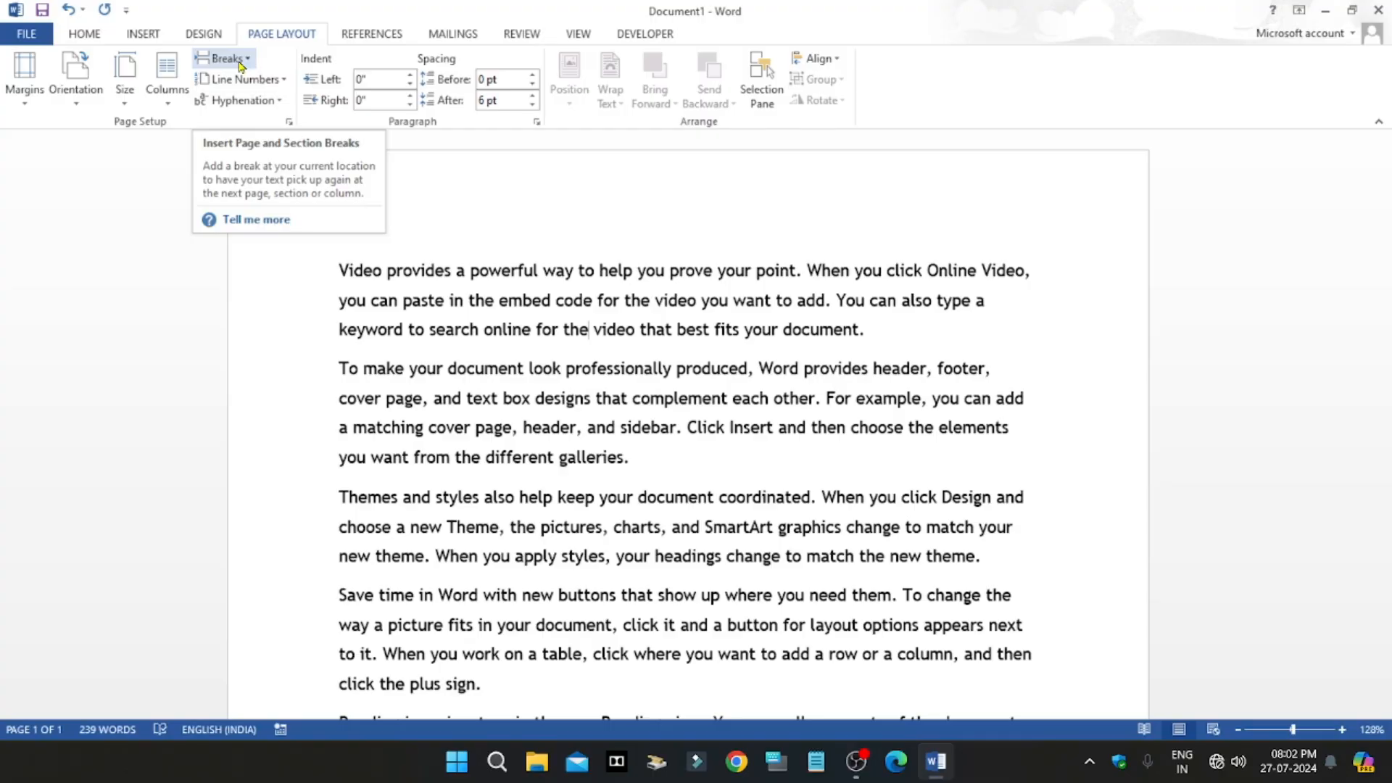
Step: Review the available page and section break types and look through the document down to its last paragraph
left_click(246, 105)
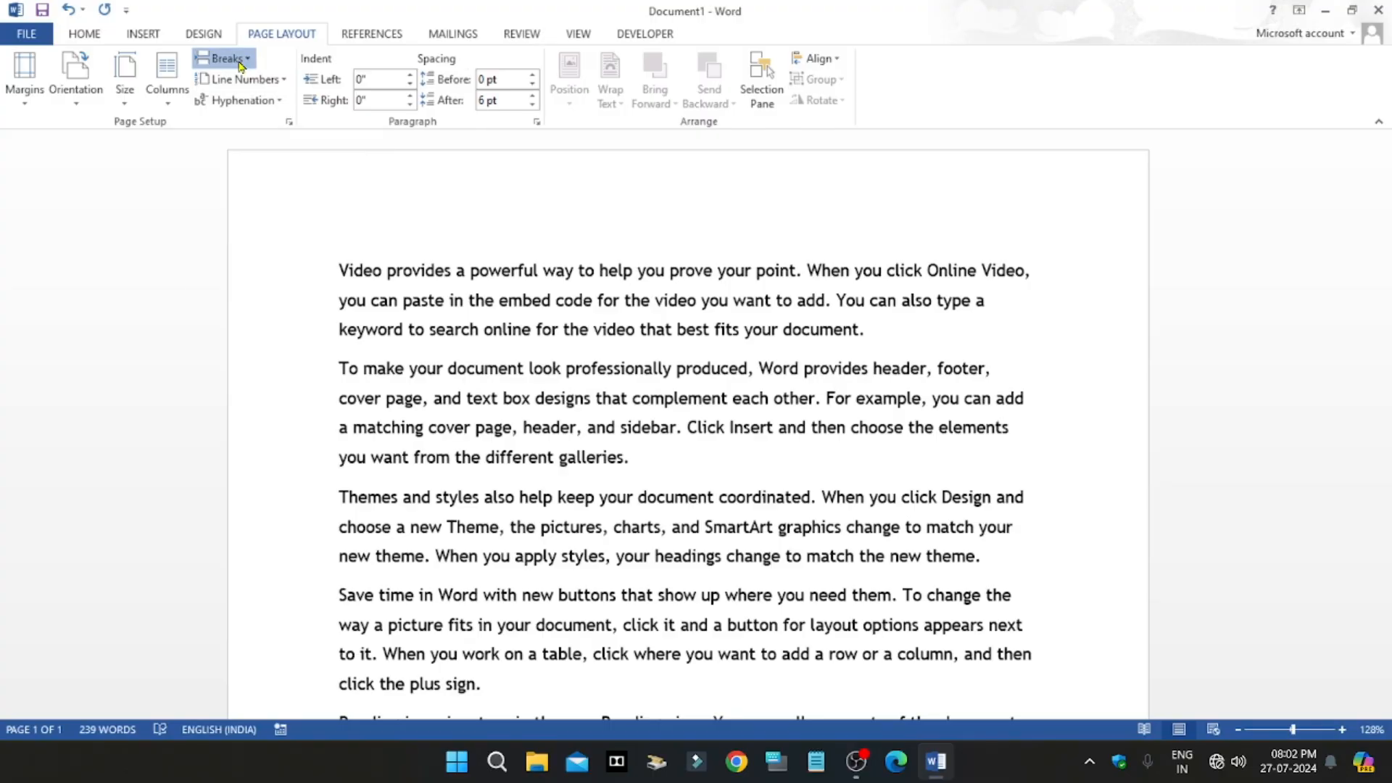
left_click(634, 326)
scroll(627, 388, "down", 5)
scroll(627, 388, "up", 5)
scroll(640, 379, "down", 10)
scroll(664, 406, "up", 5)
scroll(662, 404, "down", 5)
scroll(662, 404, "up", 5)
scroll(658, 400, "up", 3)
scroll(659, 404, "down", 3)
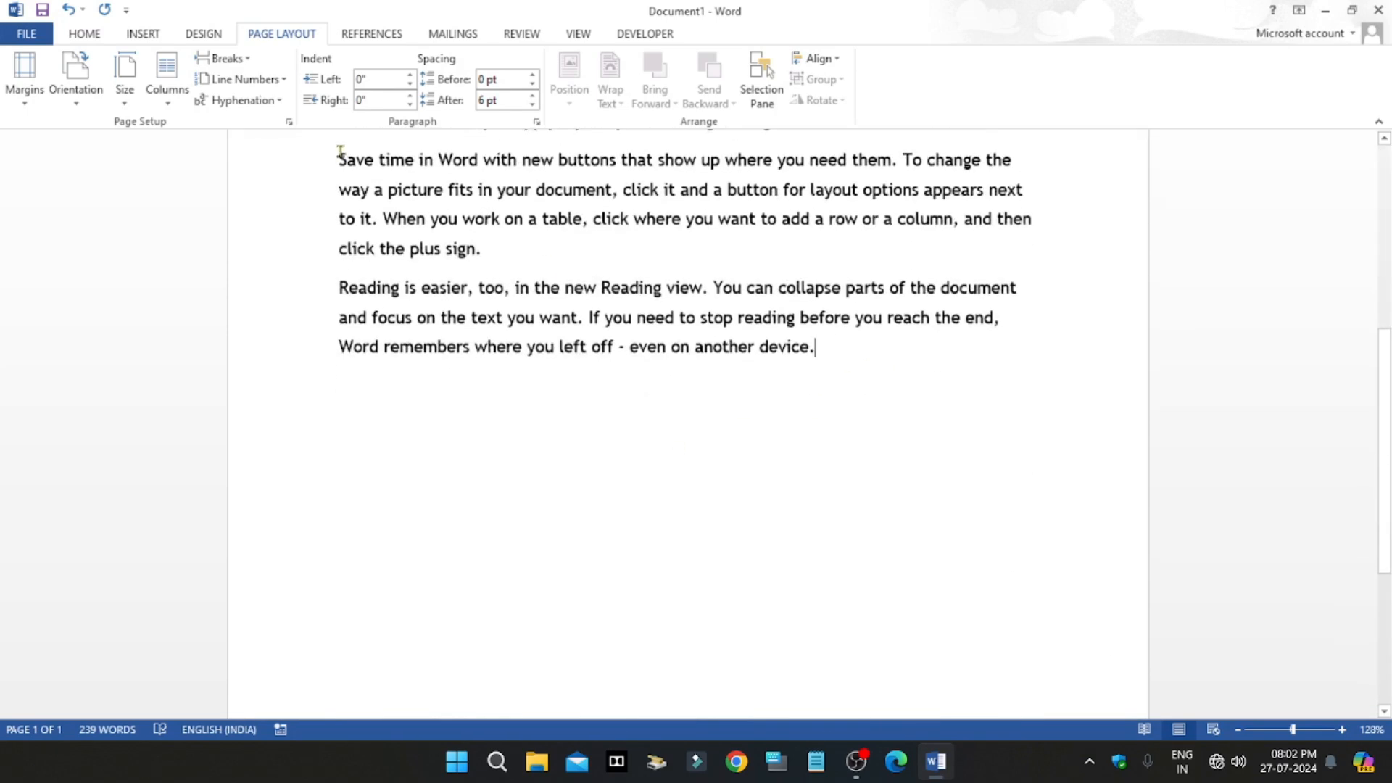
Step: Insert a page break after the last paragraph and look over the new blank page
left_click(249, 64)
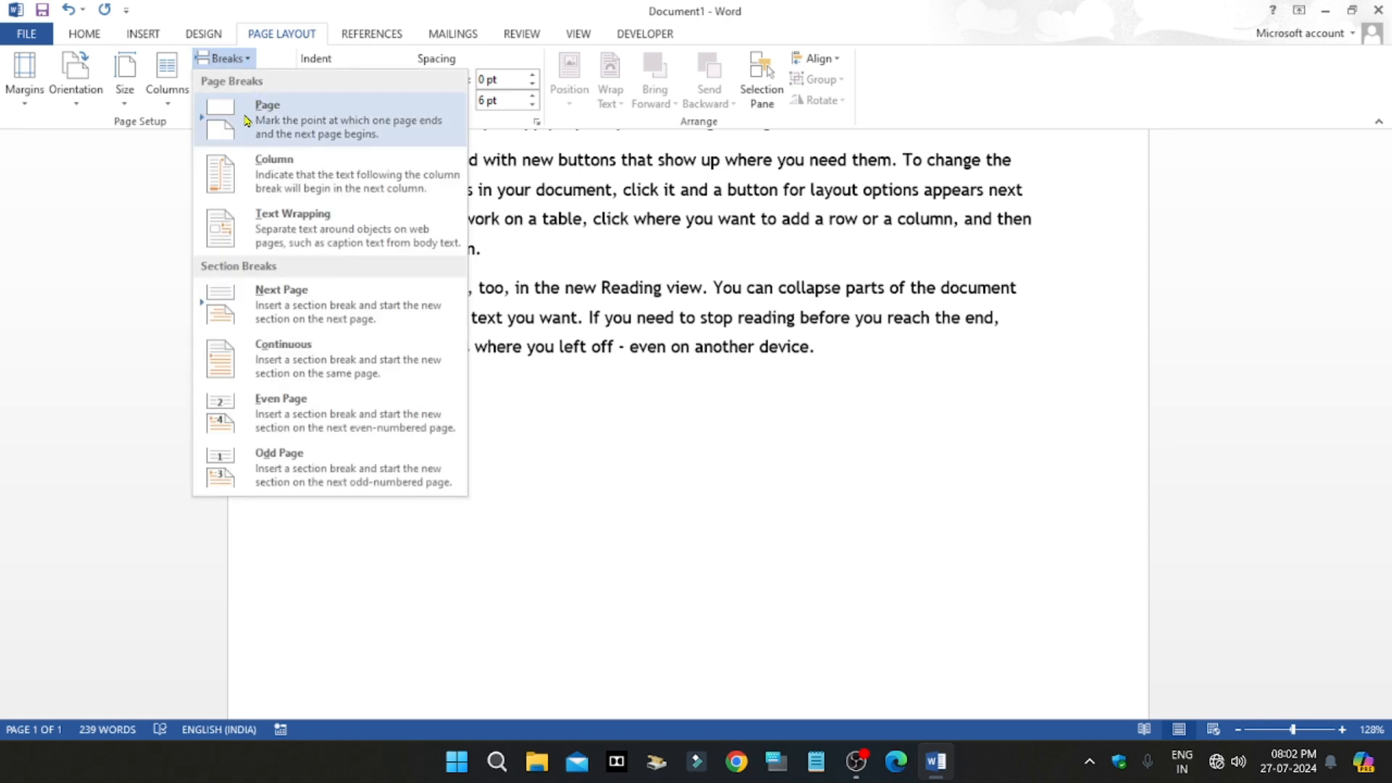
left_click(270, 120)
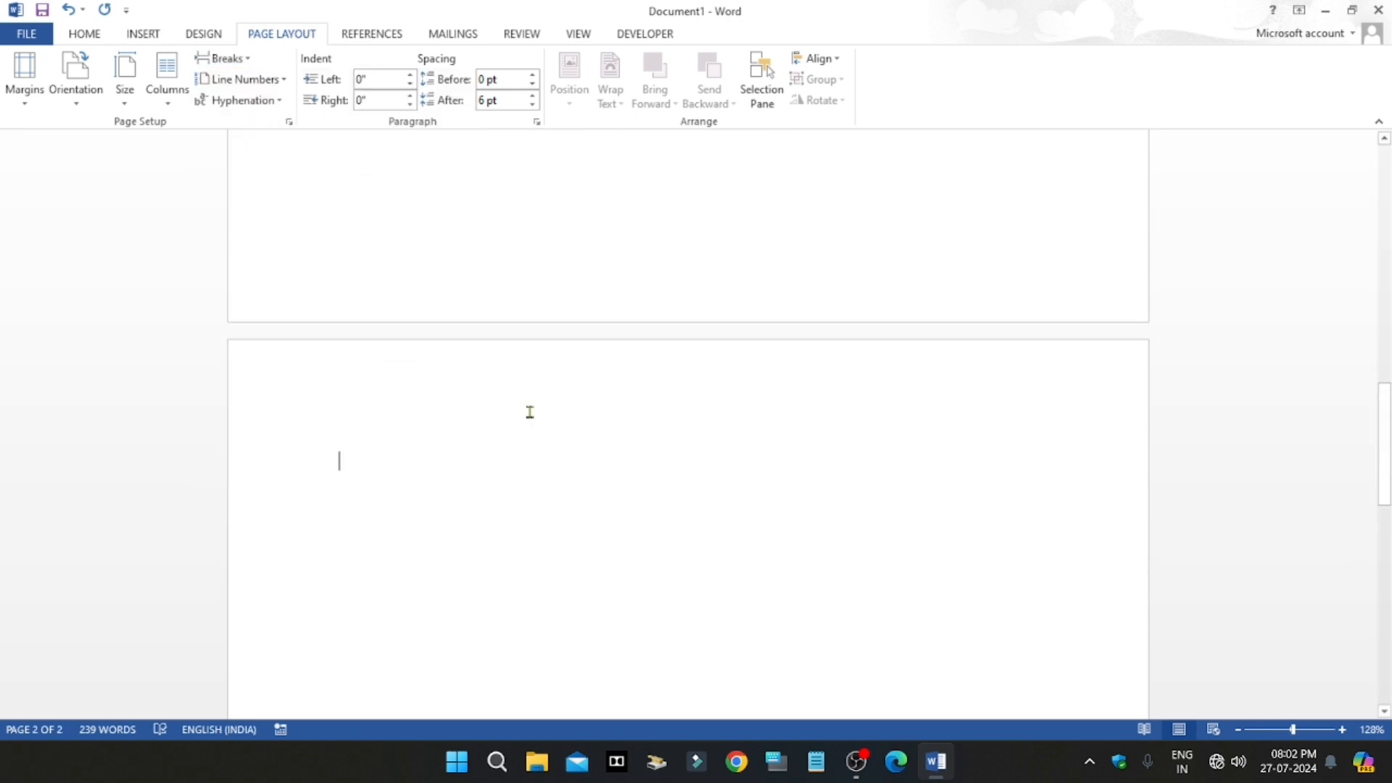
scroll(530, 412, "up", 5)
scroll(534, 407, "down", 4)
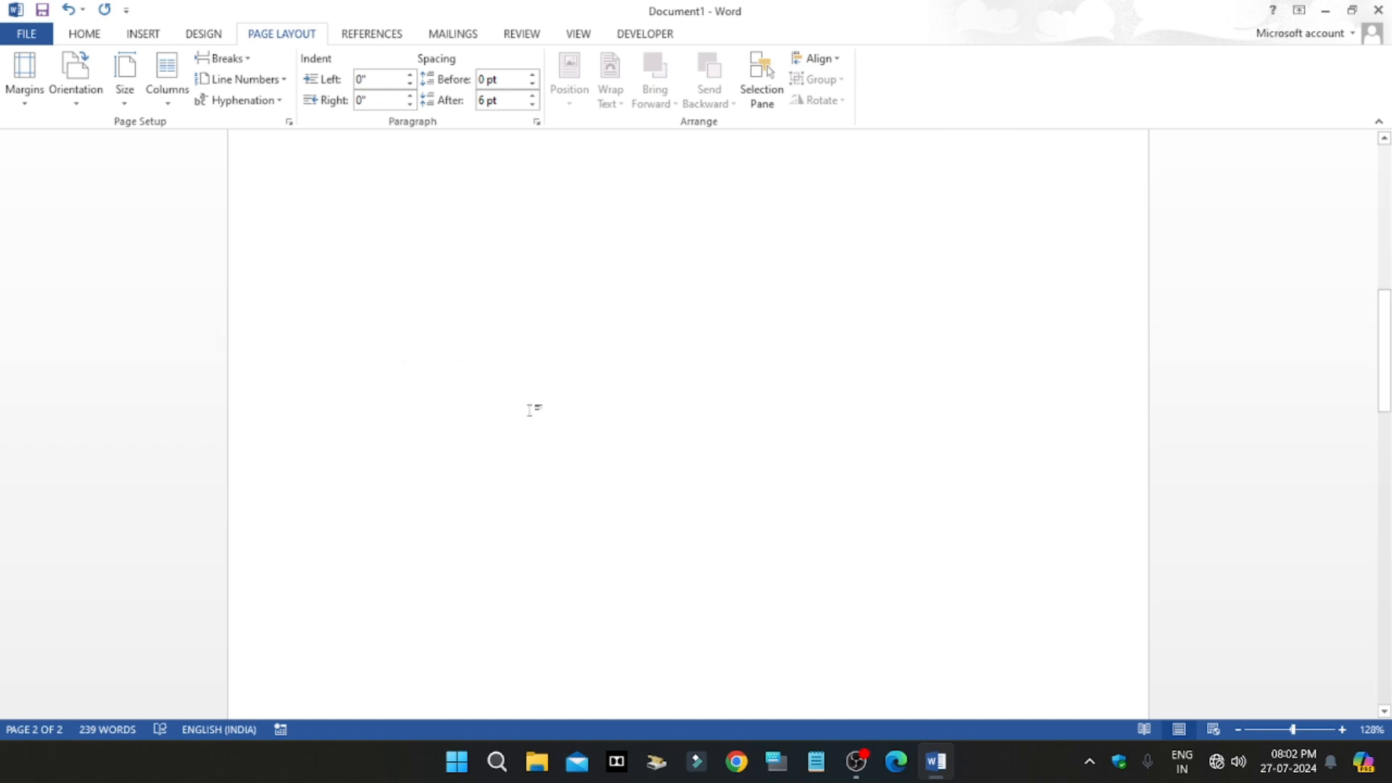
Step: Insert another page break on the blank second page and review the break types again
left_click(222, 58)
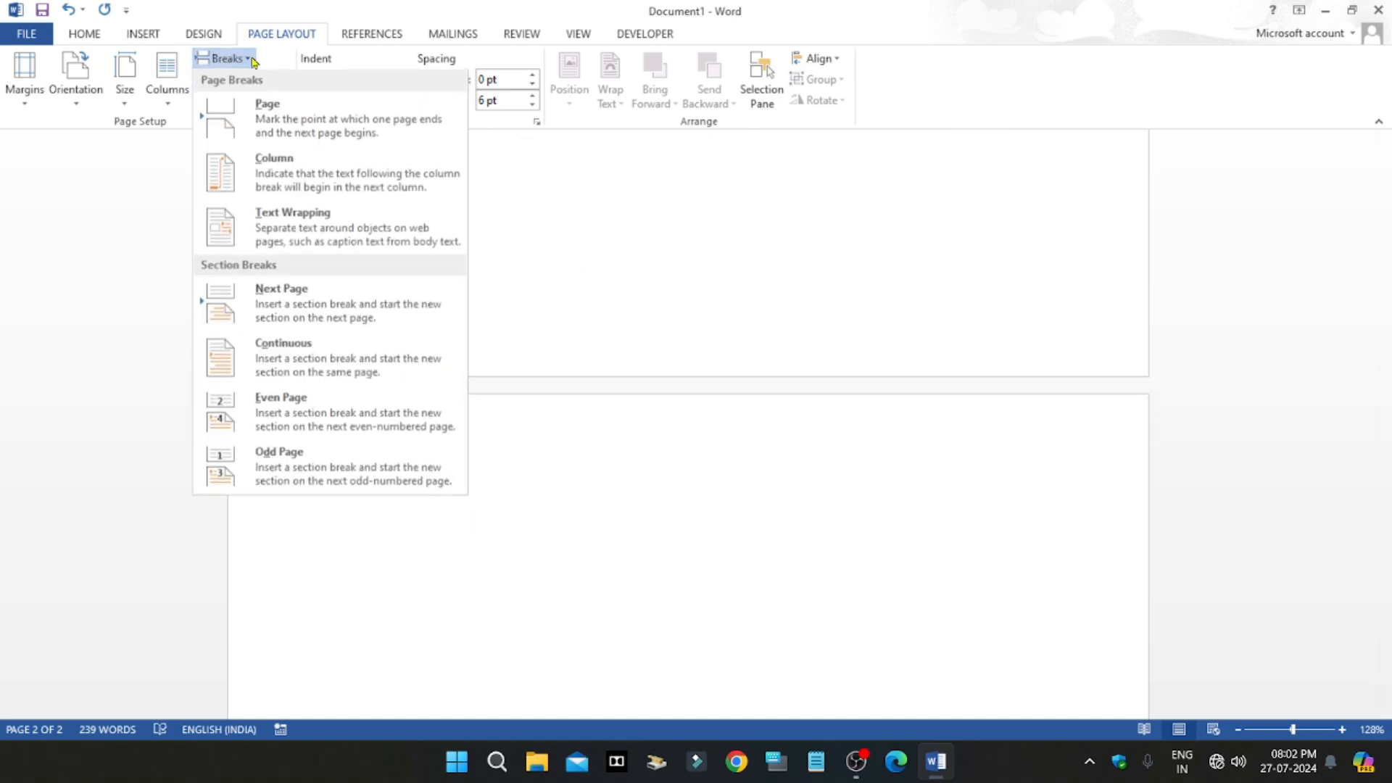
left_click(270, 128)
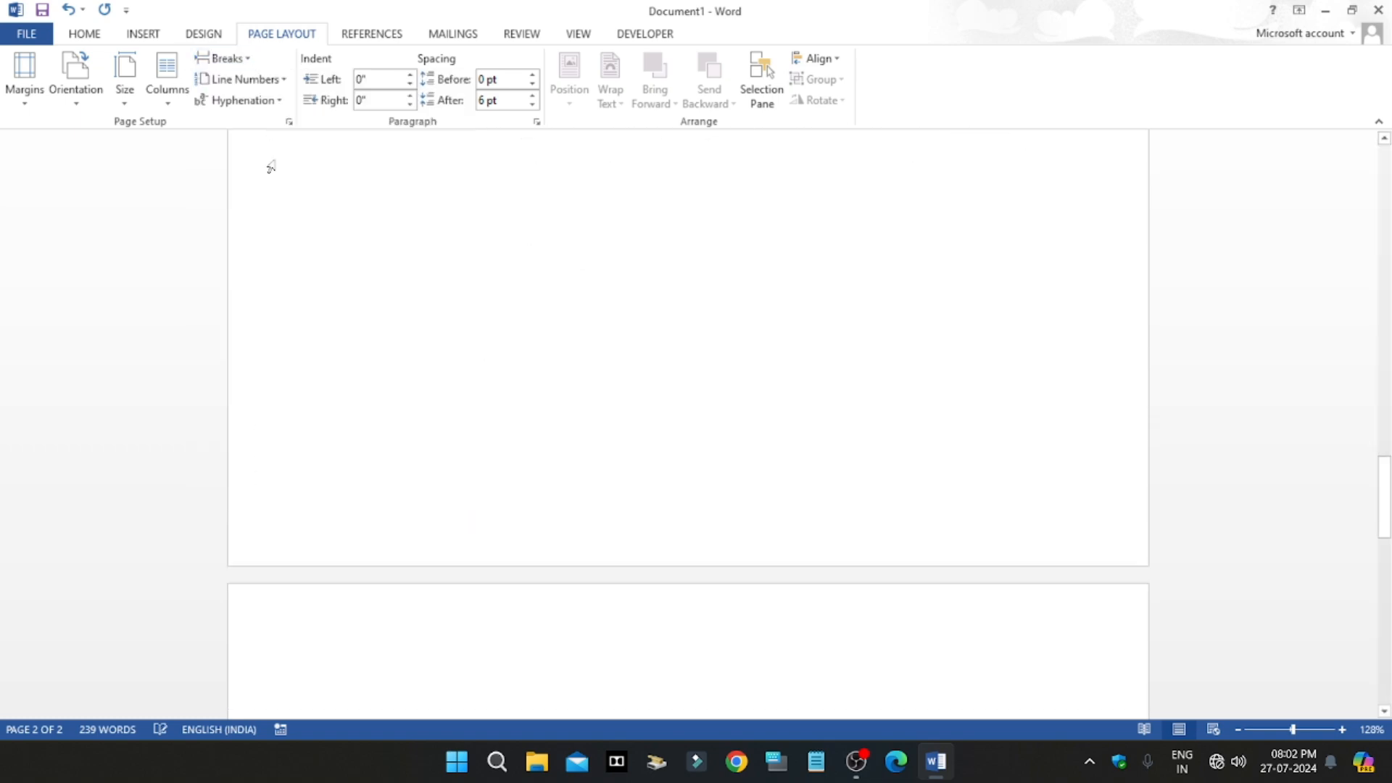
left_click(239, 59)
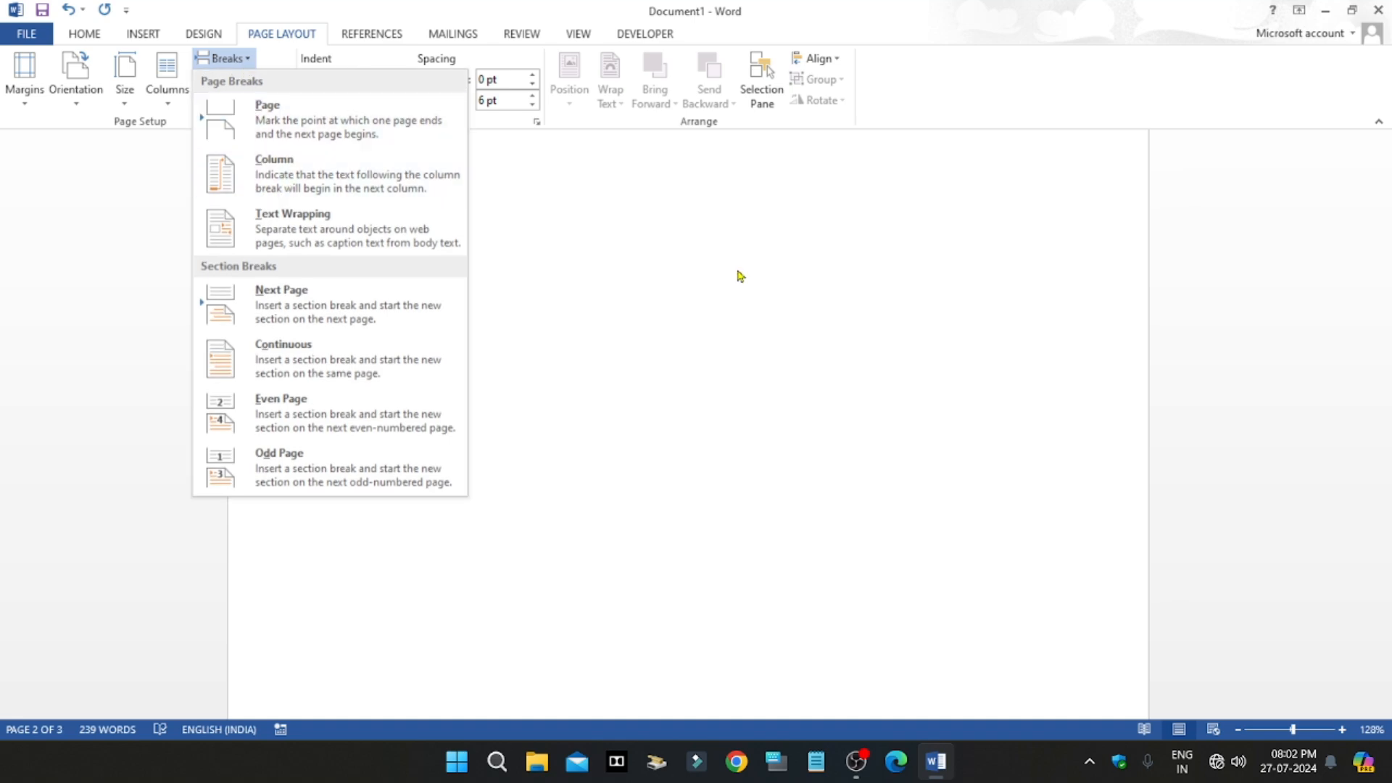
left_click(794, 332)
Step: Go back to the text on the first page and split the document into two columns
scroll(793, 333, "up", 6)
scroll(687, 333, "up", 5)
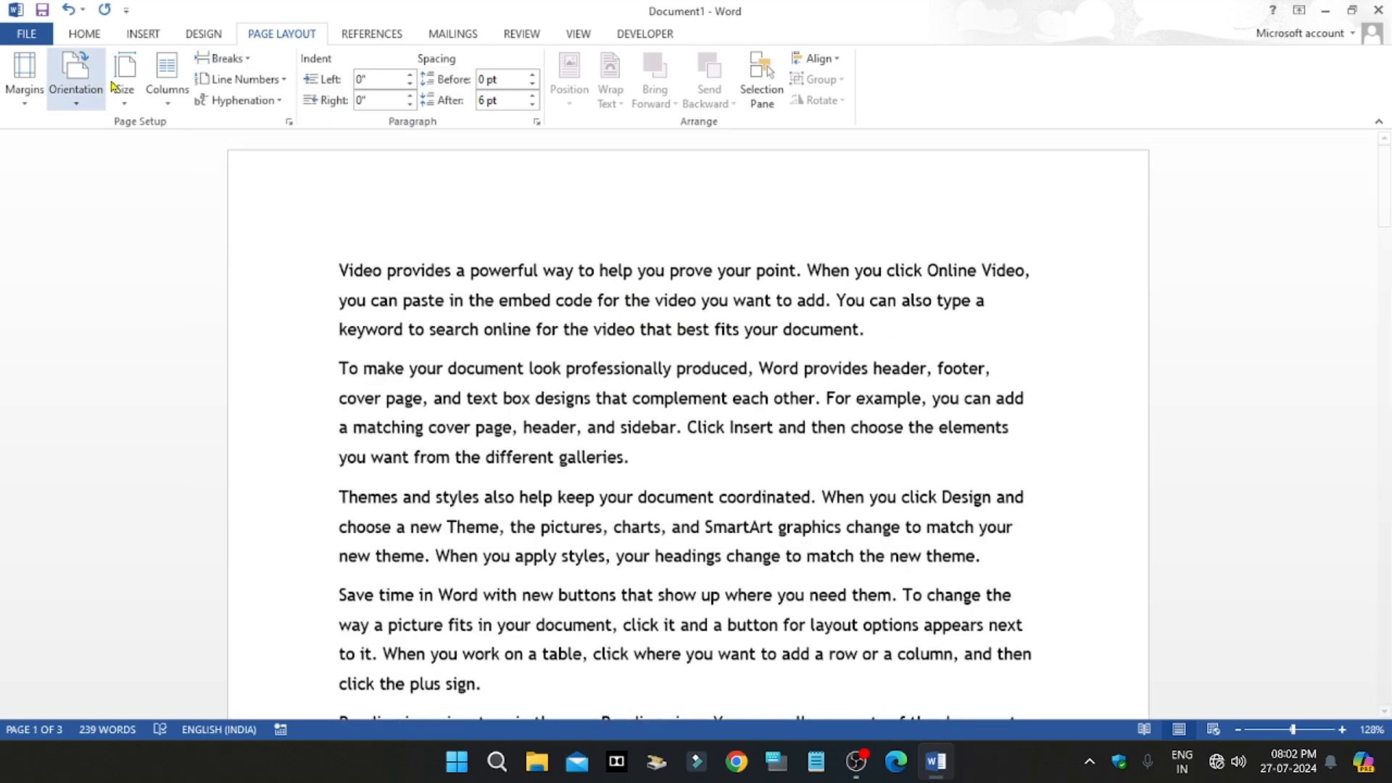
left_click(167, 79)
left_click(201, 180)
scroll(612, 420, "up", 10)
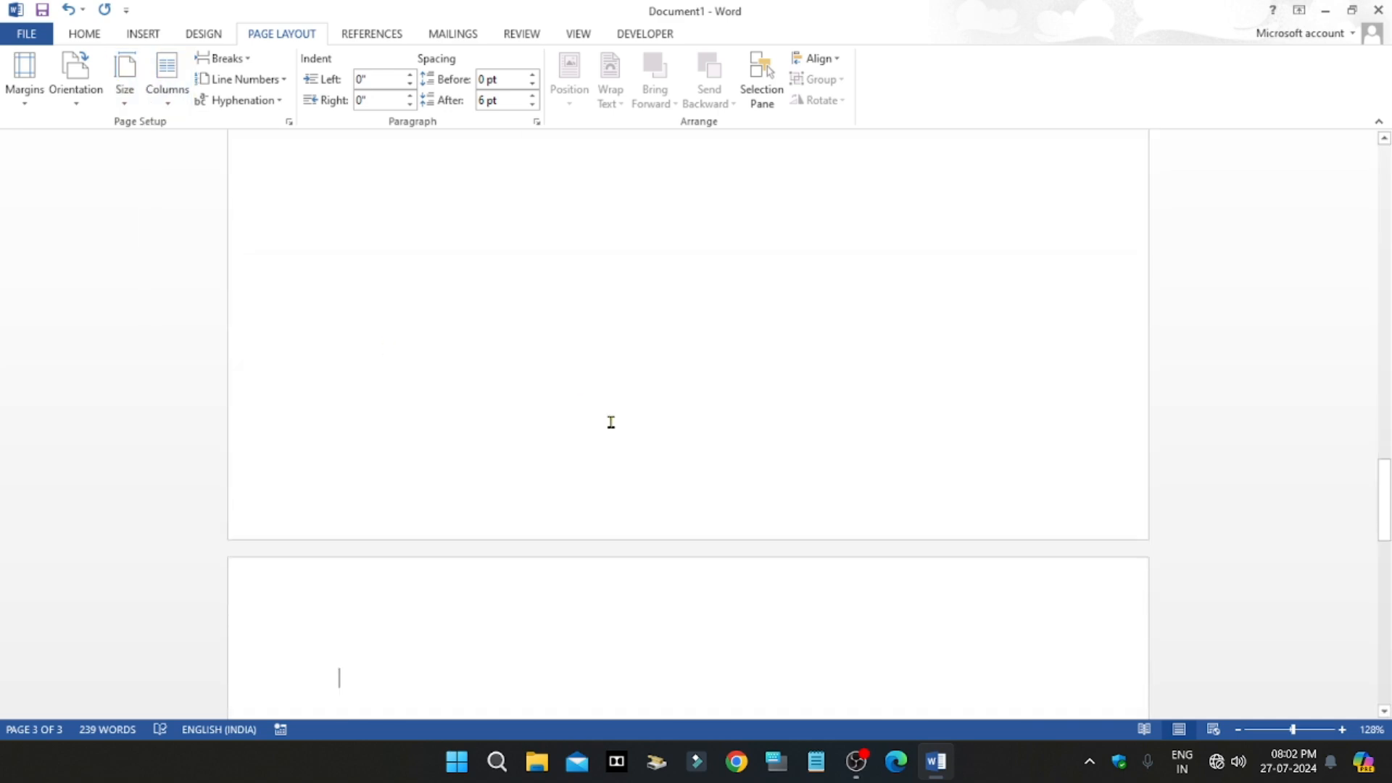
Step: Go back to the start of the two-column text on the first page and insert a column break there
scroll(657, 413, "down", 8)
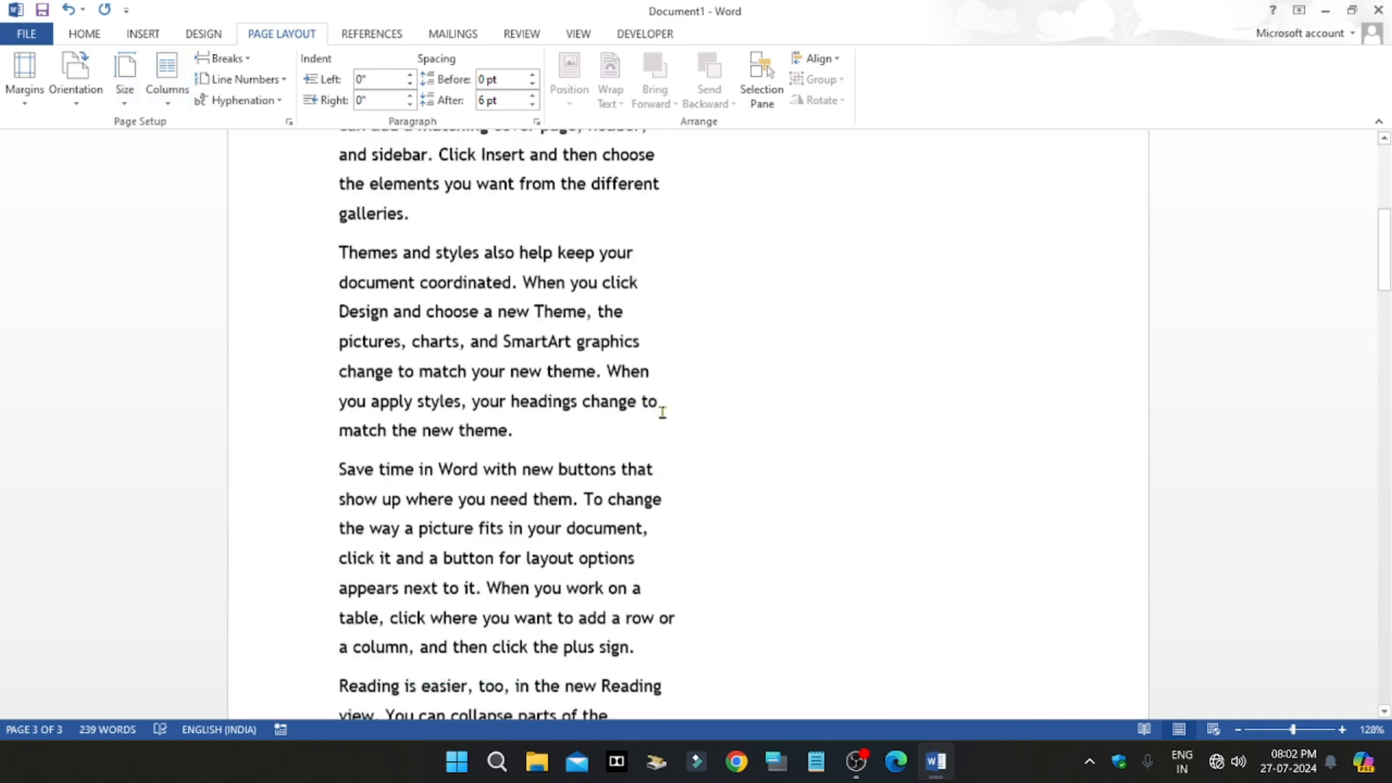
scroll(730, 488, "up", 10)
scroll(734, 496, "down", 8)
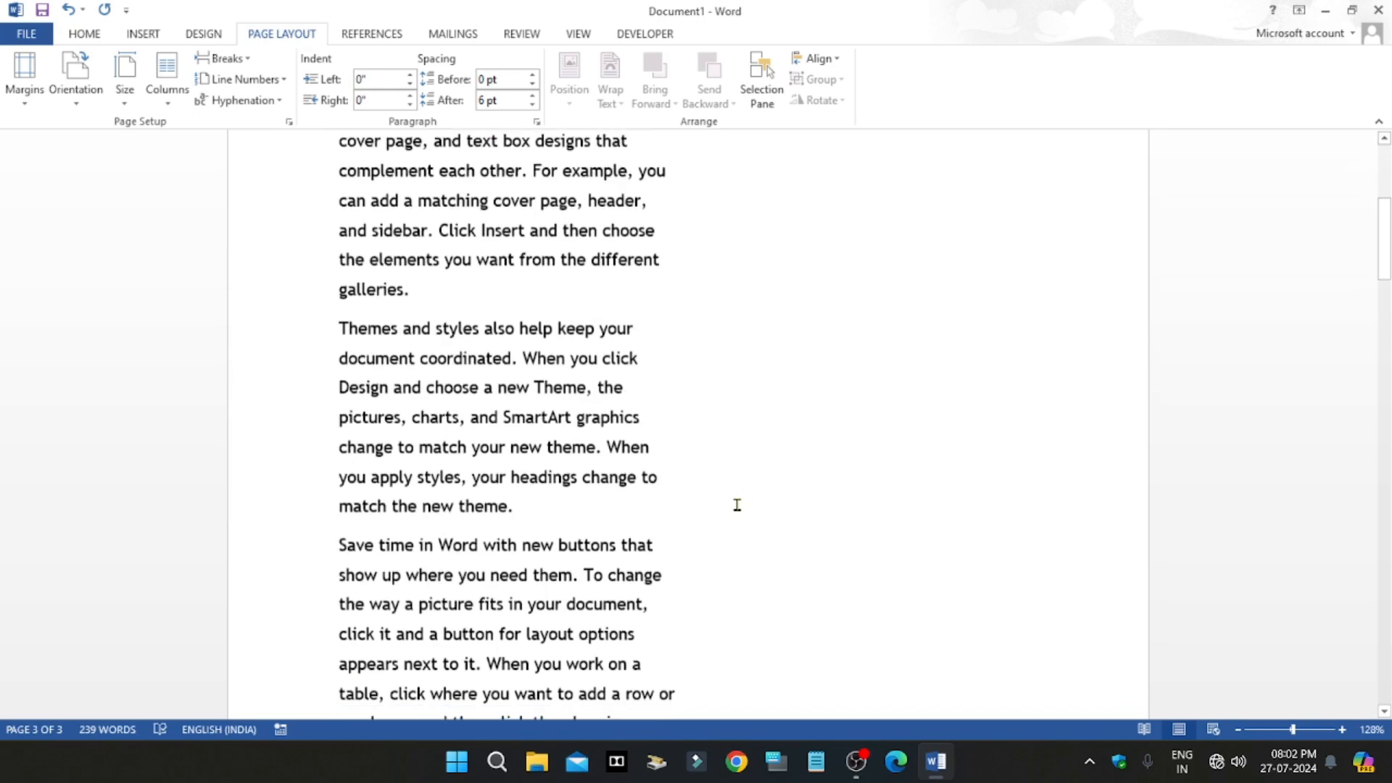
scroll(631, 580, "up", 4)
scroll(632, 580, "up", 5)
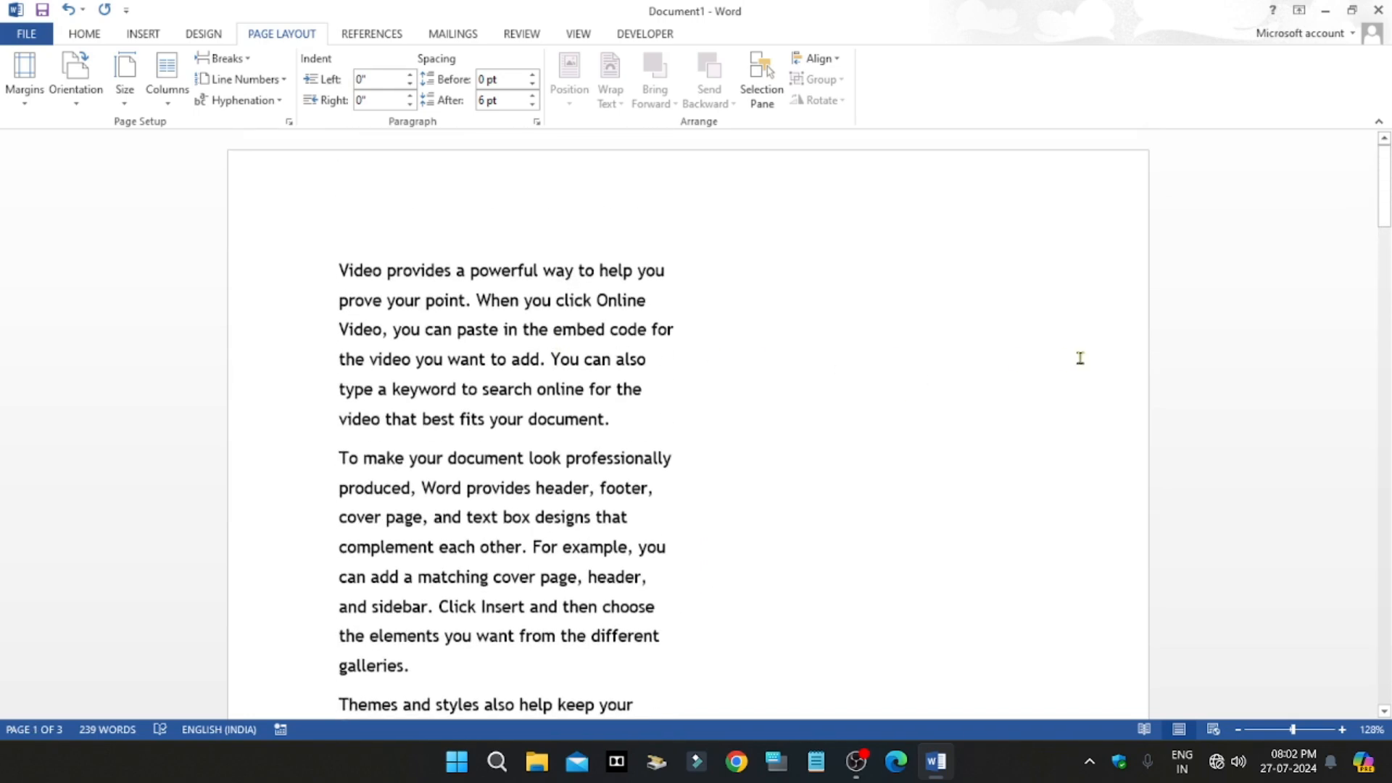
left_click(162, 93)
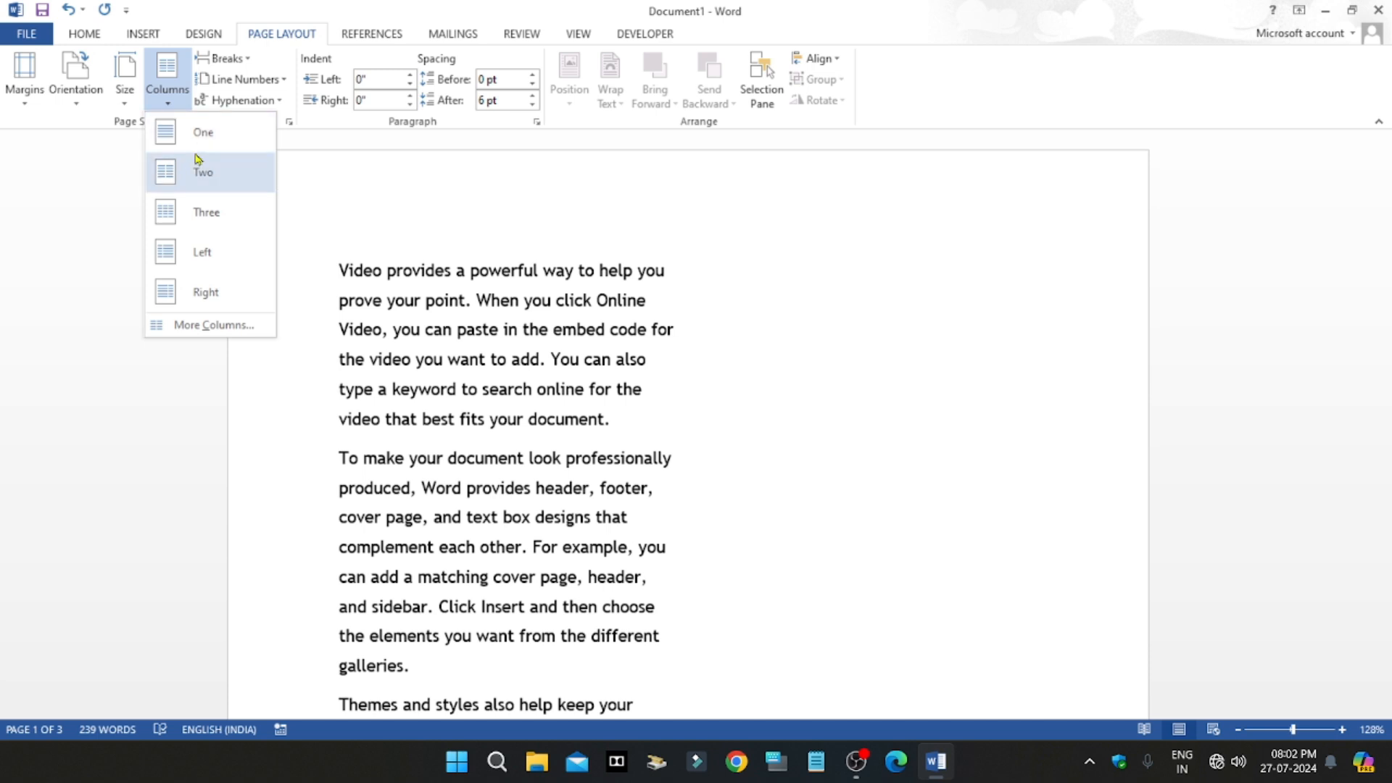
left_click(247, 63)
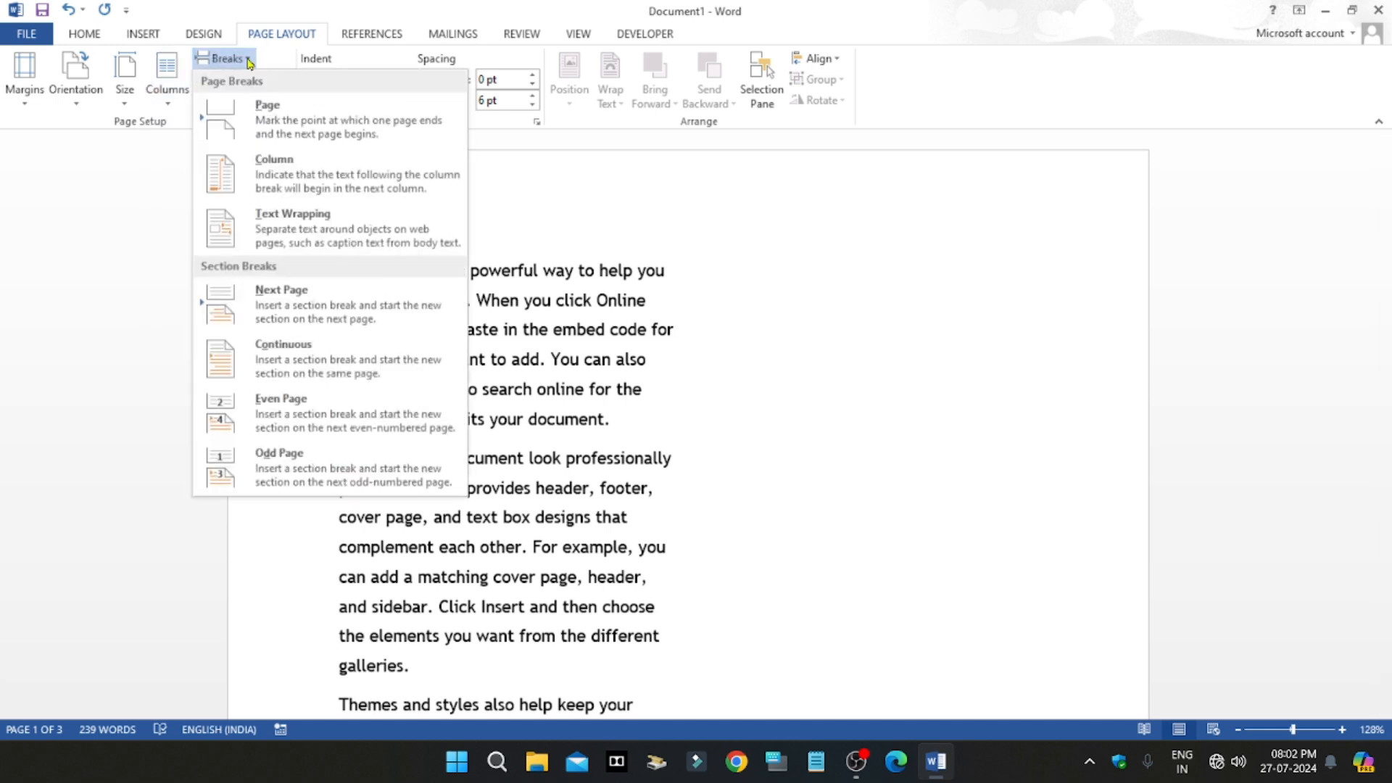
left_click(282, 174)
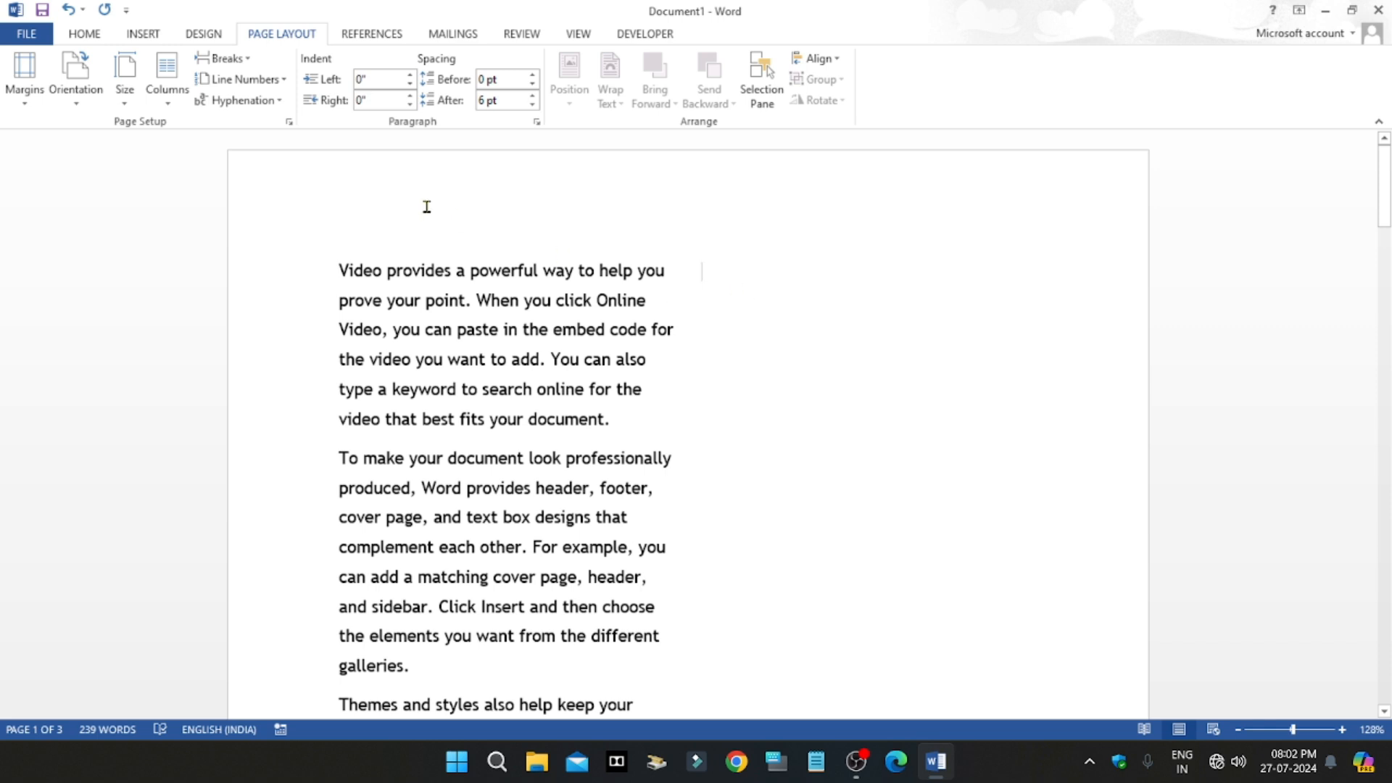
Step: Set the document text back to a single column
left_click(221, 58)
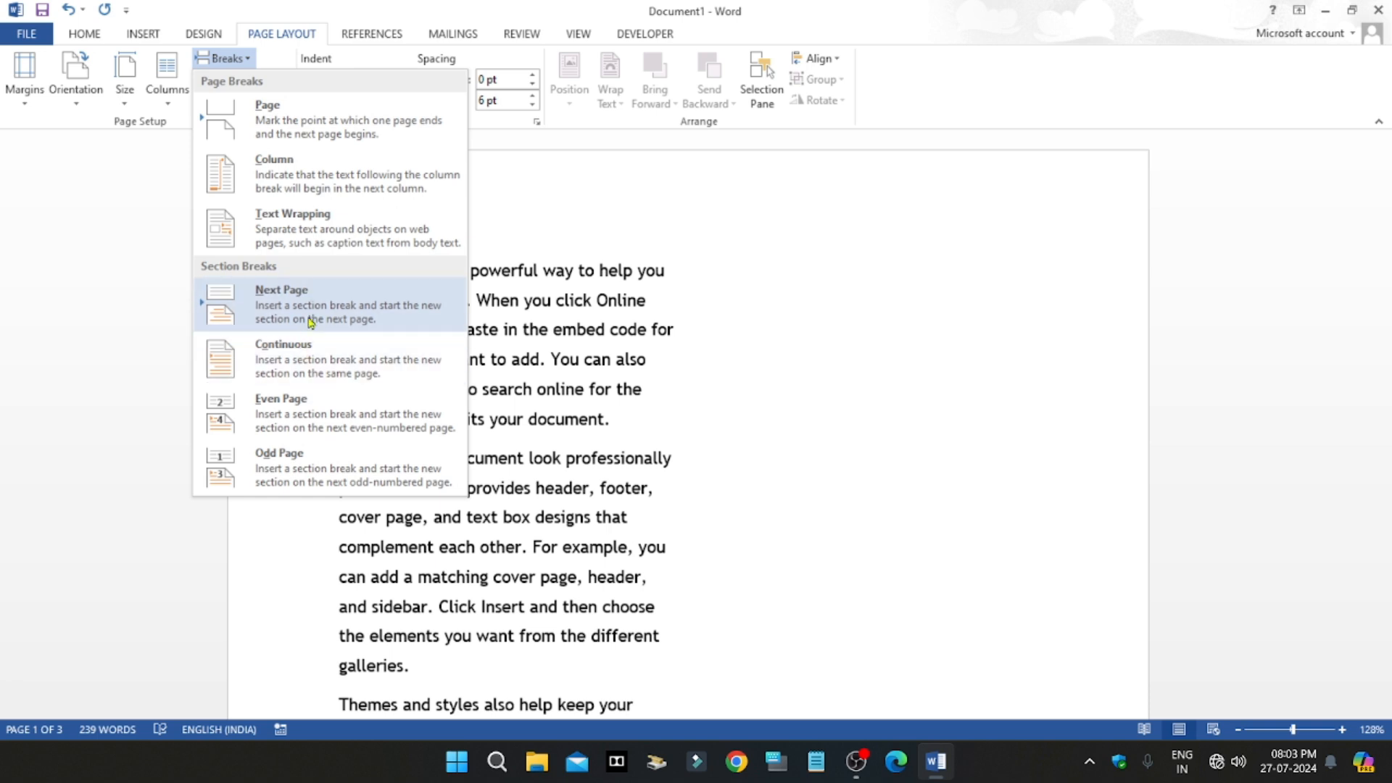
left_click(168, 73)
left_click(200, 147)
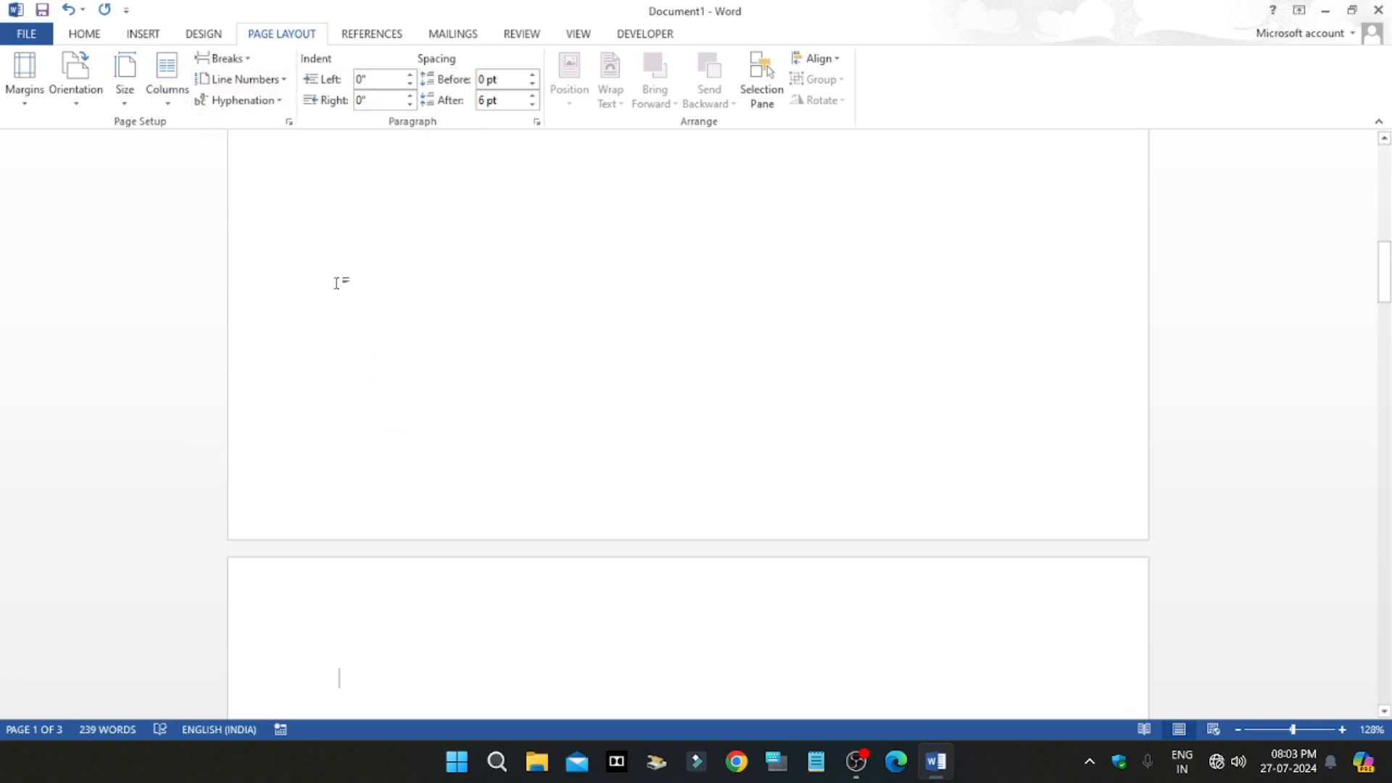
Step: Insert a Next Page section break followed by a Continuous section break at the cursor
left_click(249, 59)
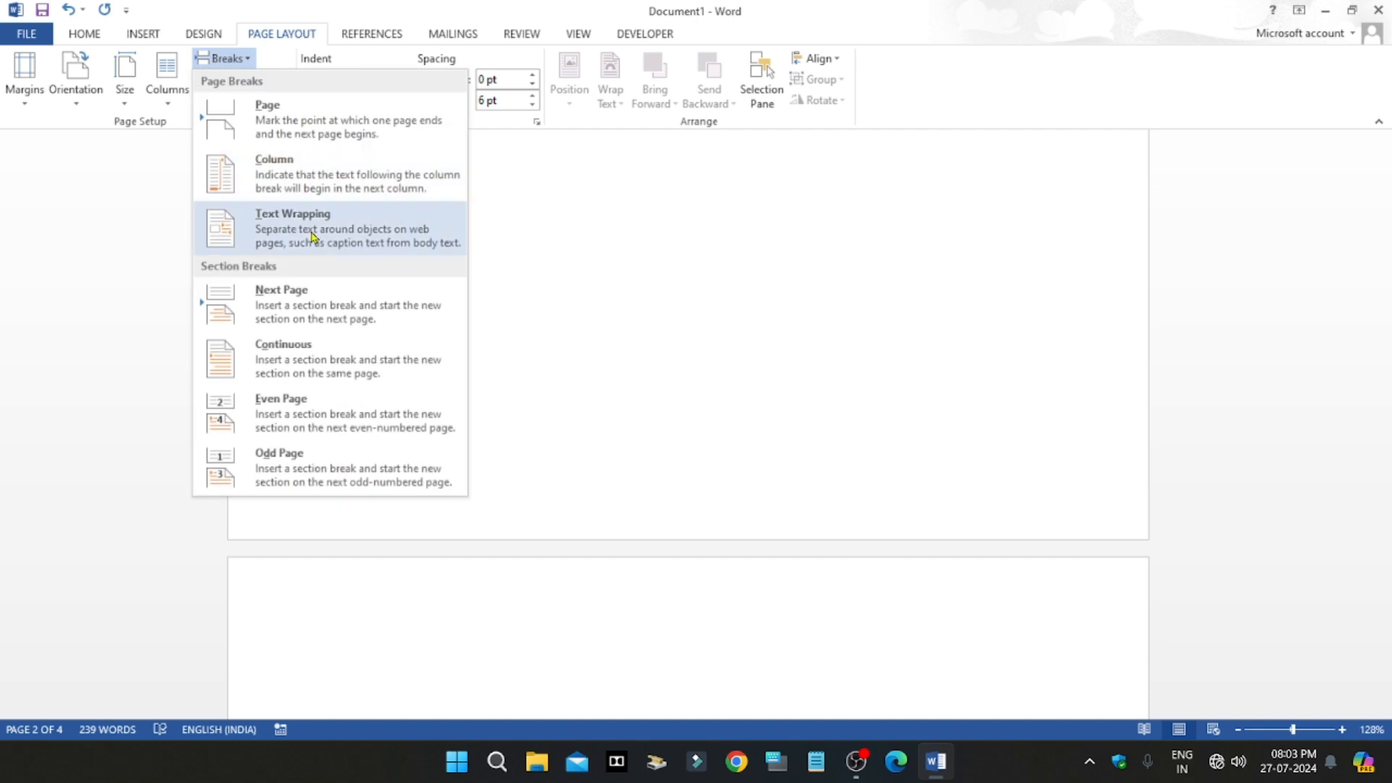
left_click(298, 307)
left_click(249, 60)
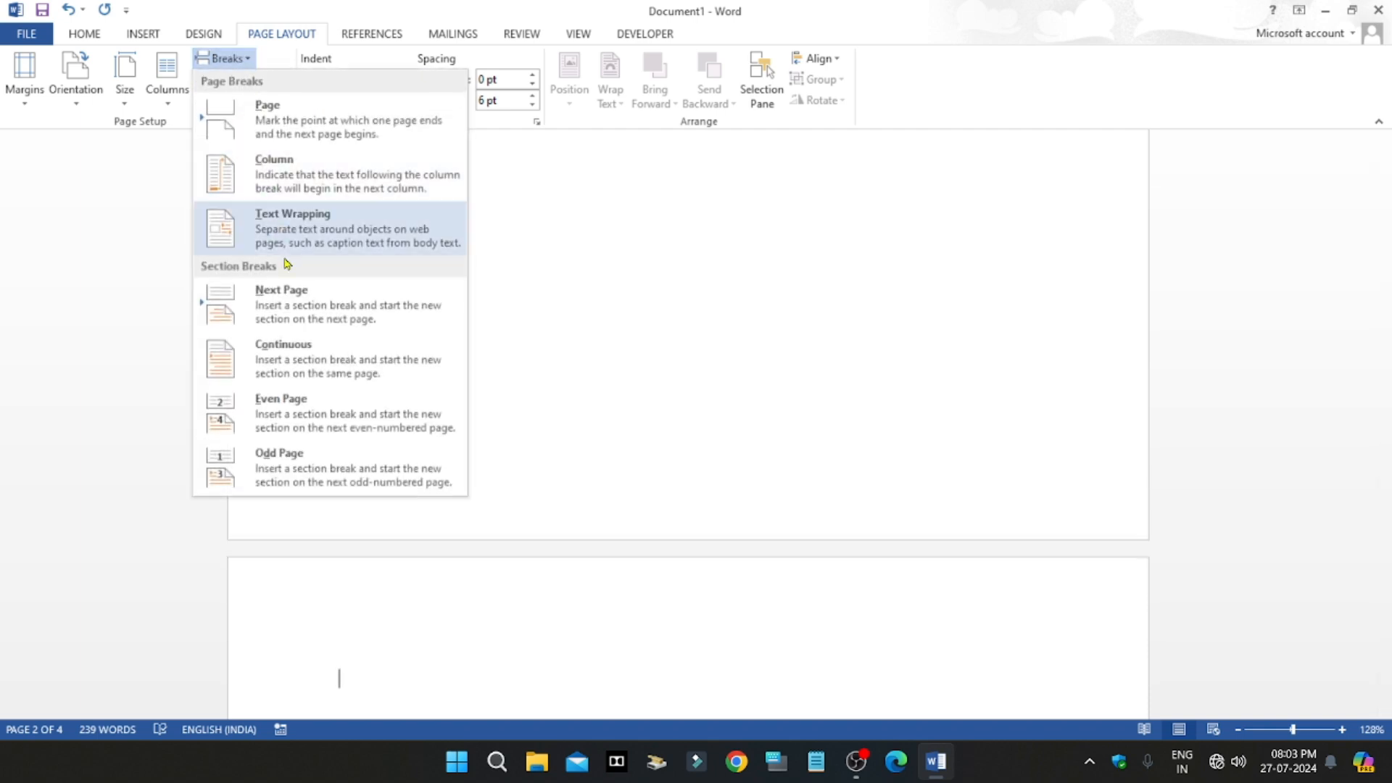
left_click(298, 359)
Step: Insert an Even Page section break followed by an Odd Page section break at the cursor
left_click(239, 59)
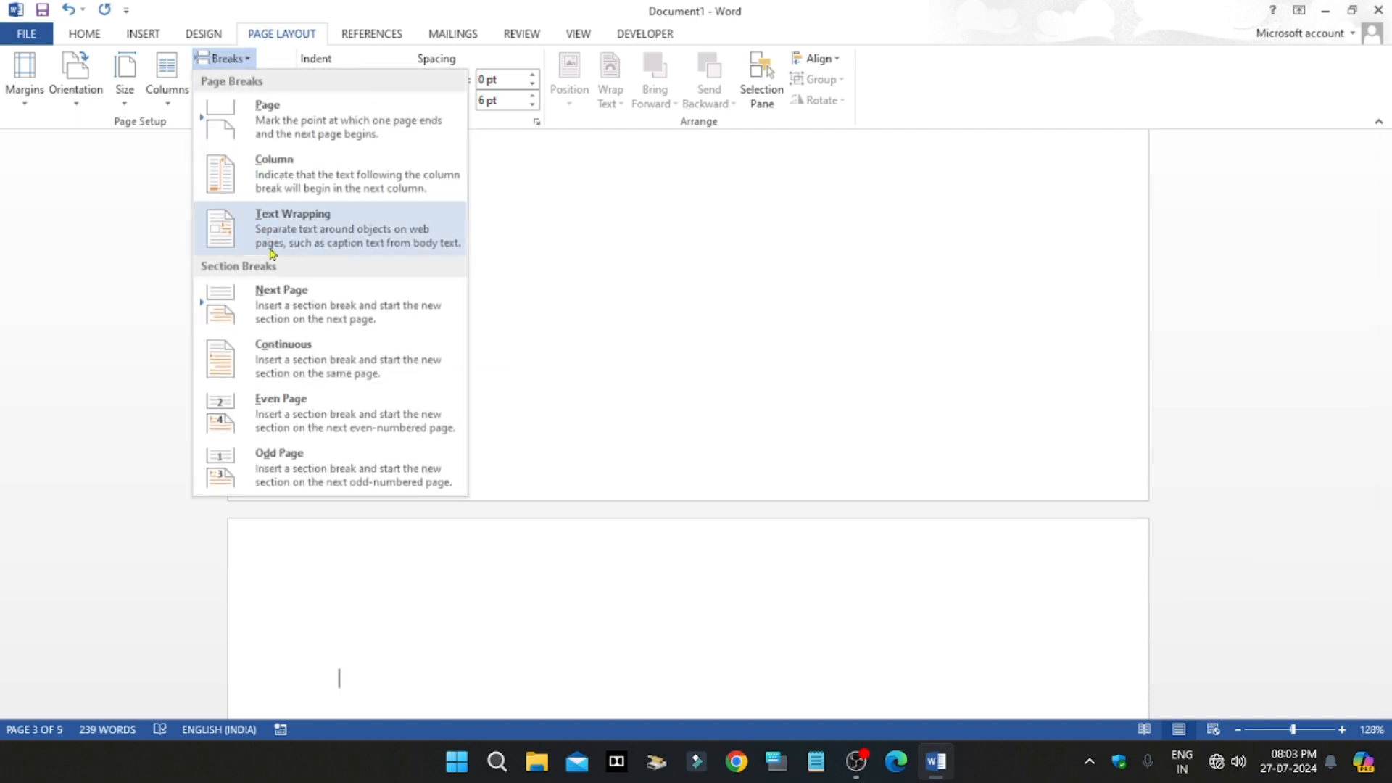
left_click(296, 401)
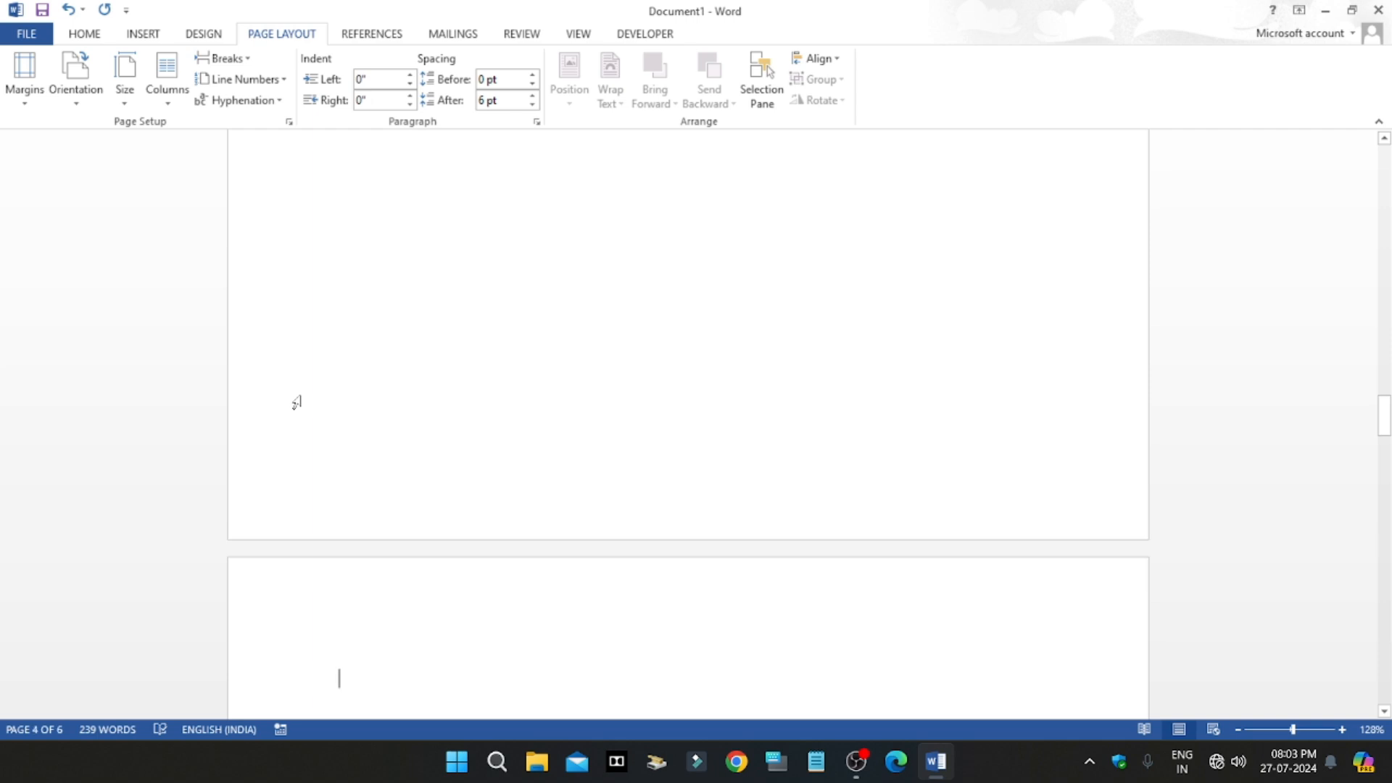
left_click(247, 60)
left_click(285, 470)
Step: Look through the blank pages made by the breaks and return to the first paragraph of the document
scroll(415, 503, "down", 3)
scroll(417, 506, "up", 18)
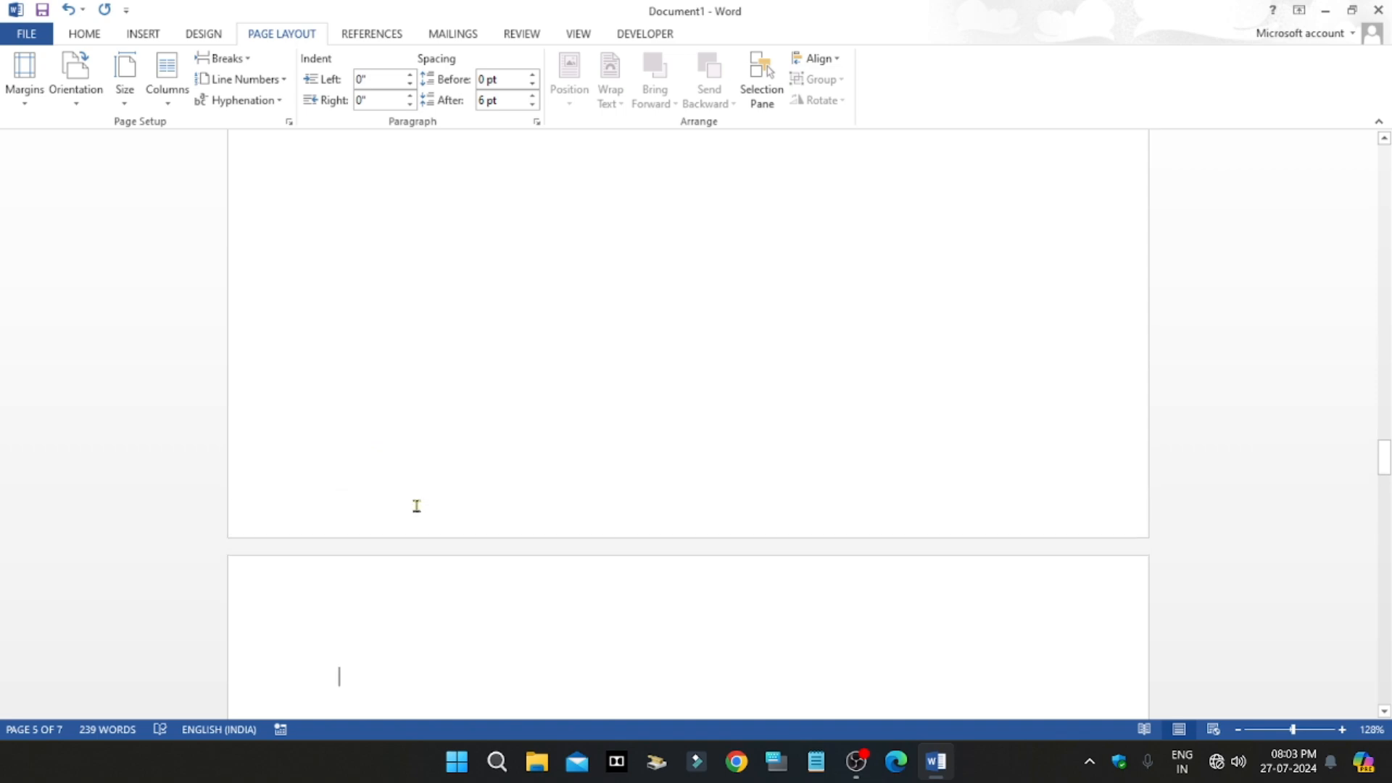
scroll(417, 505, "up", 20)
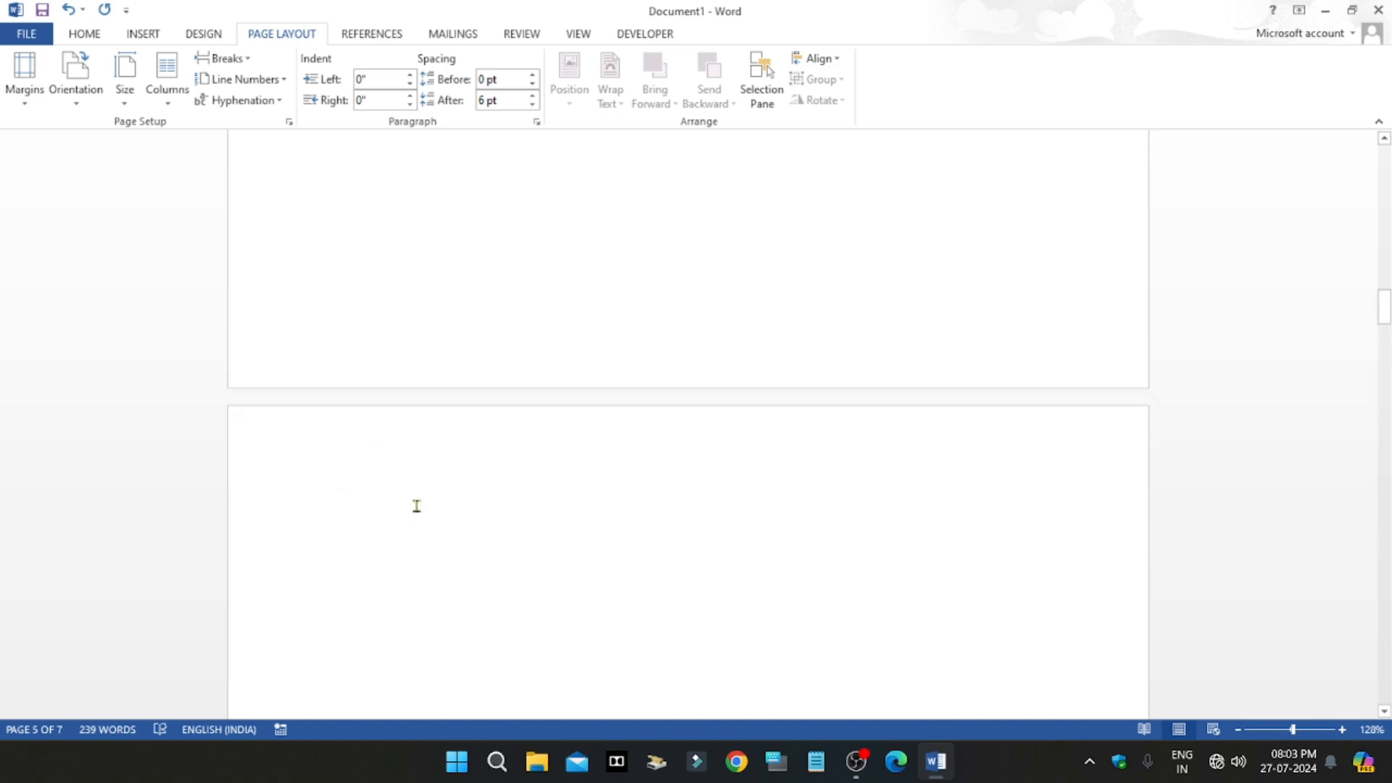
scroll(388, 474, "up", 15)
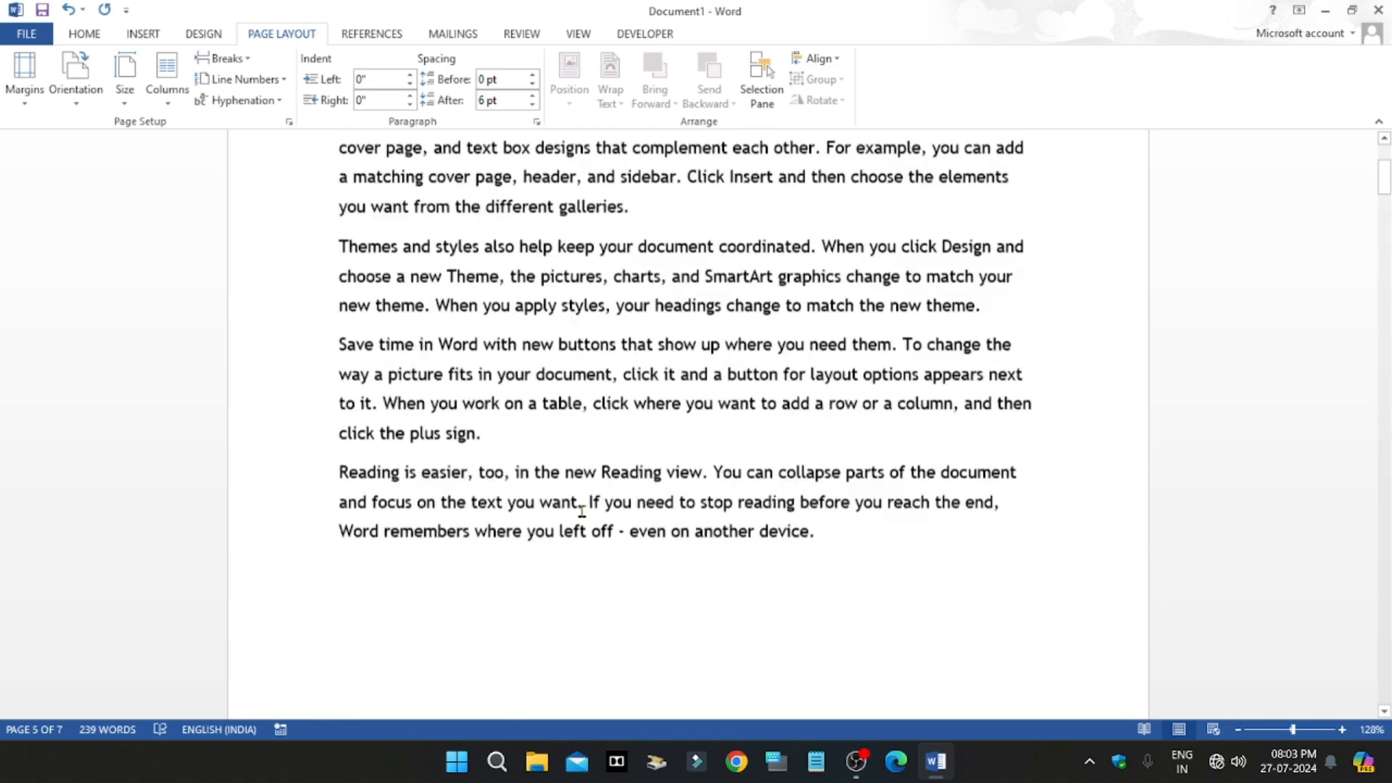
scroll(580, 496, "down", 6)
scroll(582, 491, "down", 2)
left_click(395, 399)
left_click(357, 401)
double_click(987, 350)
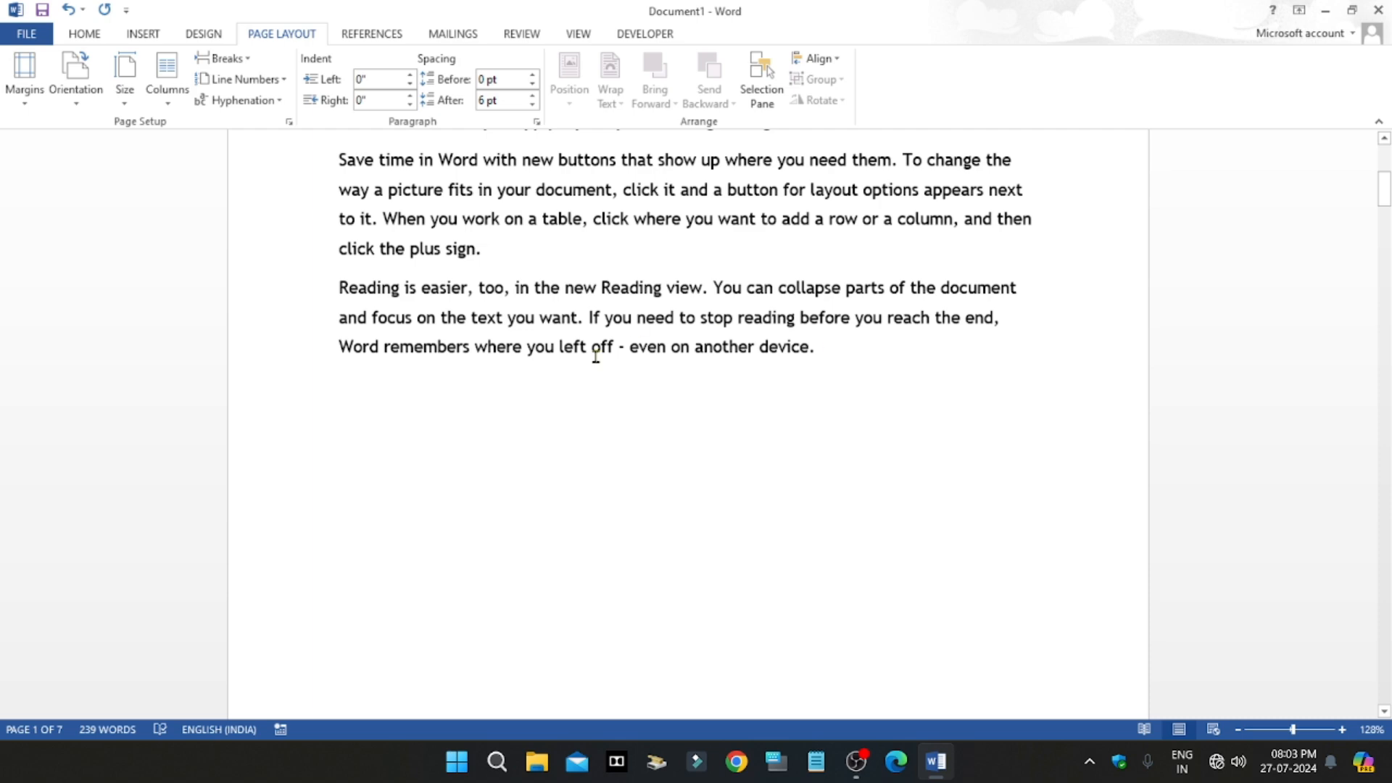
scroll(795, 357, "up", 1)
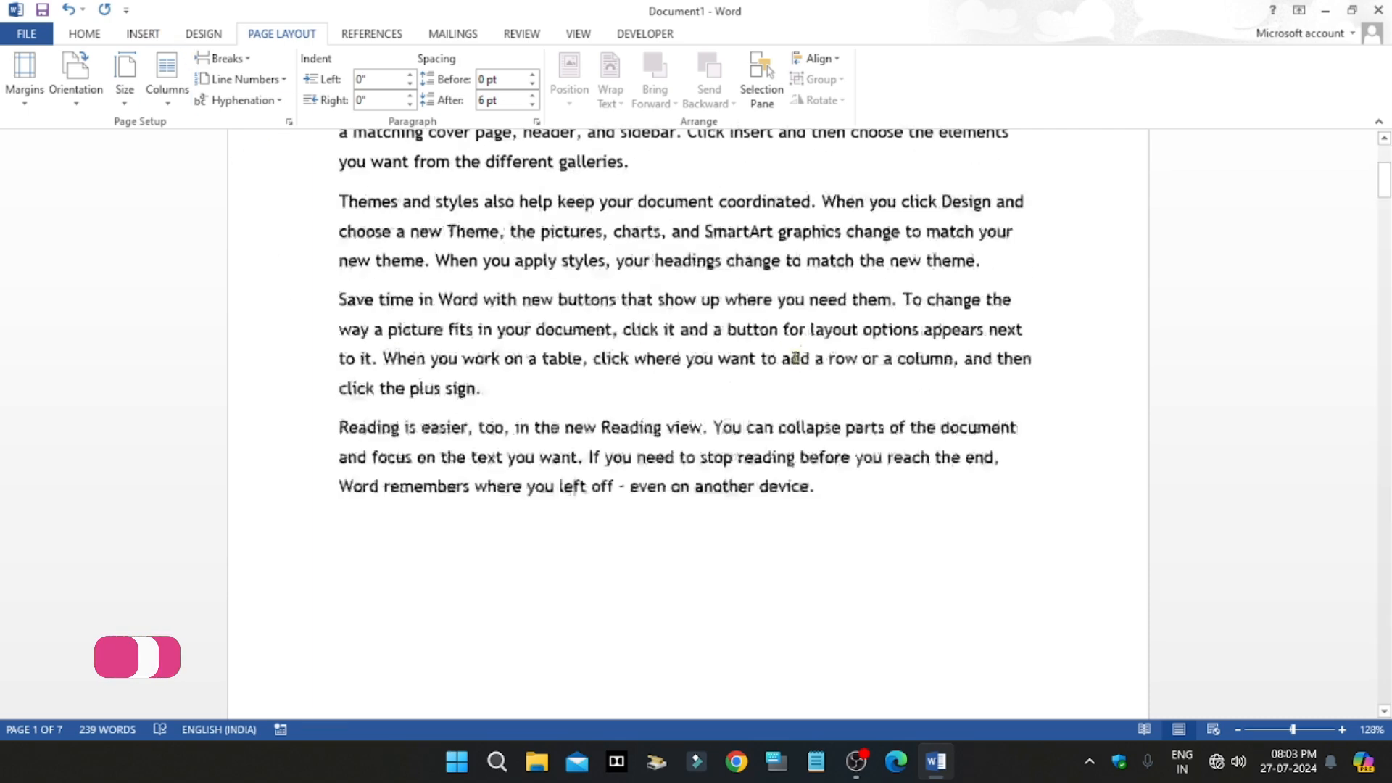
scroll(795, 357, "up", 5)
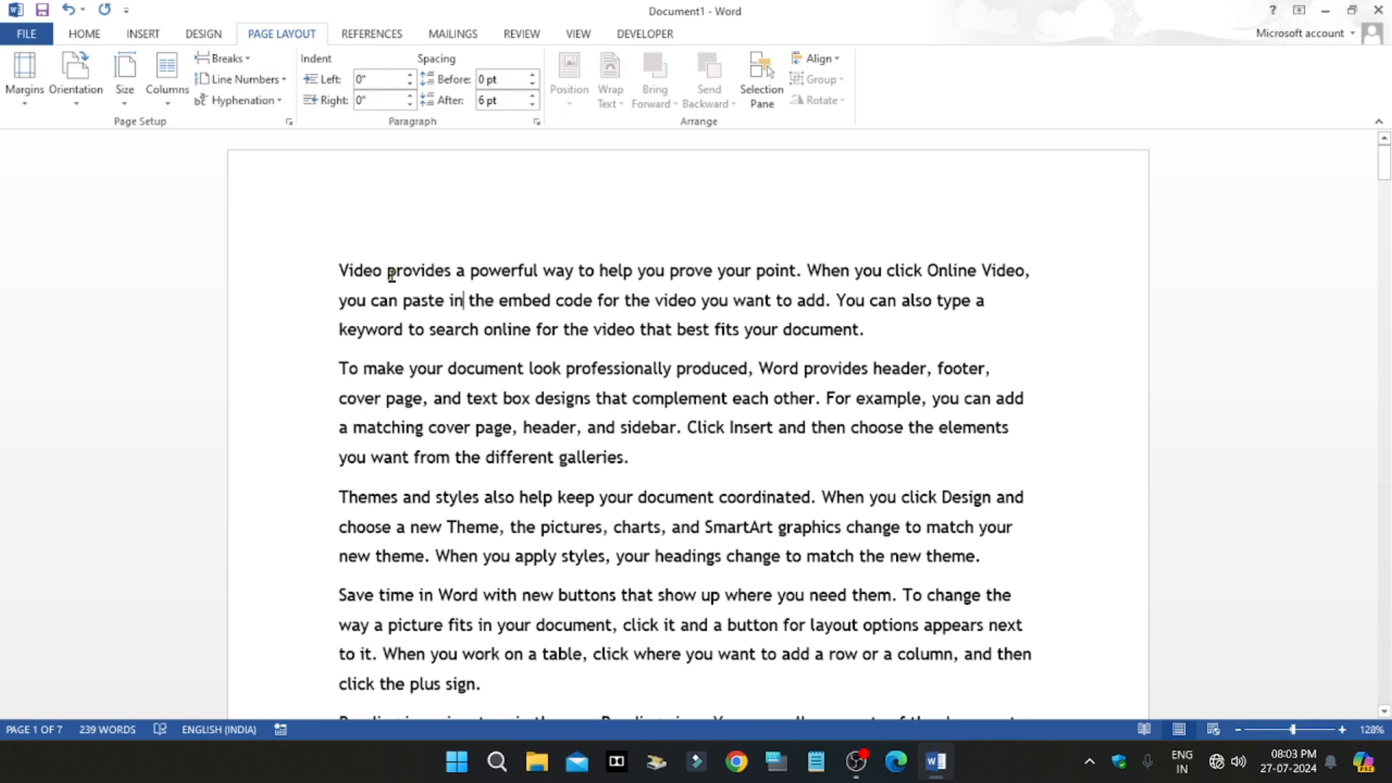
Step: Place the cursor in the first paragraph and turn on continuous line numbering
mouse_move(343, 270)
left_mouse_down()
mouse_move(1033, 272)
mouse_move(339, 271)
left_mouse_up()
left_click(999, 301)
left_click(337, 272)
left_click(279, 79)
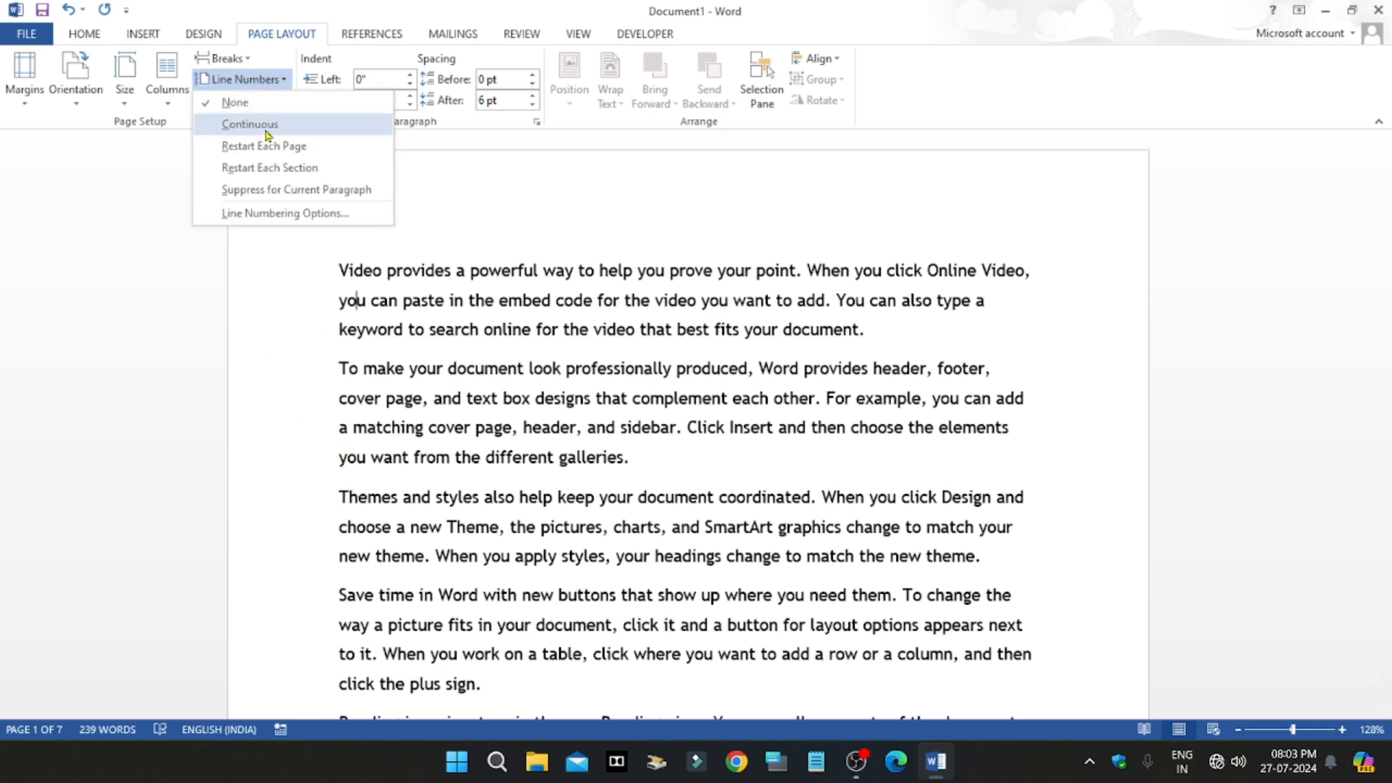
left_click(249, 124)
Step: Look over the line numbers down to the last paragraph, and set line numbering back to None
scroll(612, 460, "down", 5)
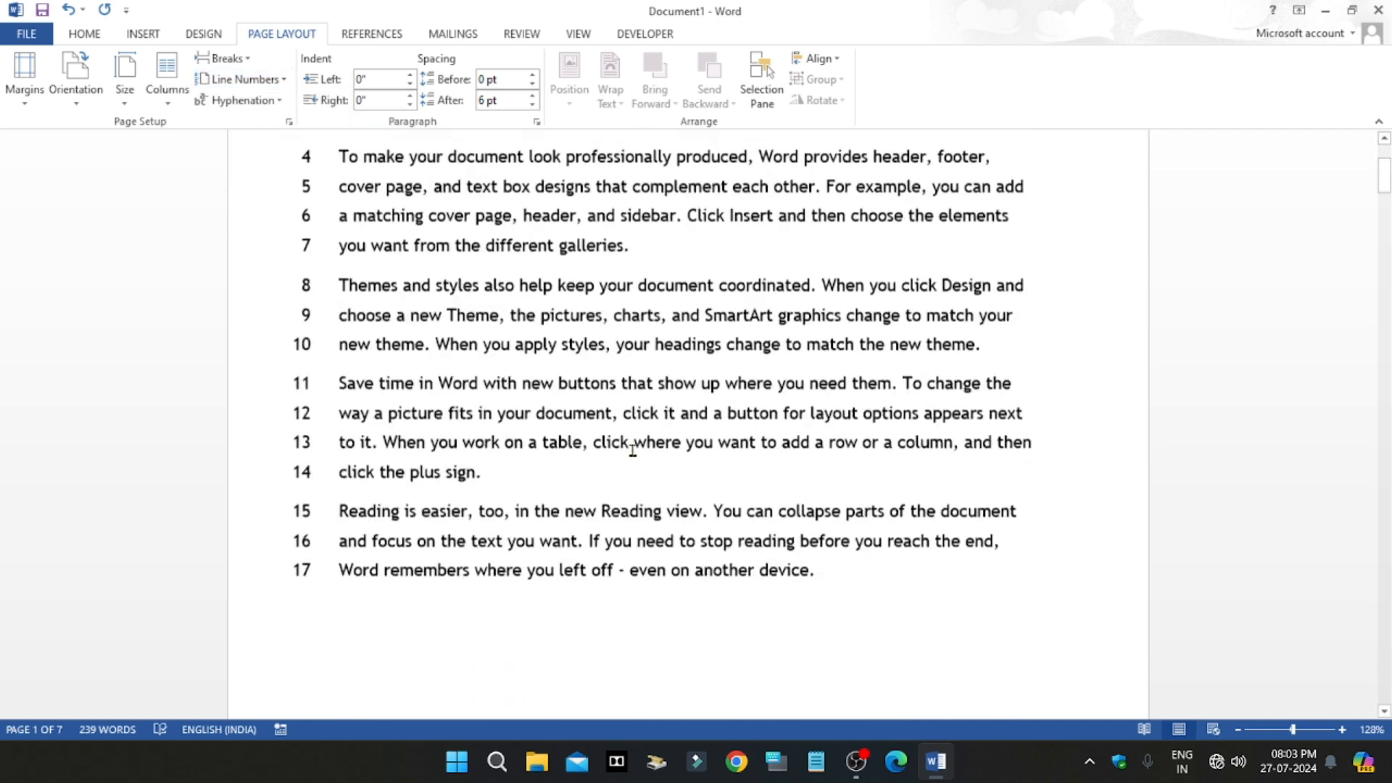
scroll(613, 460, "up", 5)
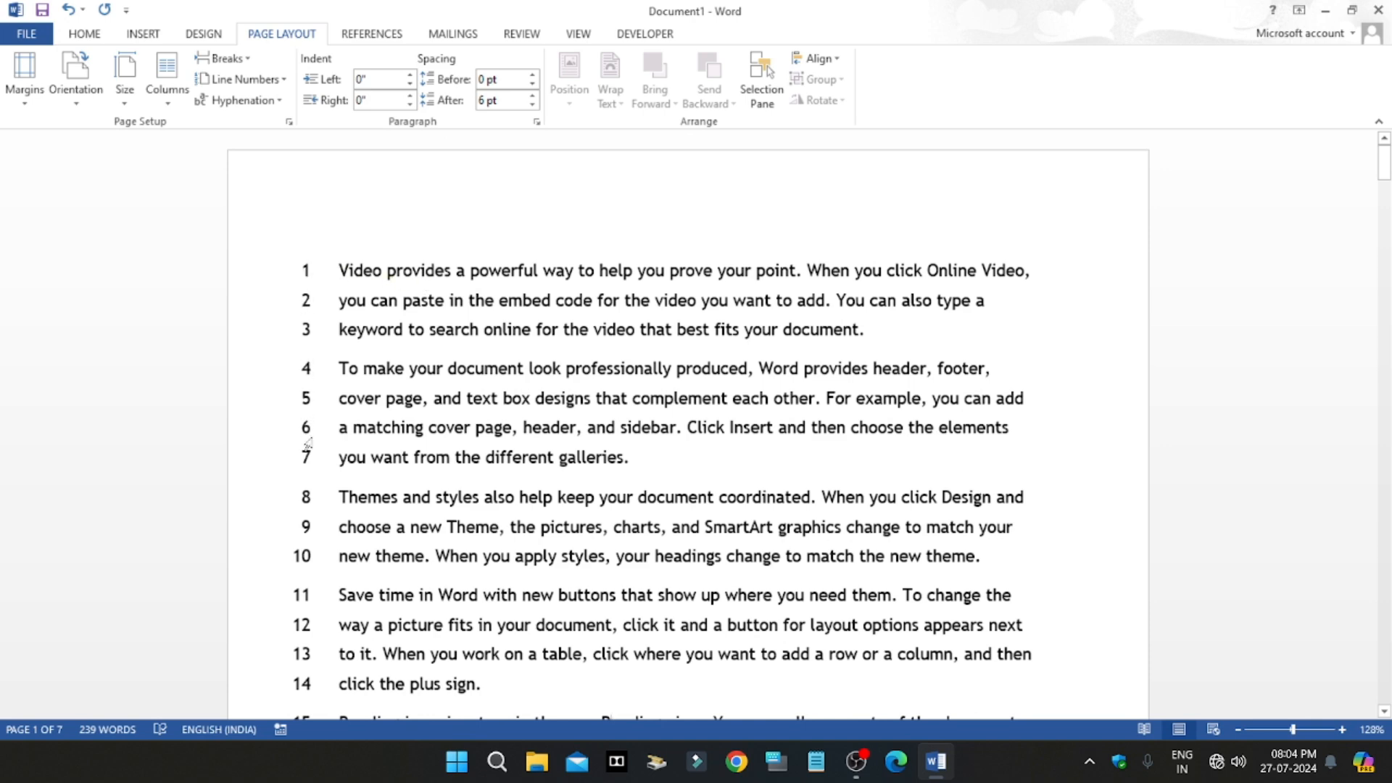
scroll(306, 525, "down", 4)
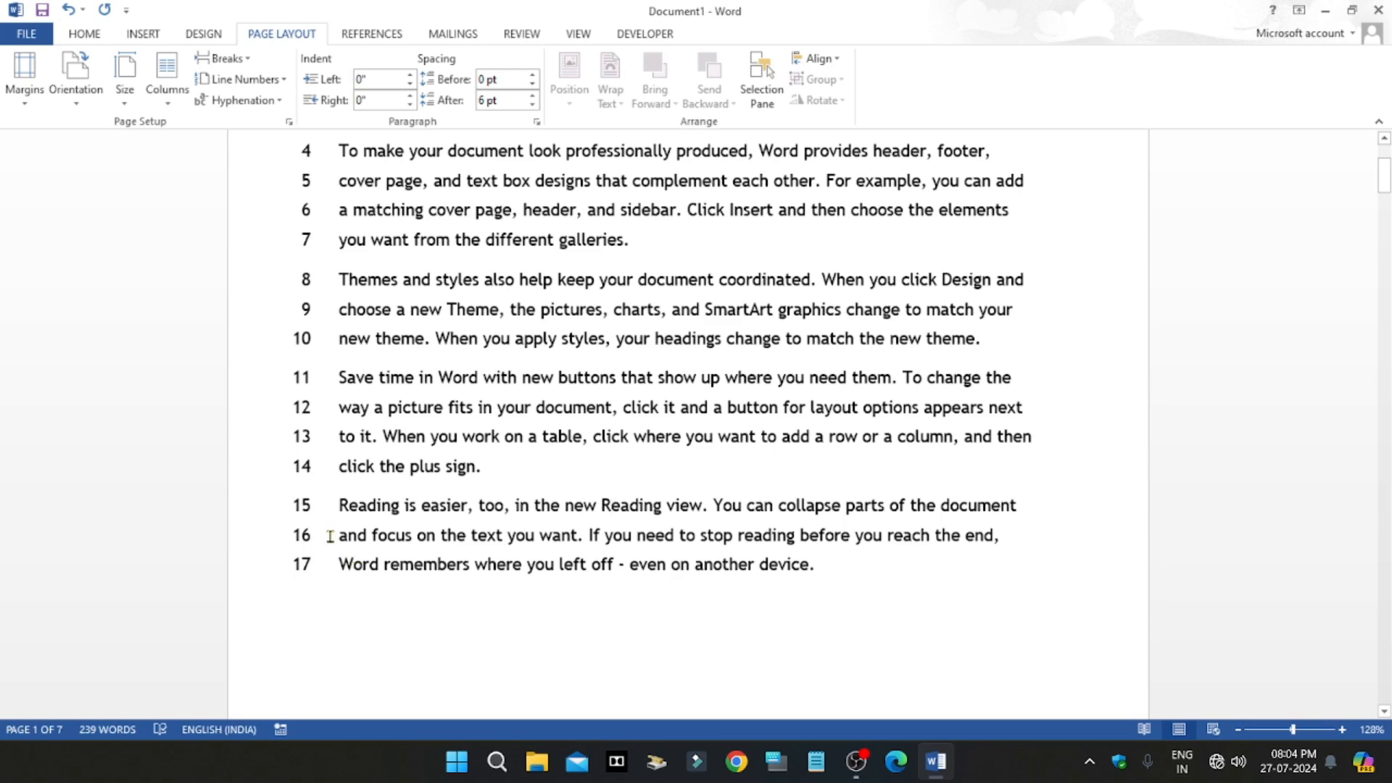
scroll(334, 538, "up", 4)
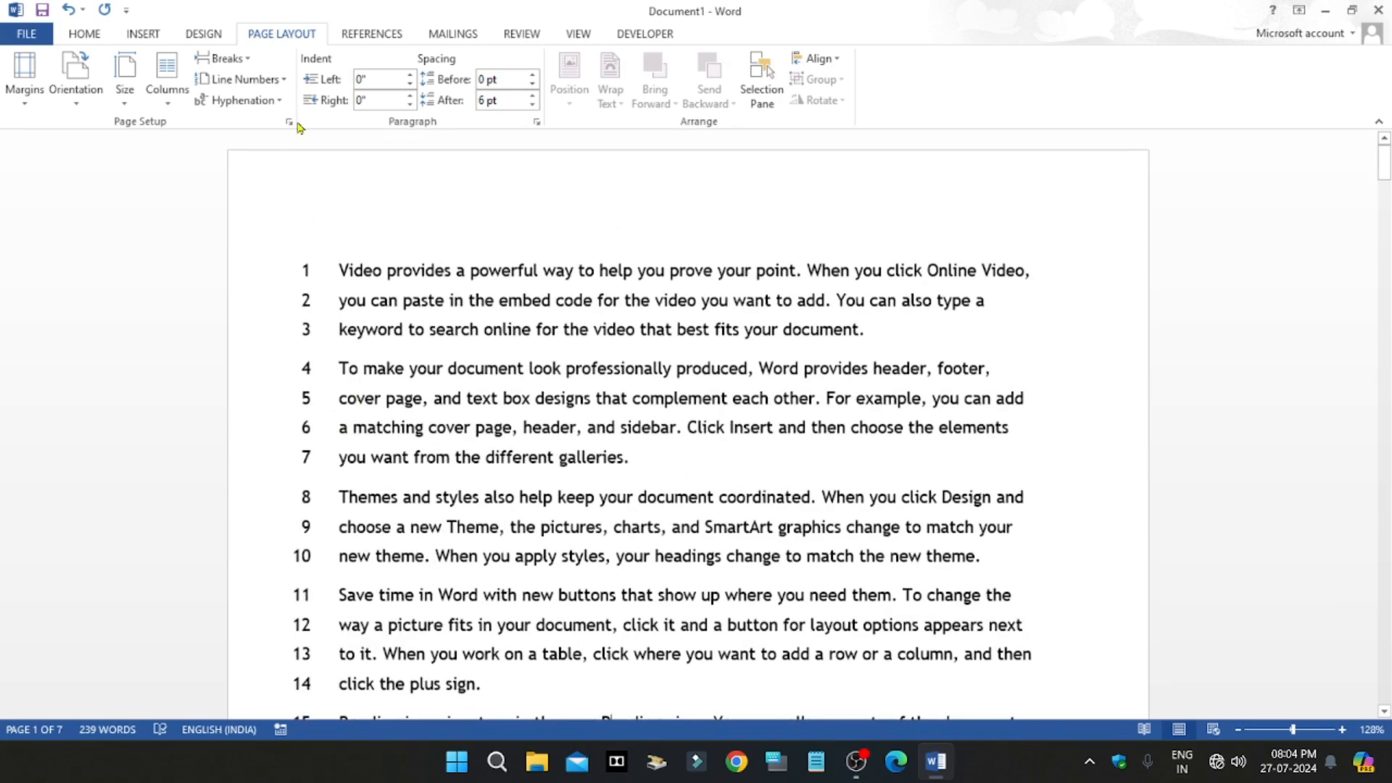
left_click(245, 79)
left_click(253, 108)
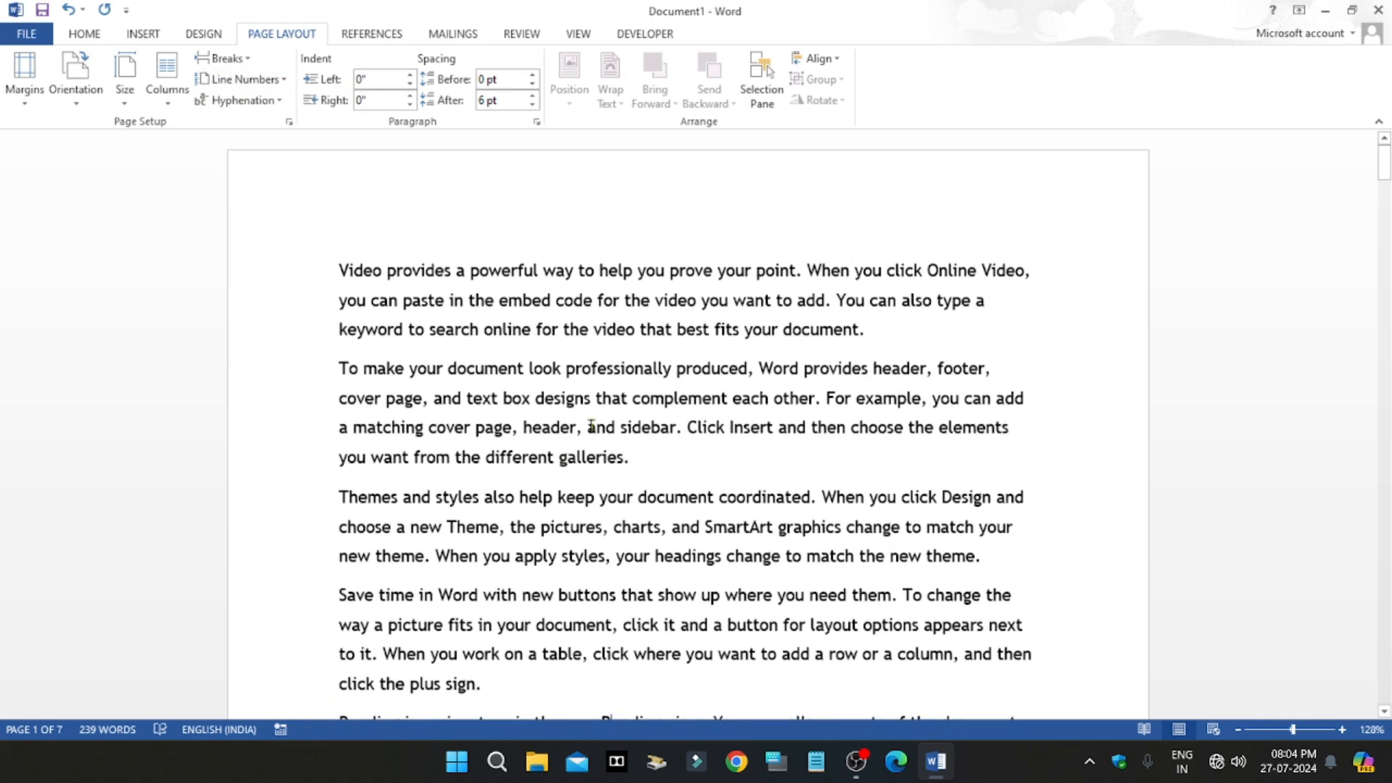
Step: Apply automatic hyphenation to the text and inspect the word split across two lines in the first paragraph
left_click(243, 100)
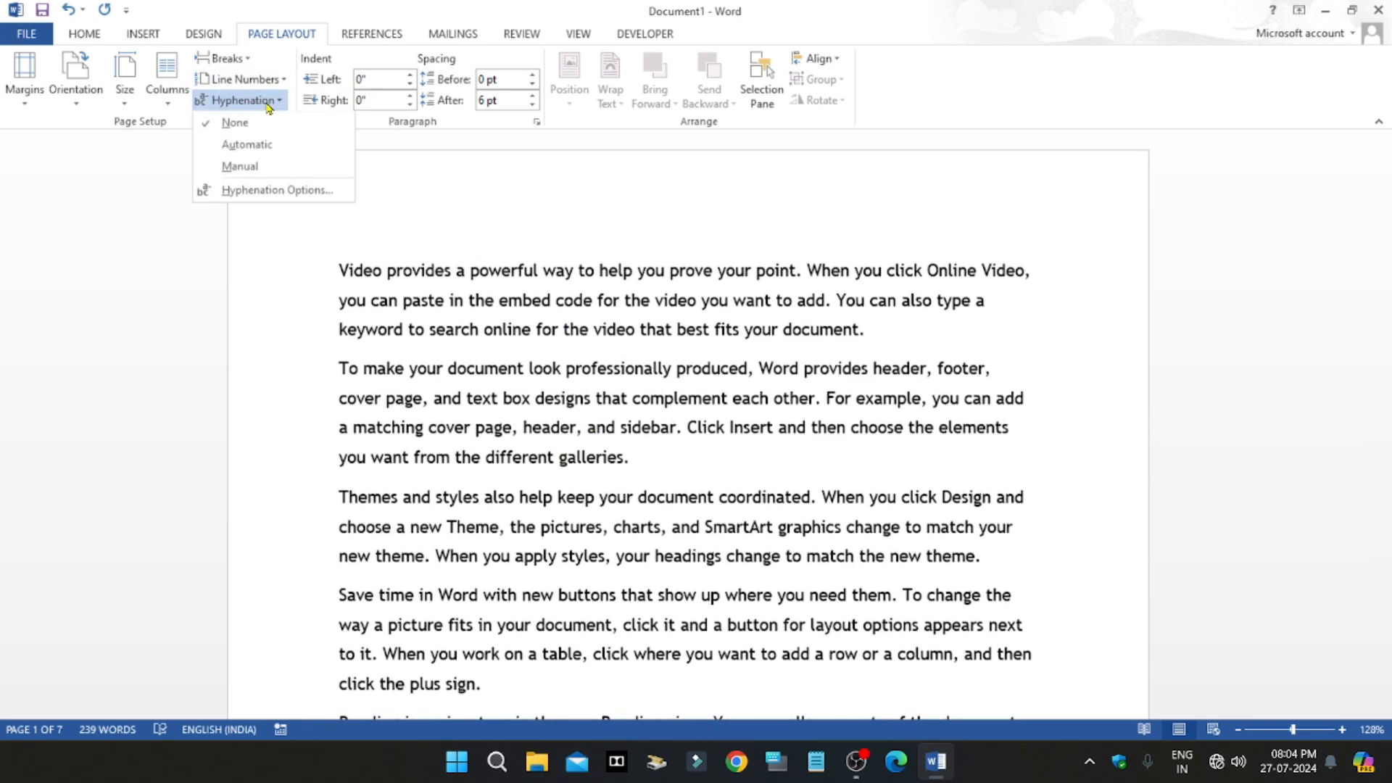
left_click(671, 419)
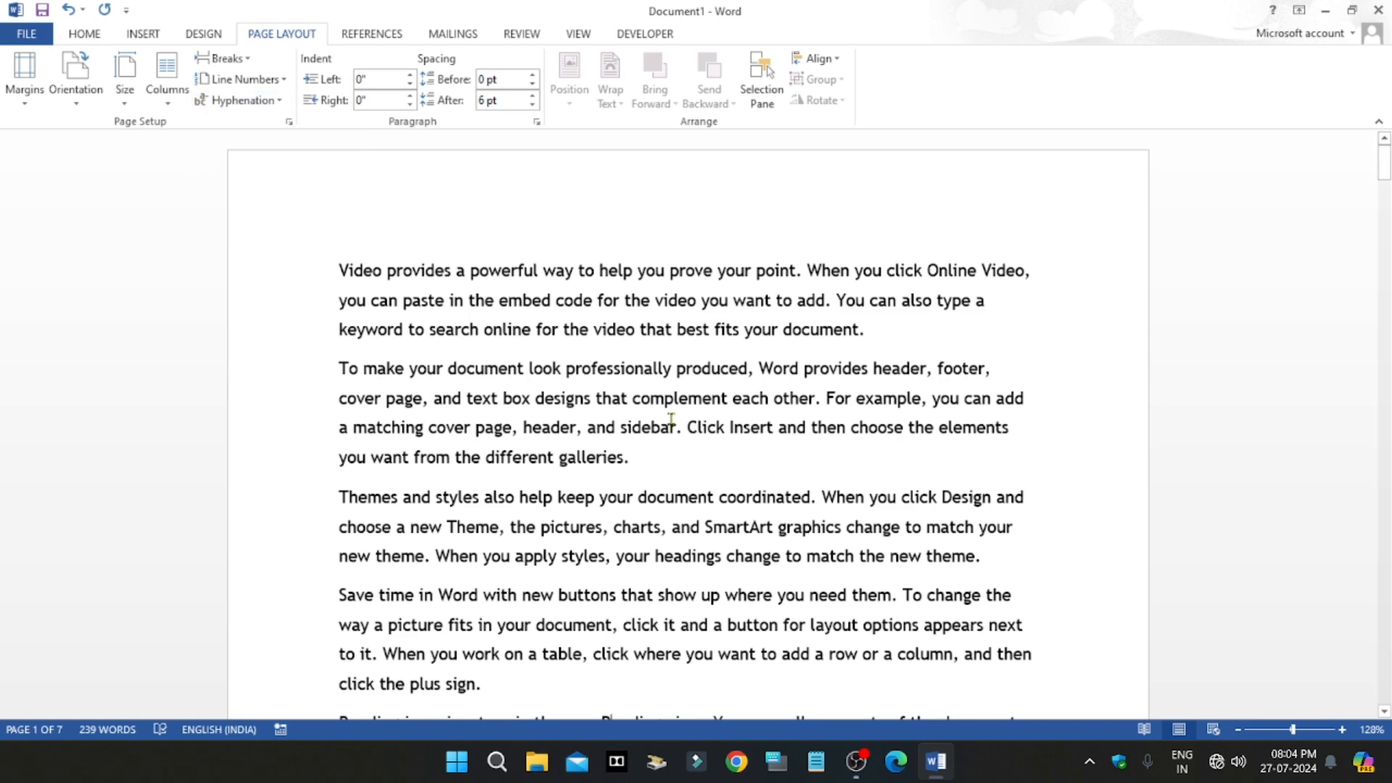
scroll(666, 504, "down", 1)
scroll(662, 507, "up", 1)
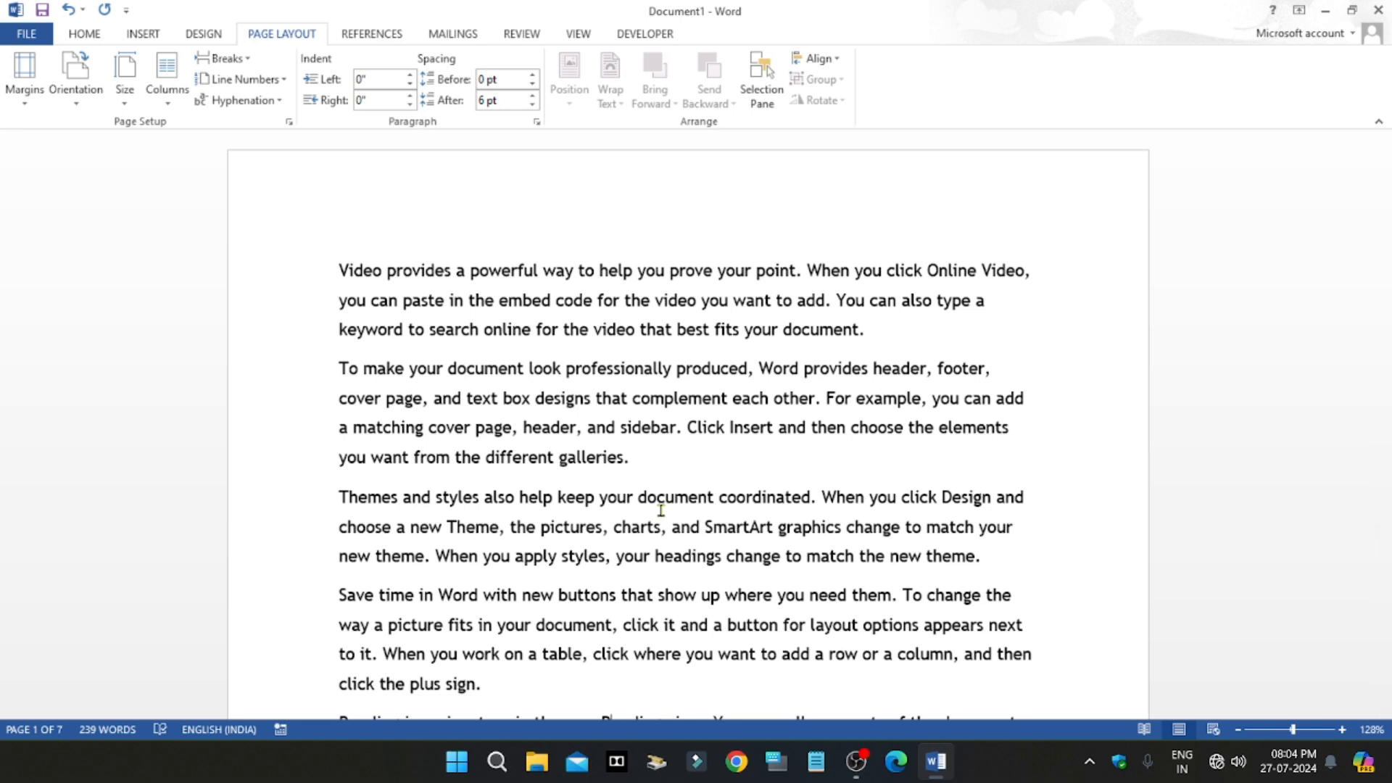
left_click(247, 100)
left_click(248, 150)
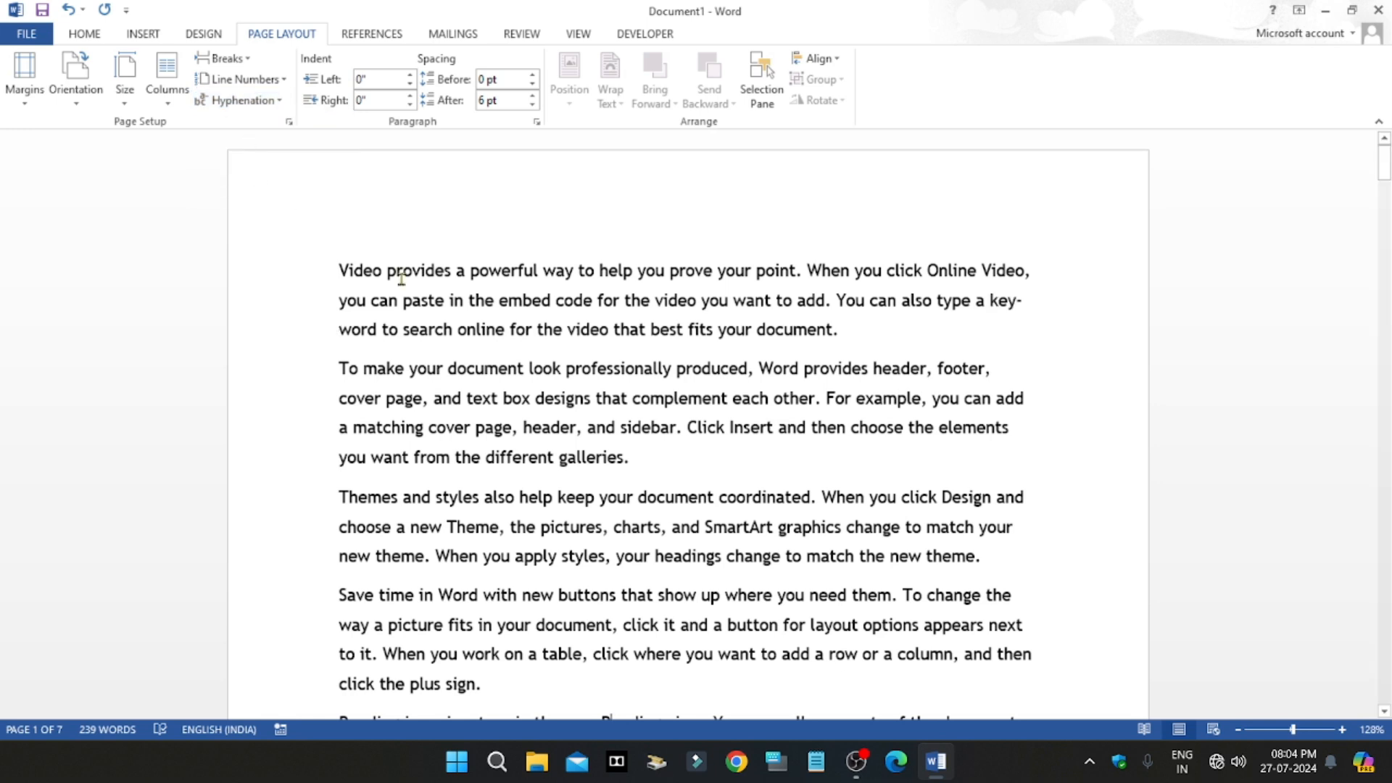
double_click(993, 303)
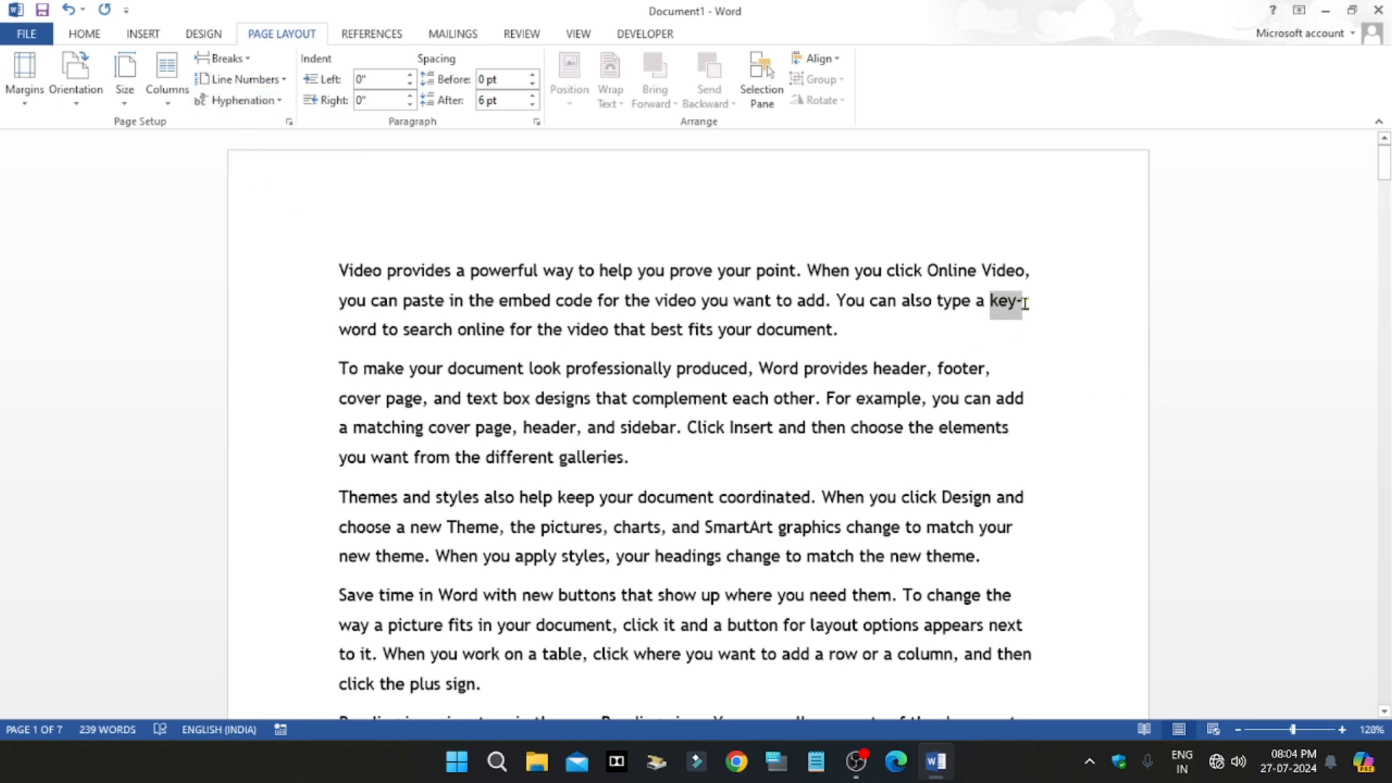
left_click(378, 332)
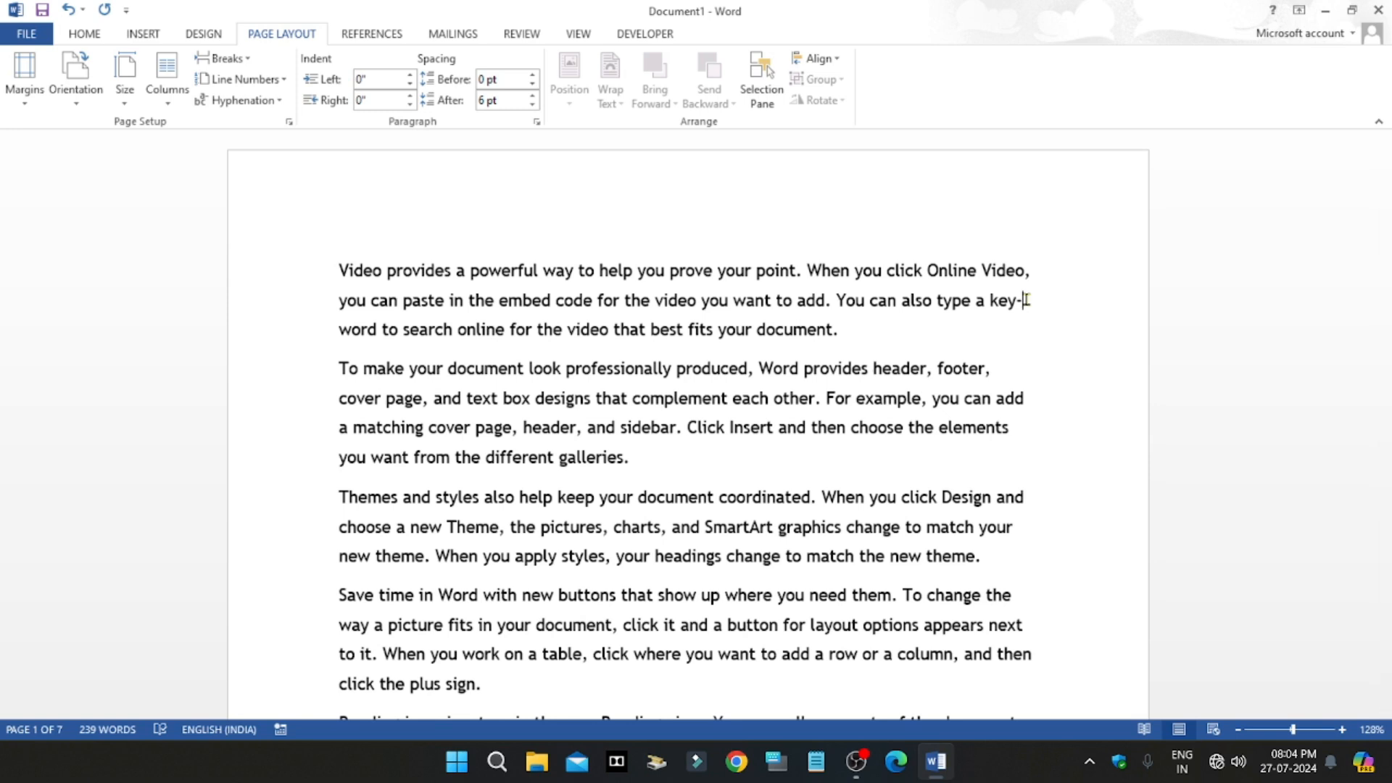
Step: Reapply automatic hyphenation to check the remaining paragraphs, and set hyphenation back to None
left_click(246, 100)
left_click(251, 148)
scroll(943, 399, "down", 5)
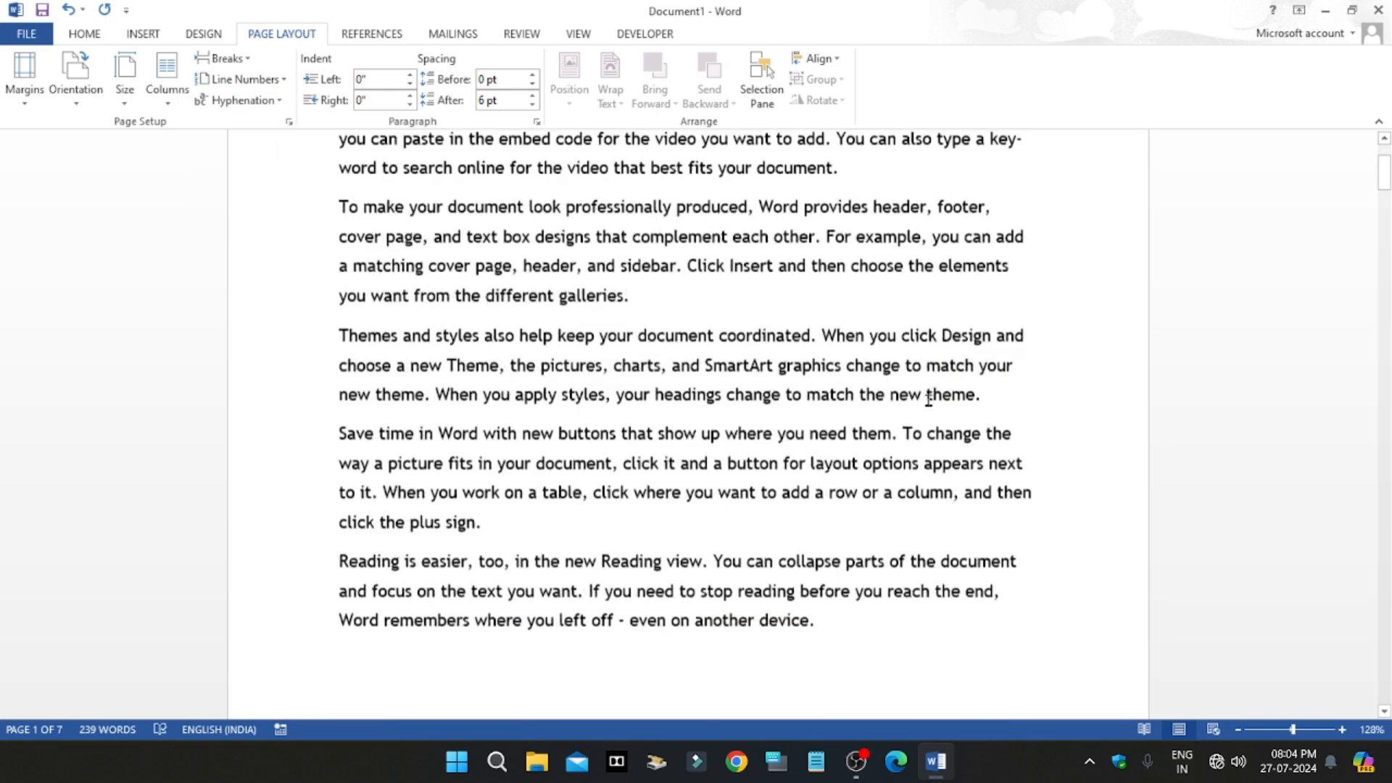
scroll(935, 499, "up", 5)
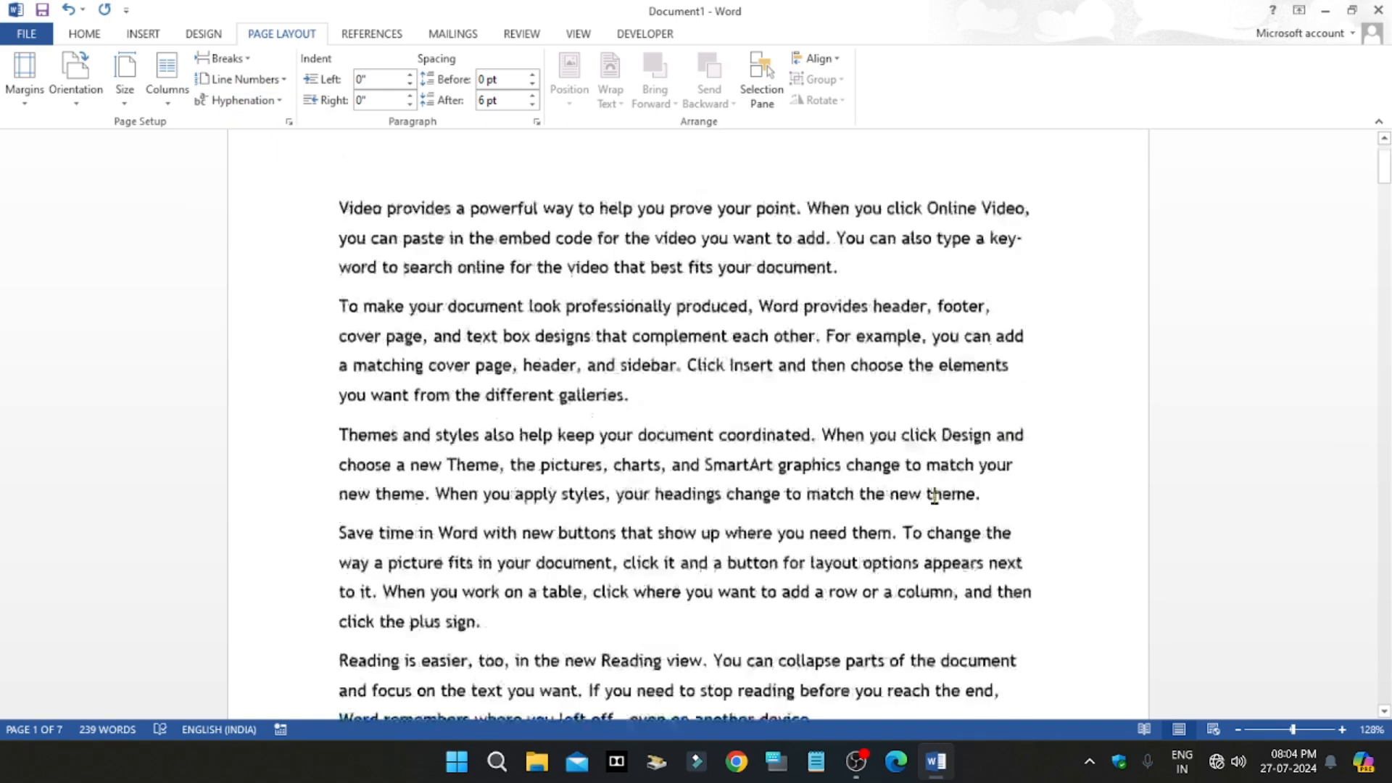
left_click(242, 100)
left_click(244, 123)
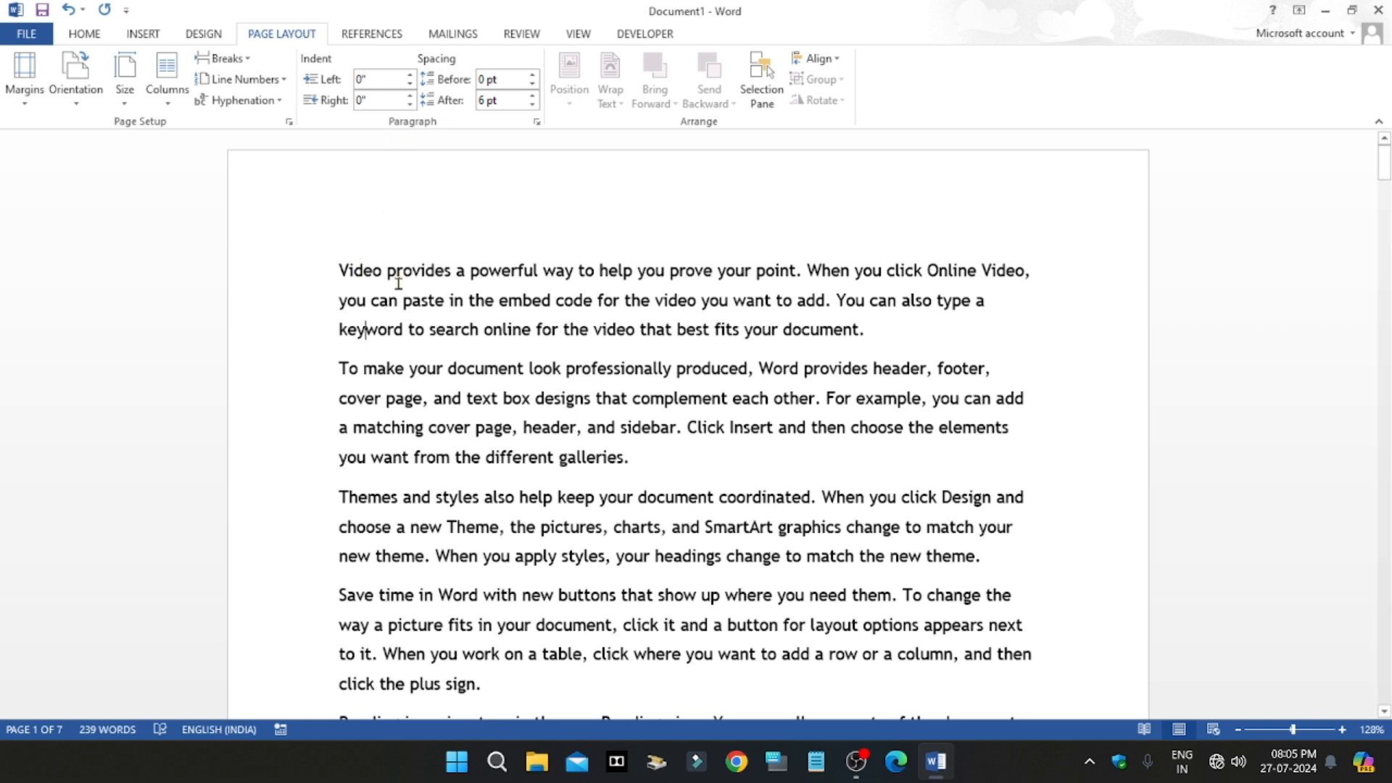
Step: Select the first paragraph, try a larger left indent on it, and return the left indent to 0"
left_click_drag(889, 347, 280, 243)
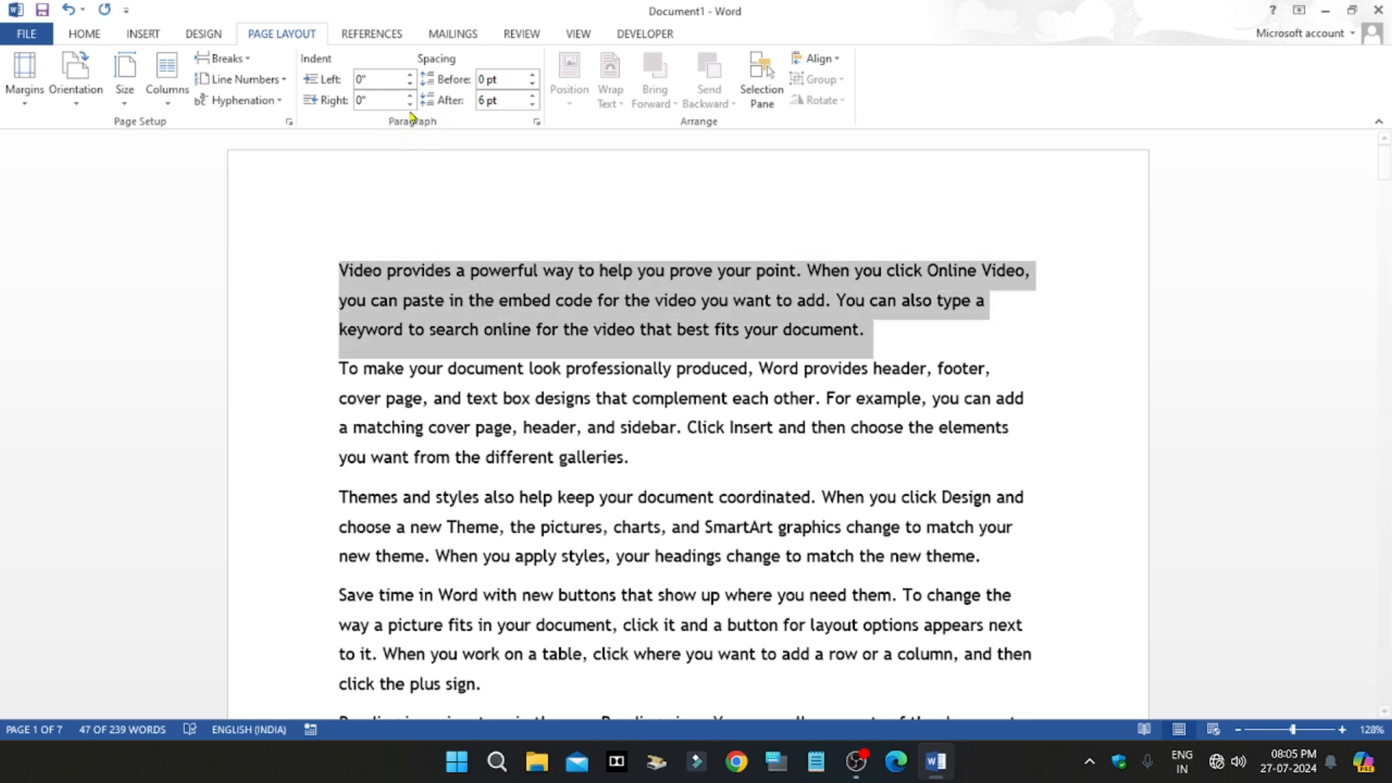
left_click(410, 75)
left_click(410, 75)
left_click(410, 76)
left_click(410, 75)
left_click(411, 85)
left_click(411, 84)
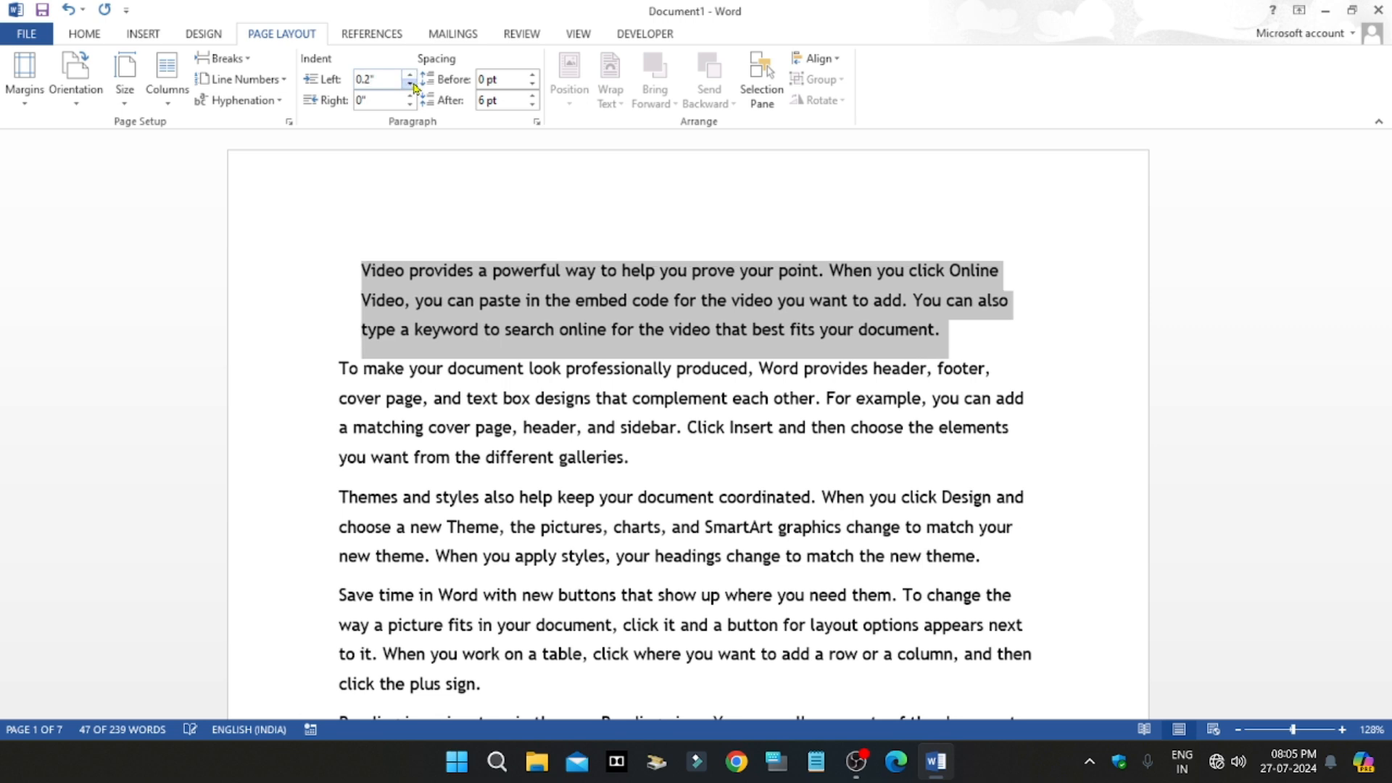
left_click(411, 84)
left_click(411, 84)
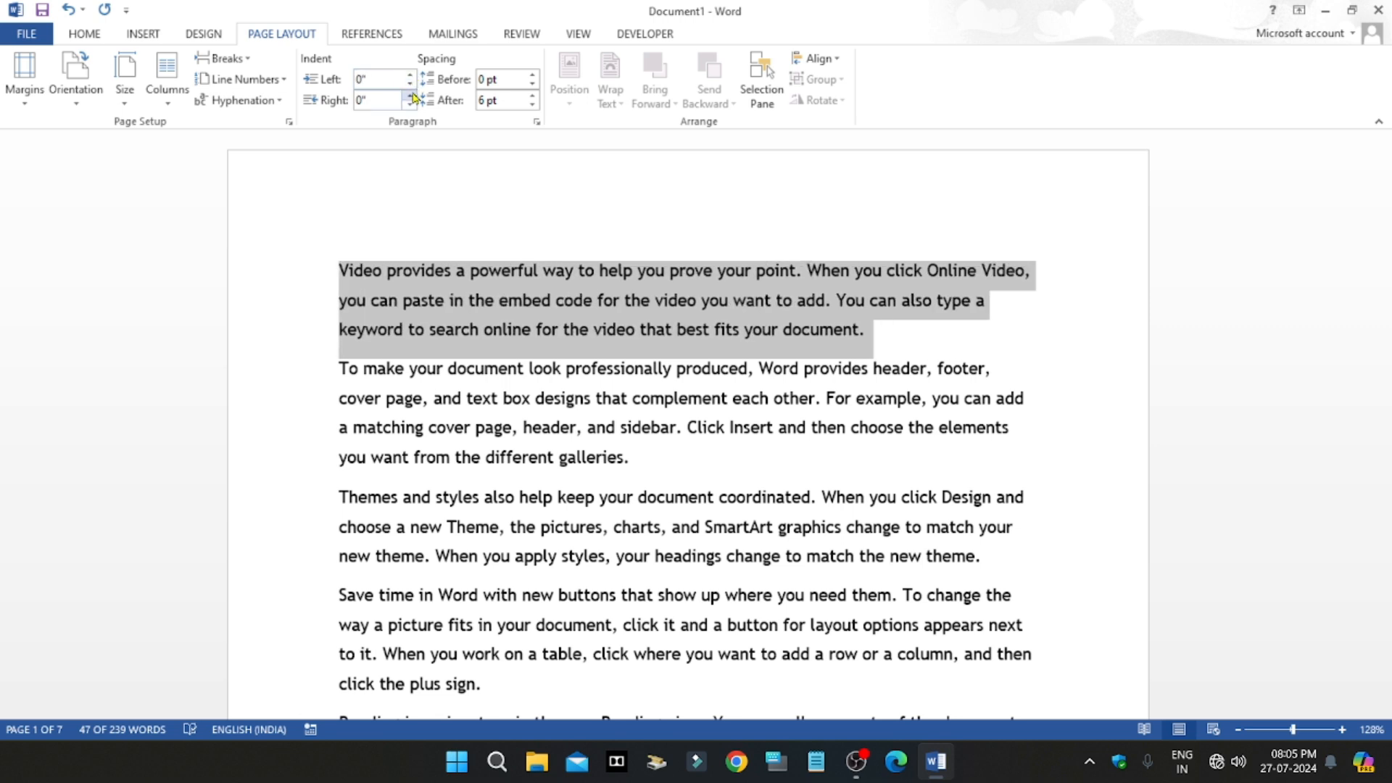
Step: Try a right indent of 0.1" on the first paragraph and reset it to 0"
left_click(411, 95)
left_click(411, 95)
left_click(411, 105)
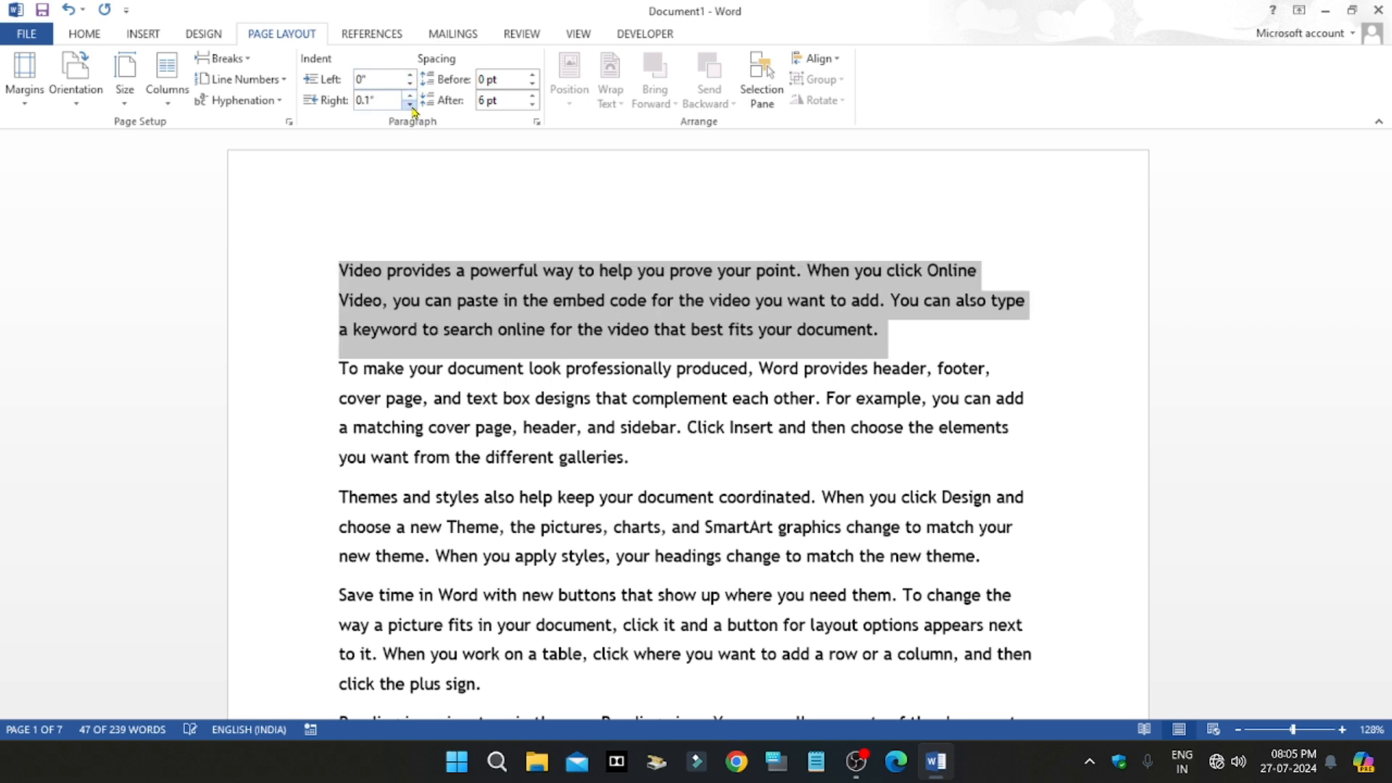
left_click(411, 105)
Step: Set the first paragraph's spacing to 18 pt before and 30 pt after, and deselect the text
left_click(533, 75)
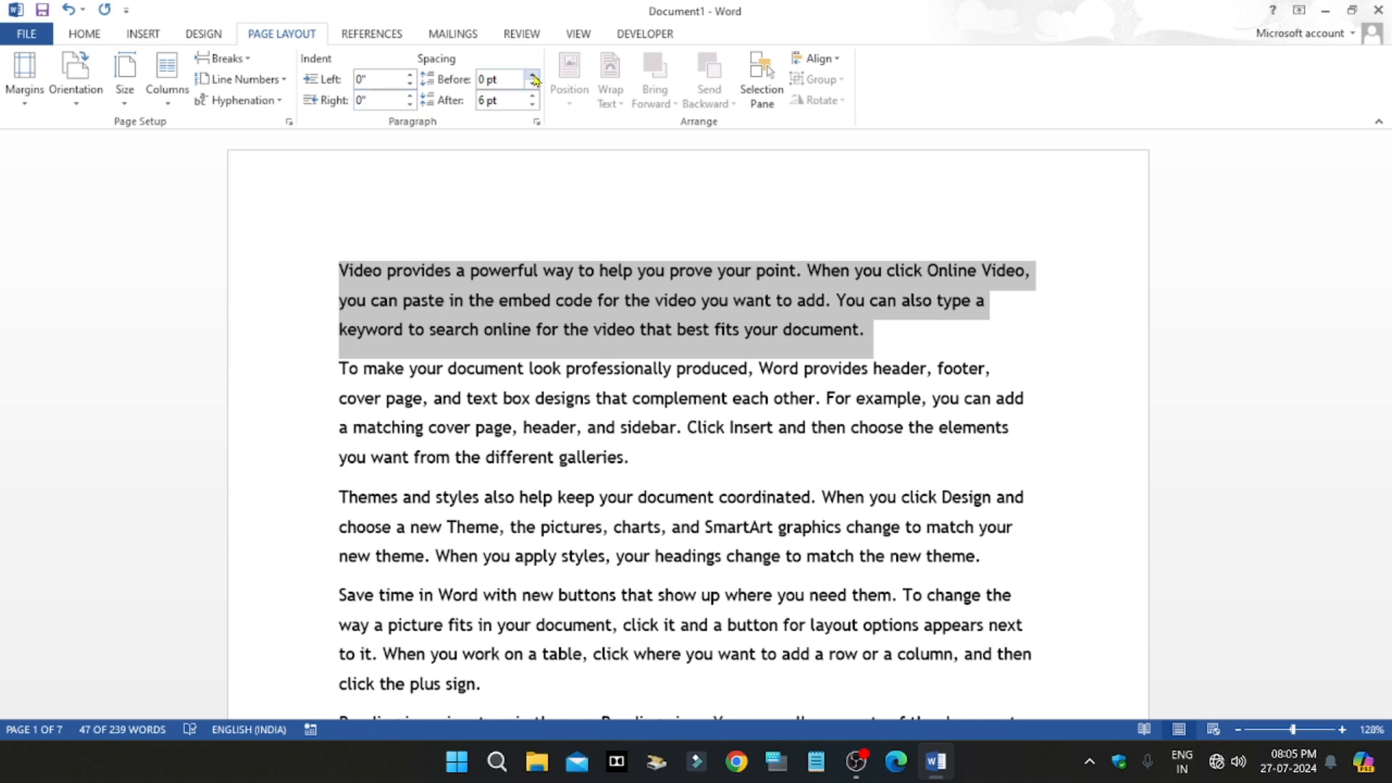
left_click(533, 75)
left_click(532, 74)
left_click(533, 84)
left_click(532, 84)
left_click(533, 95)
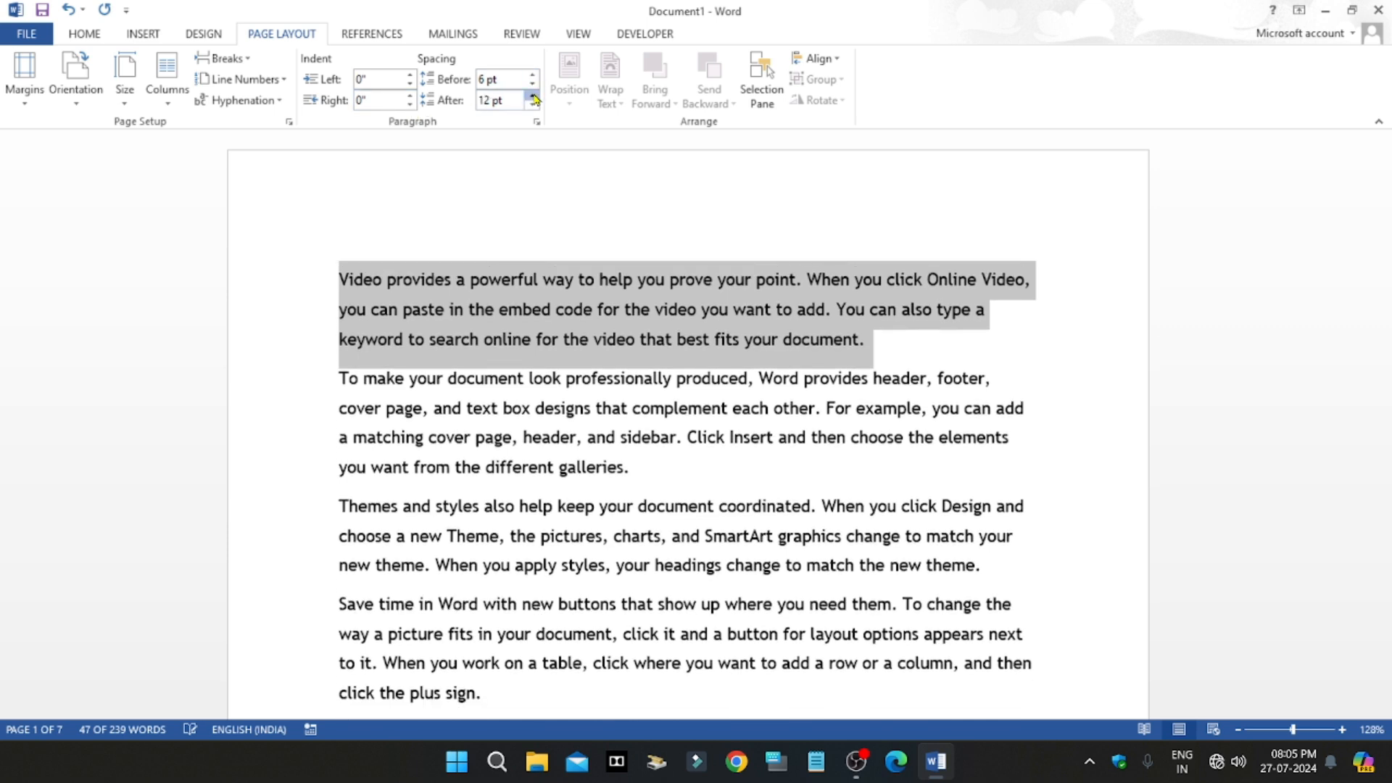
left_click(533, 95)
left_click(533, 95)
left_click(533, 95)
left_click(533, 75)
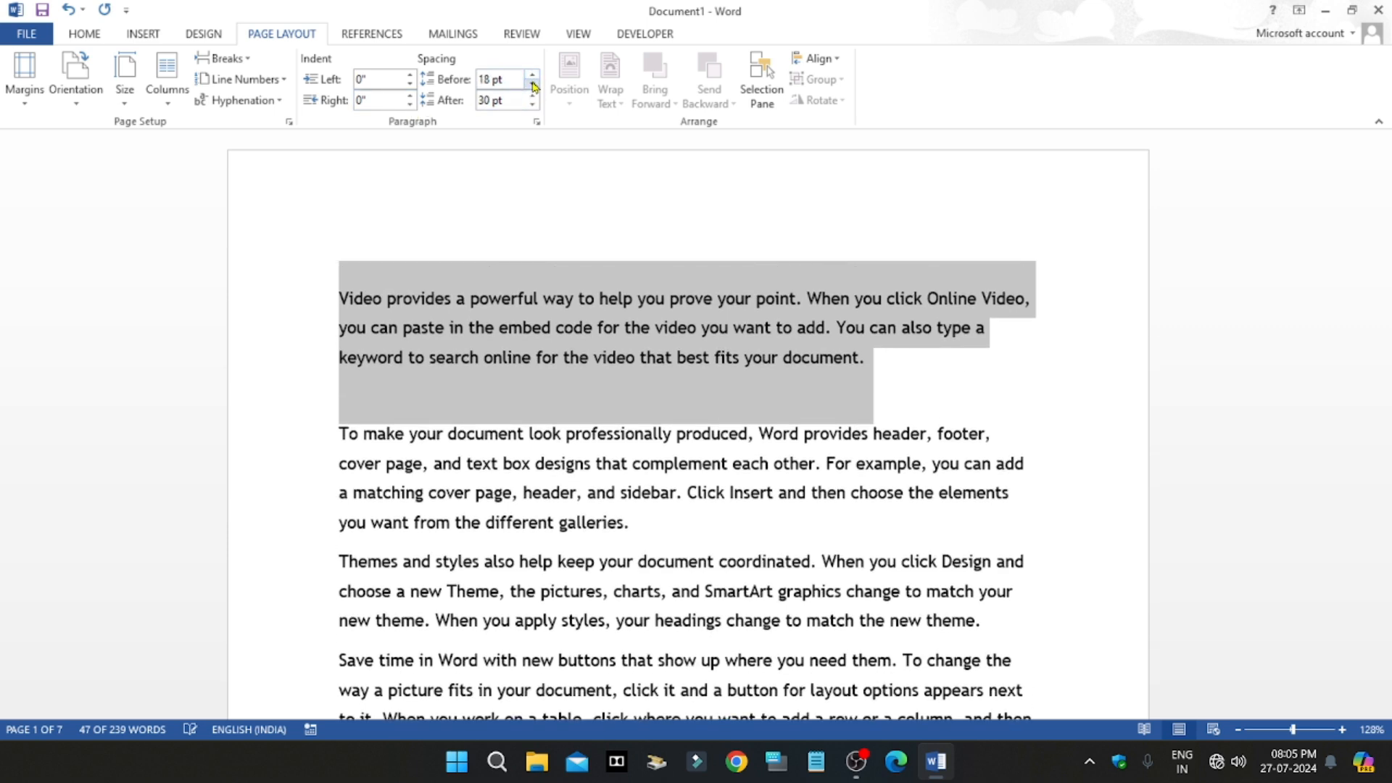
left_click(533, 75)
left_click(856, 327)
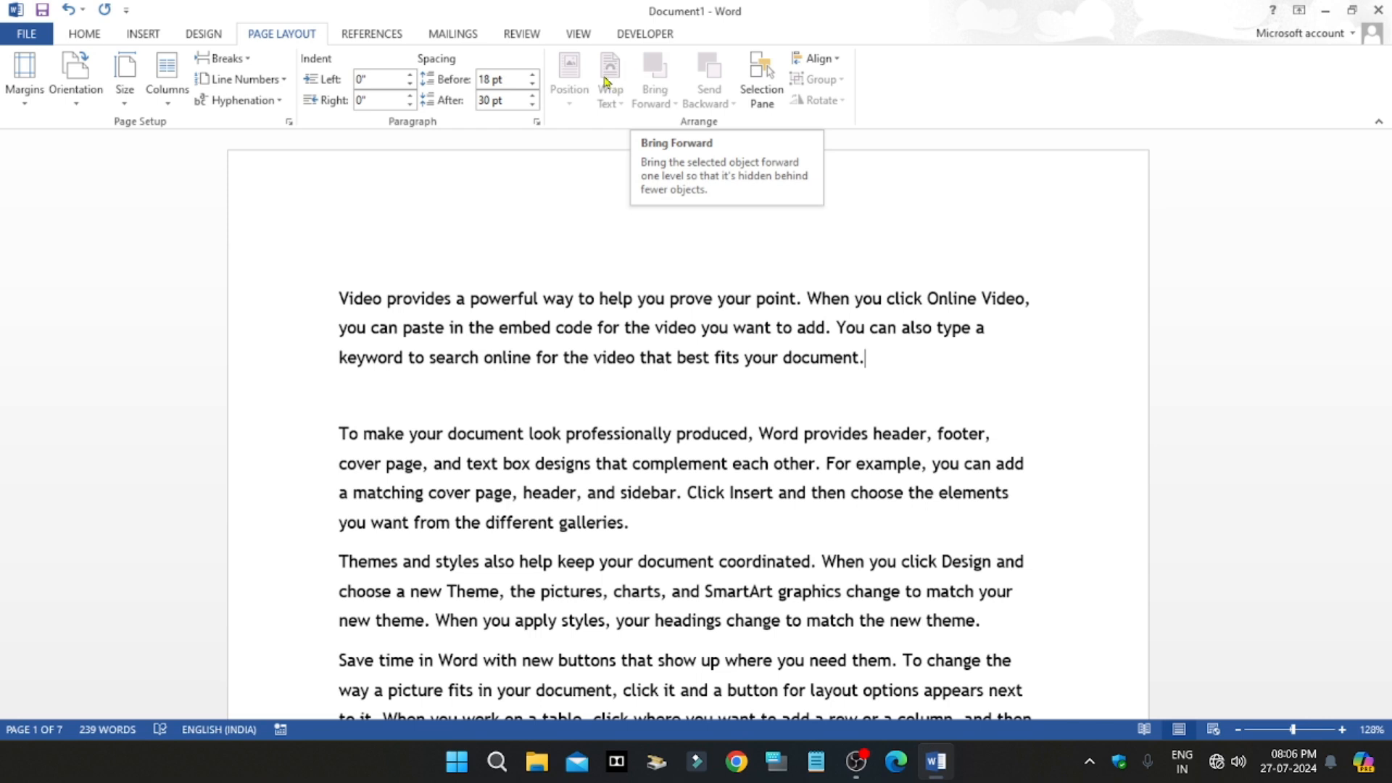
Step: Draw a five-point star about 3.12" high and 3.67" wide over the first three paragraphs and select it
left_click(139, 37)
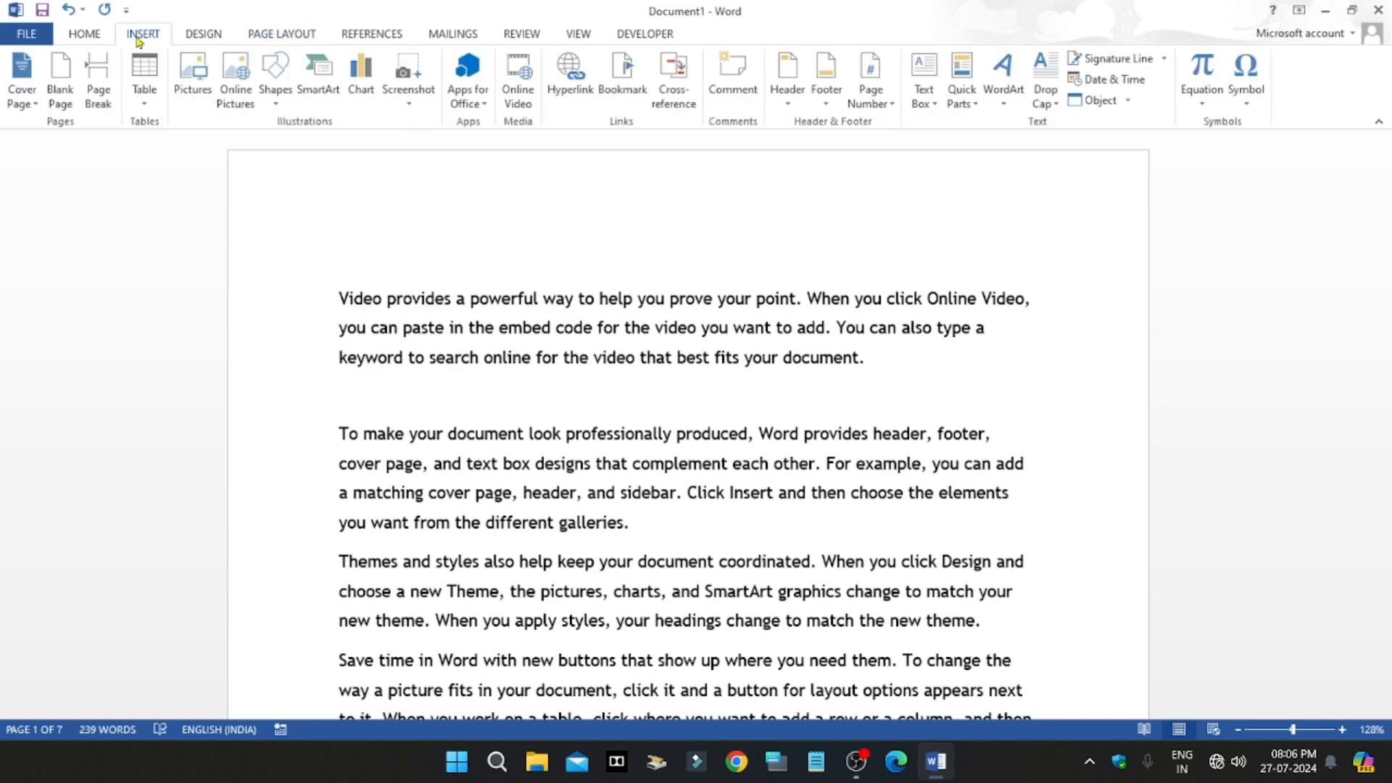
left_click(275, 69)
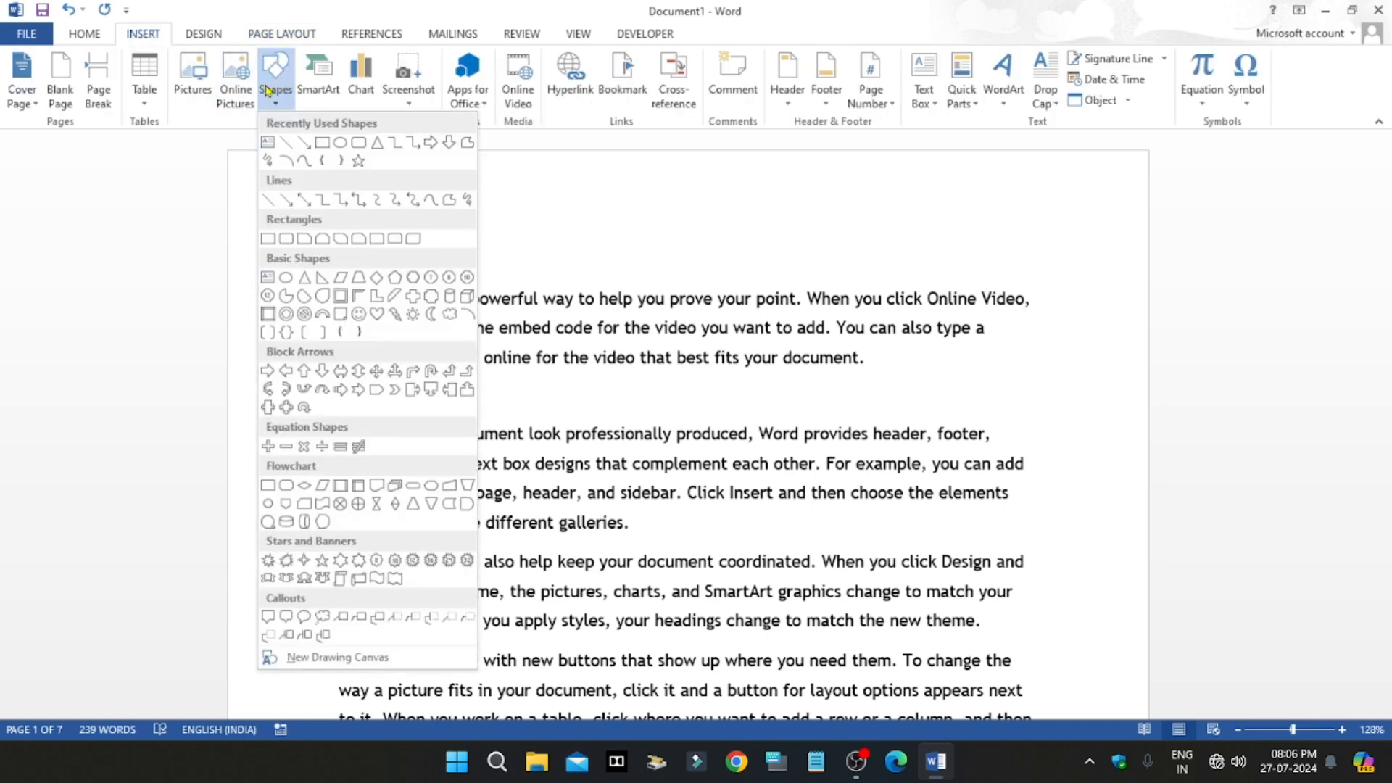
left_click(357, 161)
mouse_move(440, 255)
left_mouse_down()
mouse_move(598, 433)
mouse_move(850, 606)
left_mouse_up()
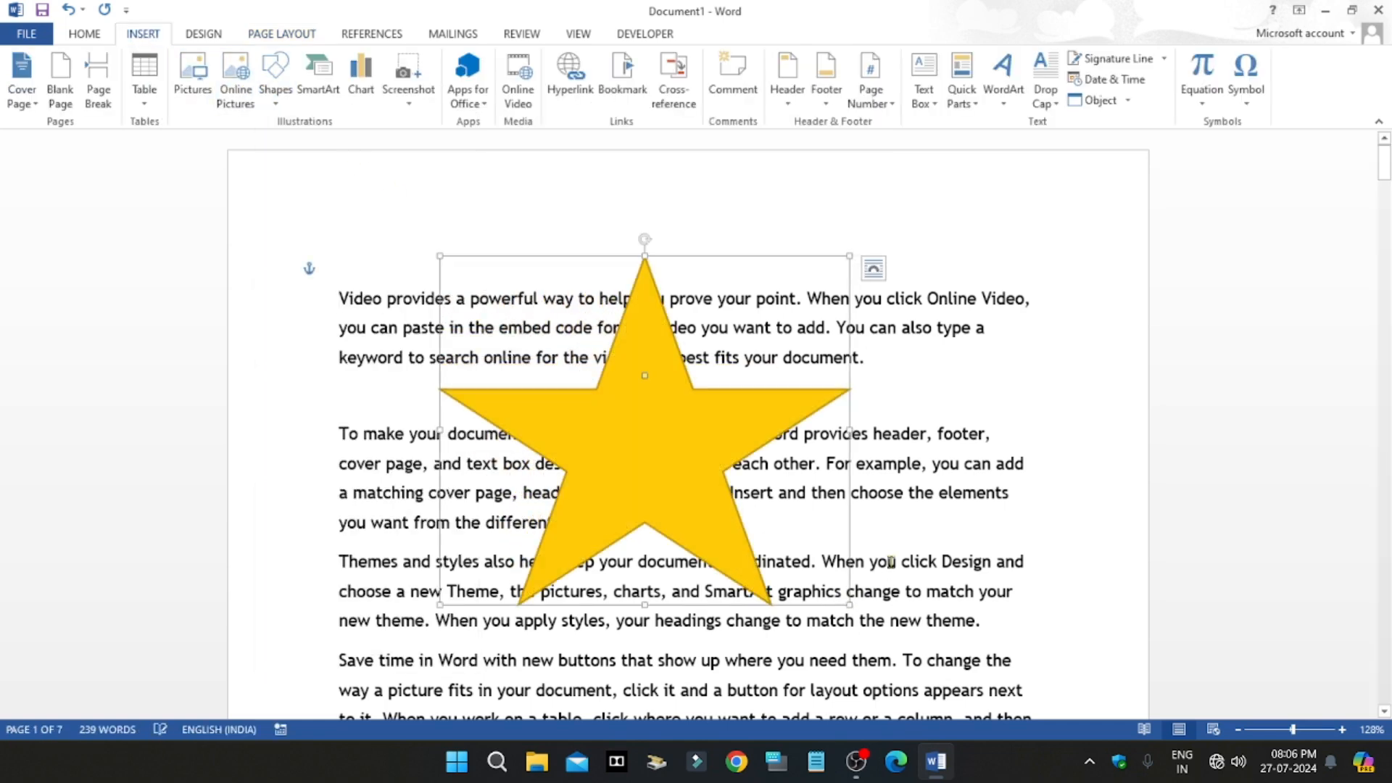
left_click(886, 562)
left_click(684, 466)
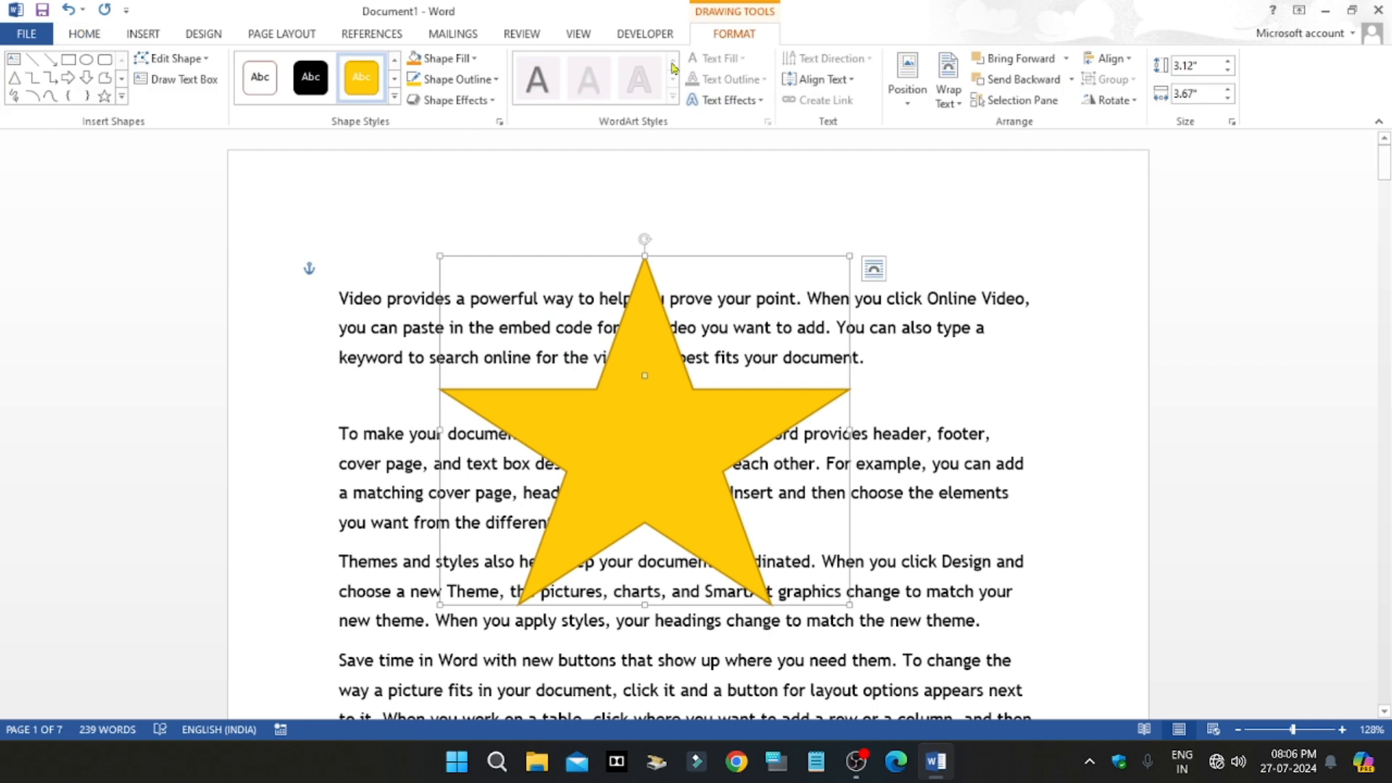
Step: Review the available page position presets for the selected star without applying one
left_click(306, 42)
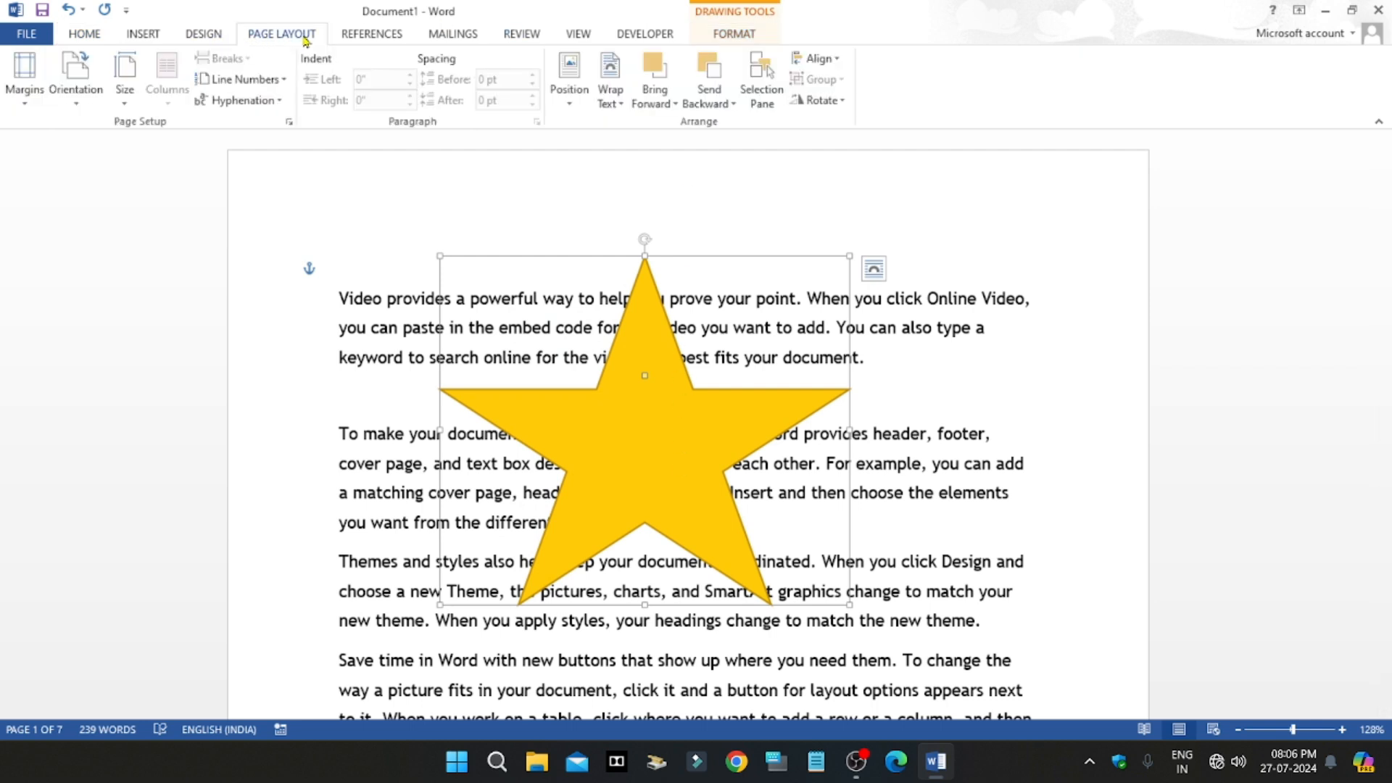
left_click(569, 80)
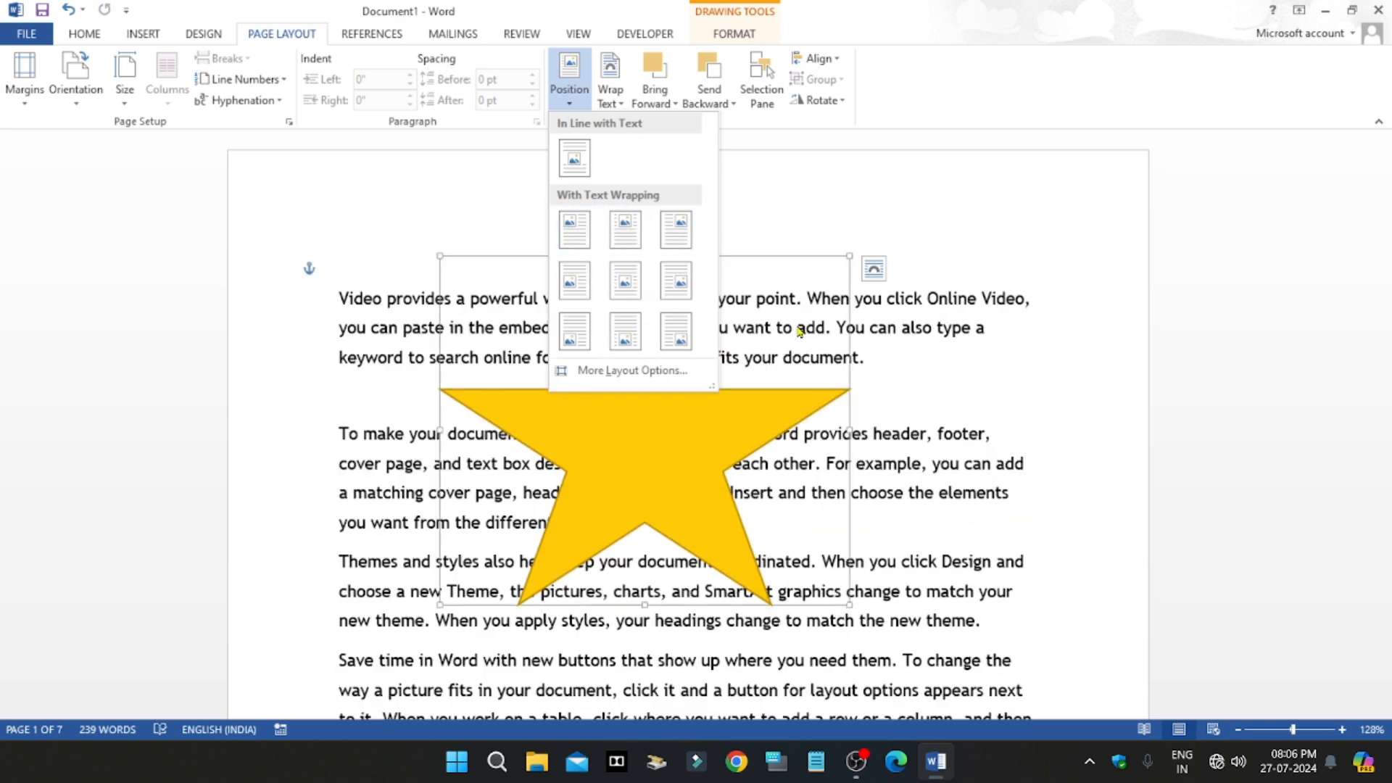
left_click(915, 362)
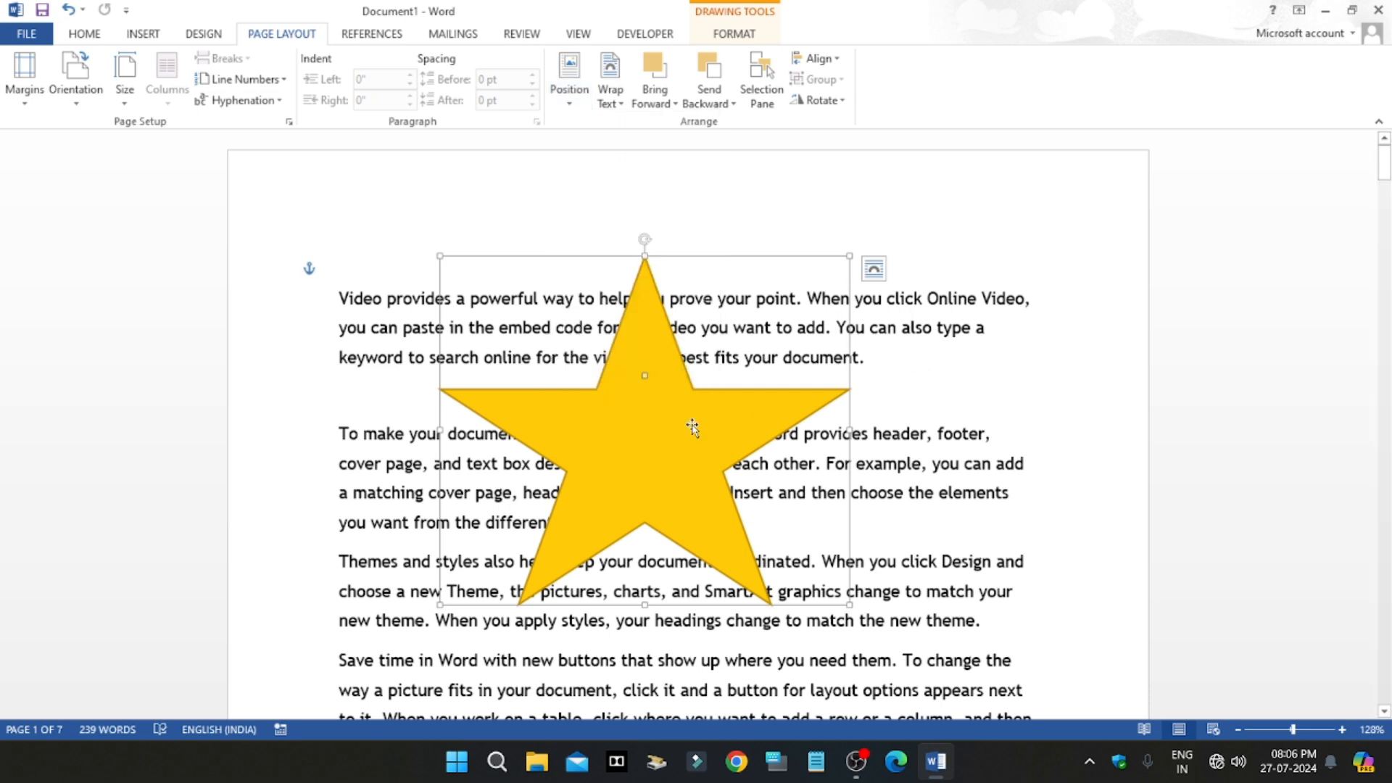
Step: Move the star around over the opening paragraphs, ending slightly lower, and highlight bits of text to show how it covers them
left_click_drag(660, 428, 722, 439)
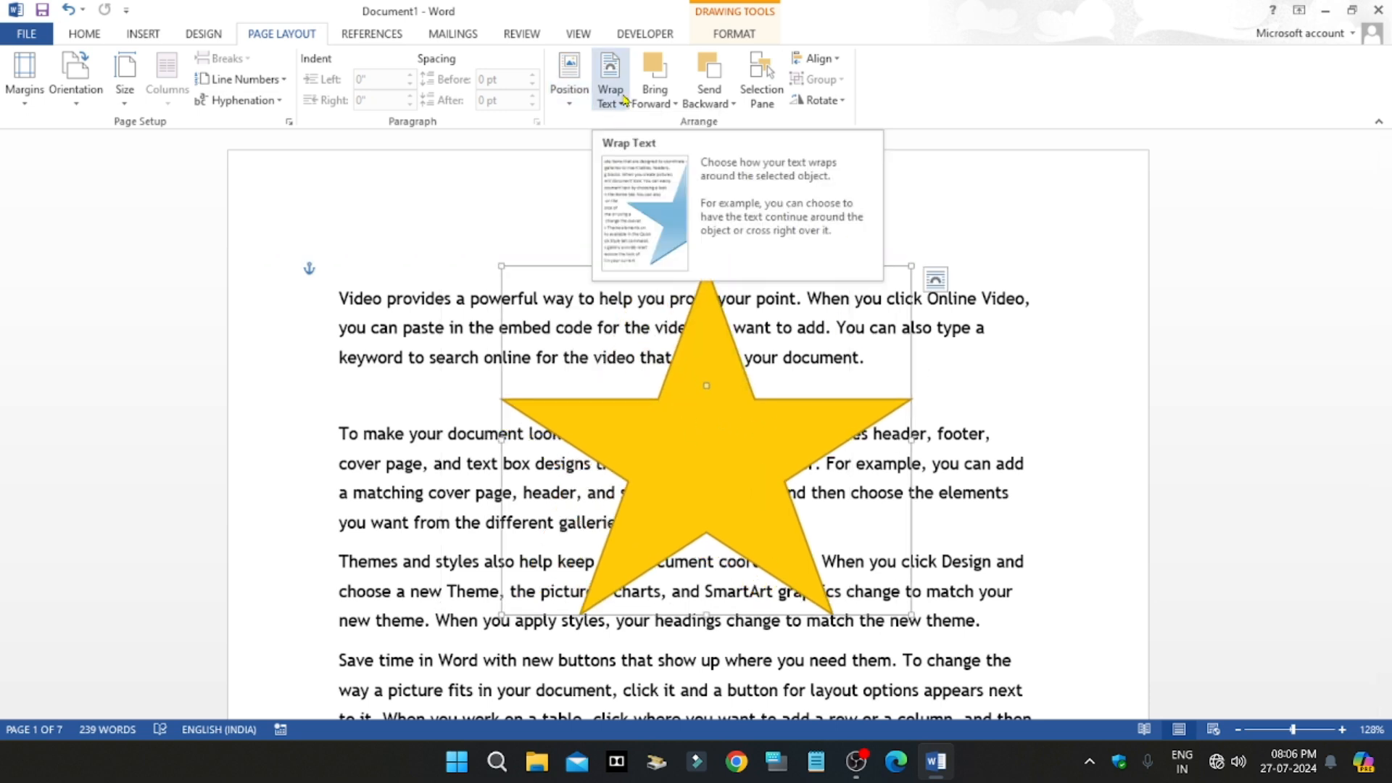
left_click_drag(689, 472, 617, 494)
left_click_drag(947, 332, 867, 291)
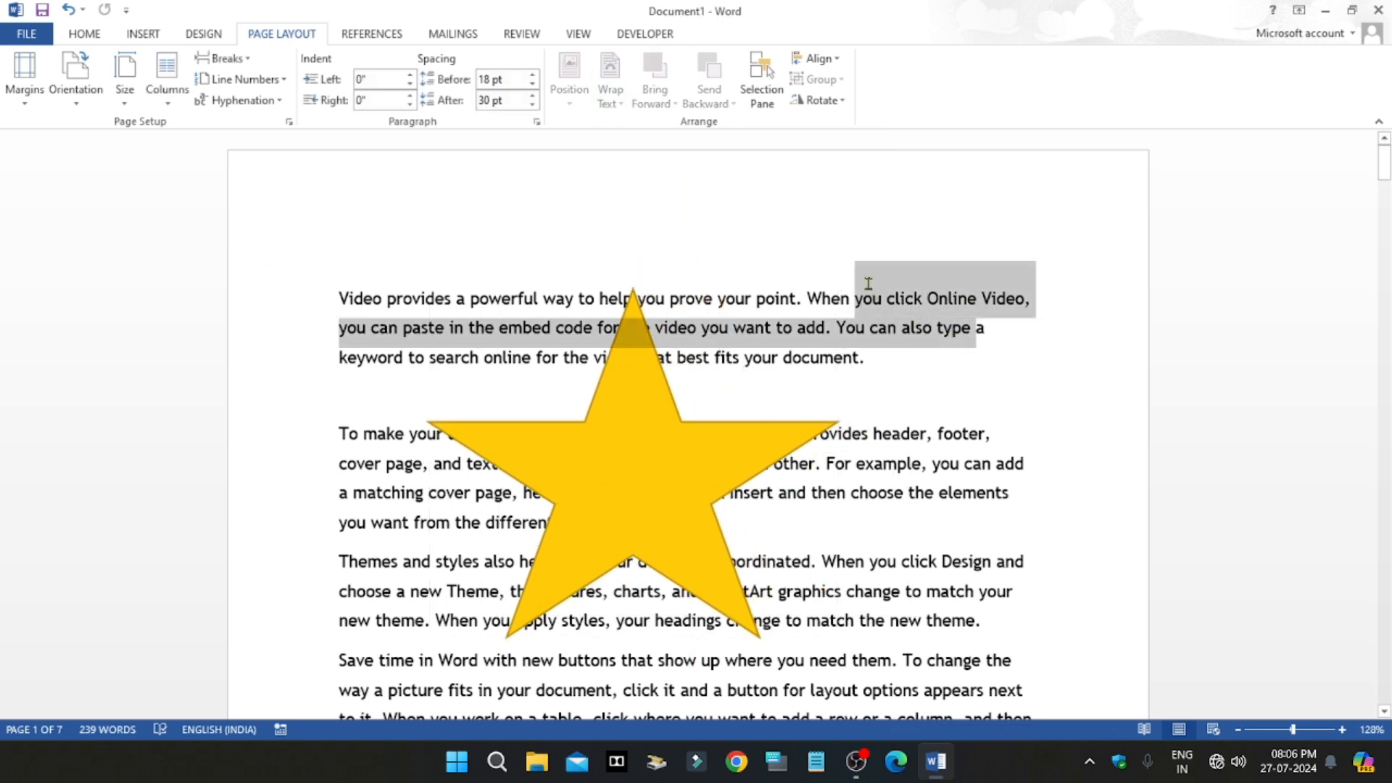
left_click(624, 500)
left_click_drag(653, 479, 675, 502)
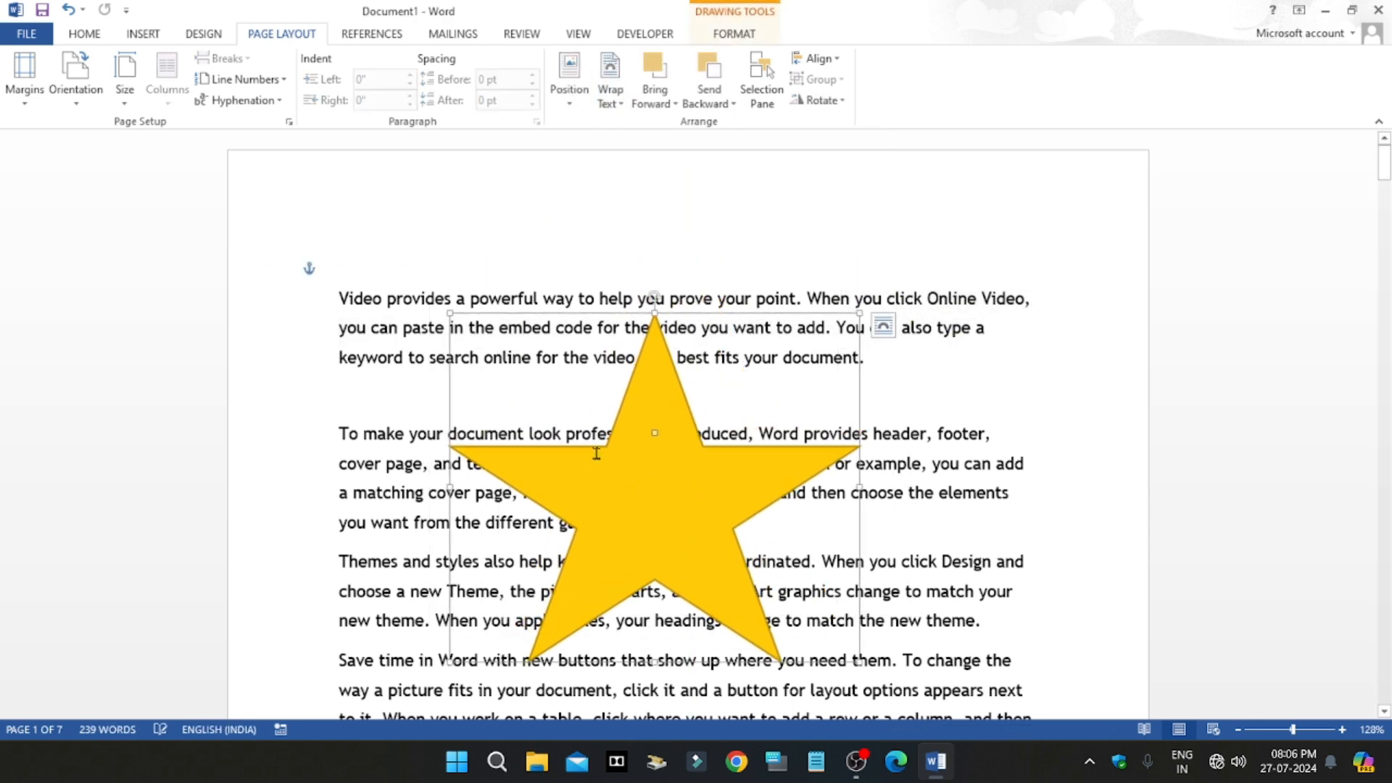
left_click_drag(406, 523, 529, 535)
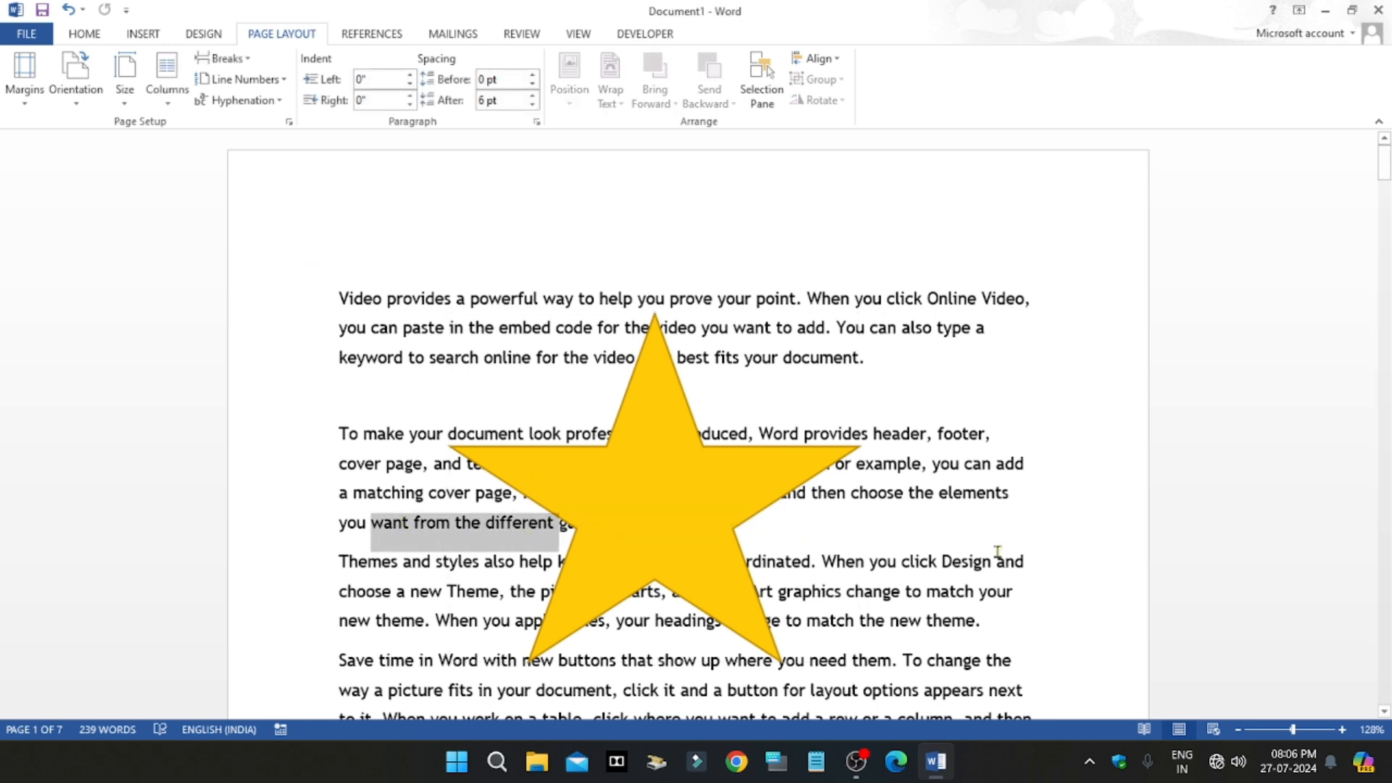
left_click(967, 543)
Step: Set the star's text wrapping to Tight and deselect it
left_click(714, 495)
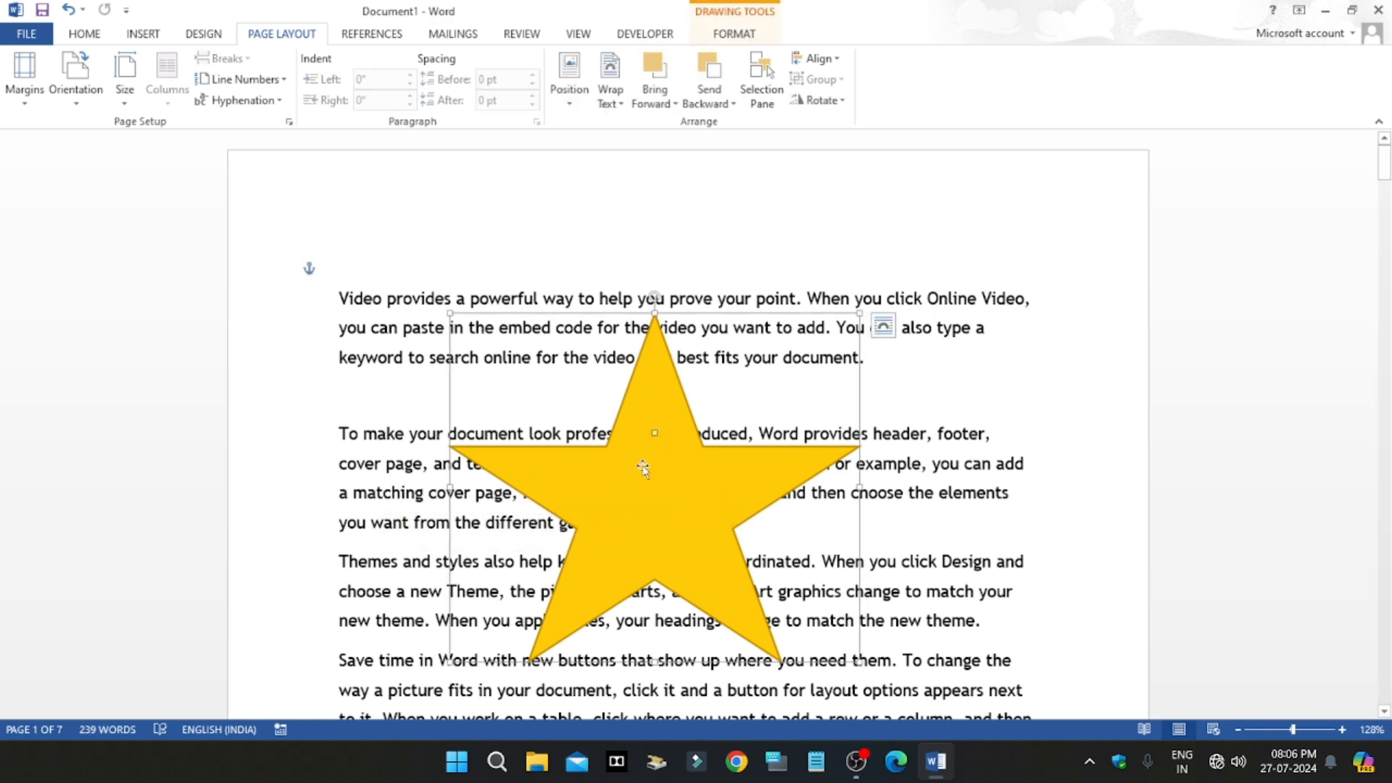
left_click(611, 87)
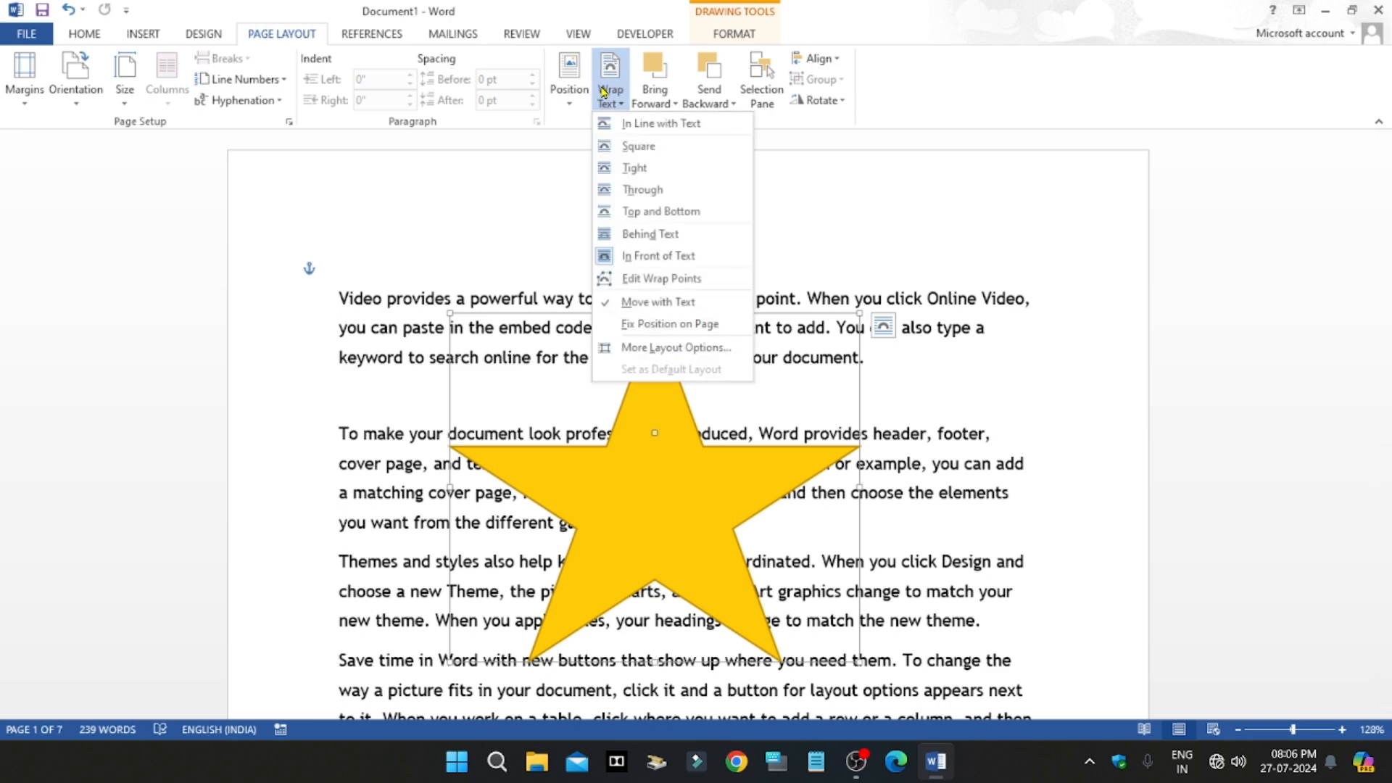
left_click(635, 168)
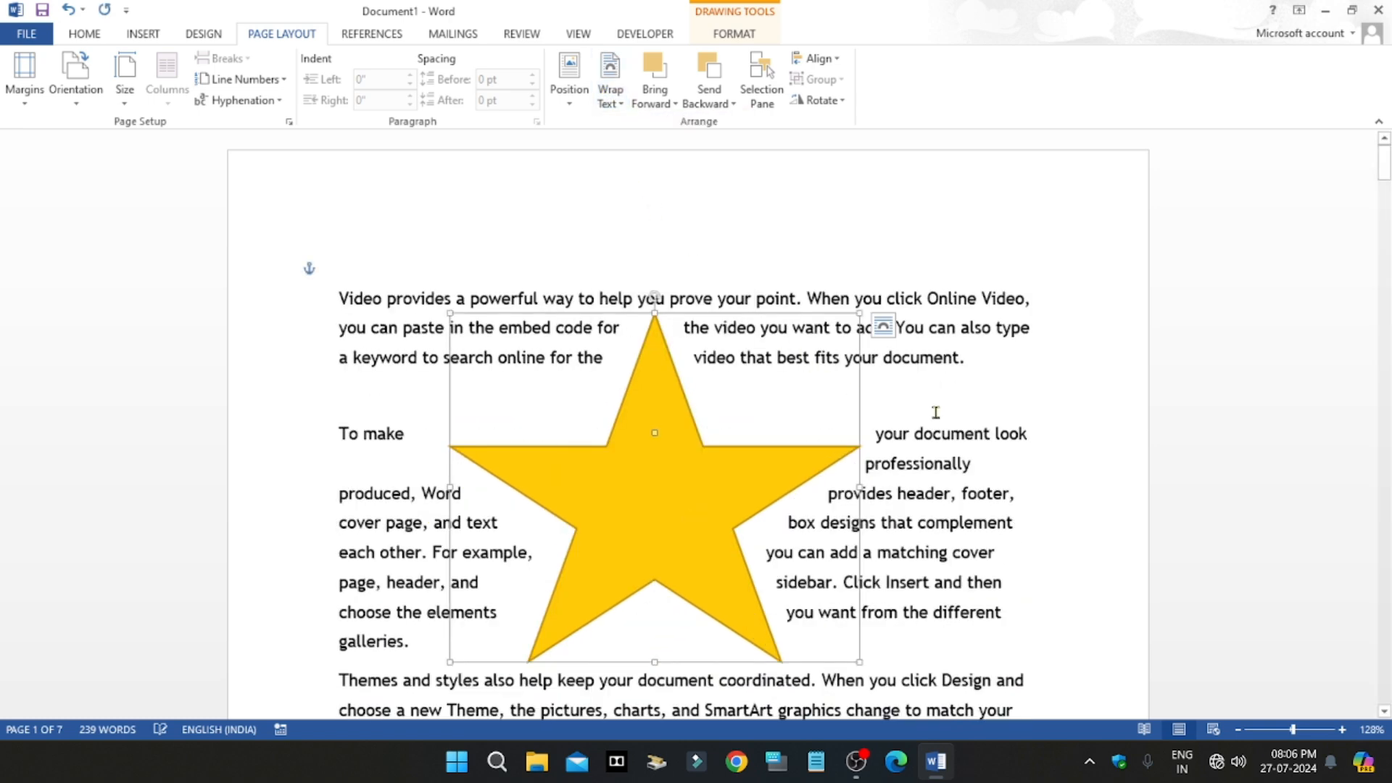
left_click(1009, 422)
Step: Move the star down beside the second and third paragraphs and look over how the text wraps around it
scroll(1008, 422, "down", 3)
left_click_drag(673, 356, 711, 467)
left_click(1001, 460)
scroll(946, 453, "down", 1)
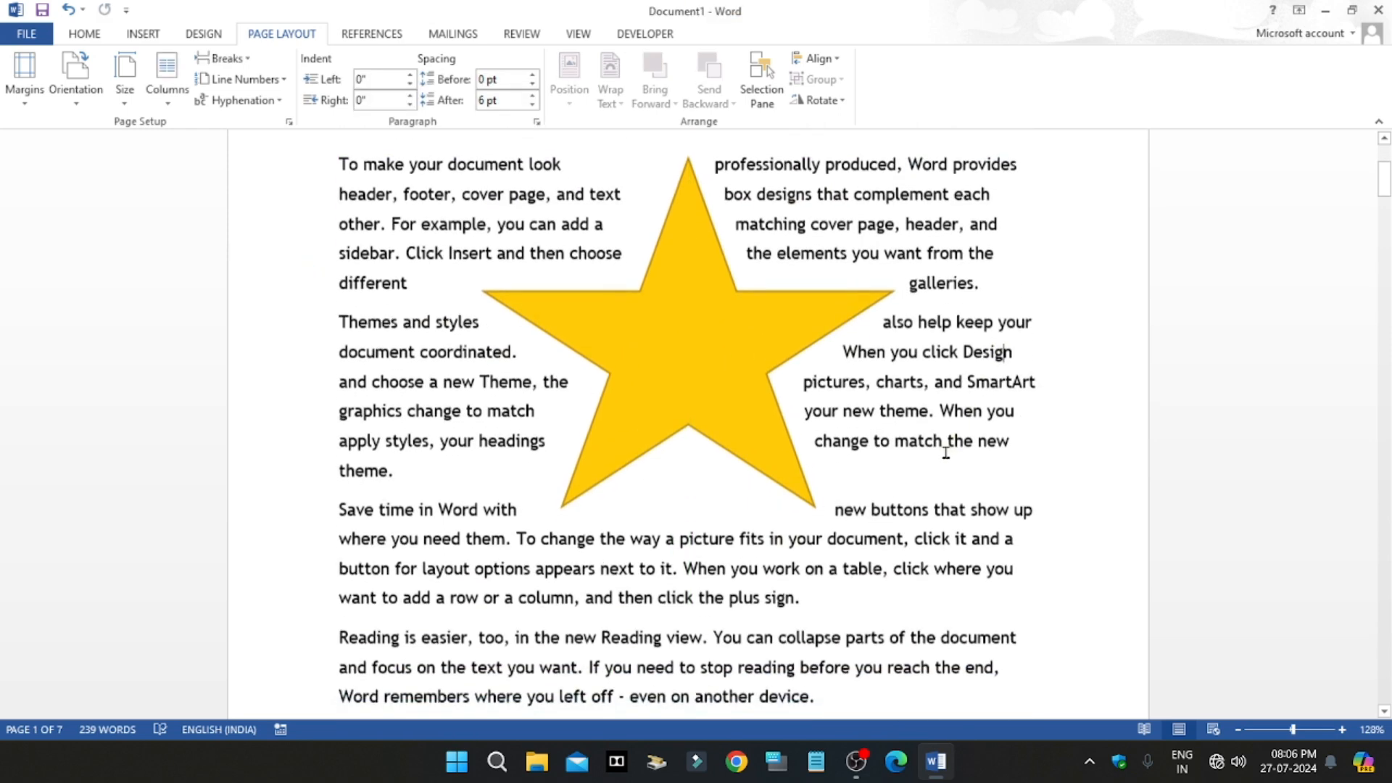
scroll(946, 453, "up", 3)
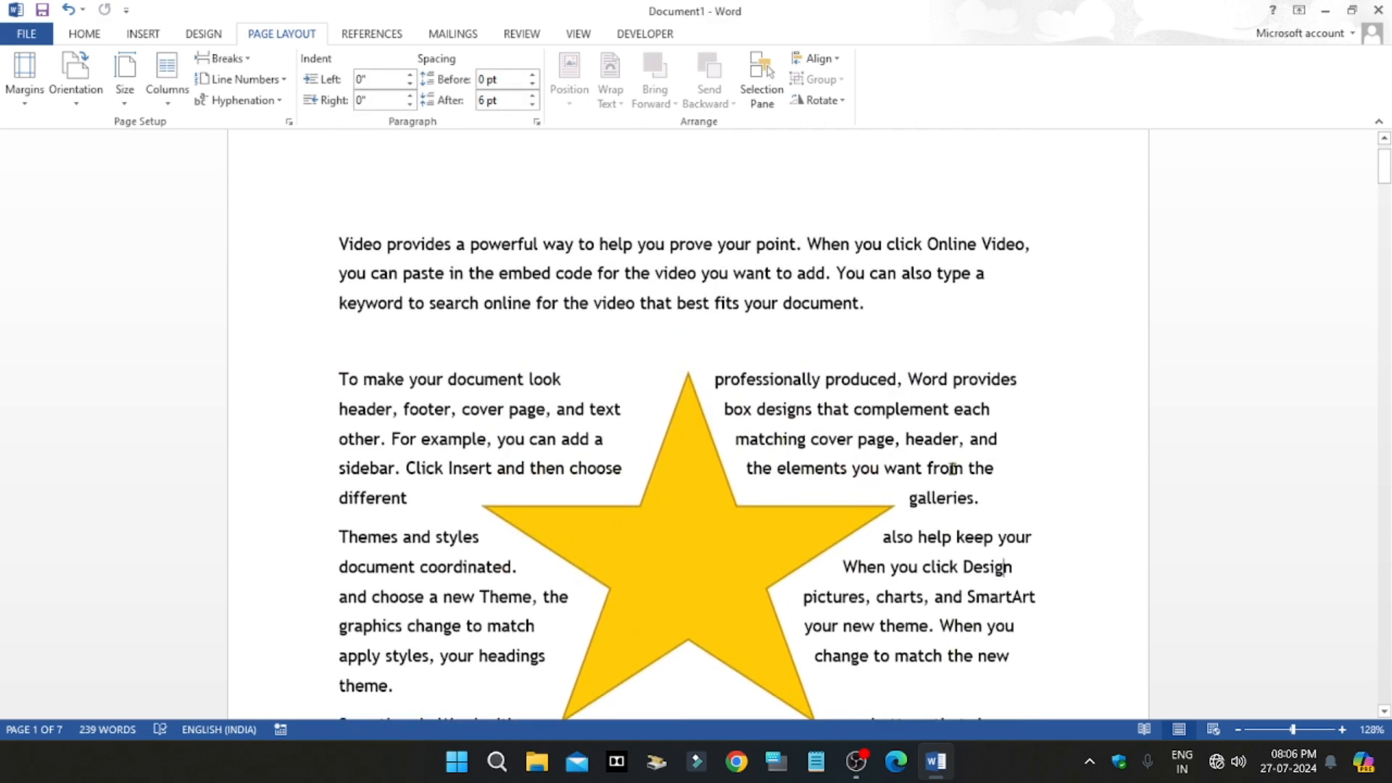
left_click(725, 478)
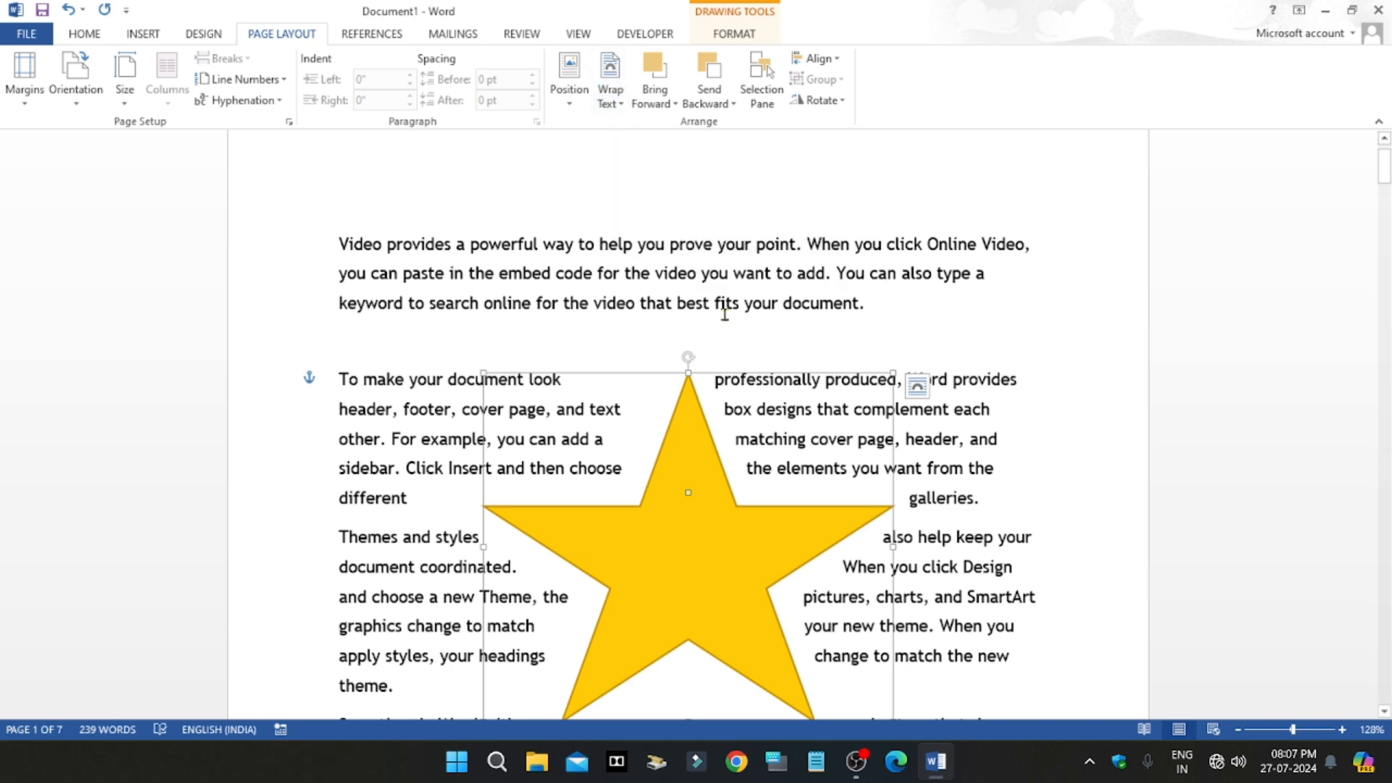
left_click(822, 311)
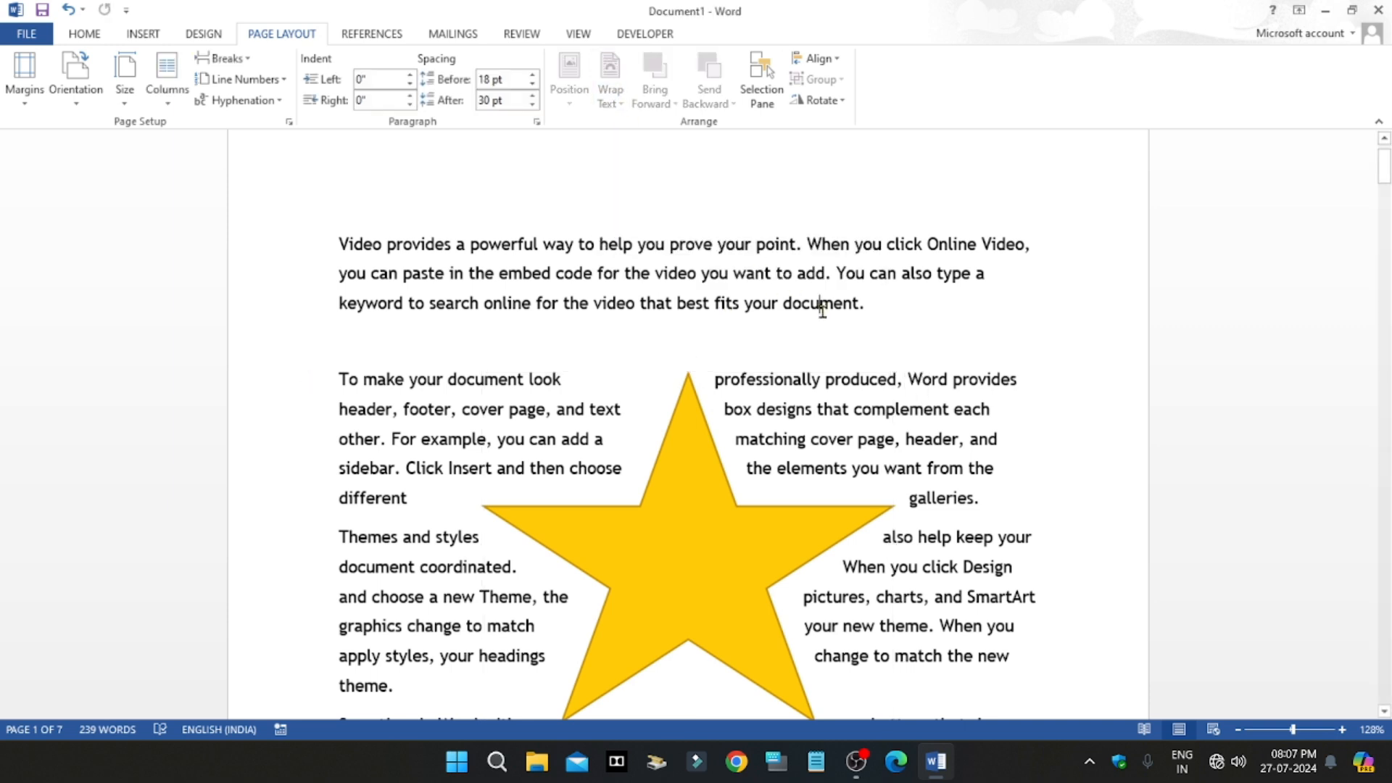
left_click(705, 556)
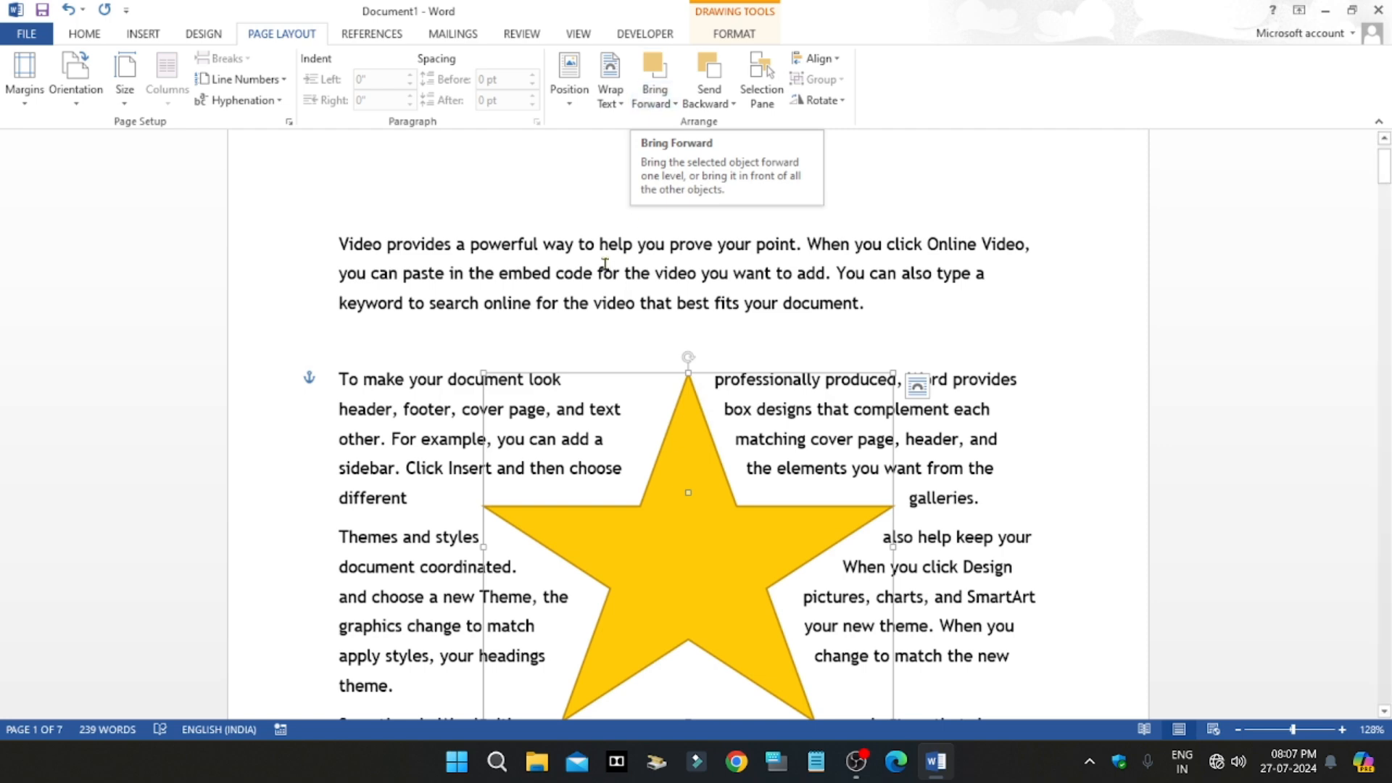
left_click(533, 239)
Step: Undo the star's last move and its Tight text wrapping, and select the star
left_click(716, 614)
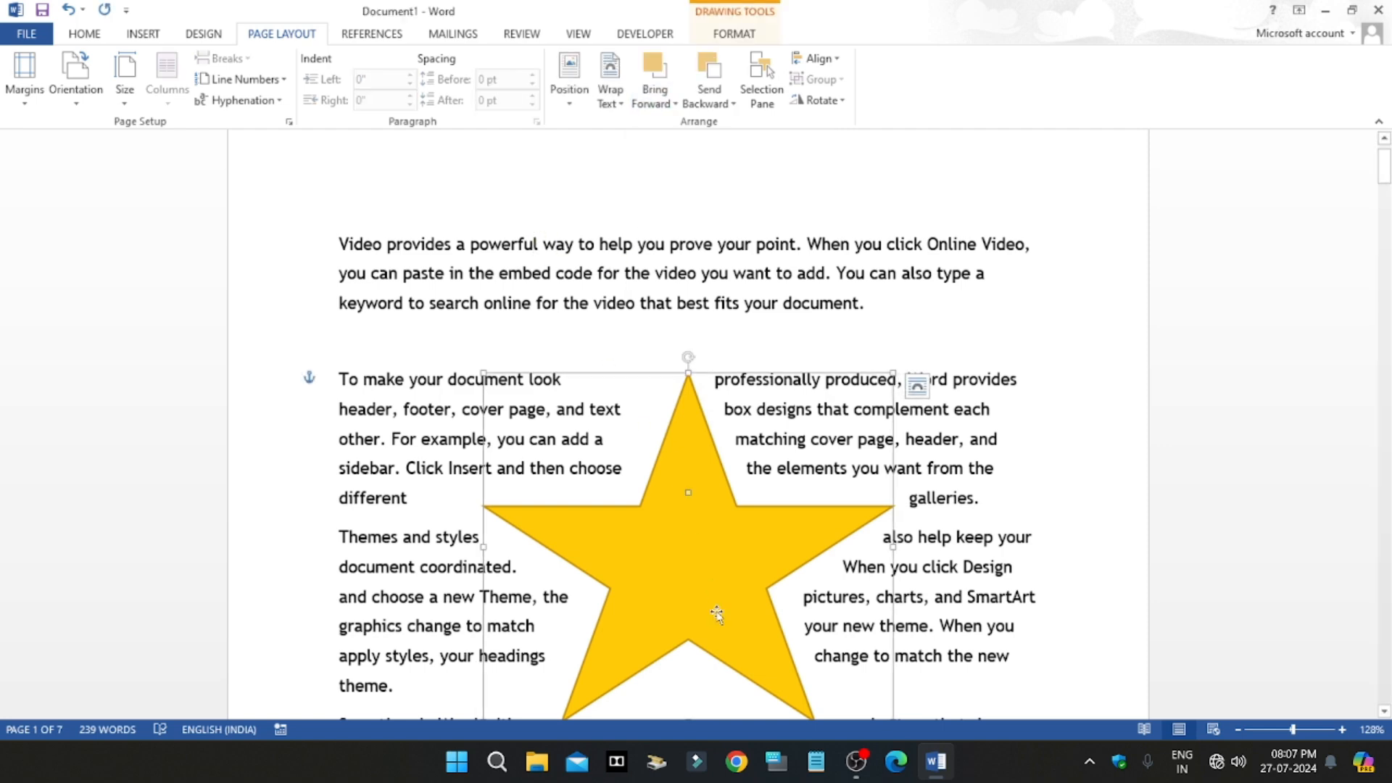
key("ctrl+z")
key("ctrl+z")
left_click(897, 511)
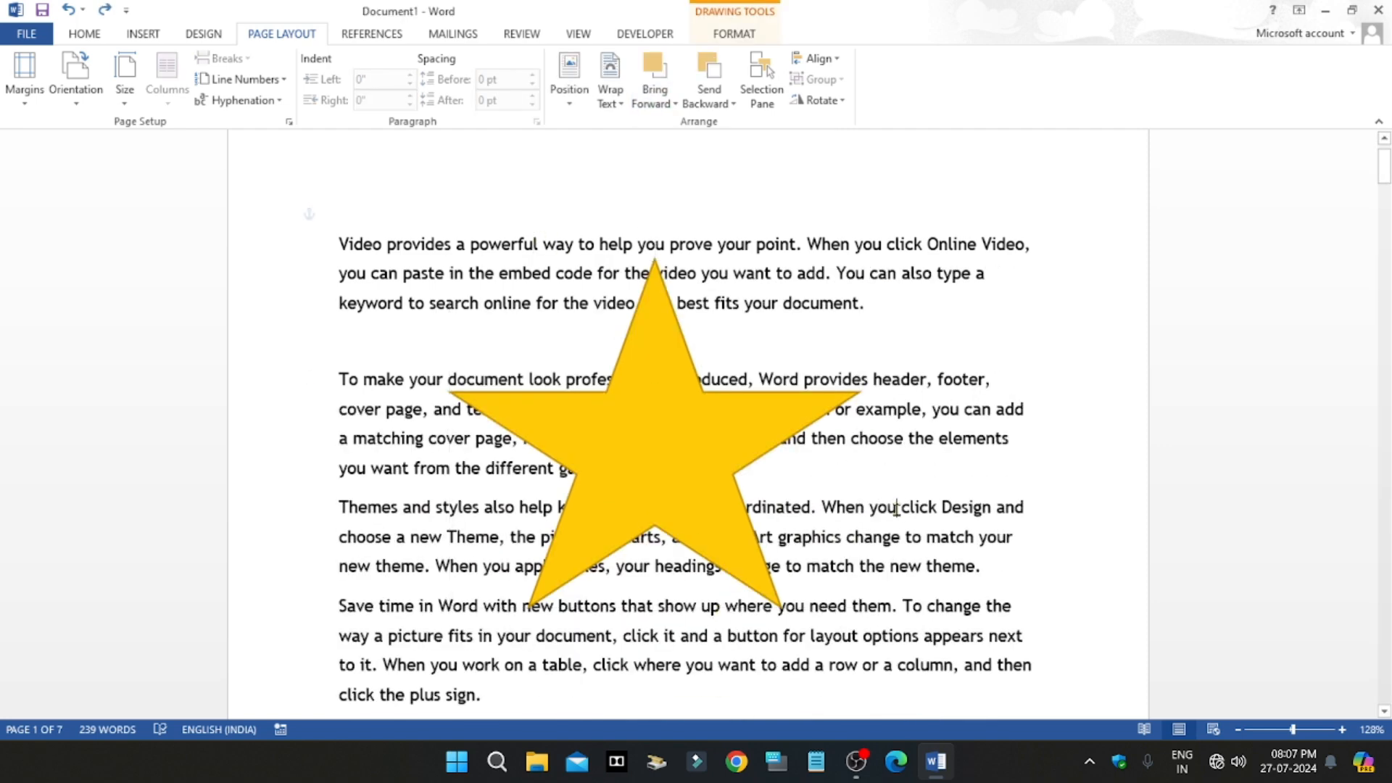
left_click(675, 427)
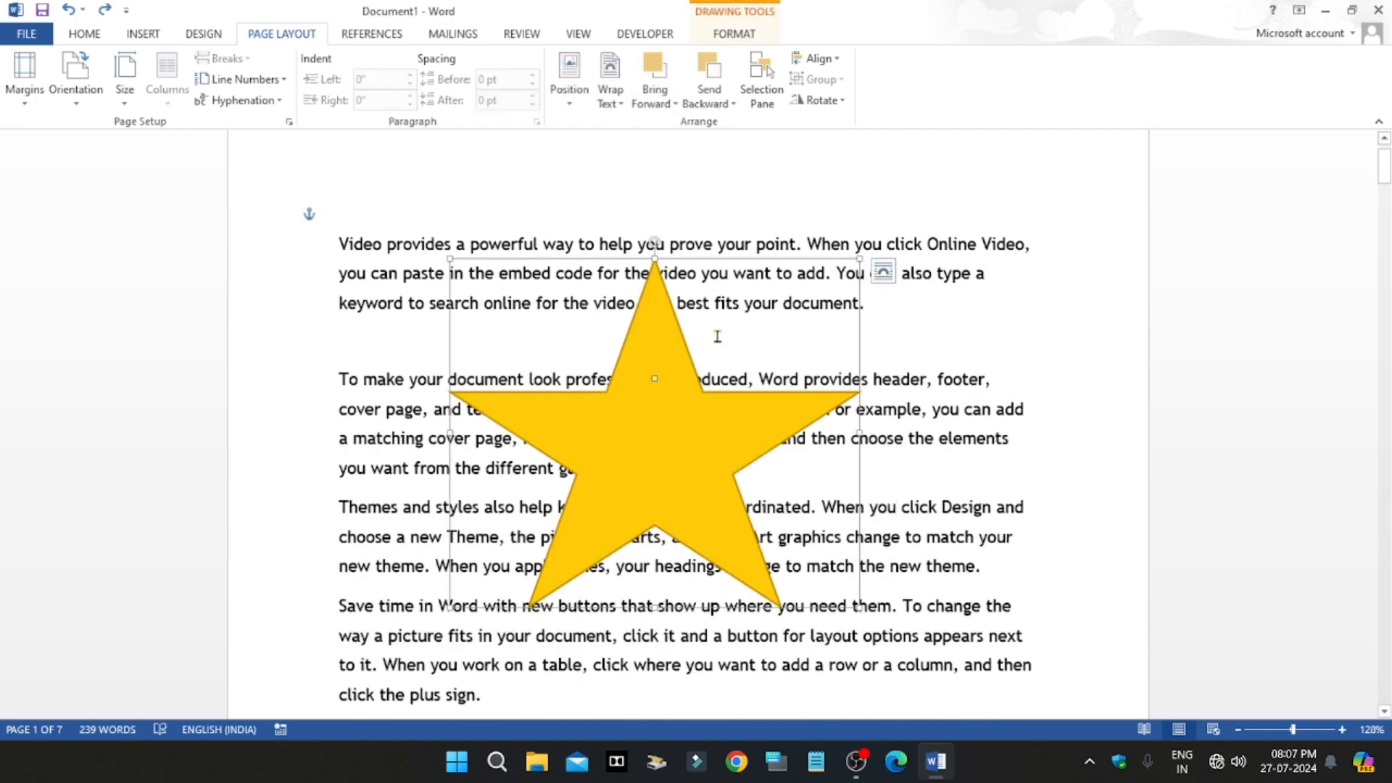
Step: Draw a diamond about 1.89" high and 2.45" wide and move it so it overlaps the star's right side
left_click(144, 34)
left_click(276, 80)
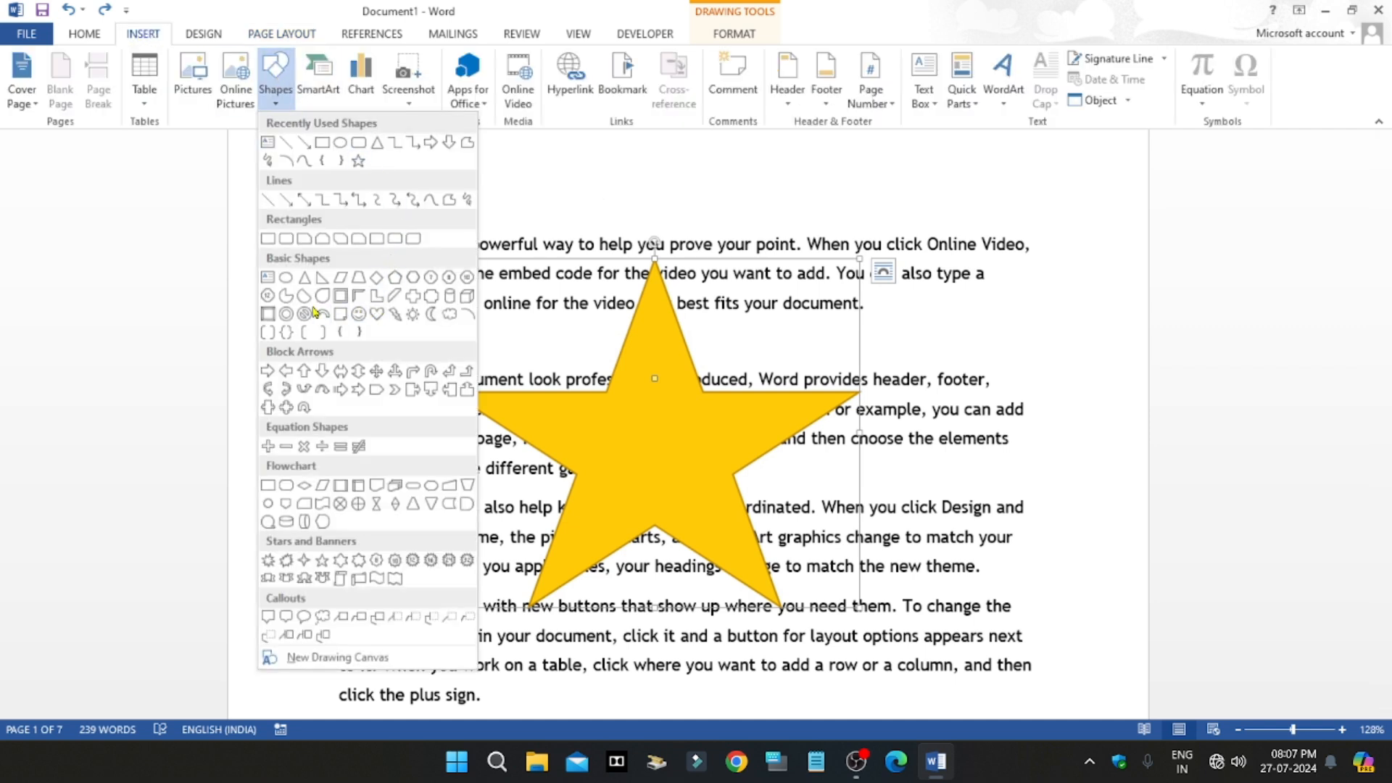
left_click(376, 278)
left_click_drag(700, 400, 971, 606)
left_click_drag(910, 530, 847, 462)
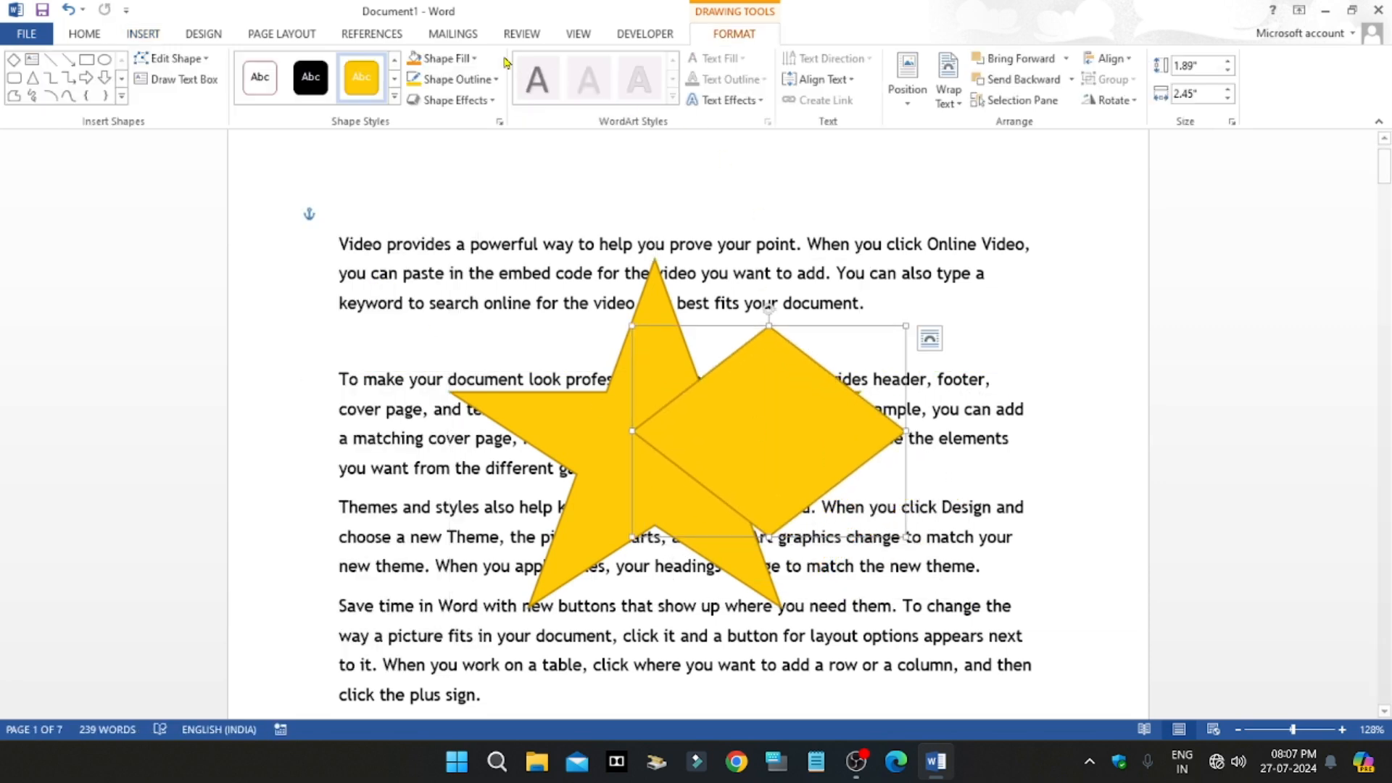
Step: Fill the diamond with standard red, and select the star behind it
left_click(455, 59)
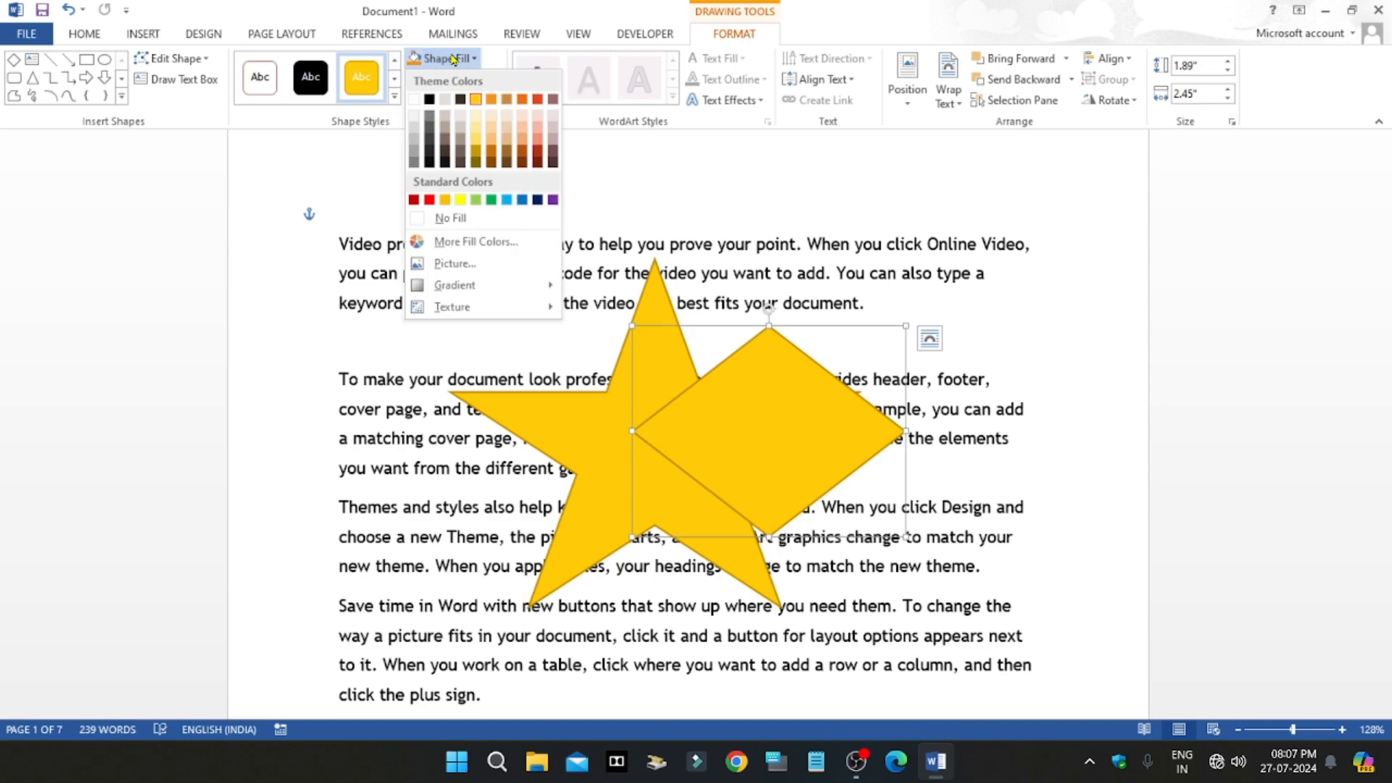
left_click(430, 200)
left_click(983, 319)
left_click(645, 338)
left_click(788, 414)
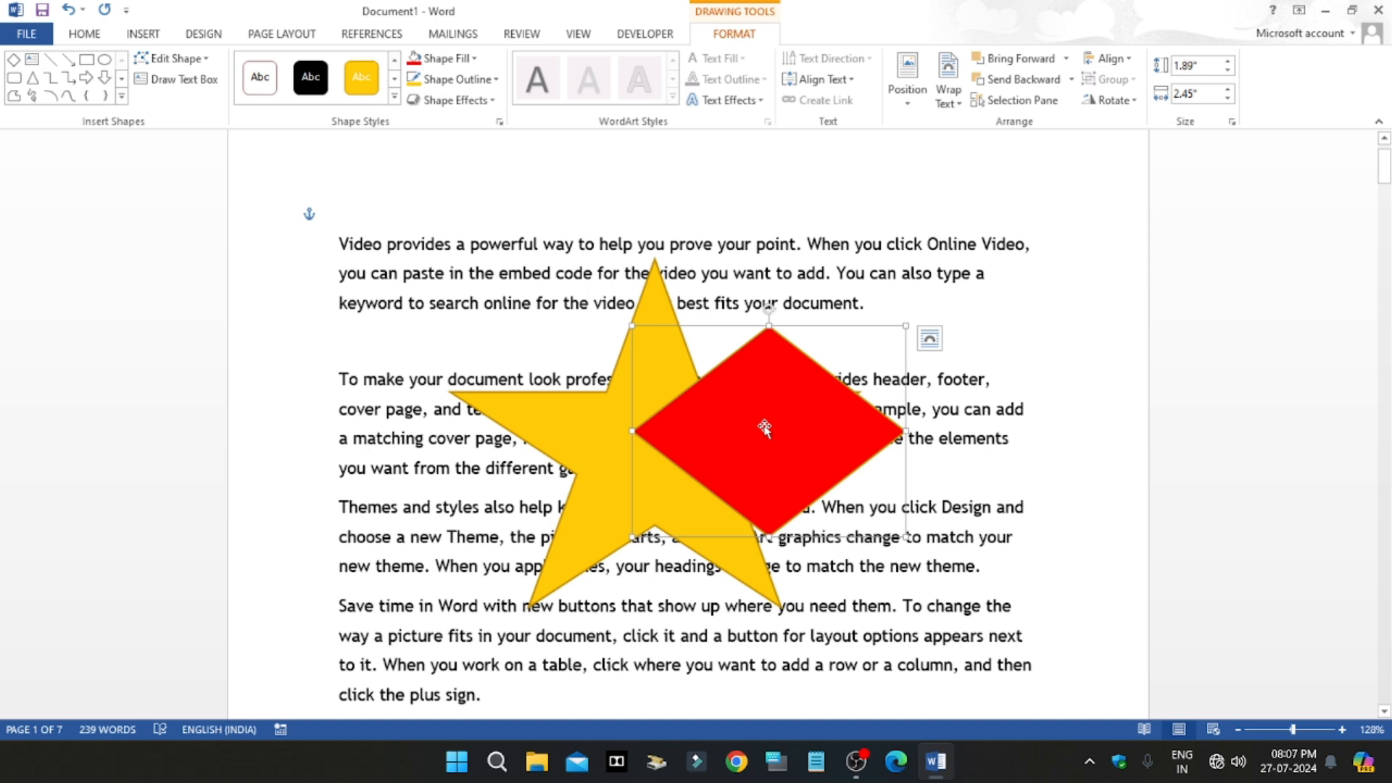
left_click(664, 295)
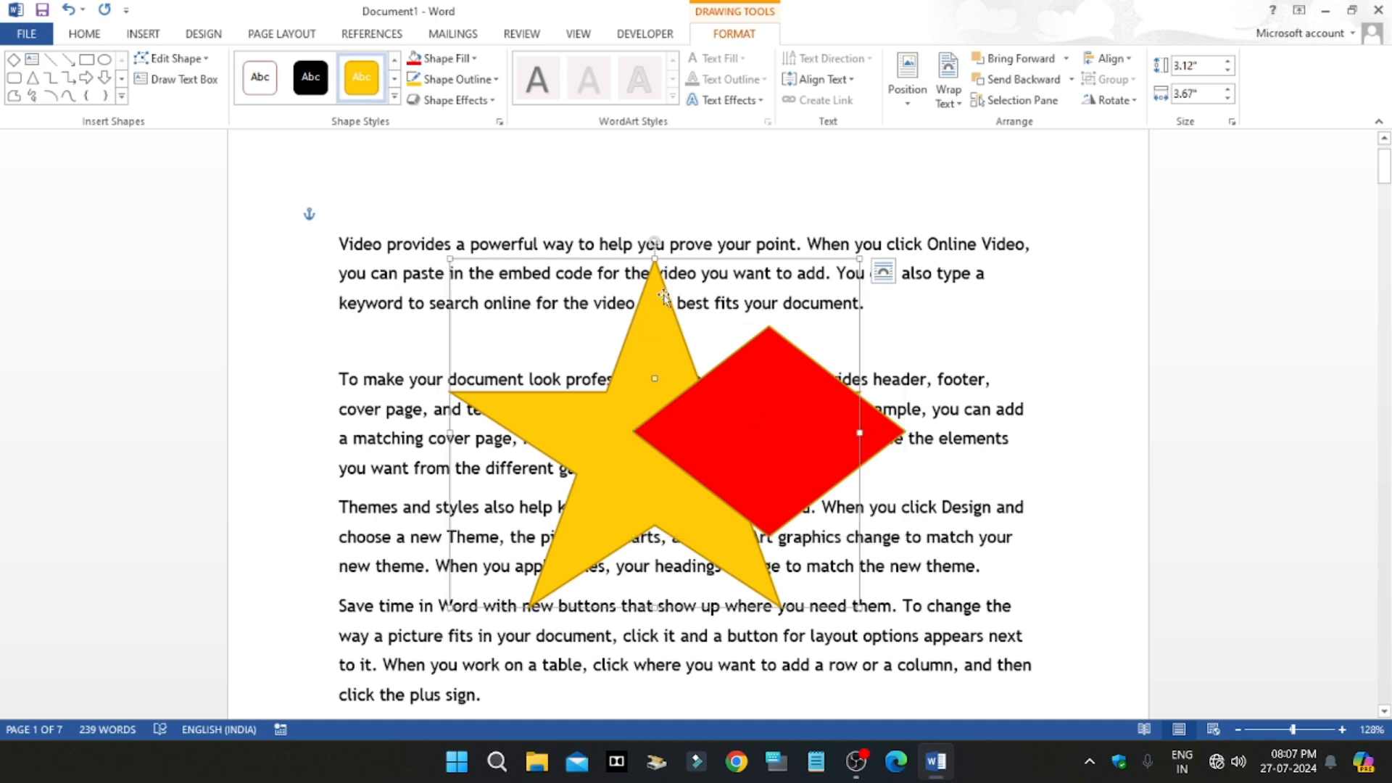
Step: Bring the star to the front, over the diamond, and send it to the back again
left_click(304, 34)
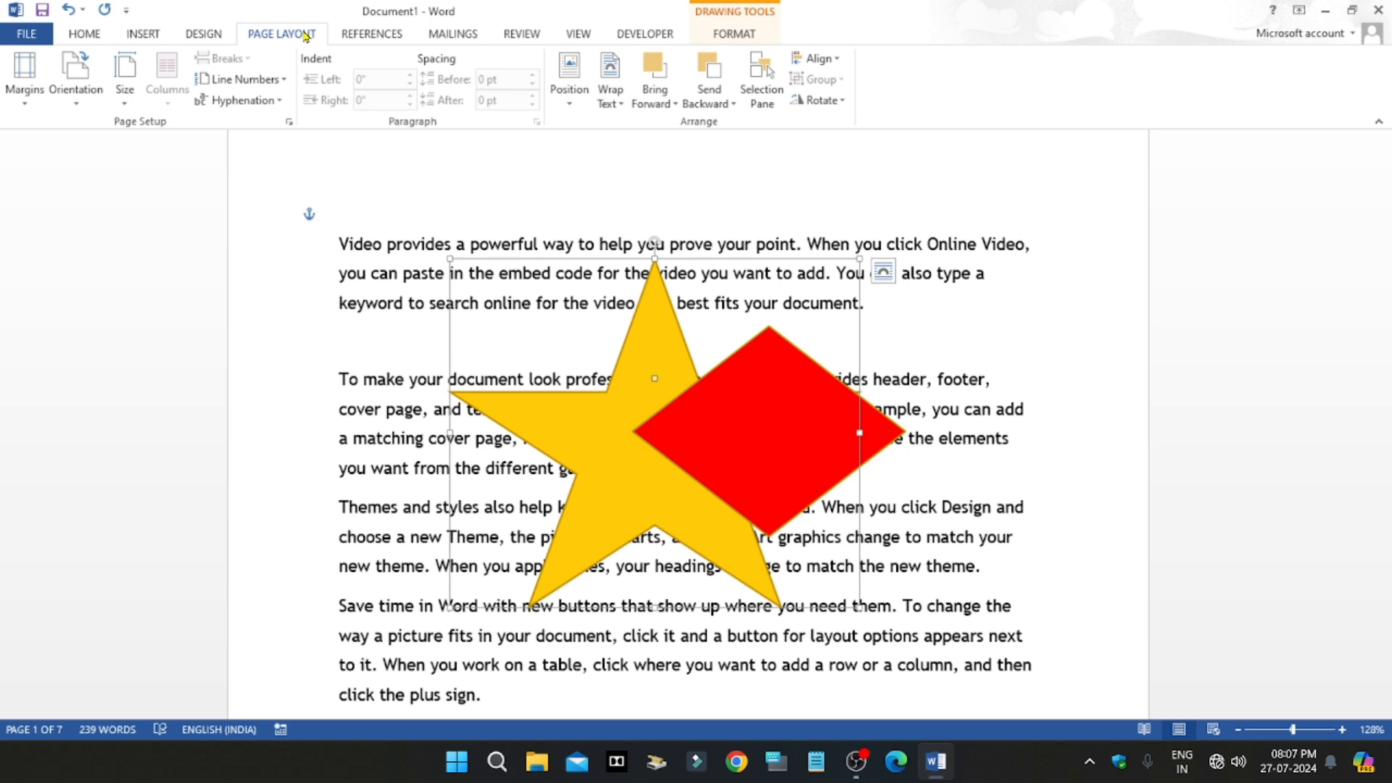
left_click(660, 106)
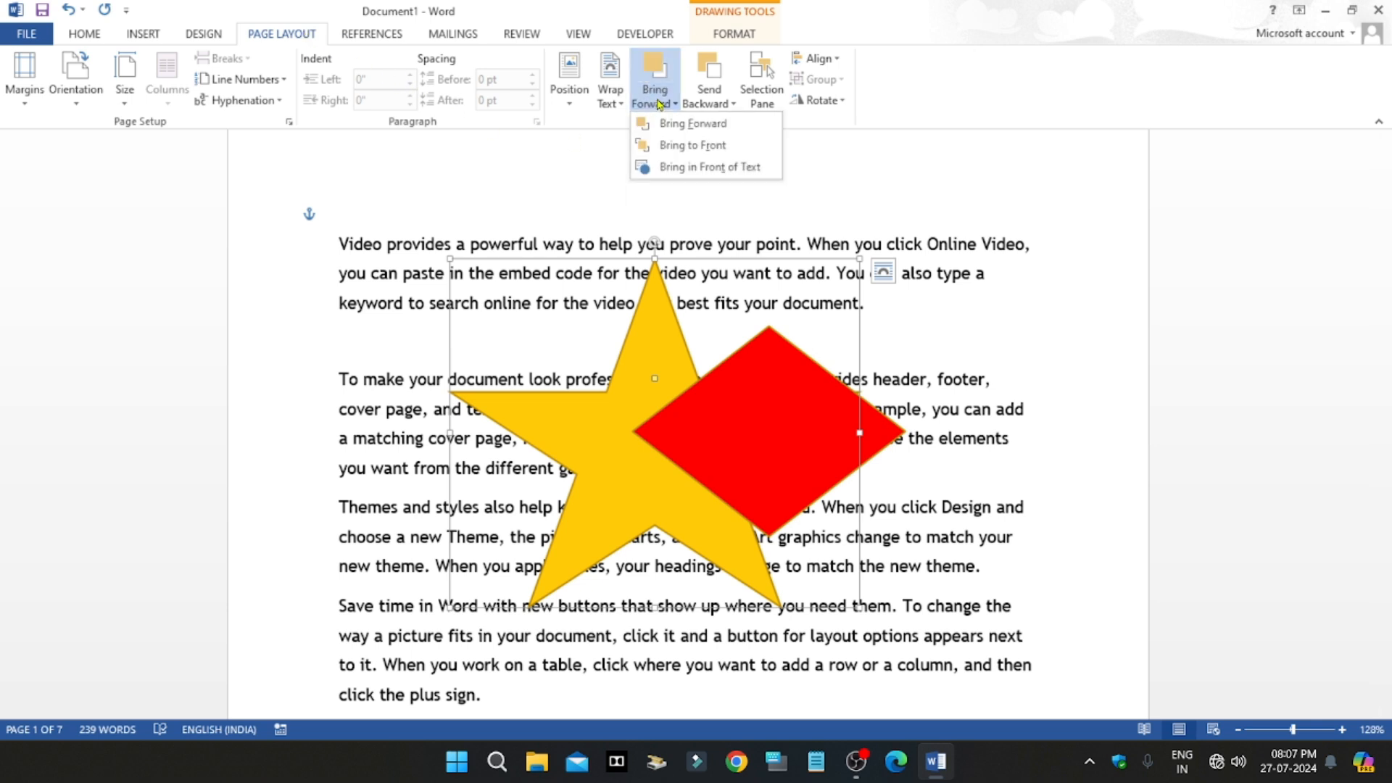
left_click(701, 146)
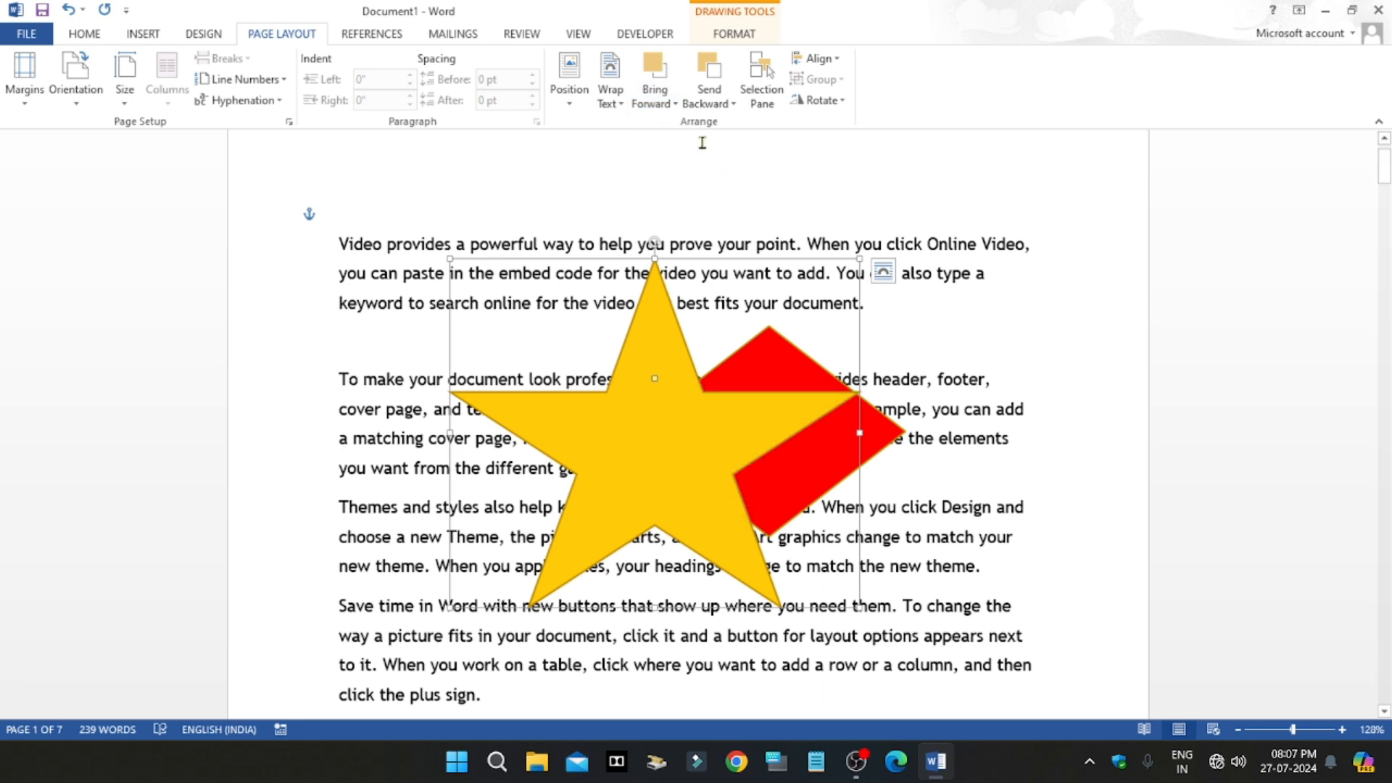
left_click(714, 105)
left_click(715, 106)
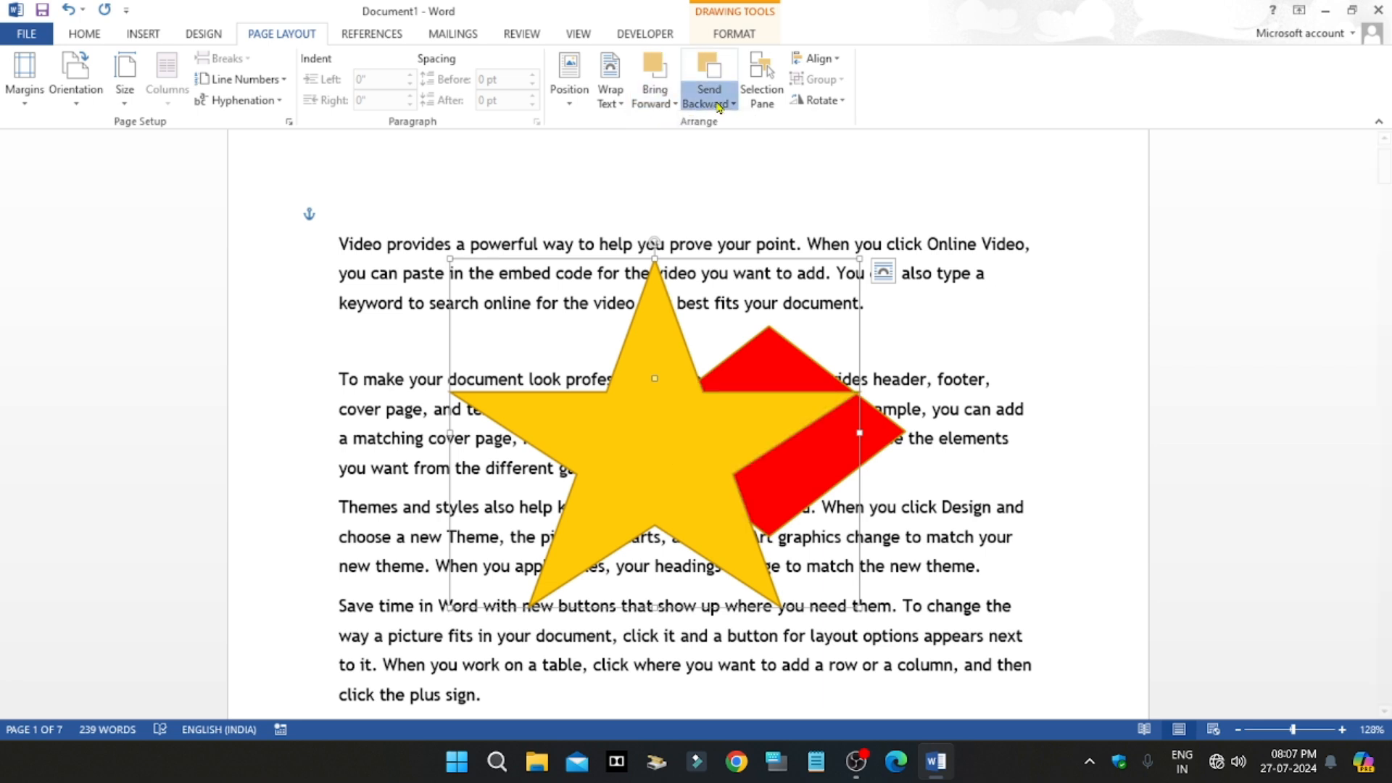
left_click(718, 106)
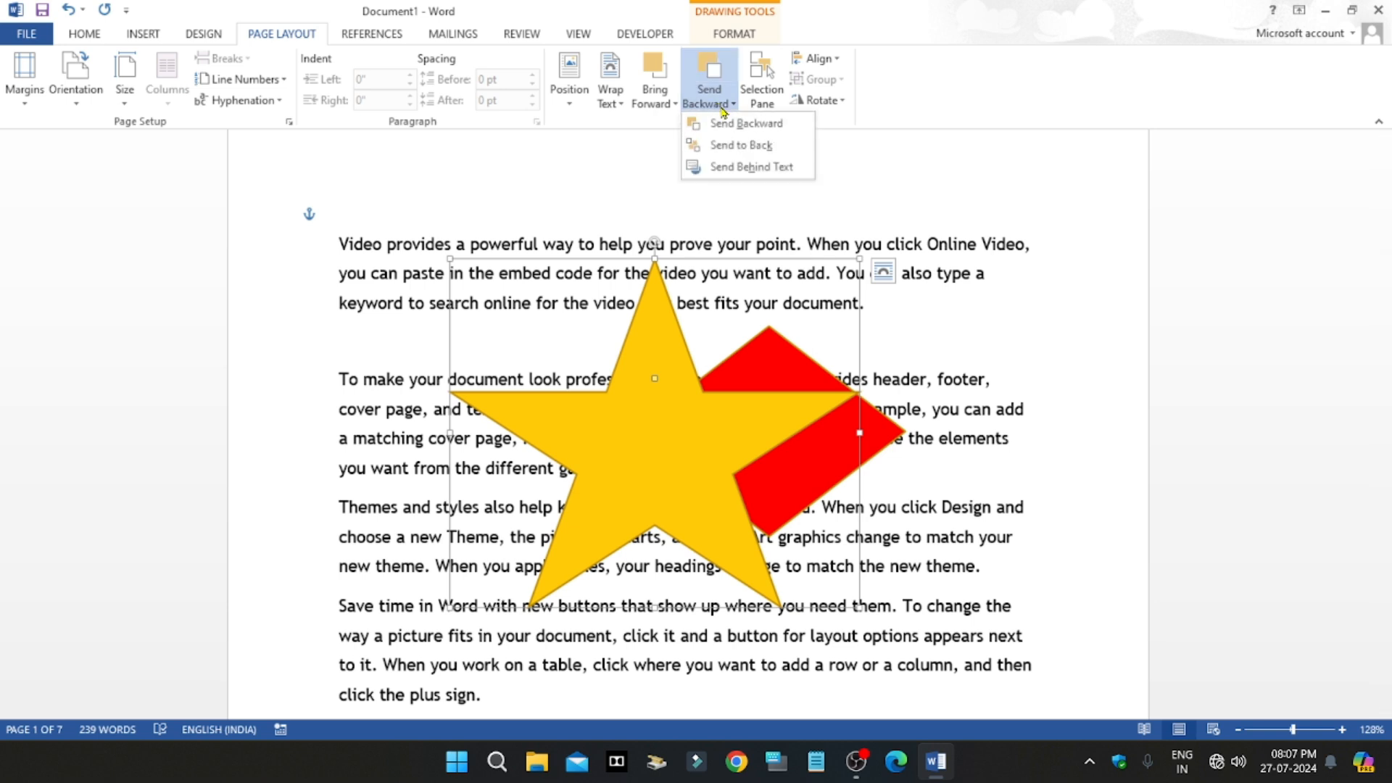
left_click(758, 150)
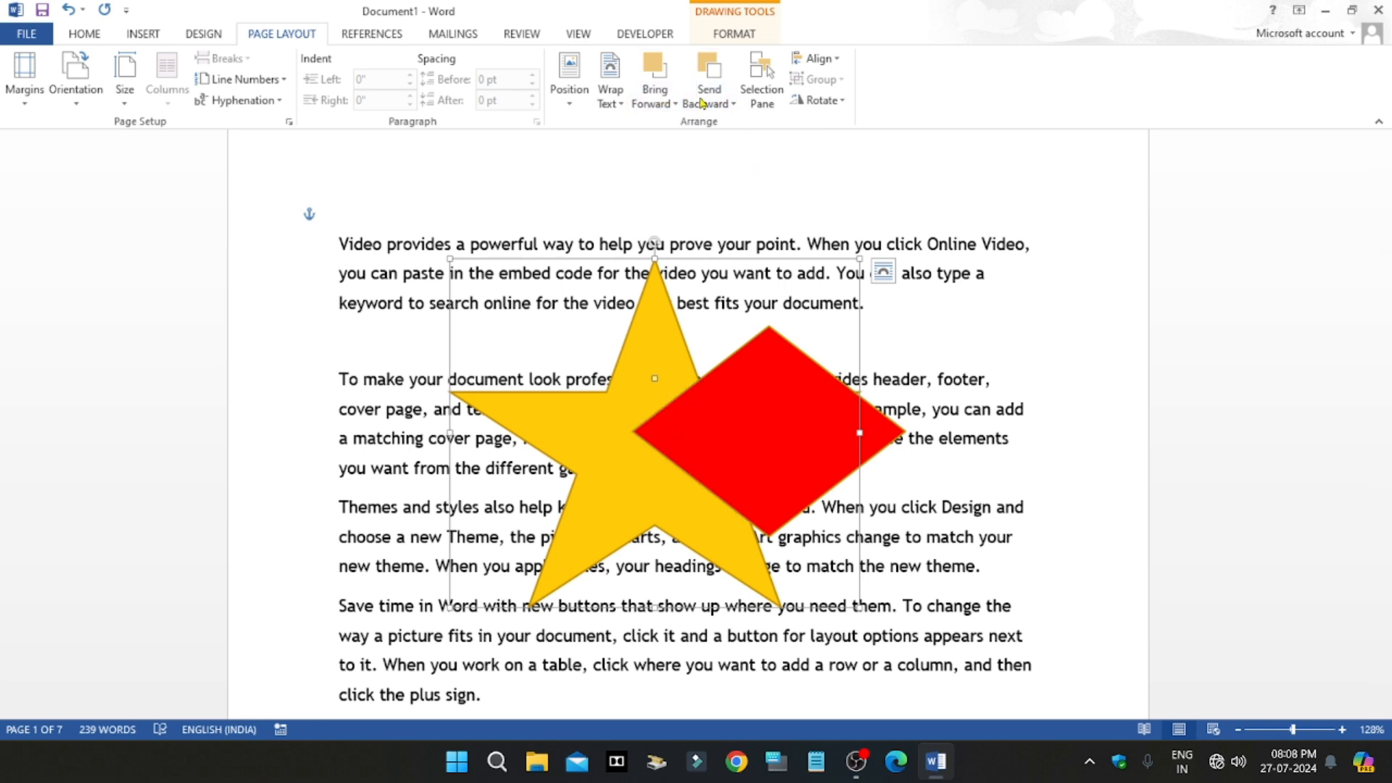
Step: Send the red diamond to the back, beneath the star, and place it behind the text
left_click(760, 475)
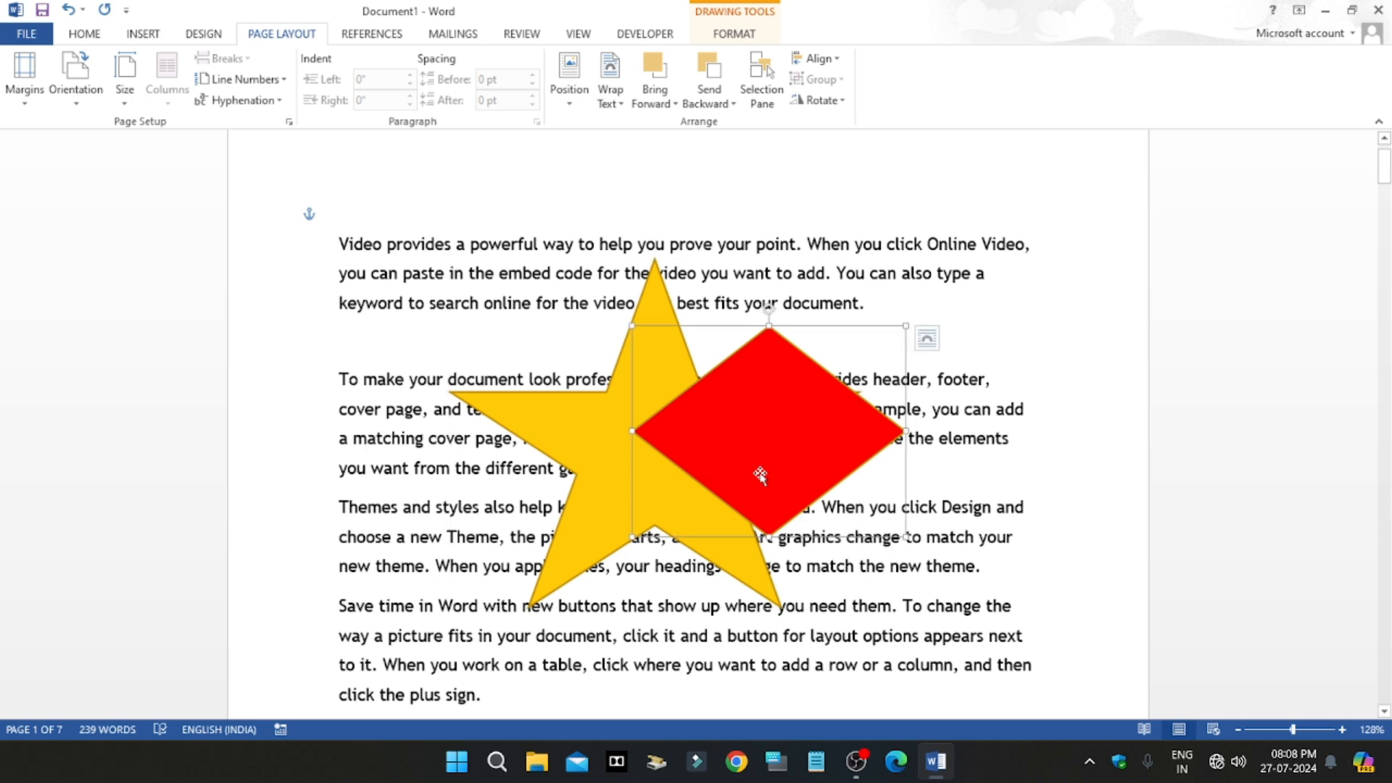
left_click(709, 100)
left_click(747, 142)
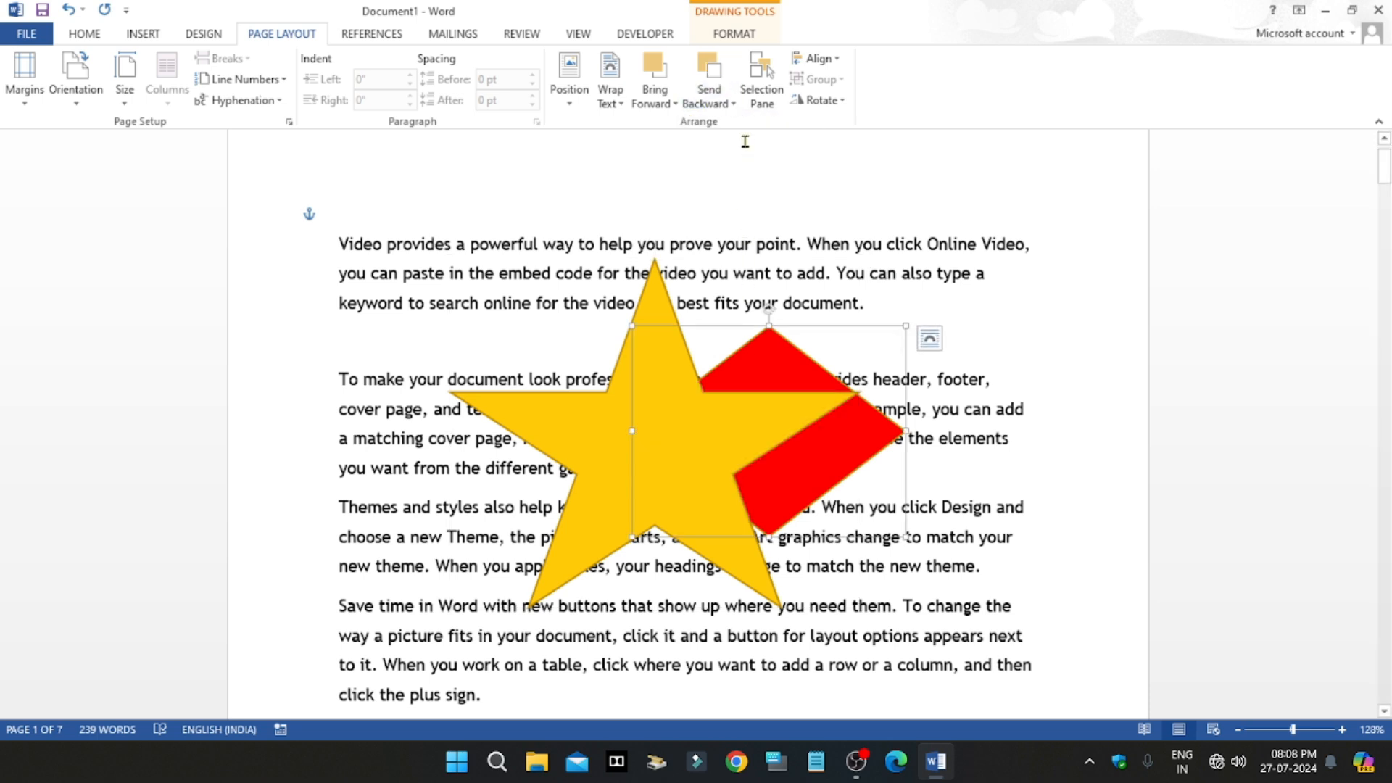
left_click(709, 100)
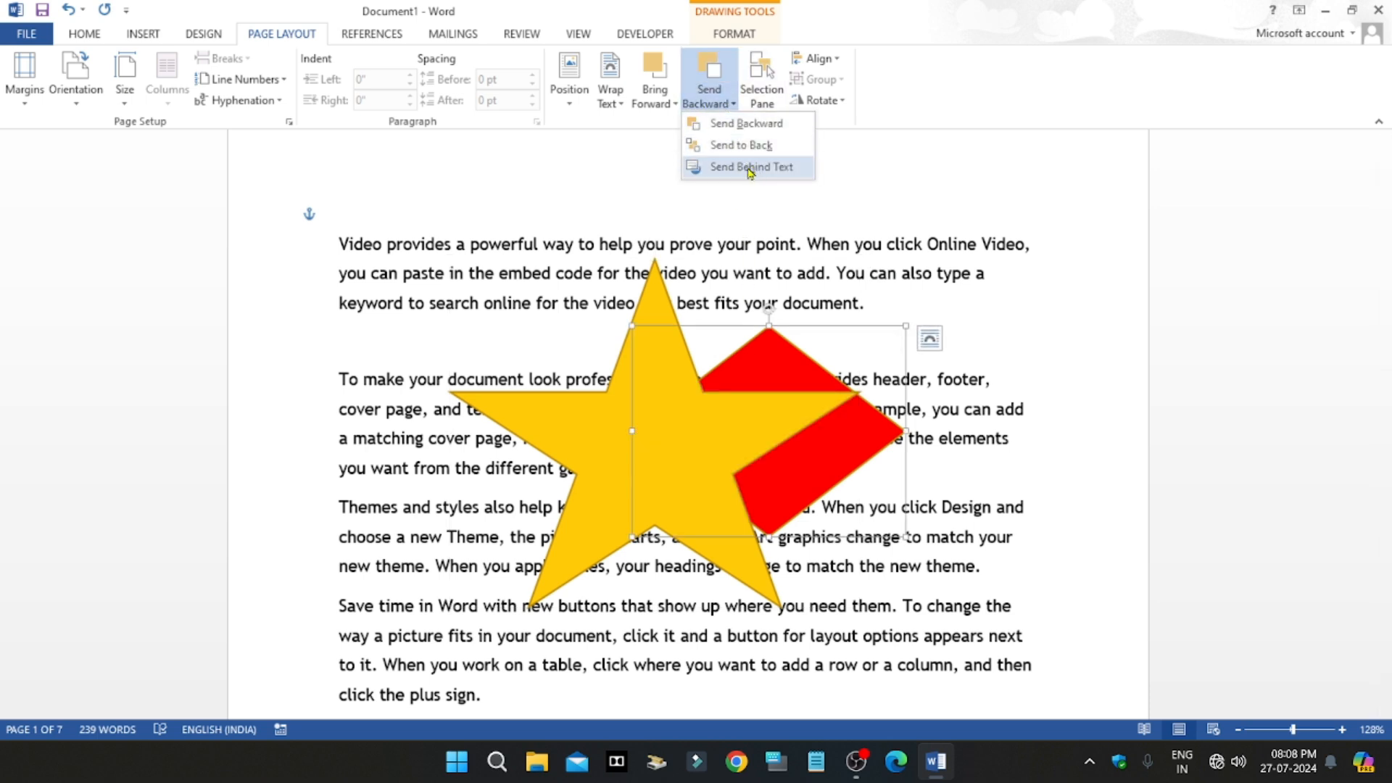
left_click(749, 168)
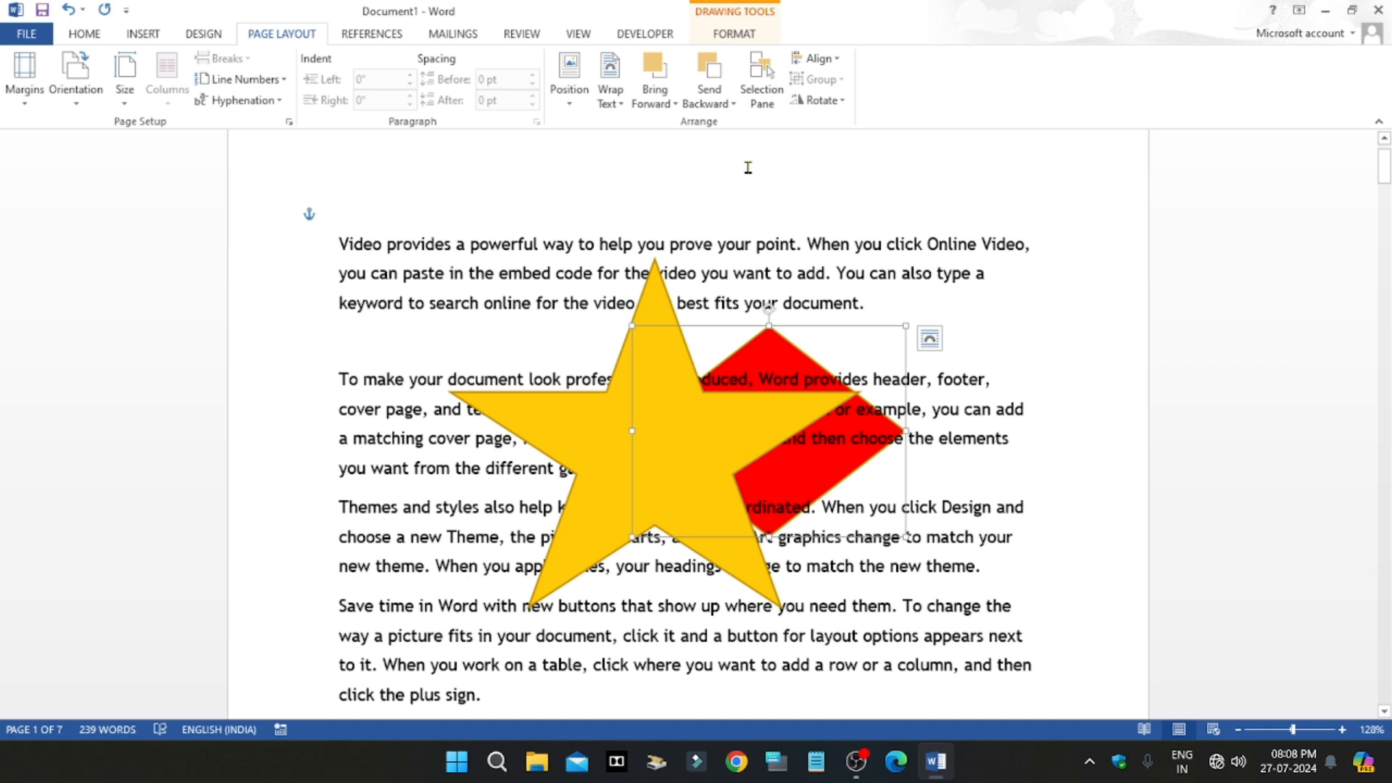
Step: Try to bring the diamond to the front of the star, and select the star
left_click(665, 101)
left_click(696, 144)
left_click(616, 416)
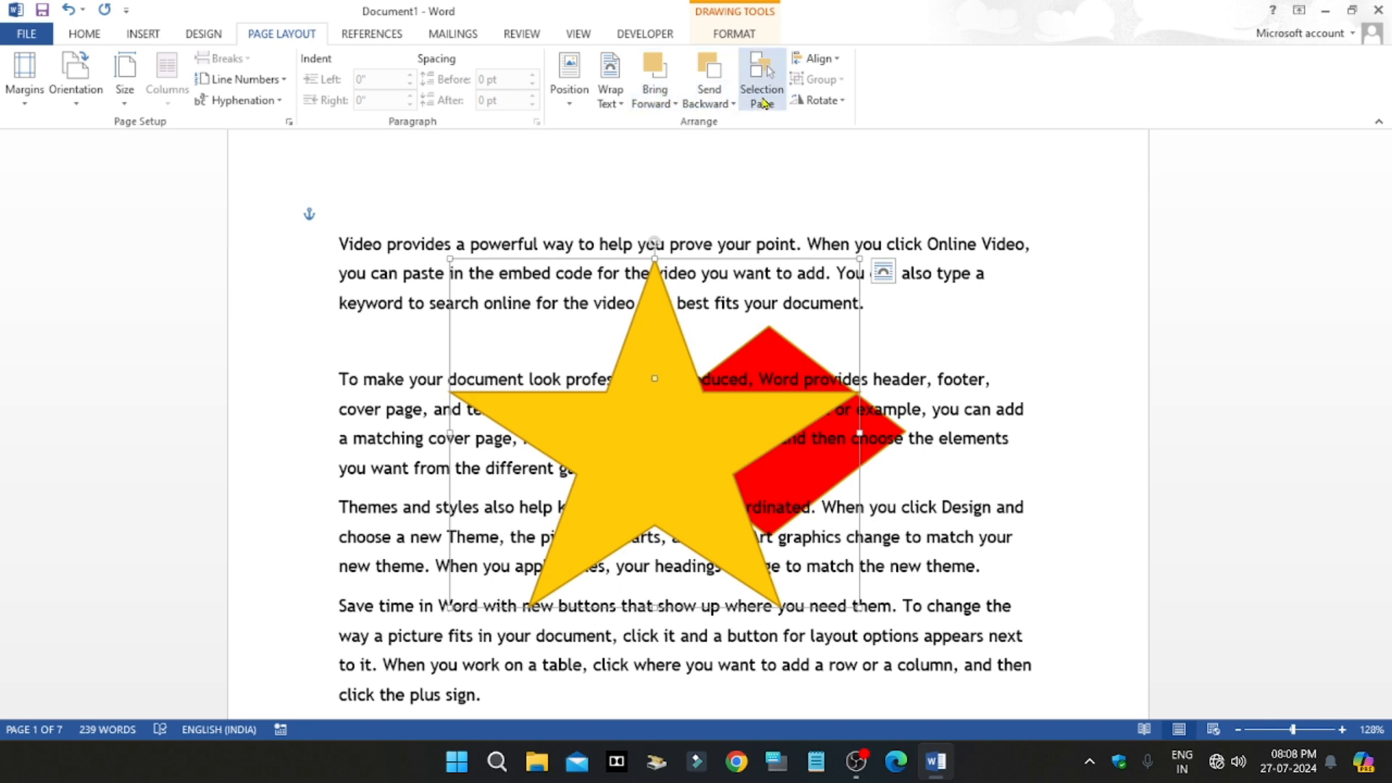
Step: Use the Selection pane to hide the star and the diamond and show both again, leaving the star selected
left_click(762, 102)
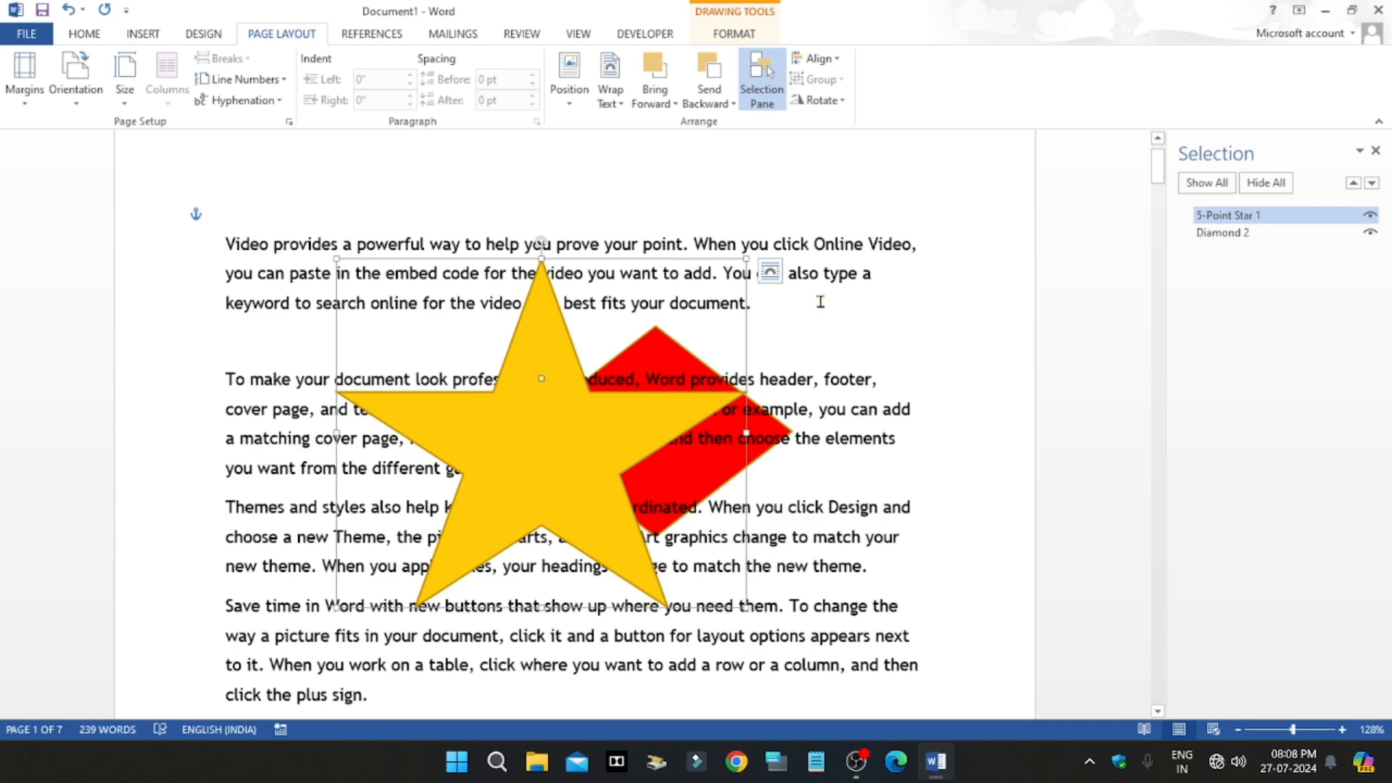
left_click(820, 301)
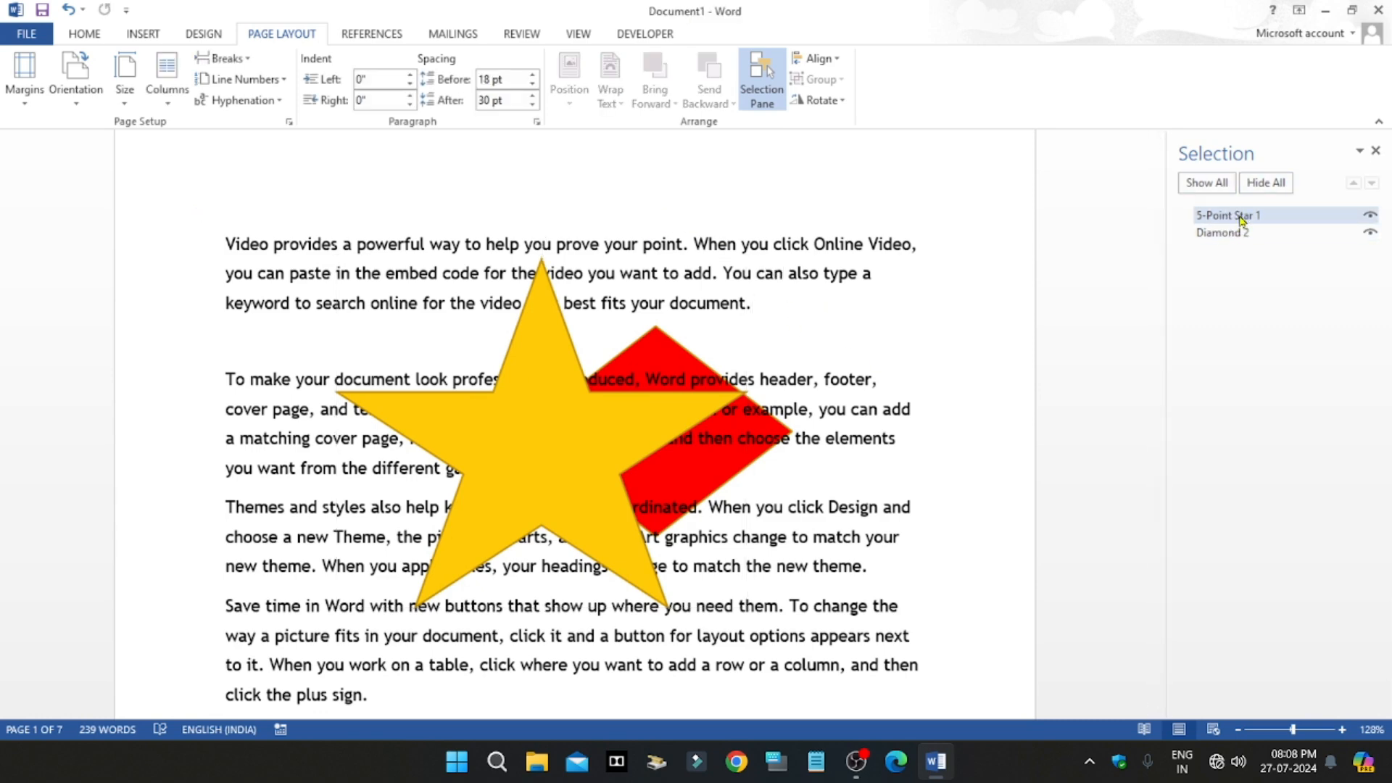
left_click(1370, 215)
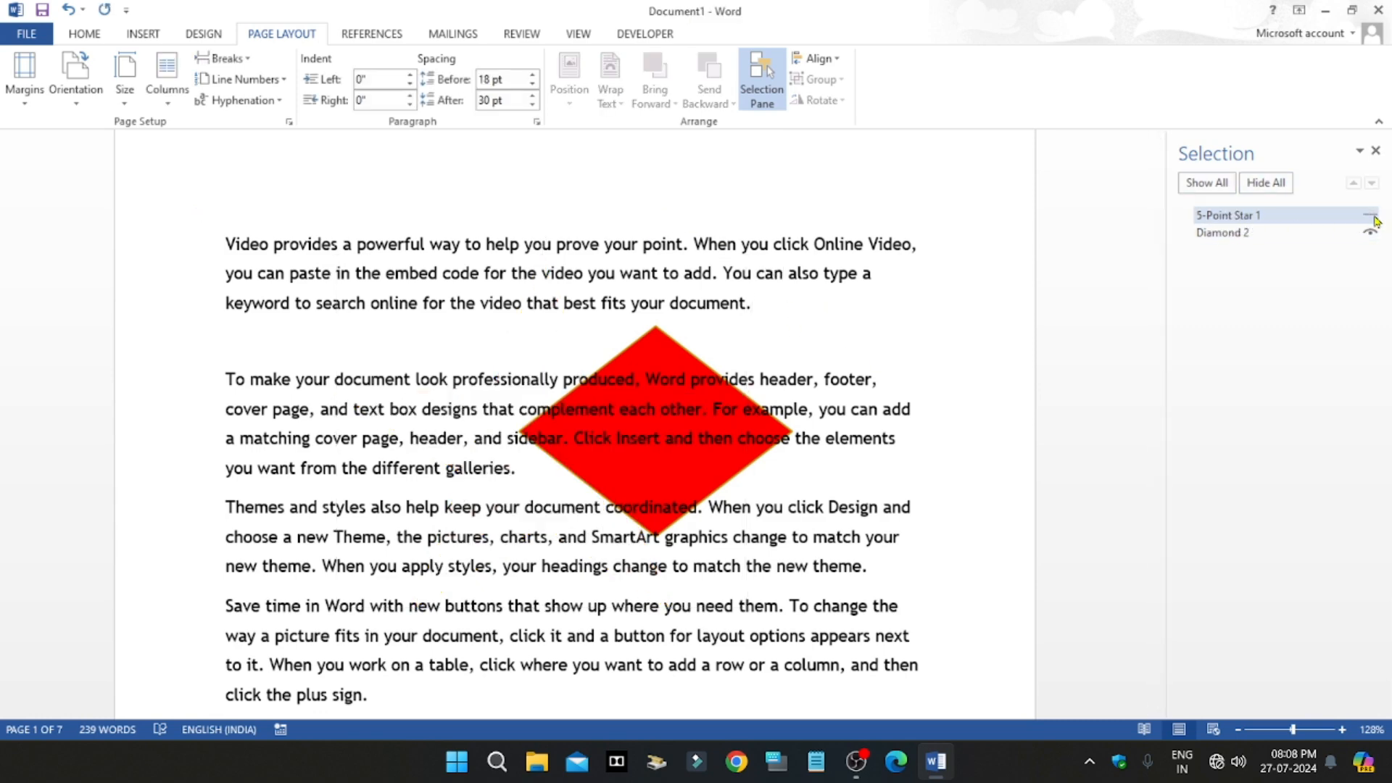
left_click(1370, 231)
left_click(1370, 215)
left_click(1369, 231)
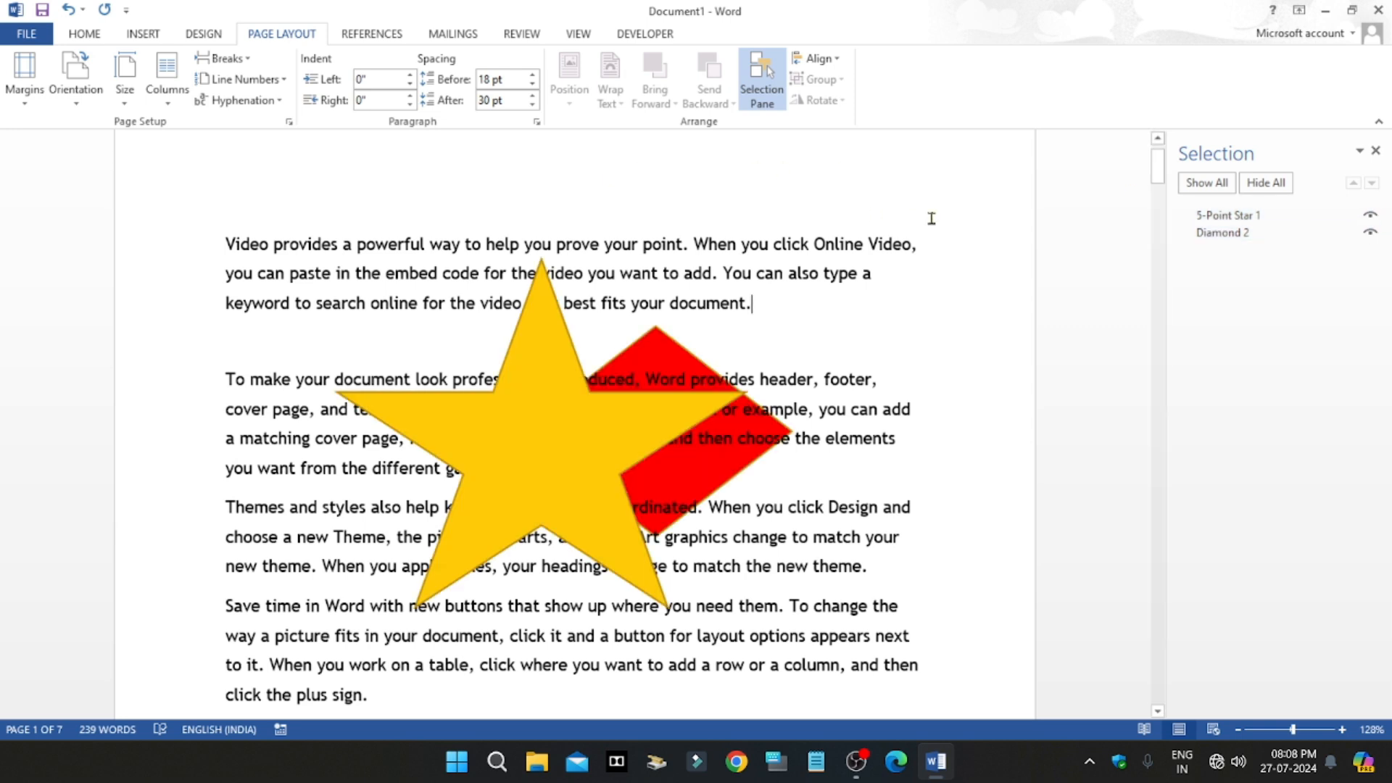
left_click(512, 438)
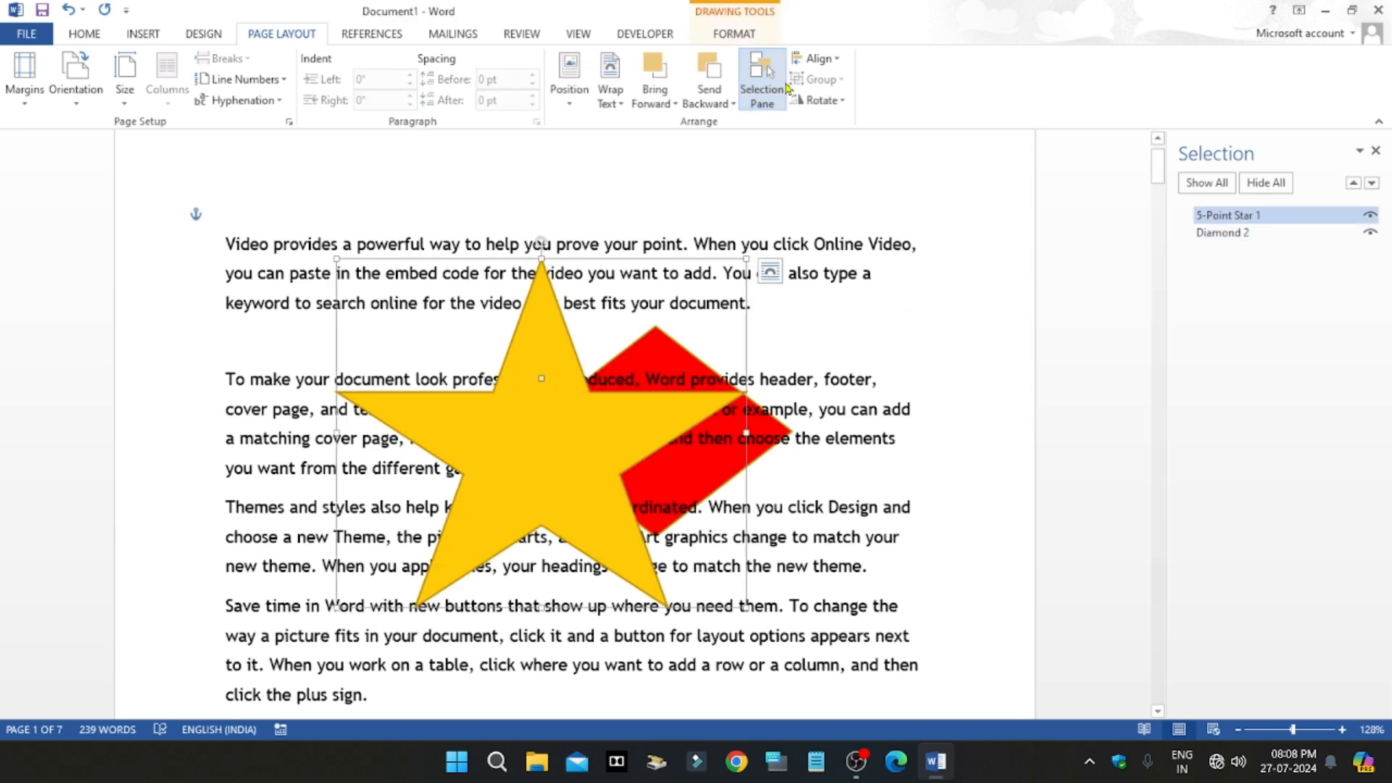
left_click(1375, 150)
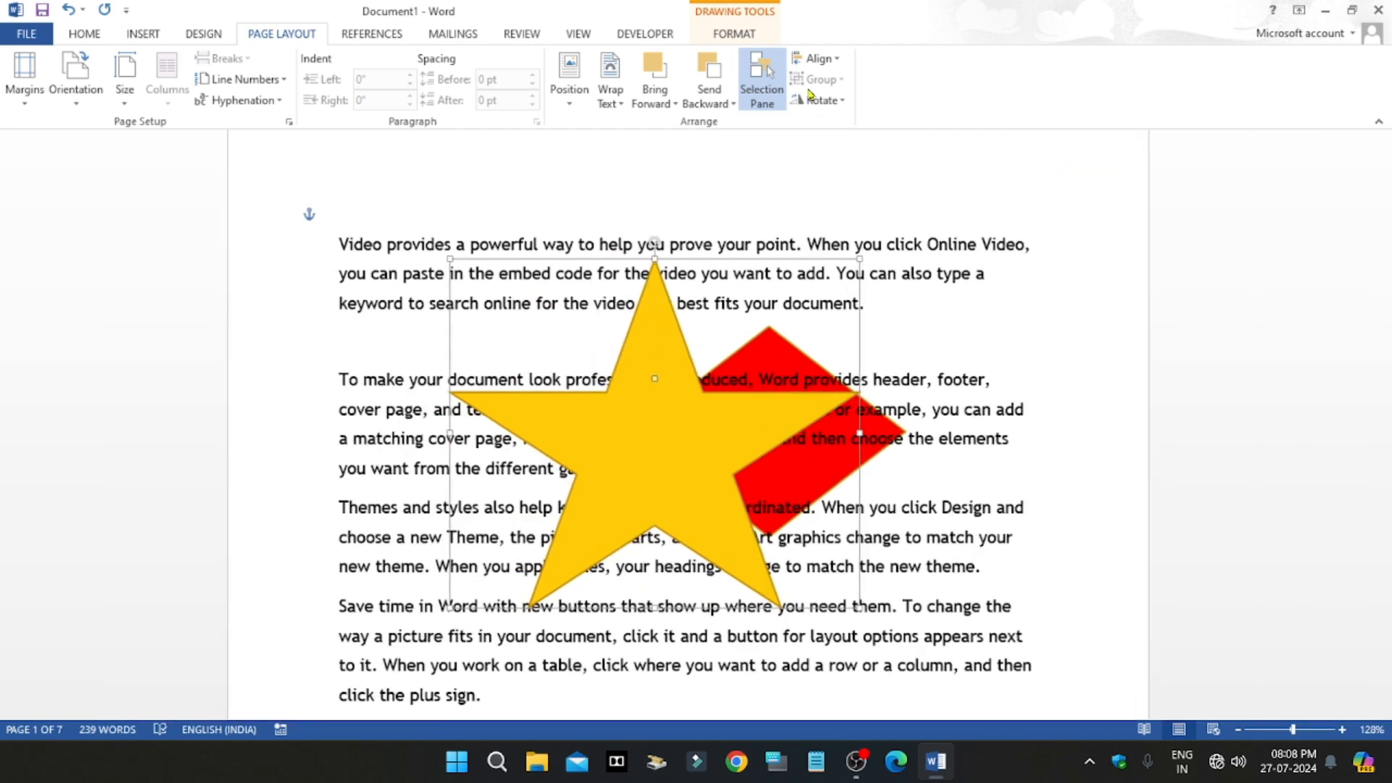
Step: Align the star to the left margin and to the right margin
left_click(833, 60)
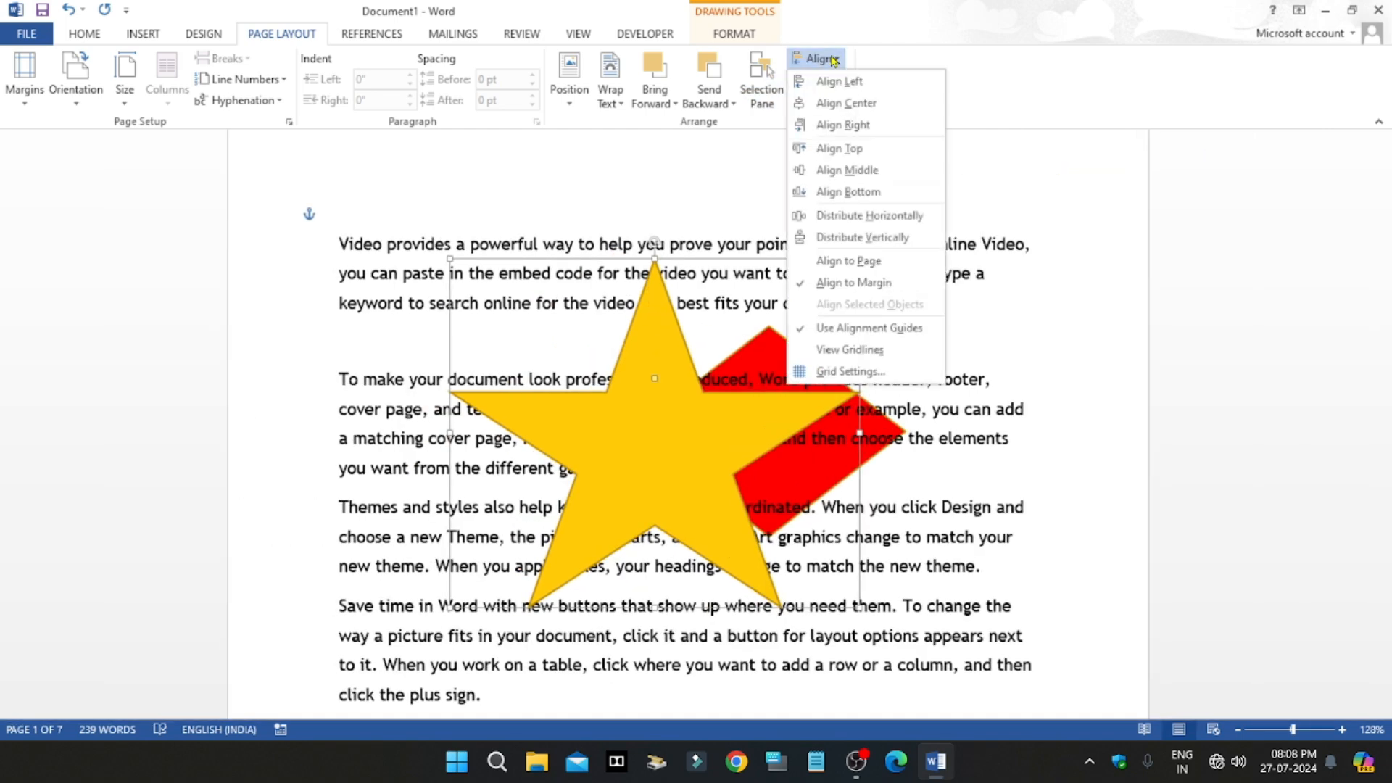
left_click(837, 82)
left_click(835, 60)
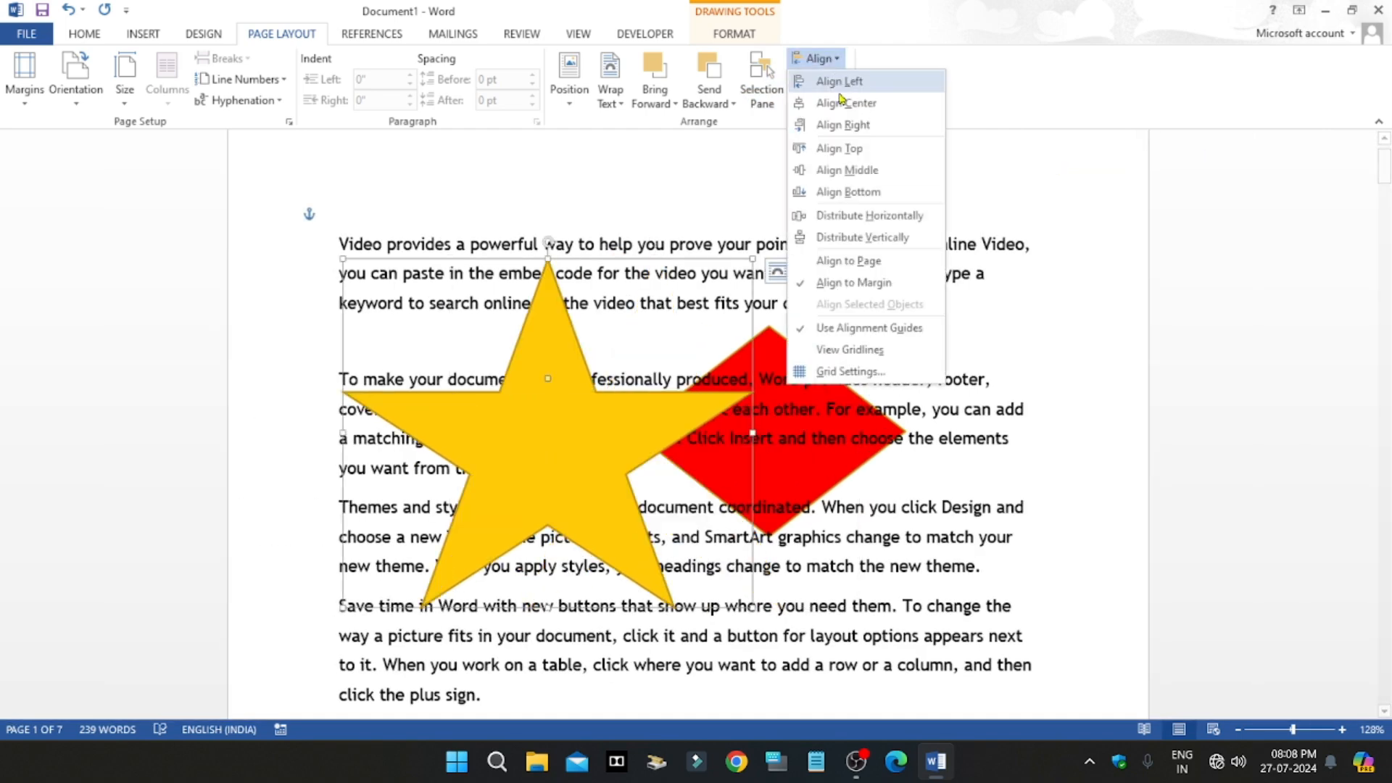
left_click(839, 124)
Step: Align the star to the top margin and to the bottom margin
left_click(836, 60)
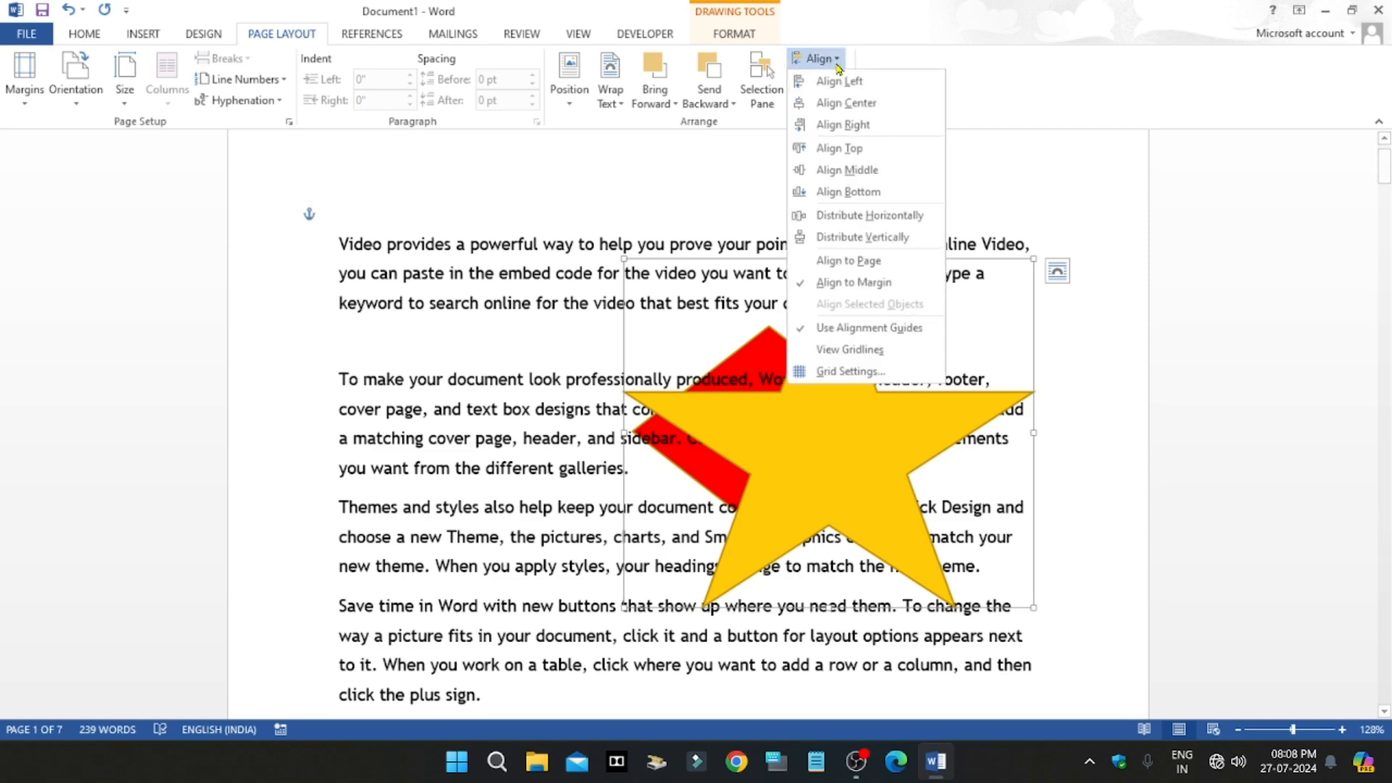
left_click(838, 144)
left_click(836, 60)
left_click(844, 192)
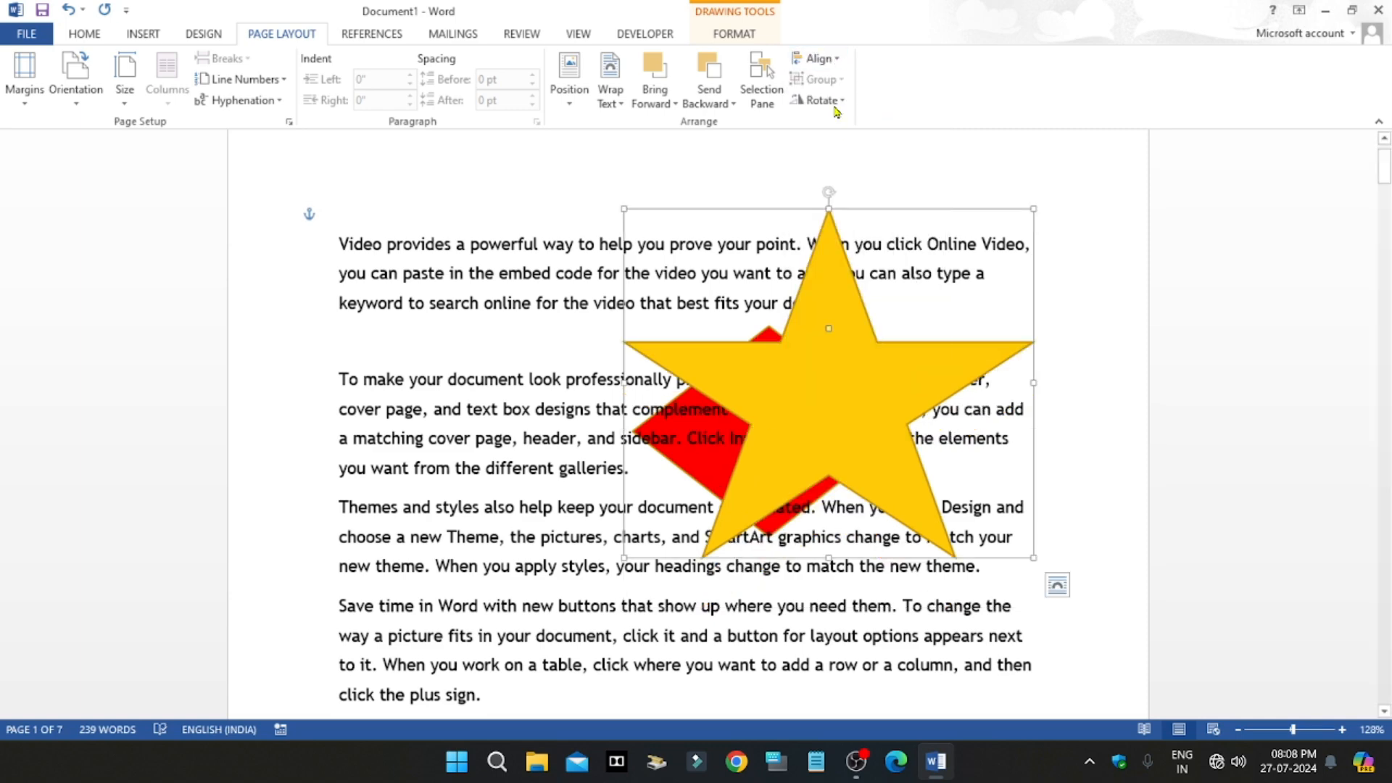
left_click(835, 60)
left_click(996, 296)
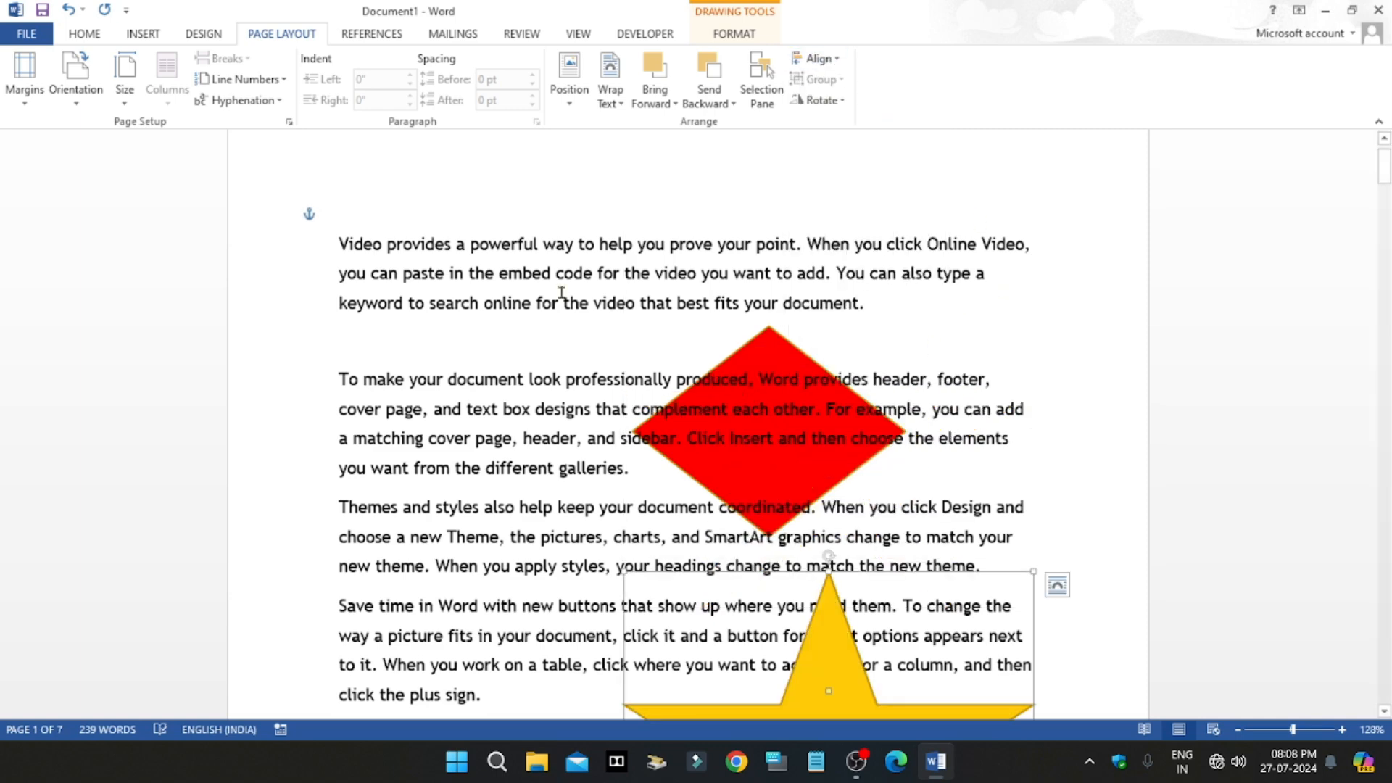
Step: Delete the red diamond from the second and third paragraphs
left_click(403, 246)
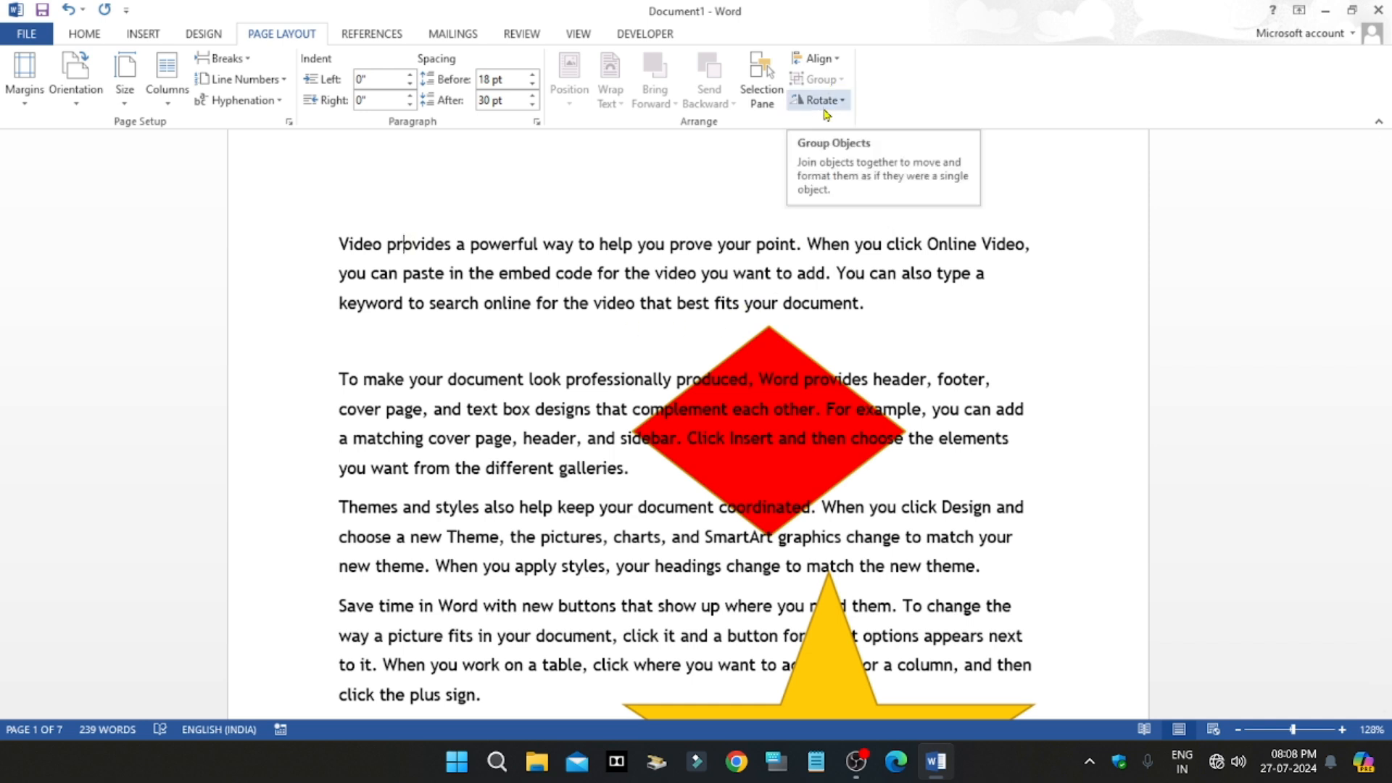
left_click(391, 278)
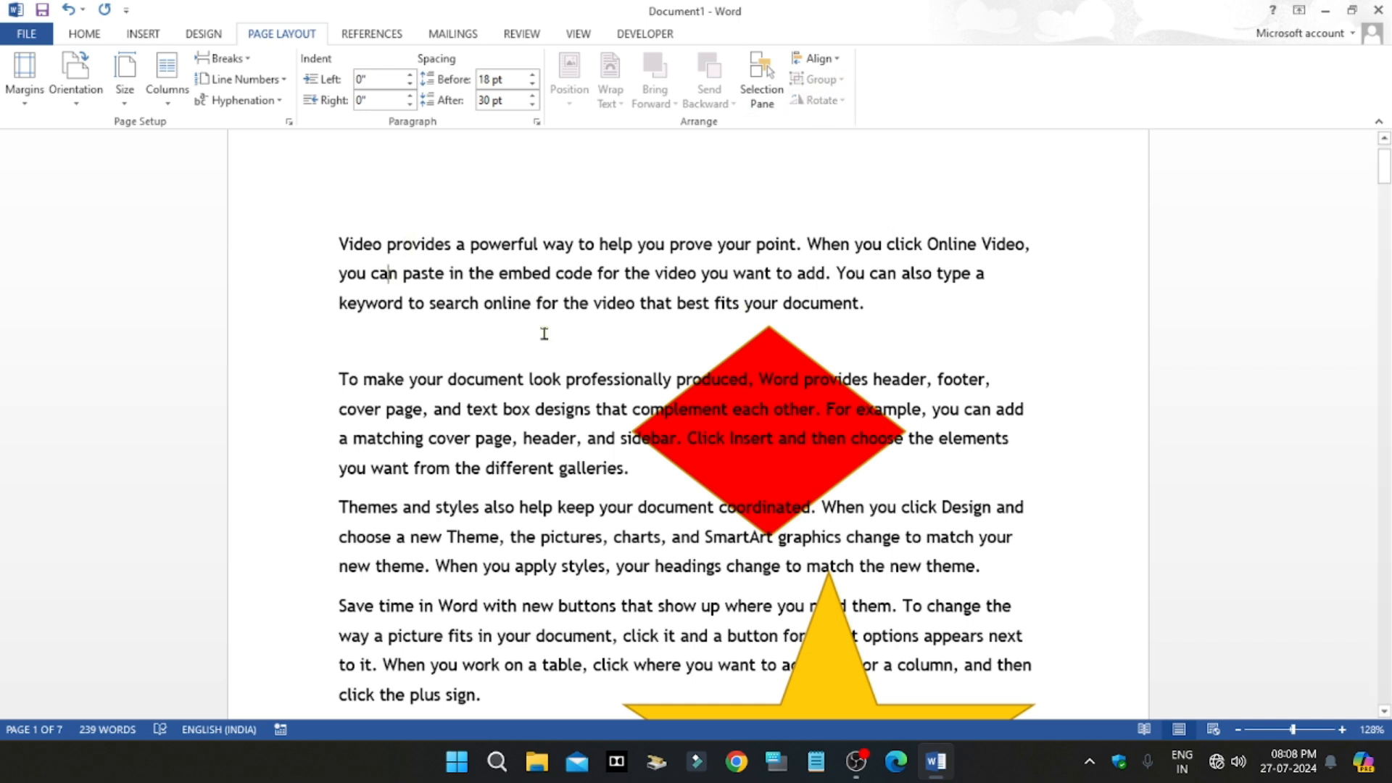
left_click(802, 466)
key("Delete")
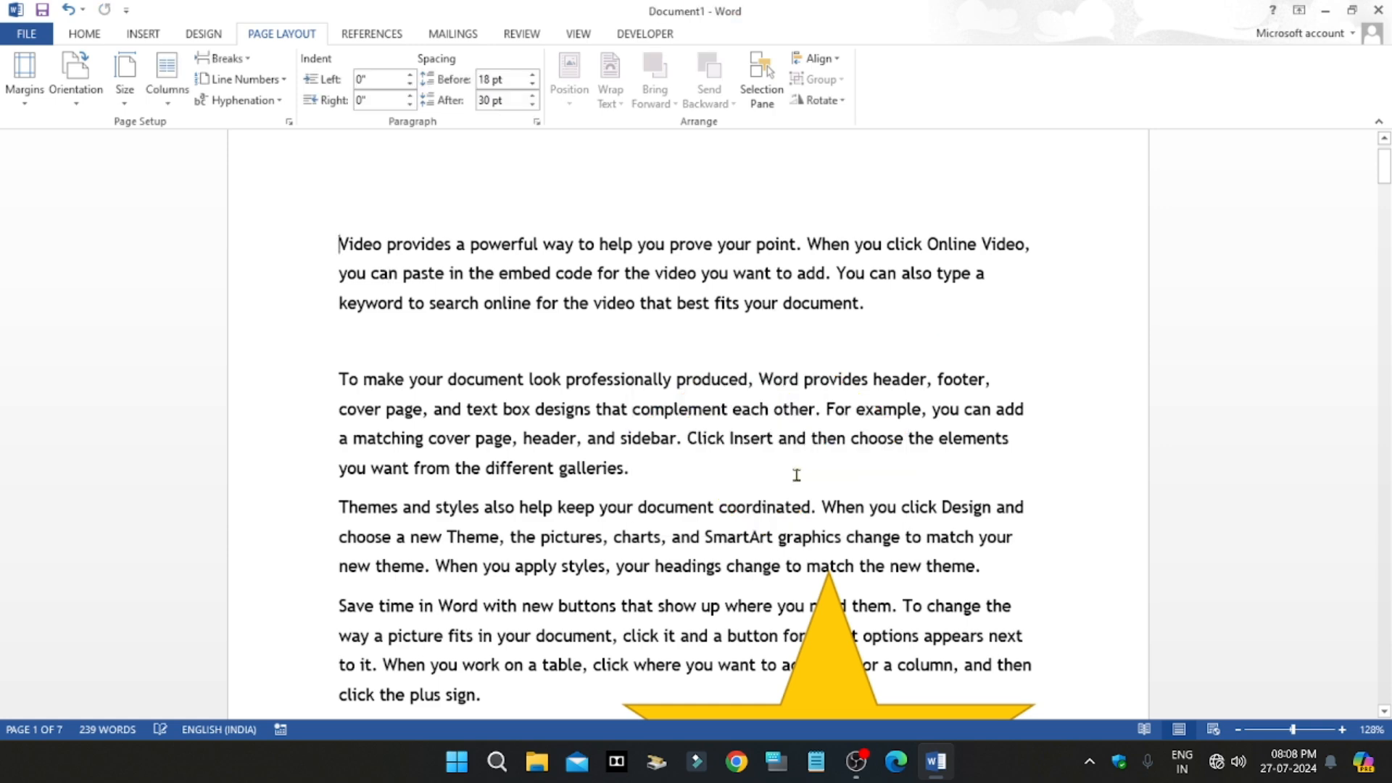
Step: Shrink the star considerably and move it over the beginning of the second paragraph
scroll(798, 475, "down", 4)
left_click(827, 529)
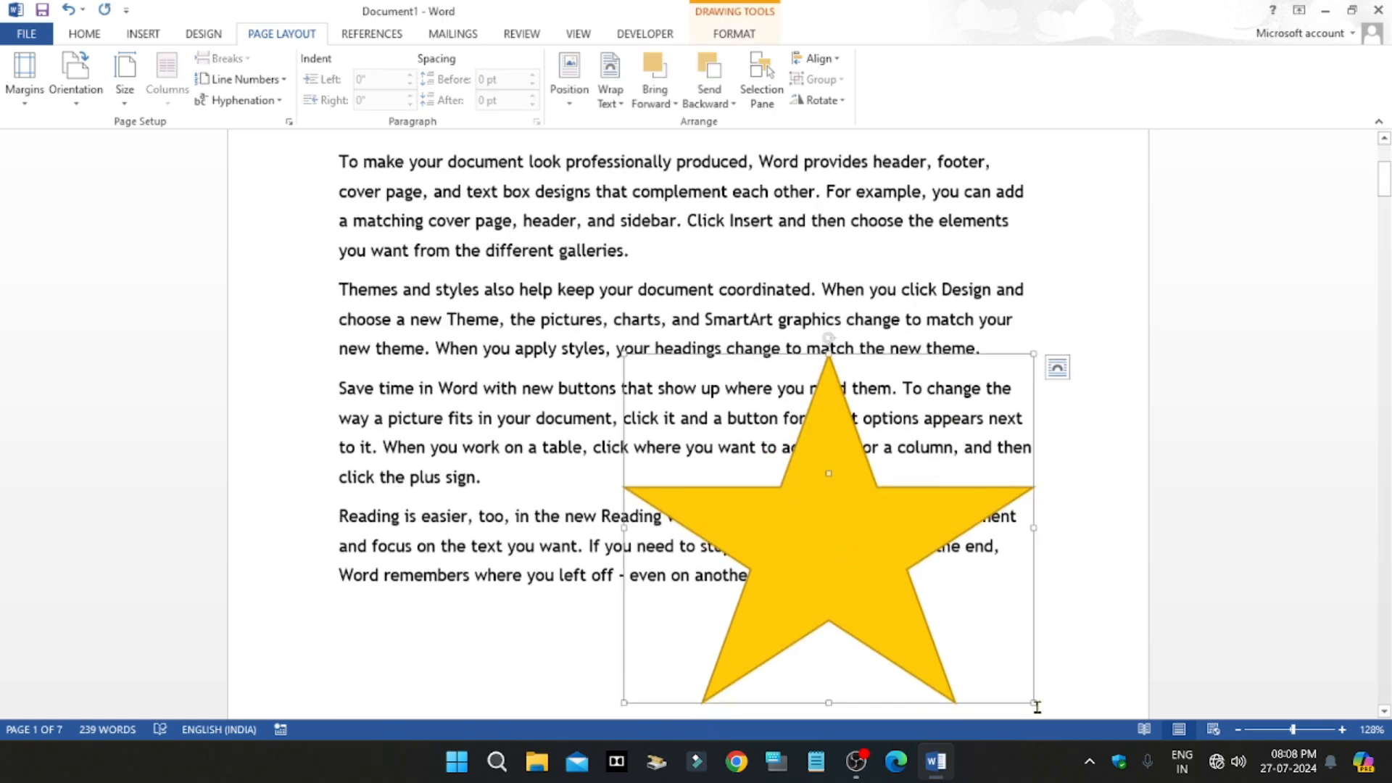
left_click_drag(1034, 705, 757, 449)
scroll(716, 499, "up", 2)
left_click_drag(716, 499, 434, 272)
left_click(592, 389)
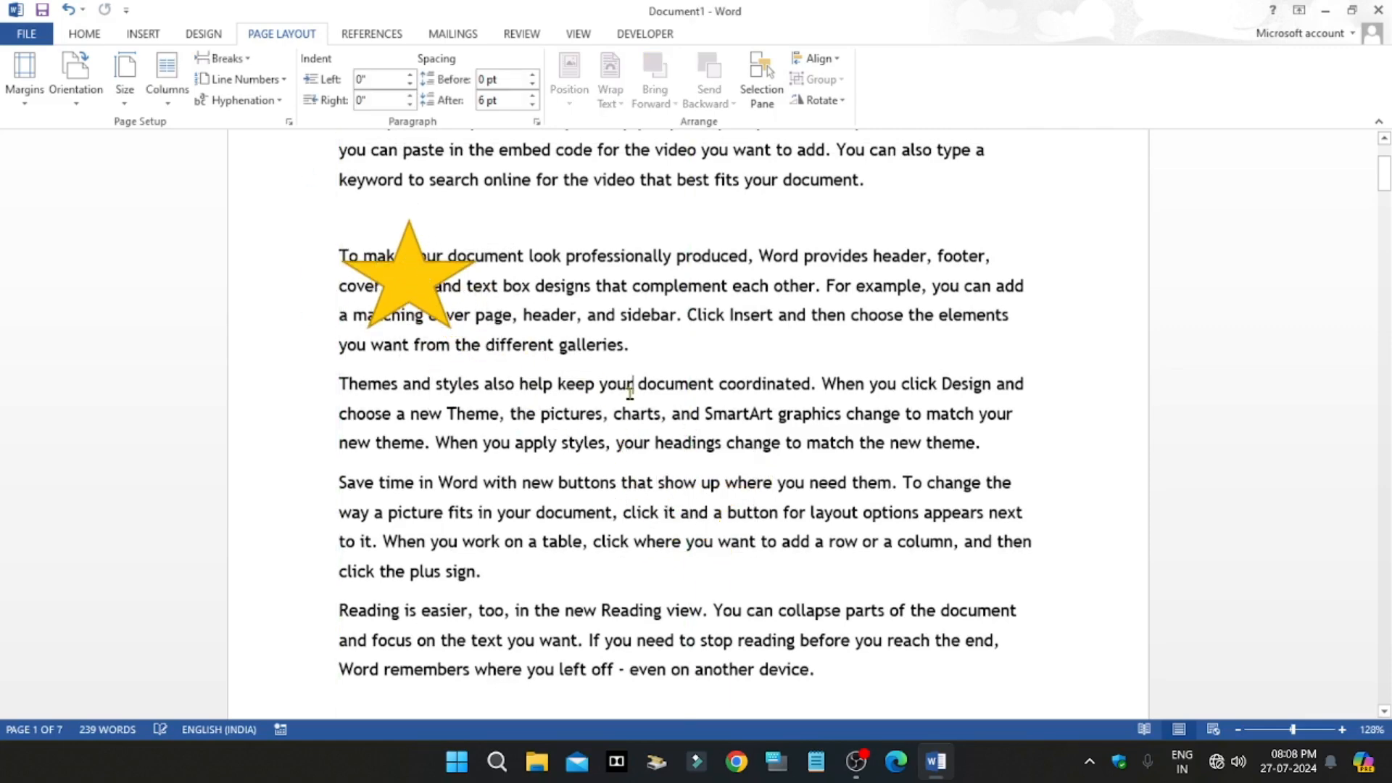
Step: Draw a second five-point star about 1.17" high and 1.35" wide beside the first one, over the second paragraph
scroll(592, 389, "up", 3)
left_click(143, 33)
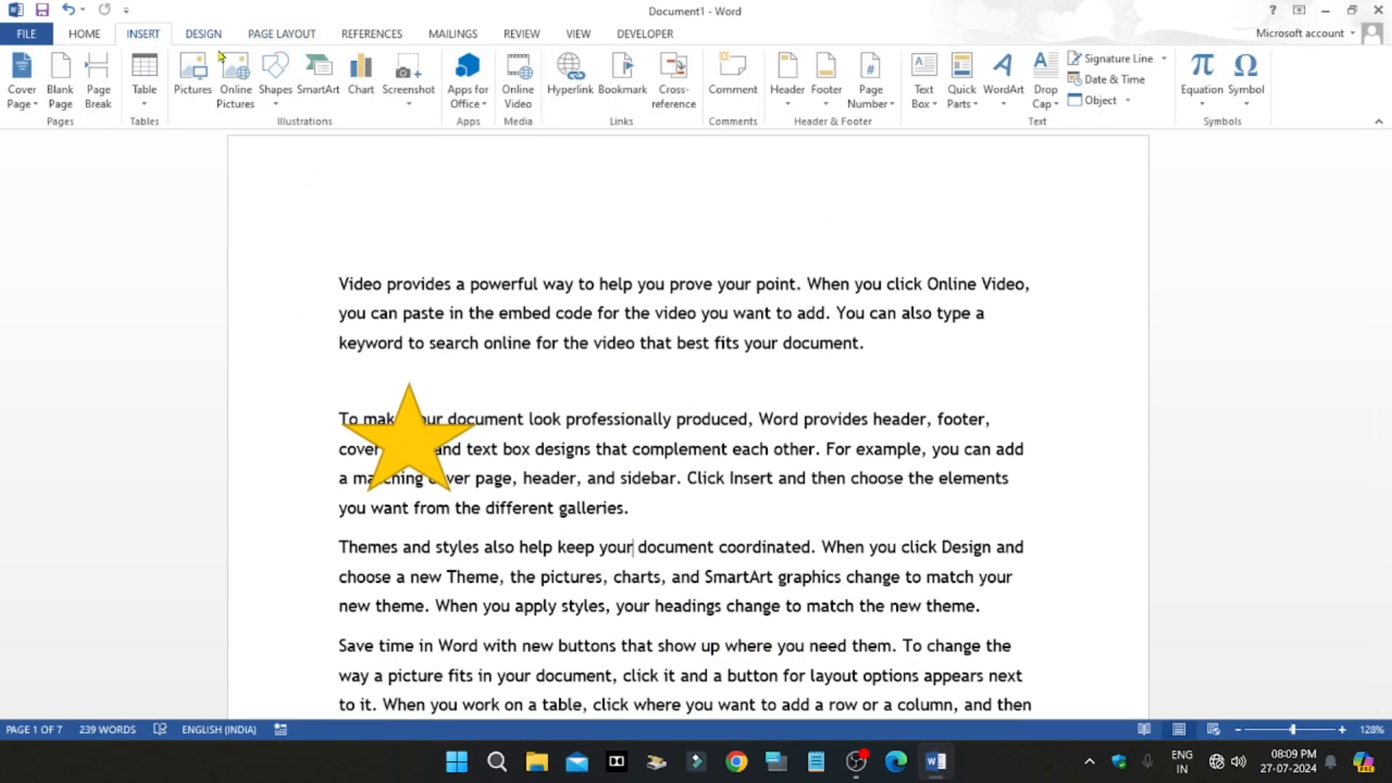
left_click(267, 81)
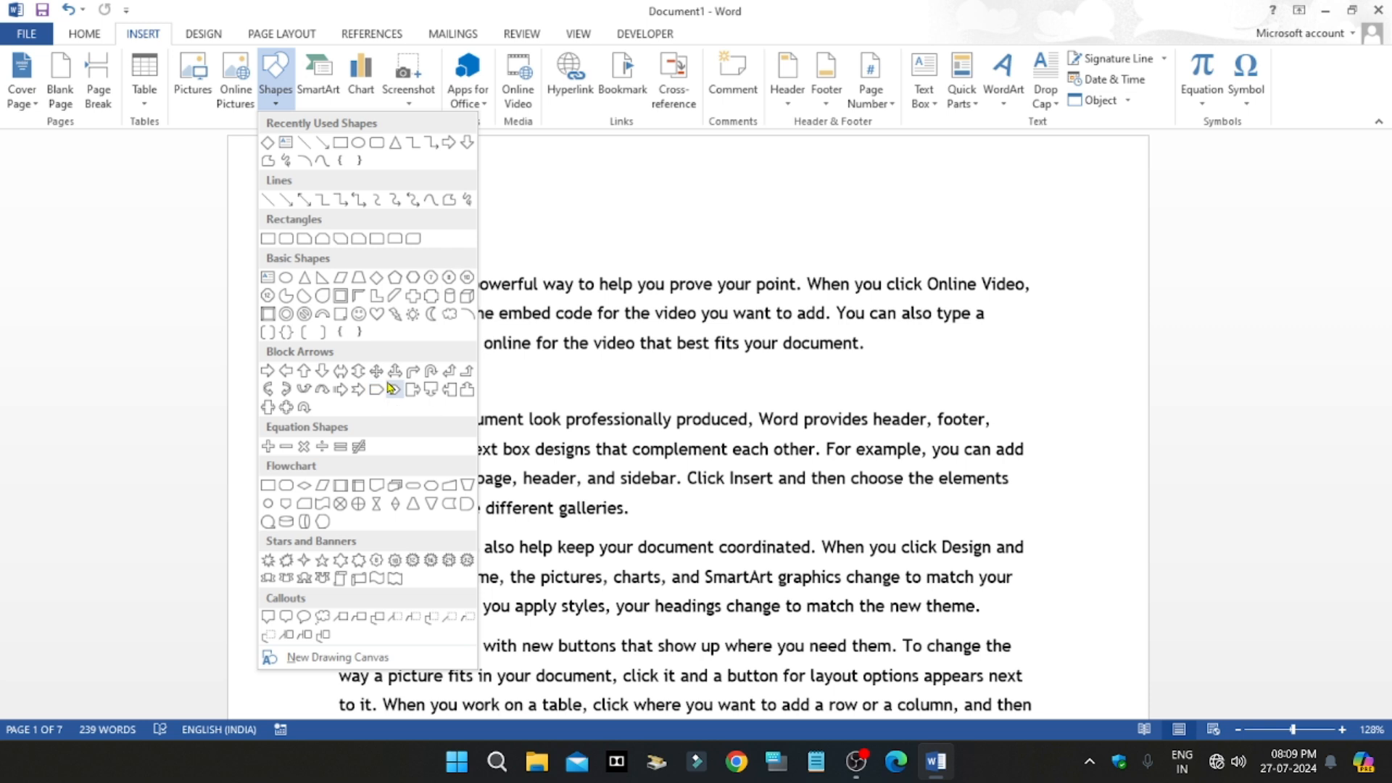
left_click(322, 567)
mouse_move(487, 390)
left_mouse_down()
mouse_move(552, 472)
mouse_move(638, 522)
left_mouse_up()
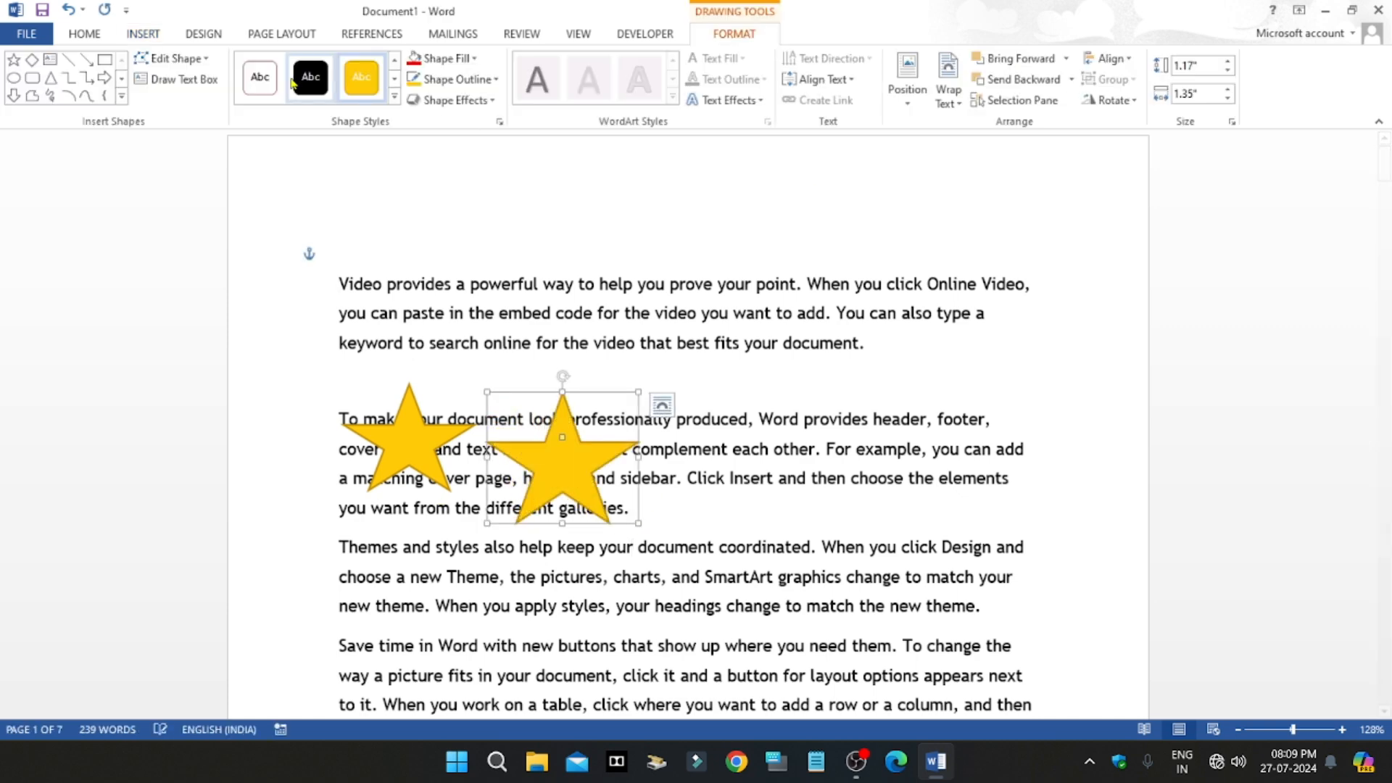
Step: Draw a six-point star about 1.04" high over the end of the first paragraph and widen it
left_click(144, 36)
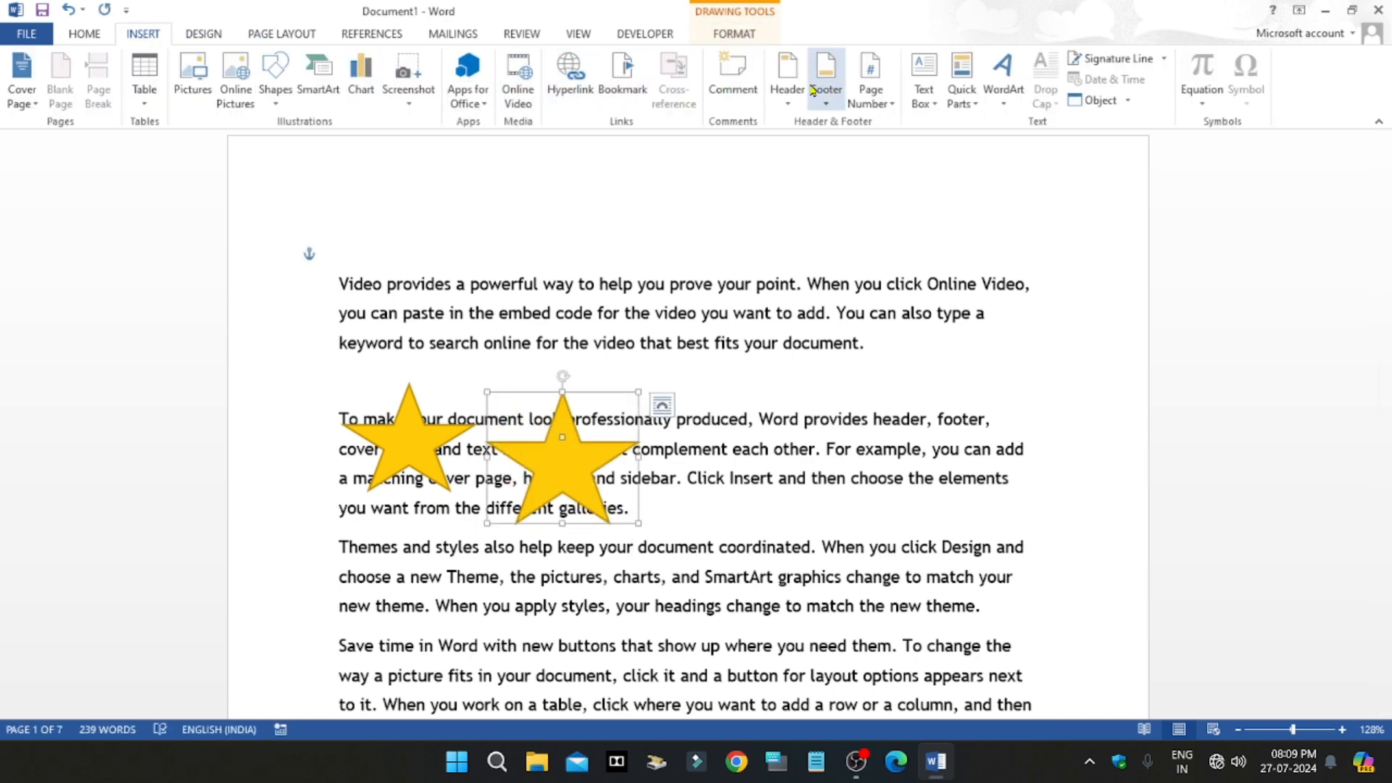
left_click(275, 76)
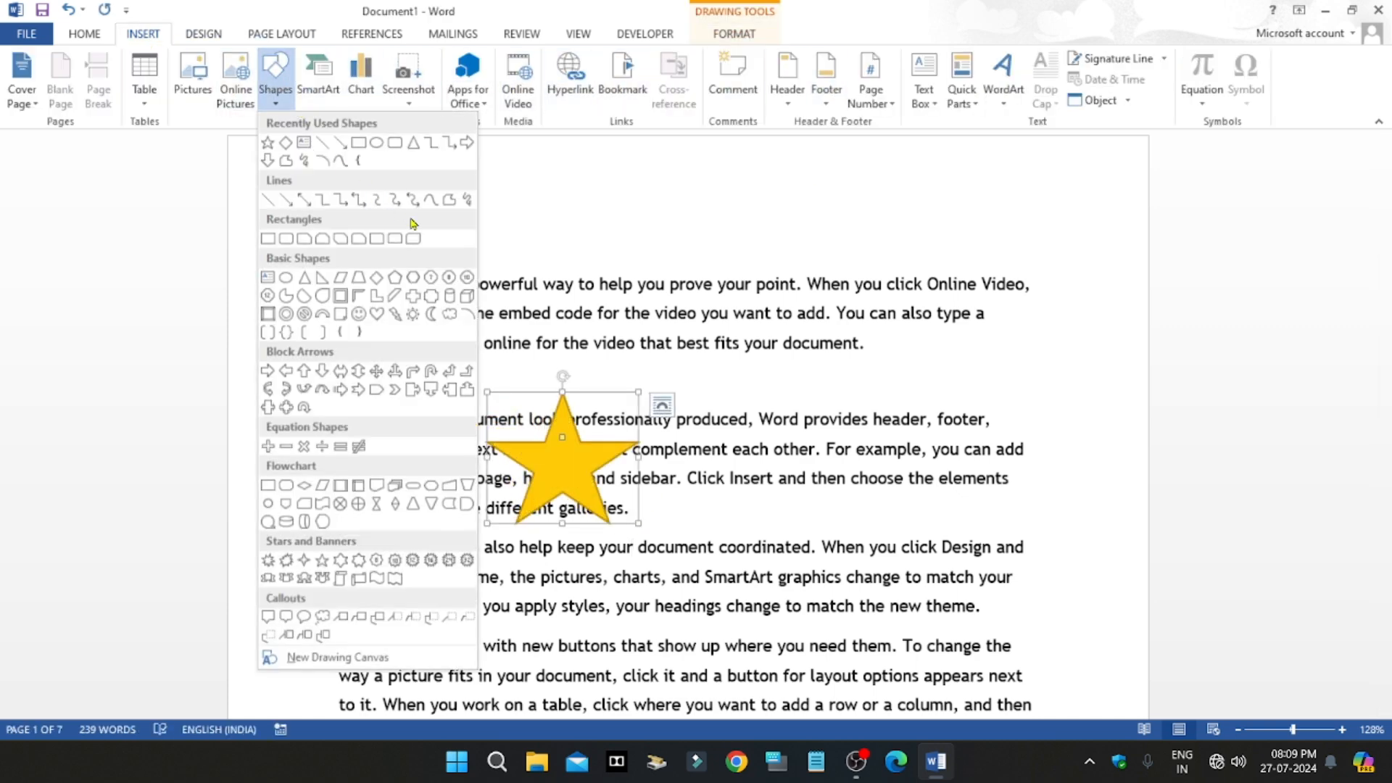
left_click(340, 559)
left_click_drag(737, 311, 830, 428)
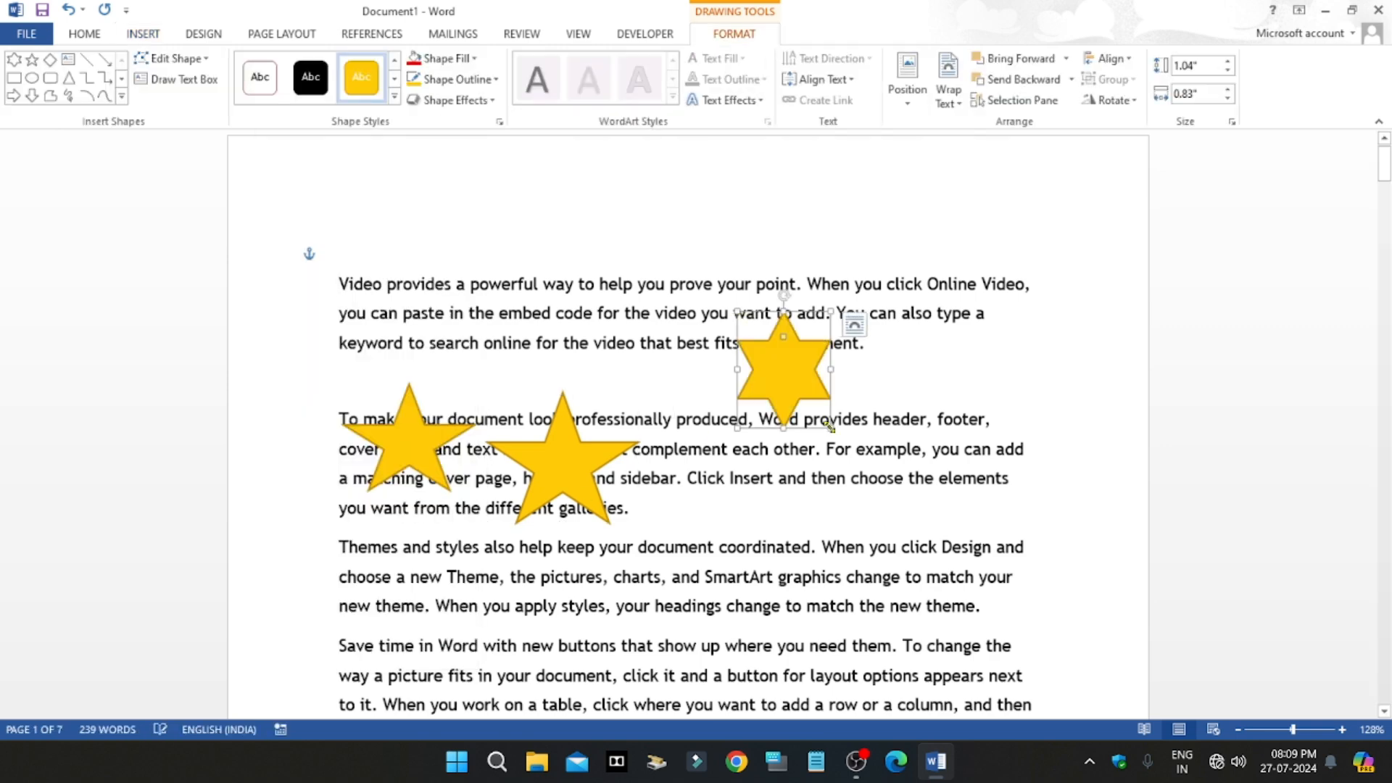
left_click_drag(834, 369, 876, 368)
left_click(937, 421)
Step: Move the second five-point star up over the first paragraph and deselect it
mouse_move(622, 470)
left_mouse_down()
mouse_move(646, 424)
mouse_move(628, 277)
mouse_move(608, 282)
left_mouse_up()
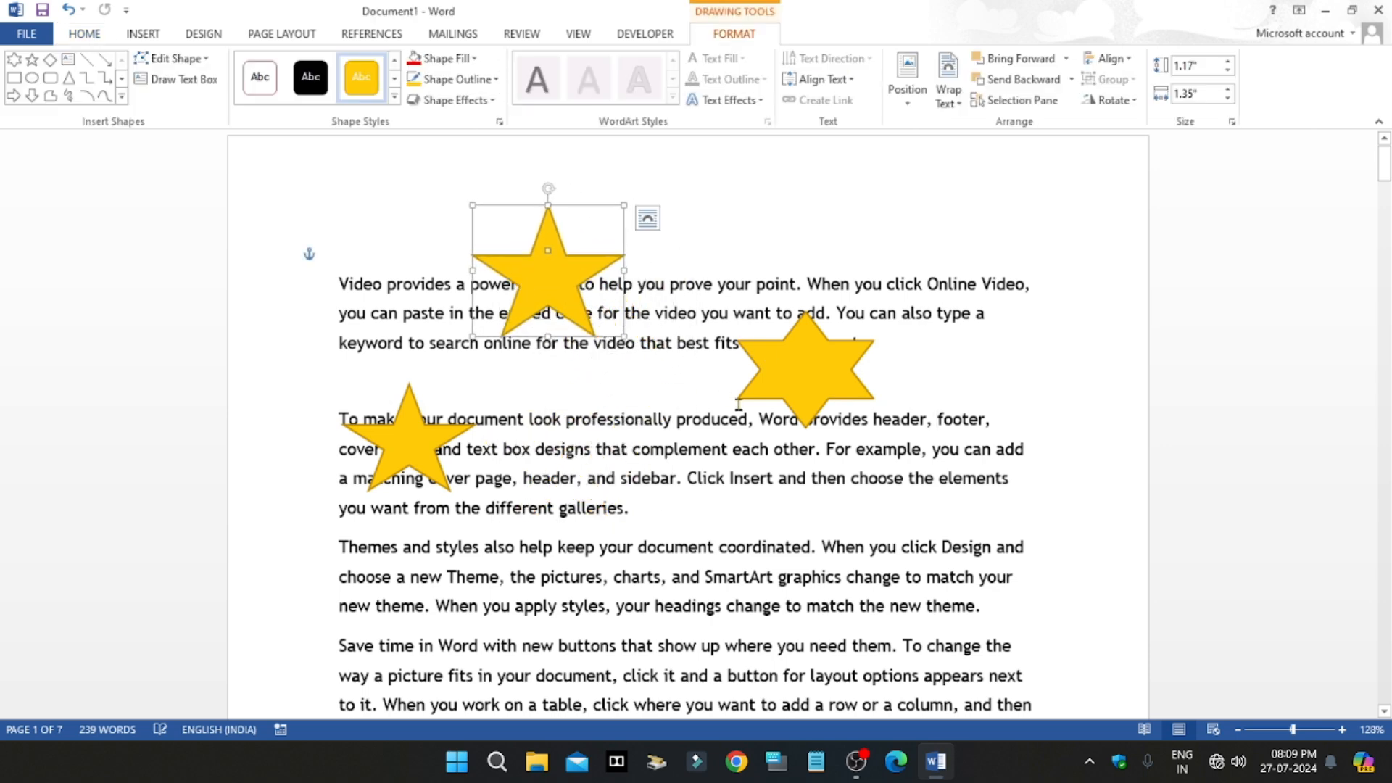
left_click(631, 448)
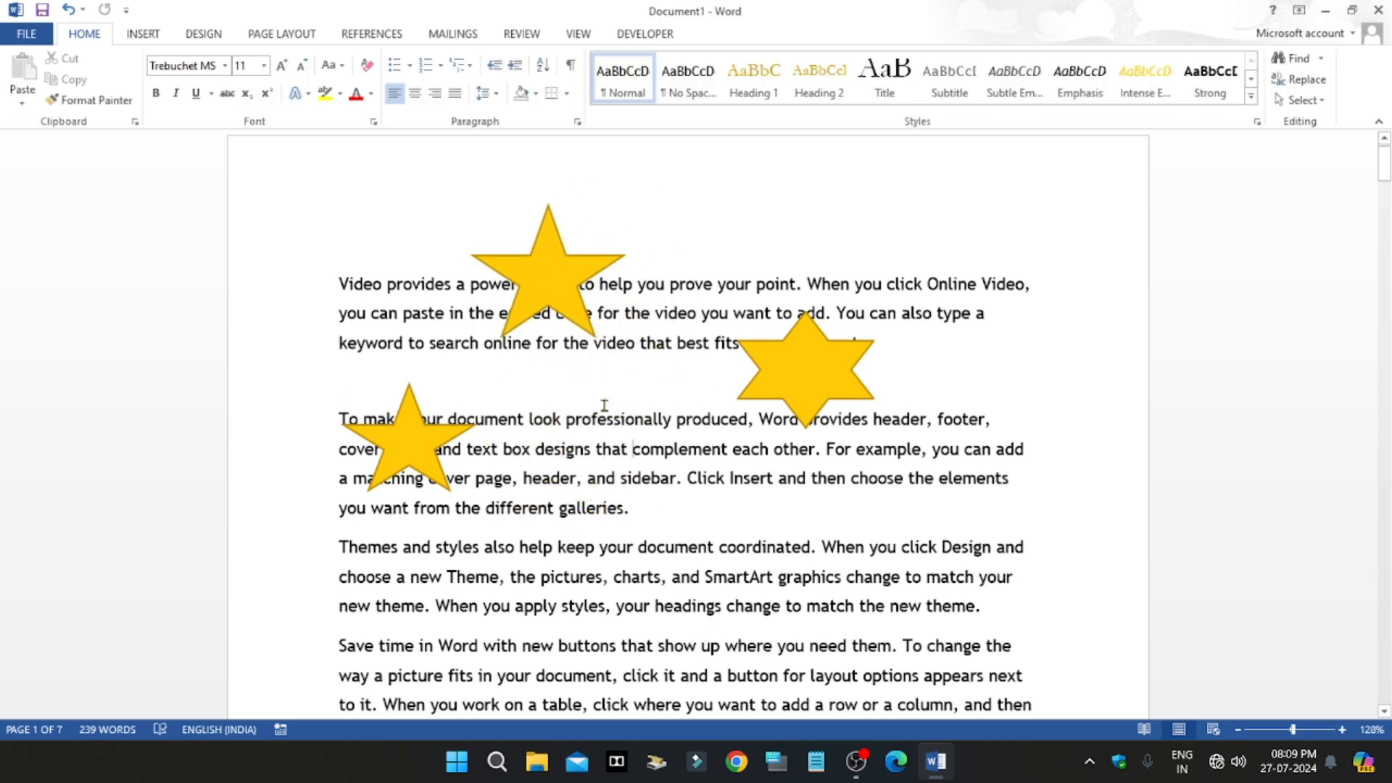
Step: Group the two five-point stars and the six-point star, and move the group down and right across the first three paragraphs
left_click(530, 275)
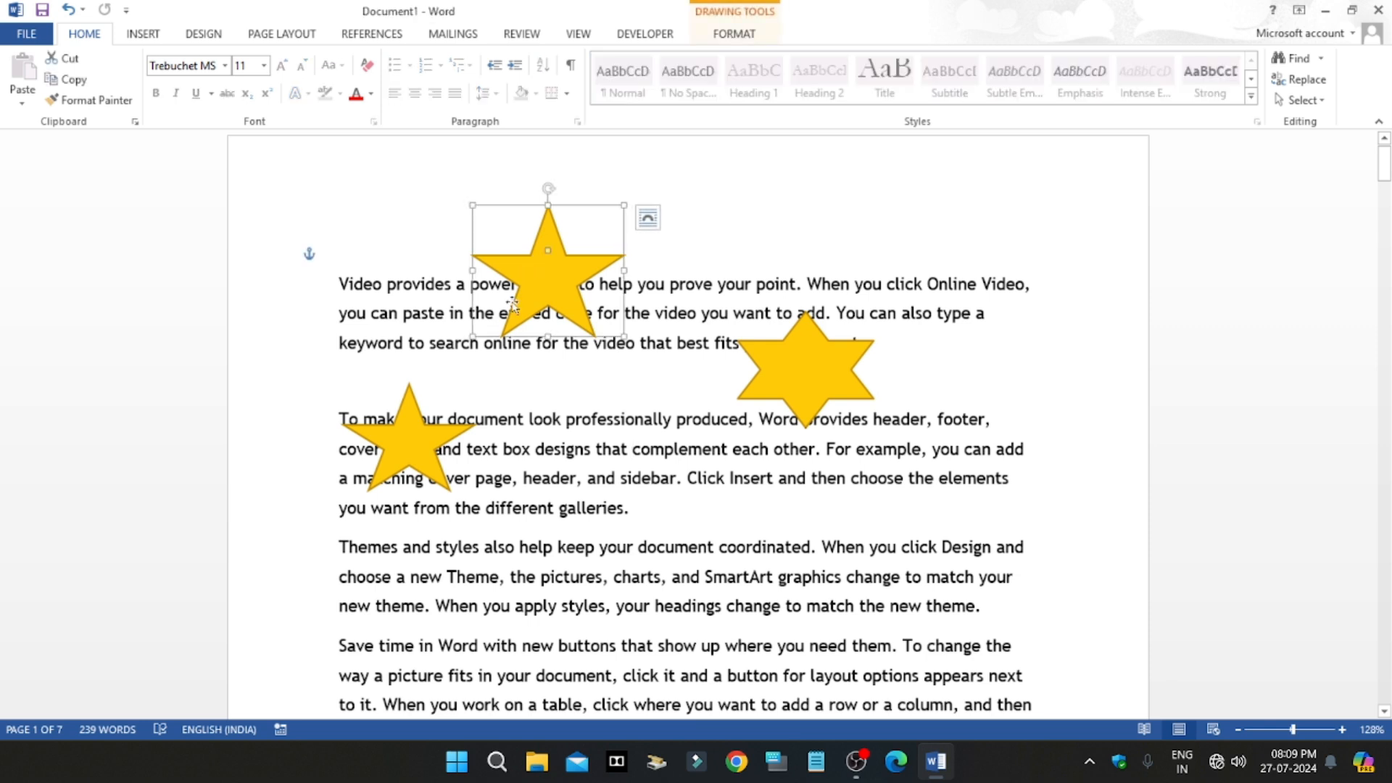
left_click(411, 435, "shift")
left_click(806, 393, "shift")
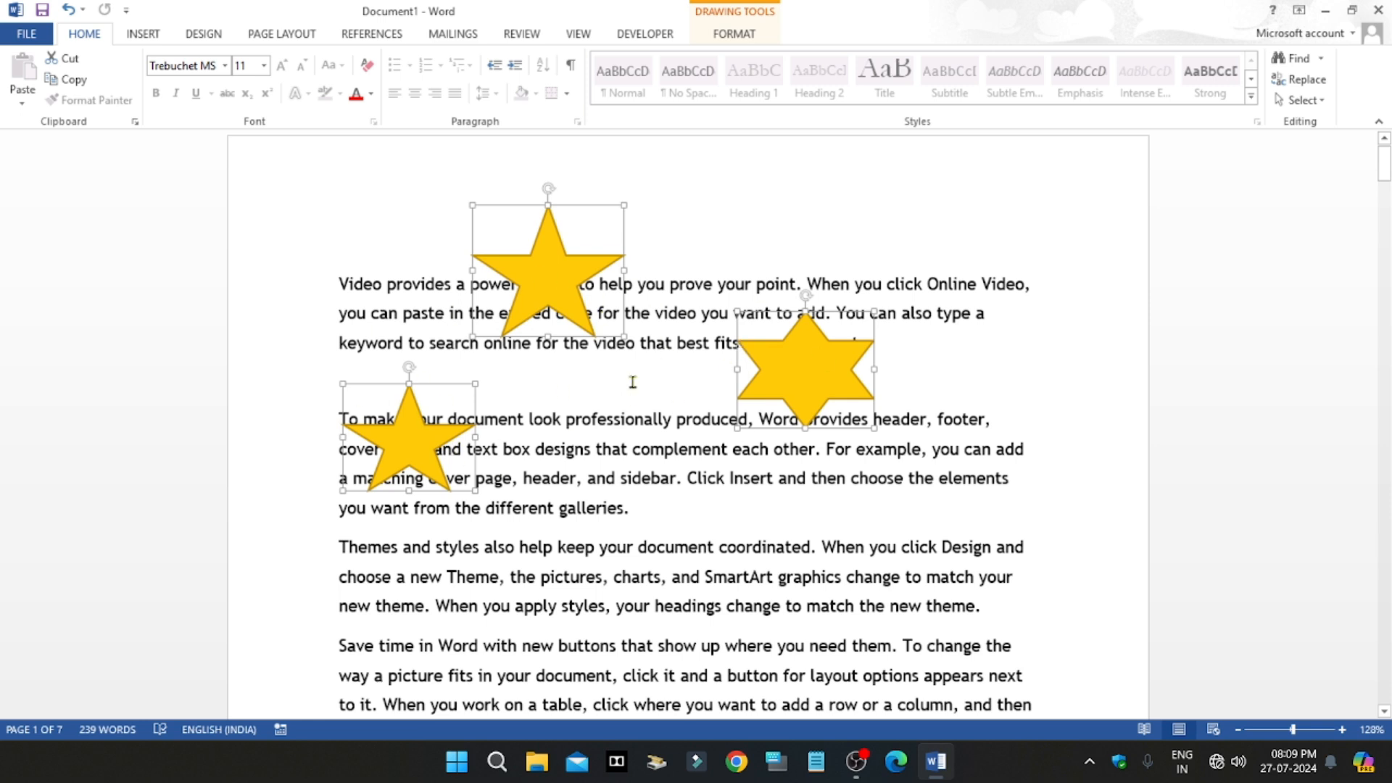
left_click(283, 35)
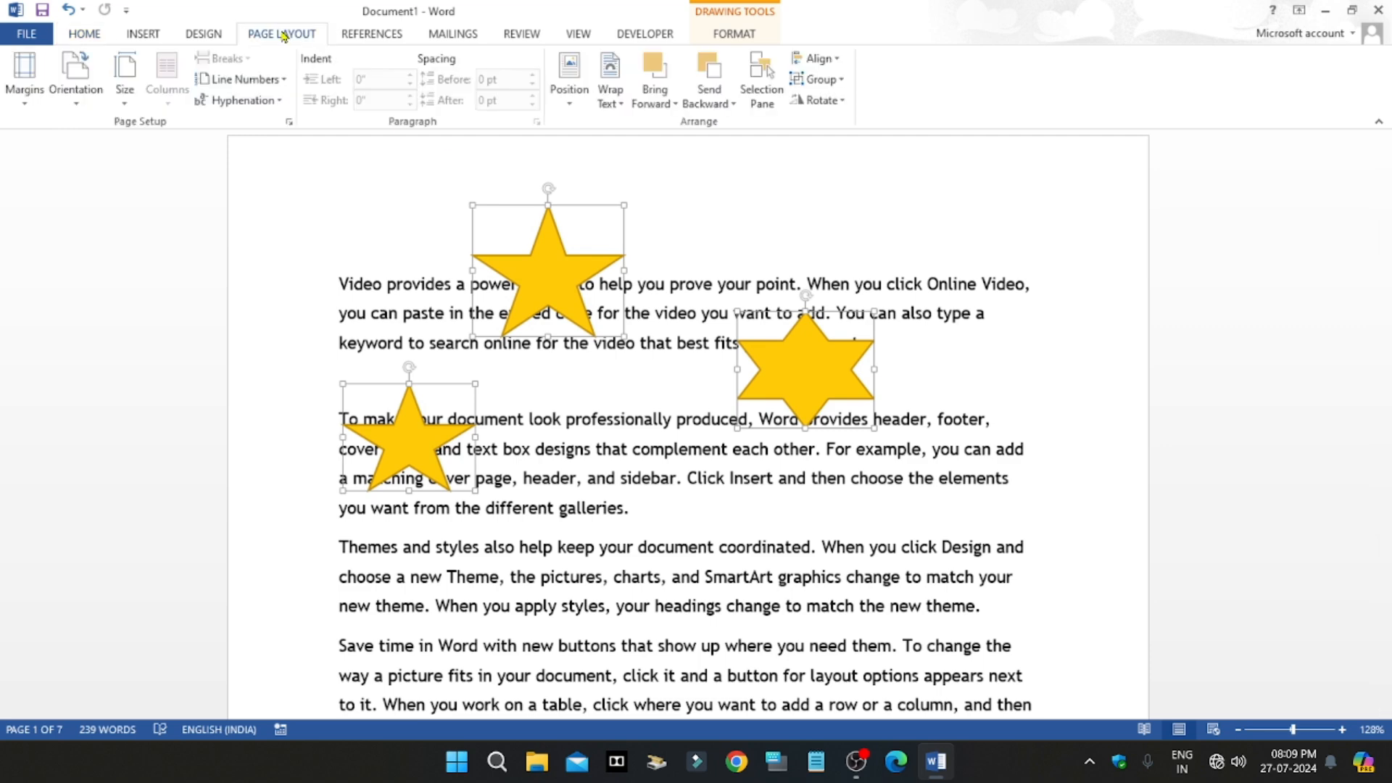
left_click(841, 80)
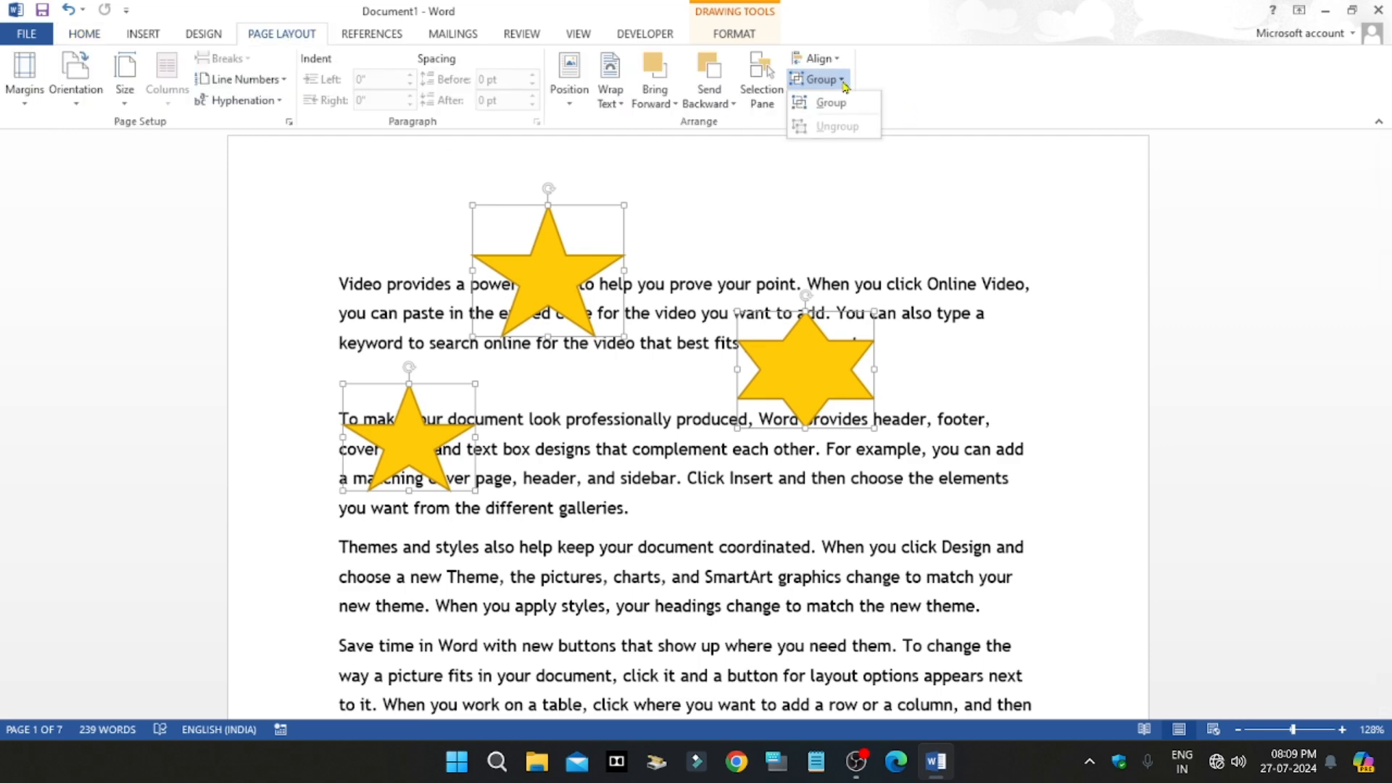
left_click(832, 102)
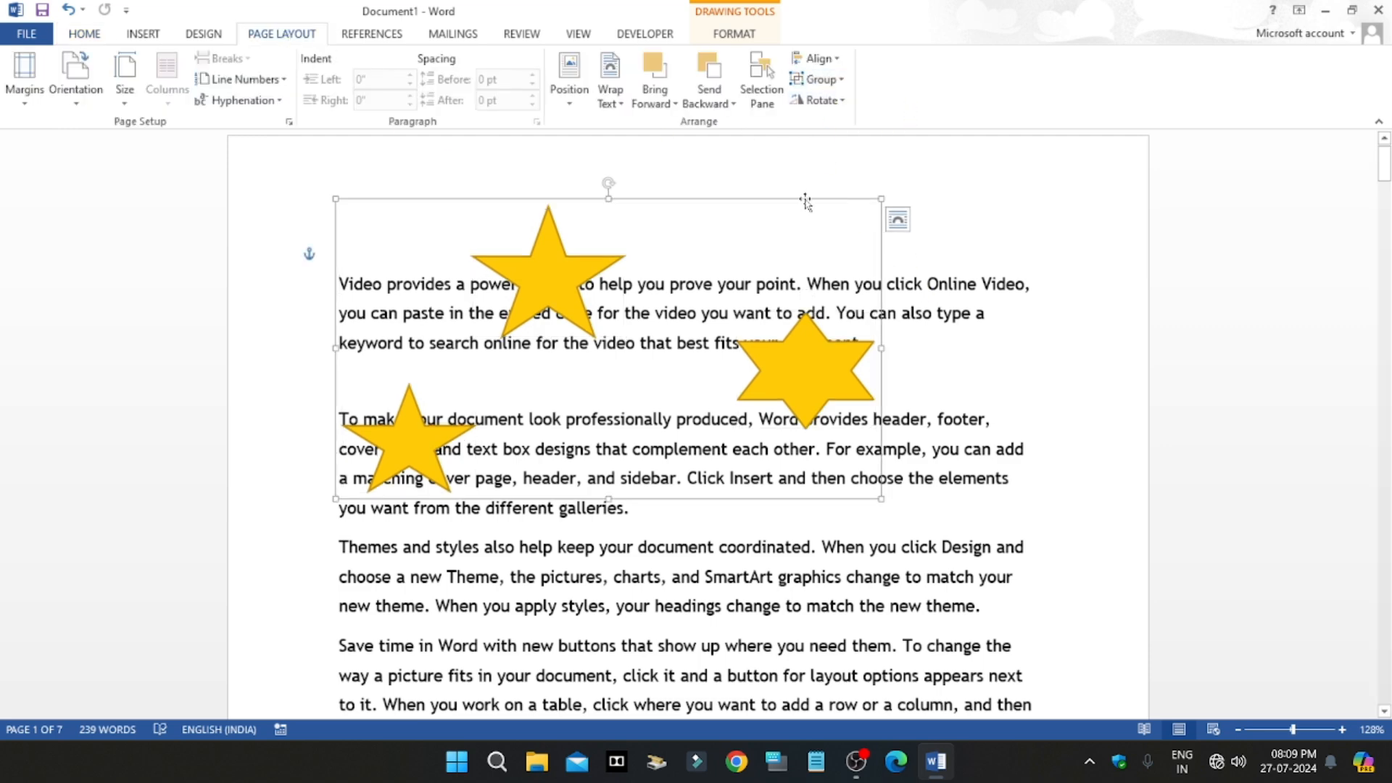
left_click_drag(806, 204, 872, 285)
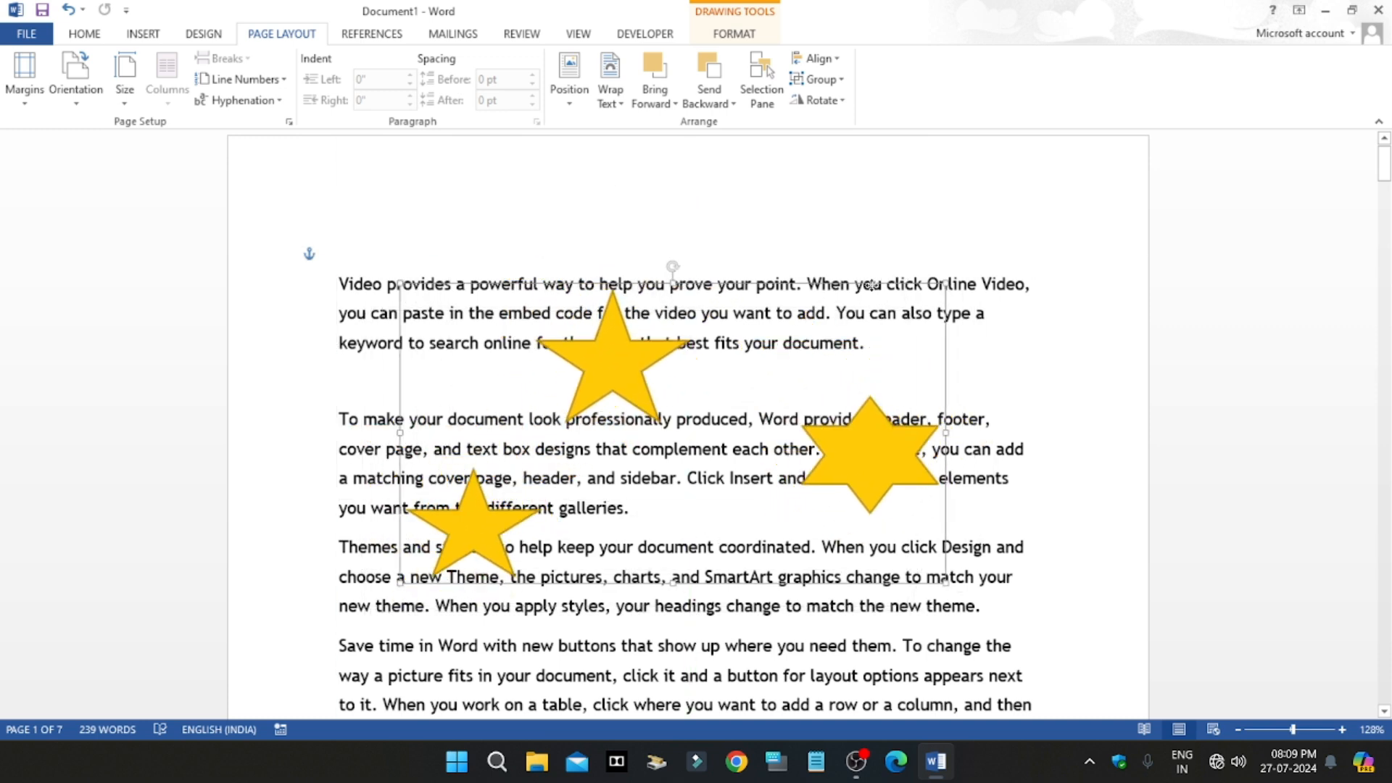
Step: Fill the grouped stars with the standard red colour and remove their outline
left_click(733, 37)
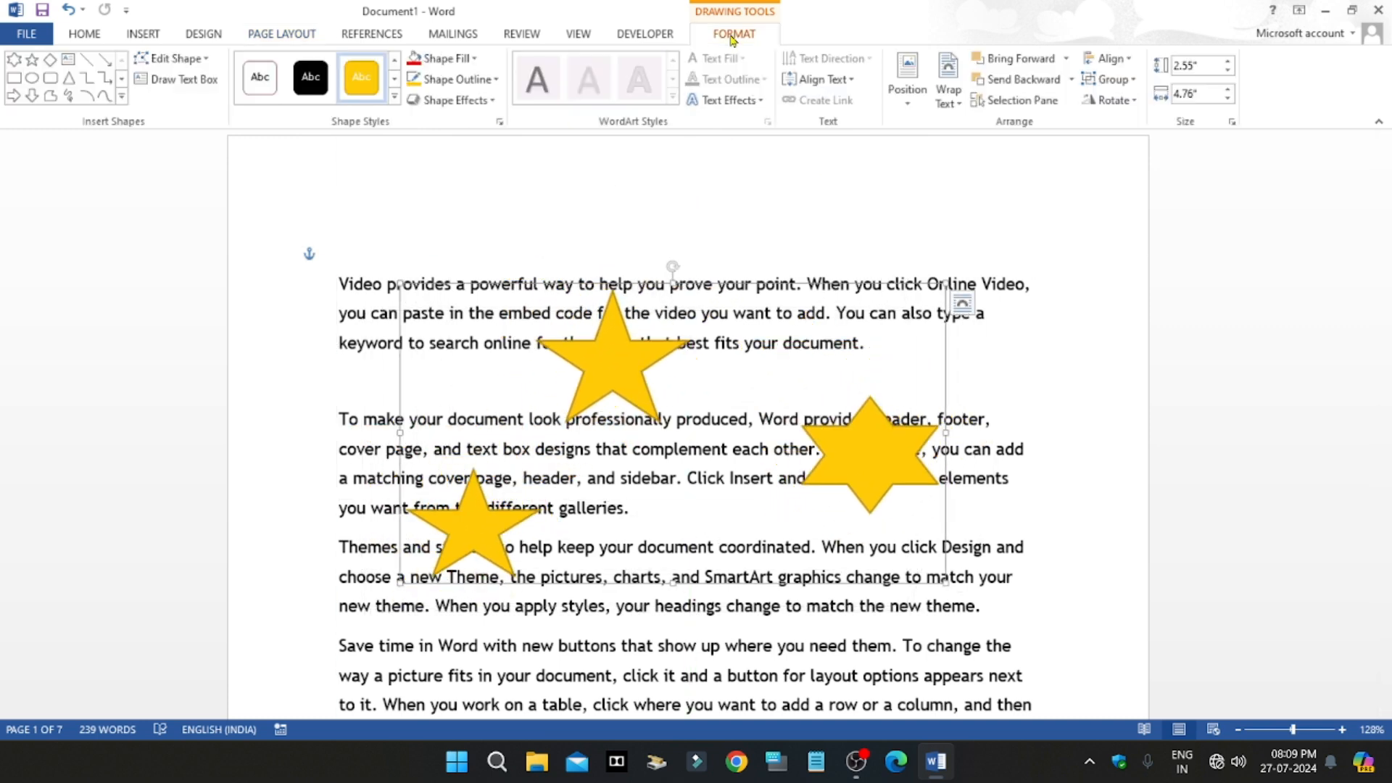
left_click(446, 58)
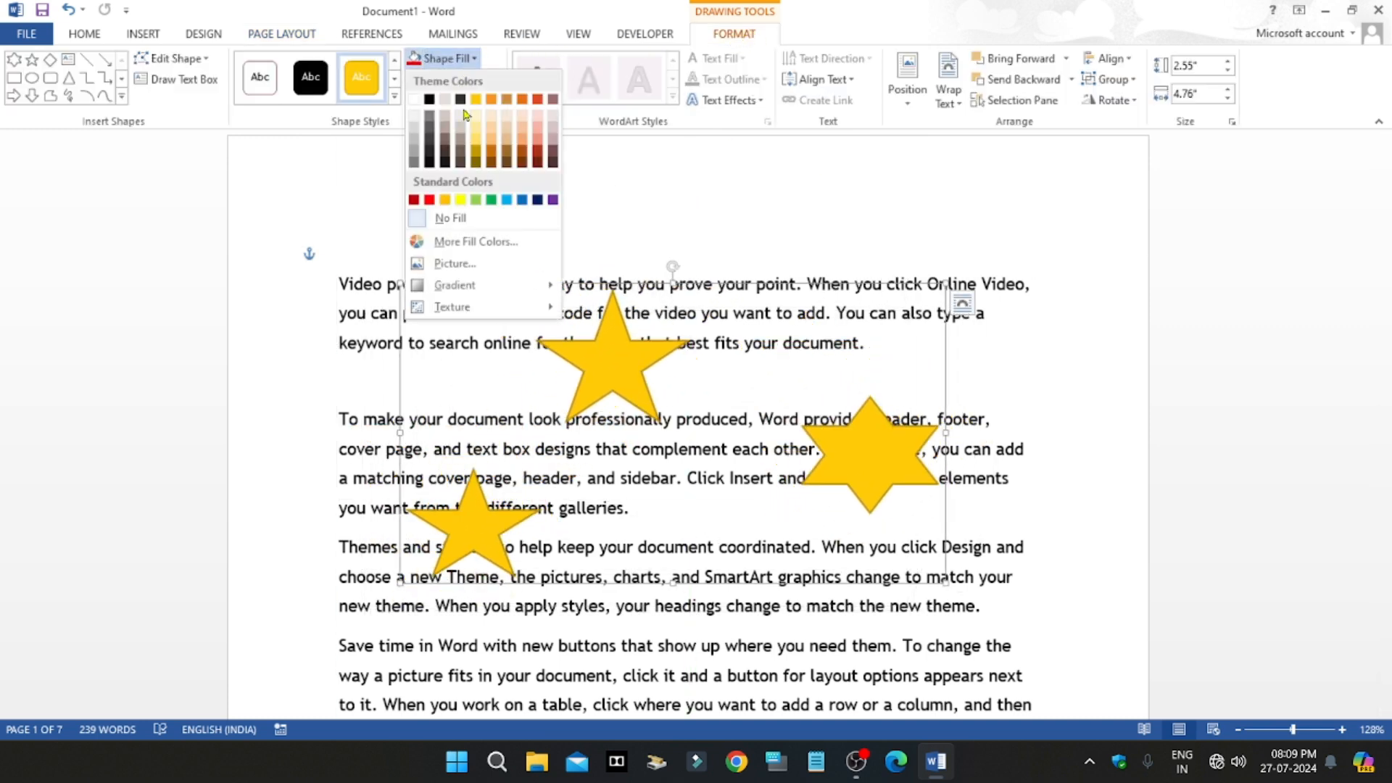
left_click(430, 201)
left_click(446, 58)
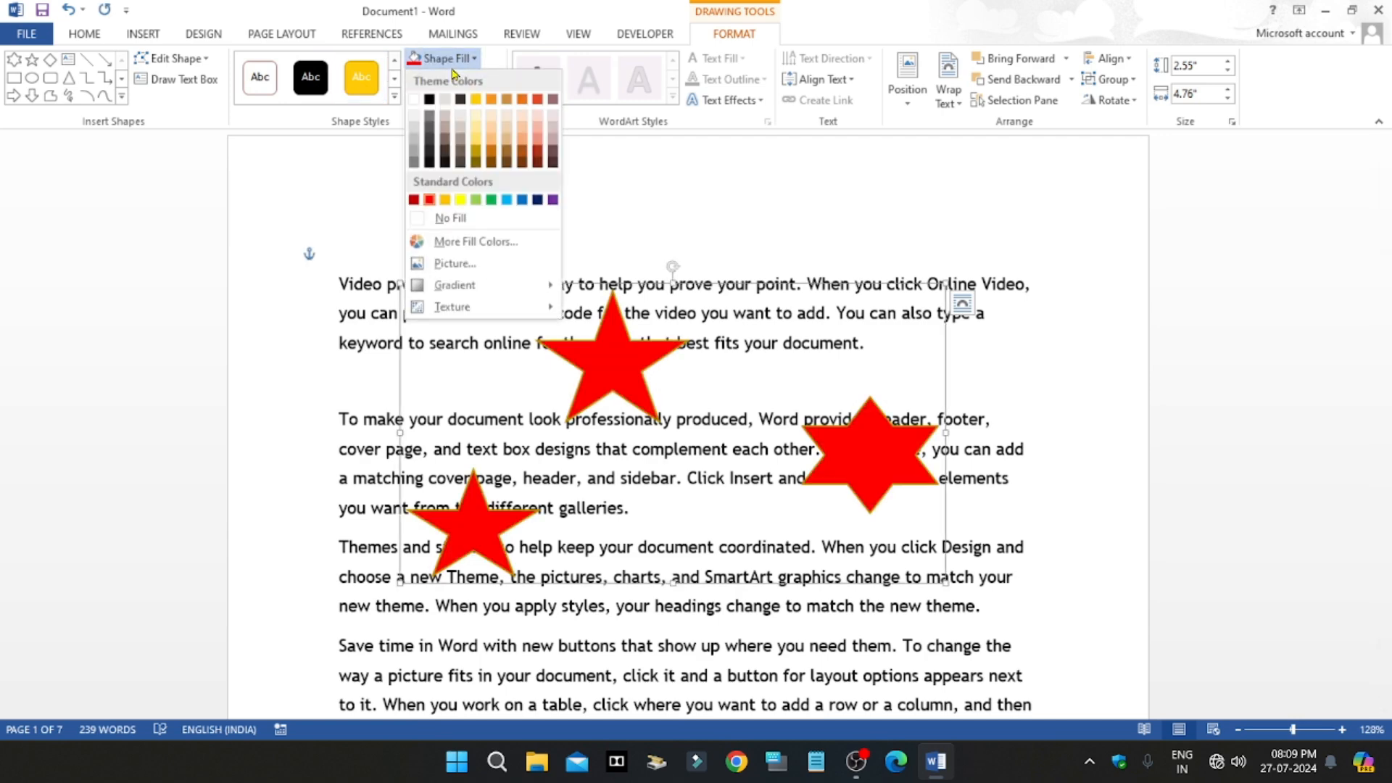
left_click(454, 78)
left_click(454, 78)
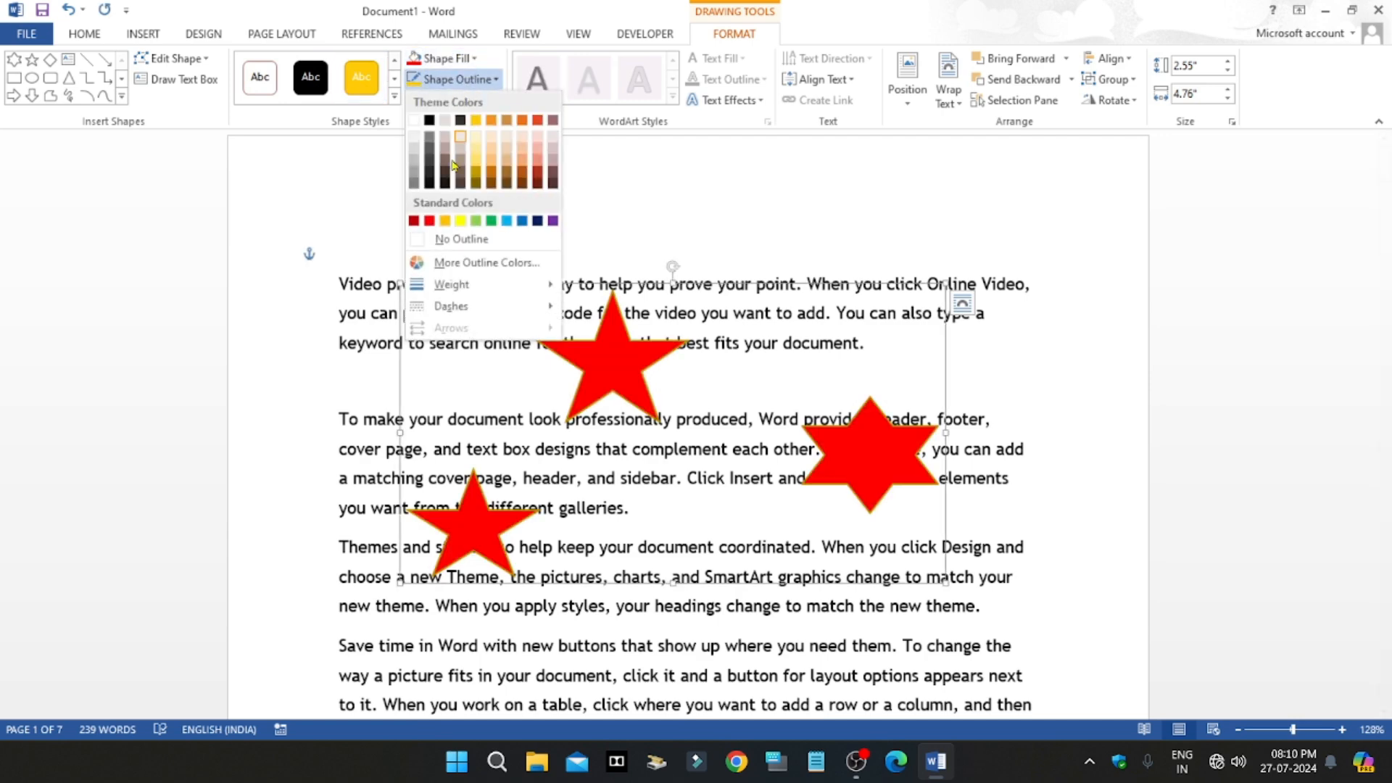
left_click(454, 241)
Step: Apply a preset shape effect with a bevel and a lower-left shadow to the grouped stars and deselect them
left_click(484, 101)
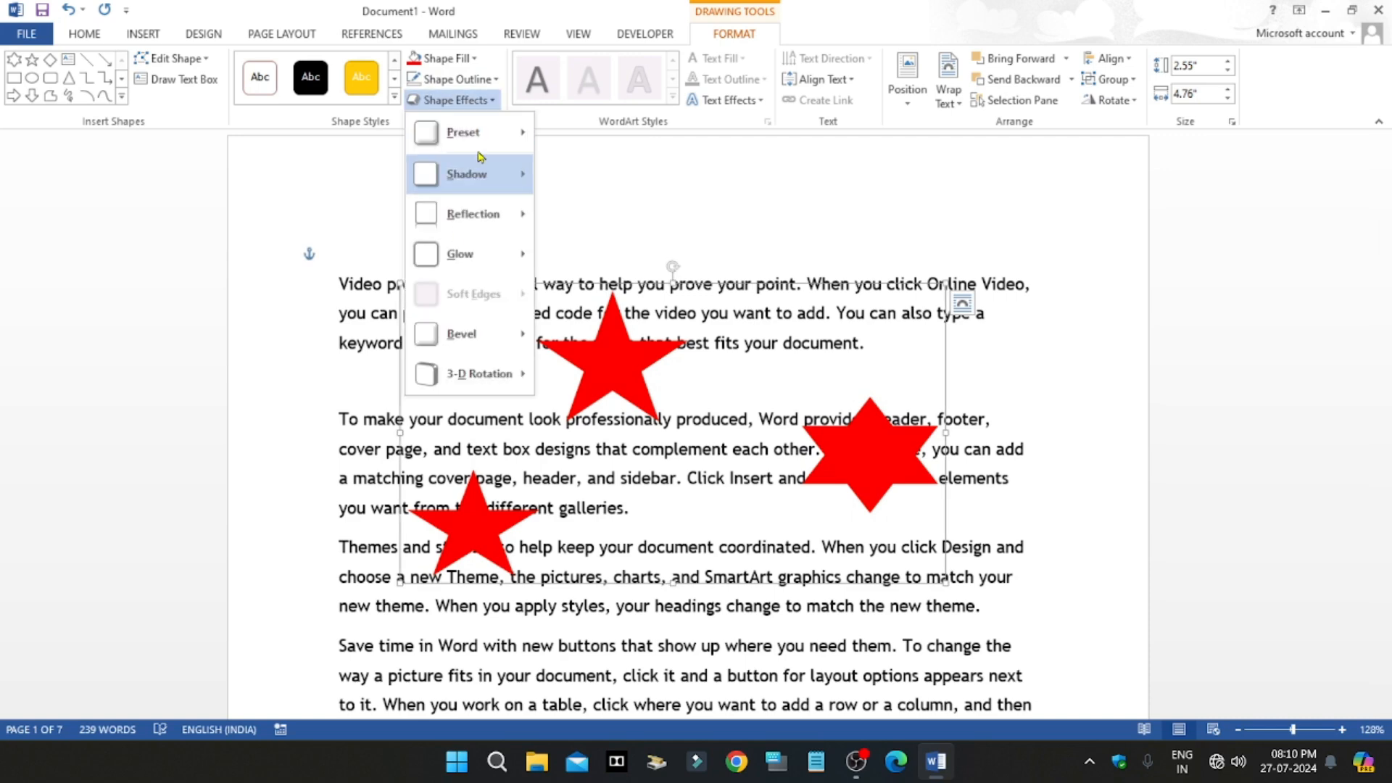
mouse_move(468, 131)
left_click(565, 277)
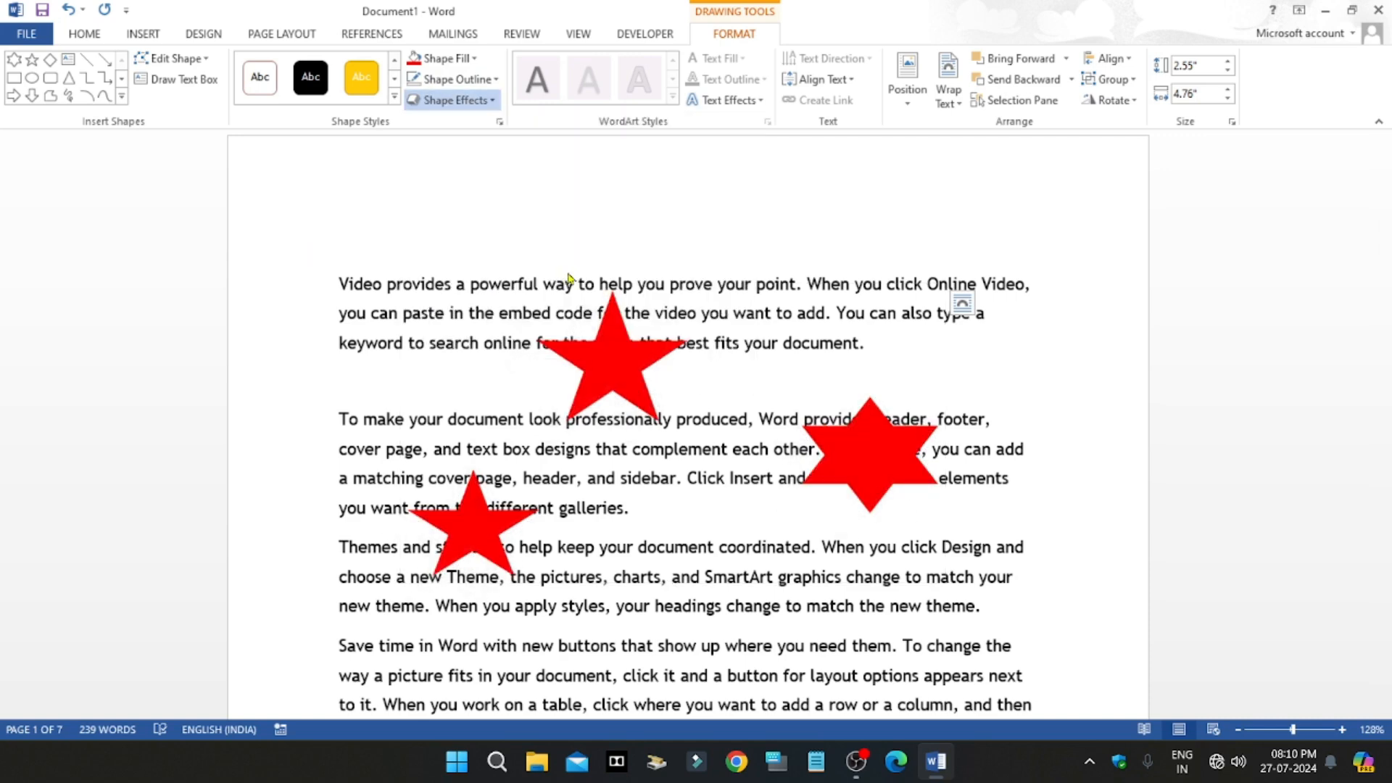
left_click(779, 372)
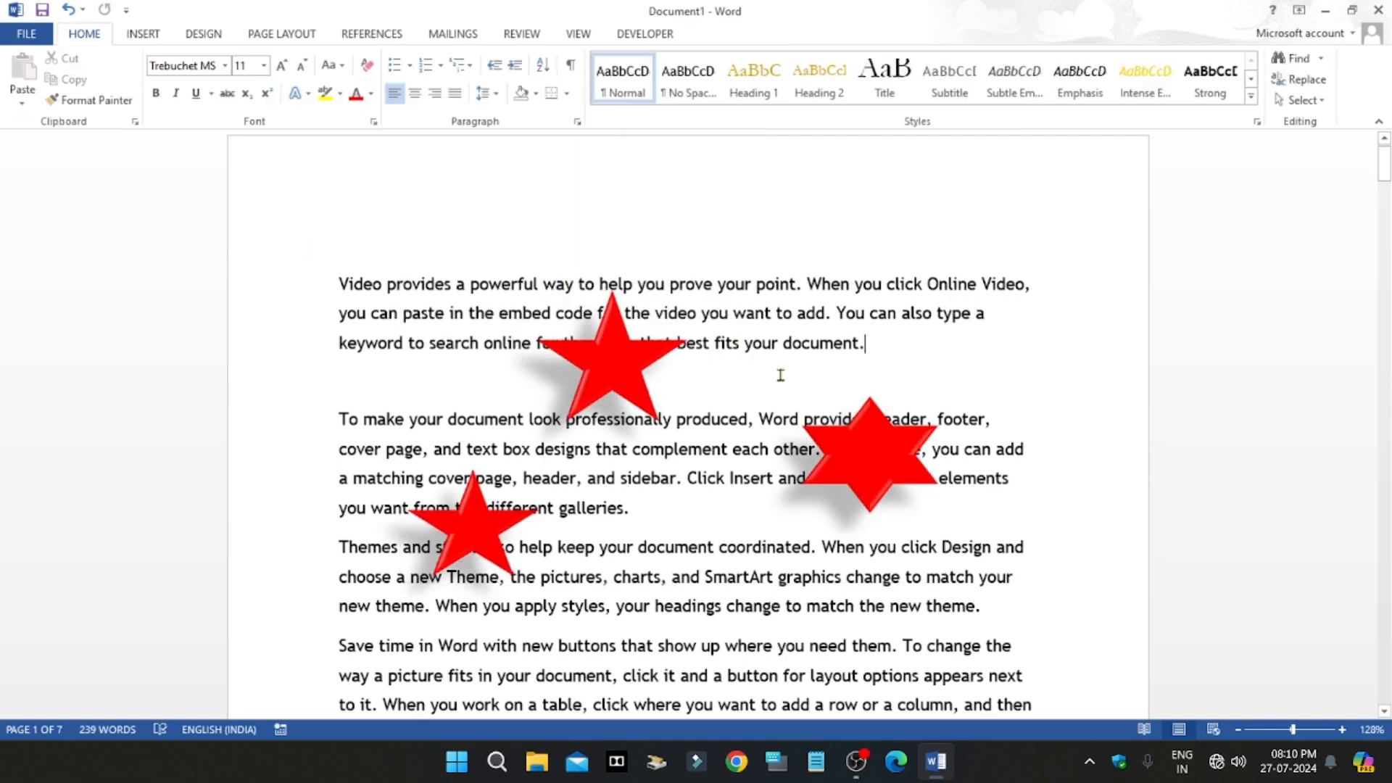
Step: Ungroup the three red stars and deselect them
left_click(609, 368)
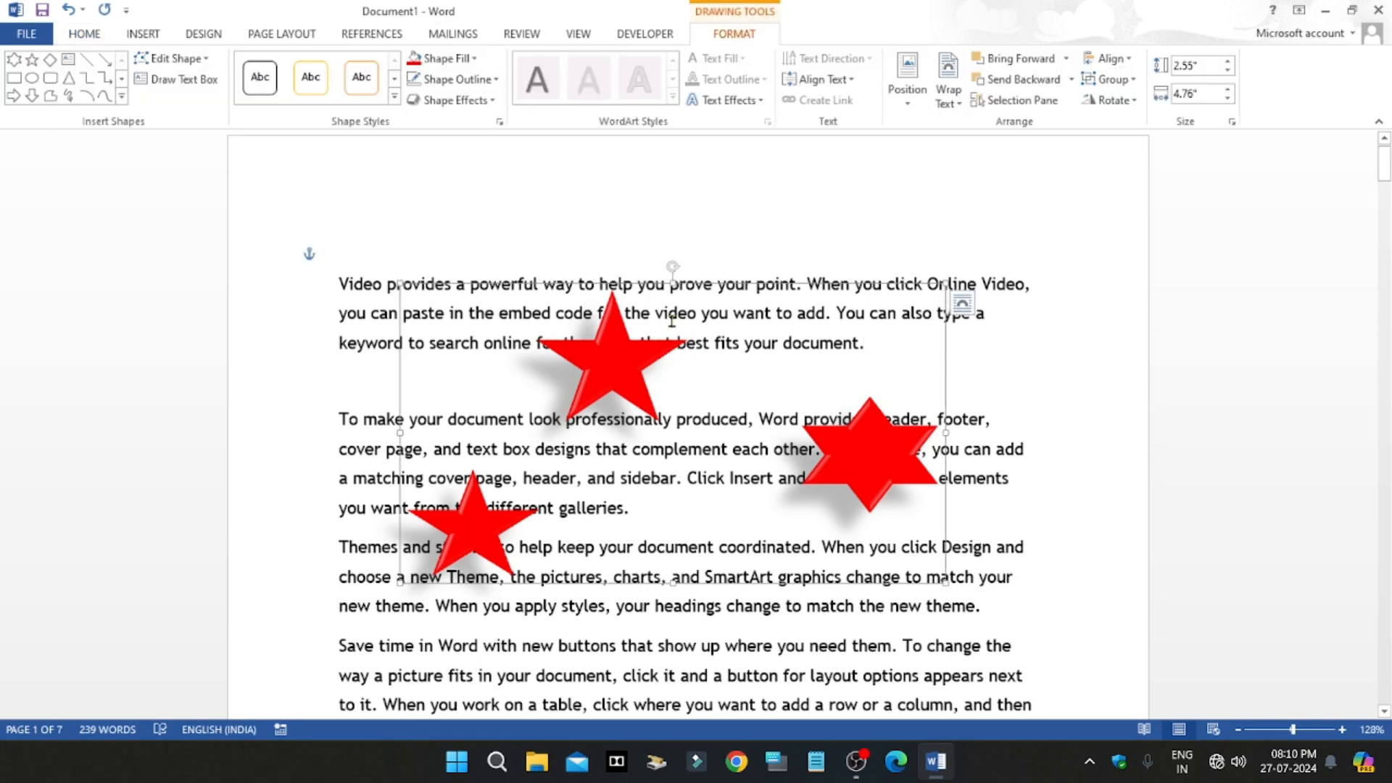
left_click(281, 33)
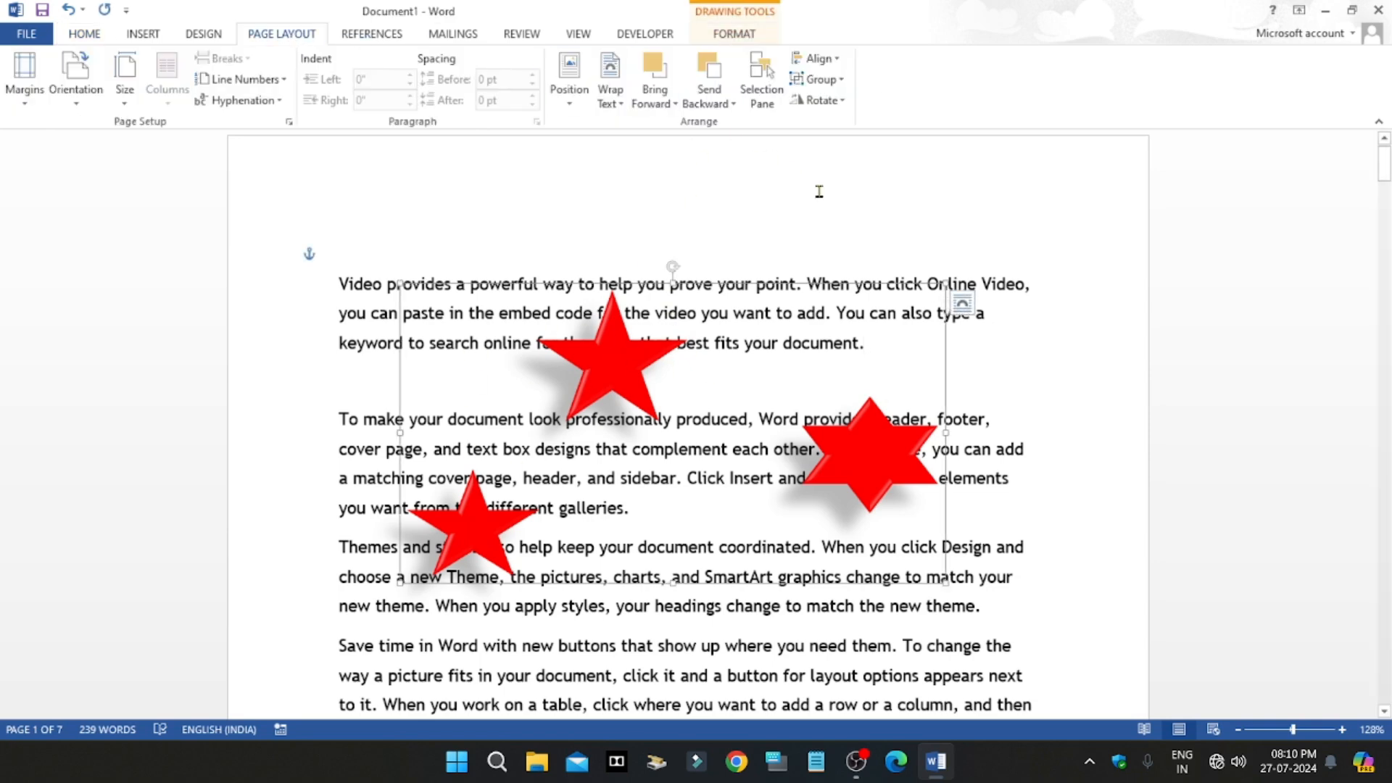
left_click(841, 81)
left_click(837, 127)
left_click(827, 253)
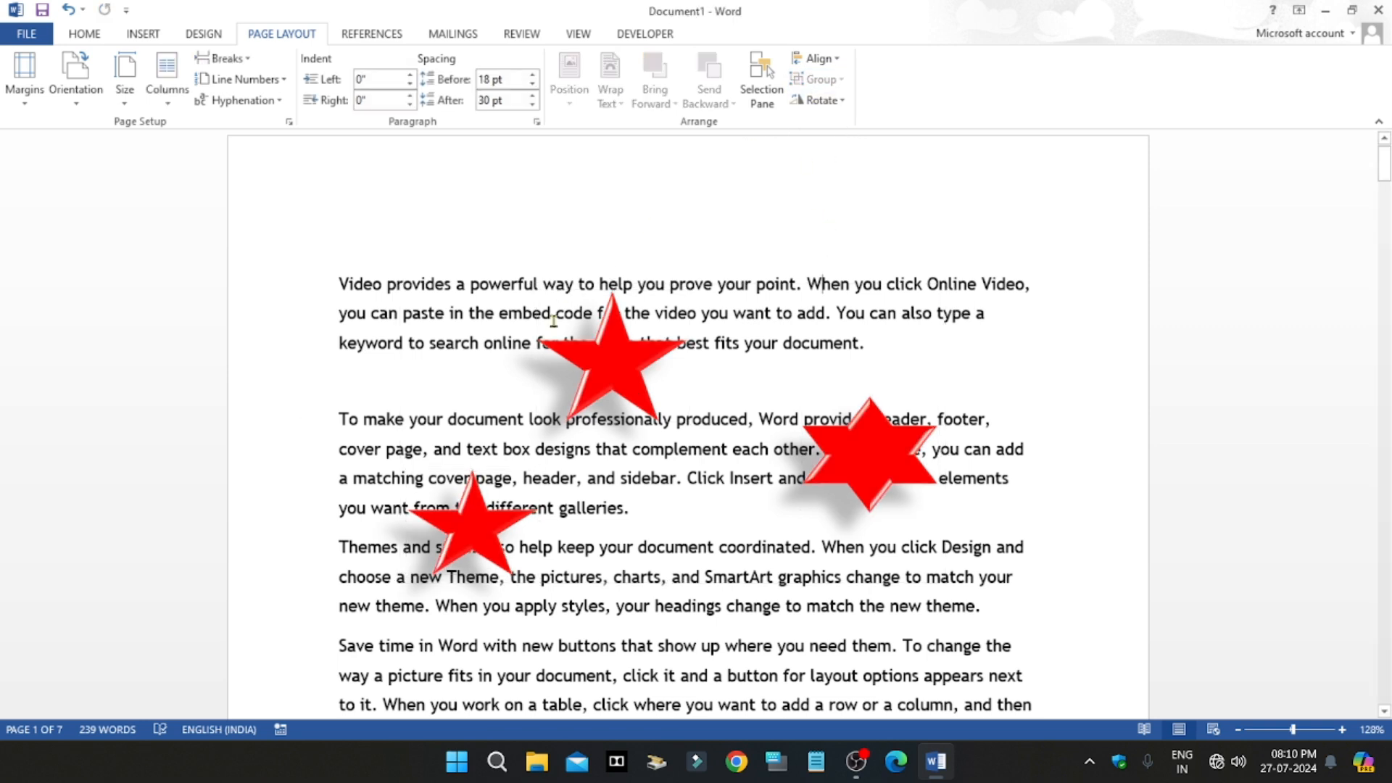
Step: Move each star separately: two over the first paragraph's middle and end, and the lower five-point star up between the first two paragraphs
left_click_drag(613, 338, 694, 265)
left_click_drag(873, 451, 920, 355)
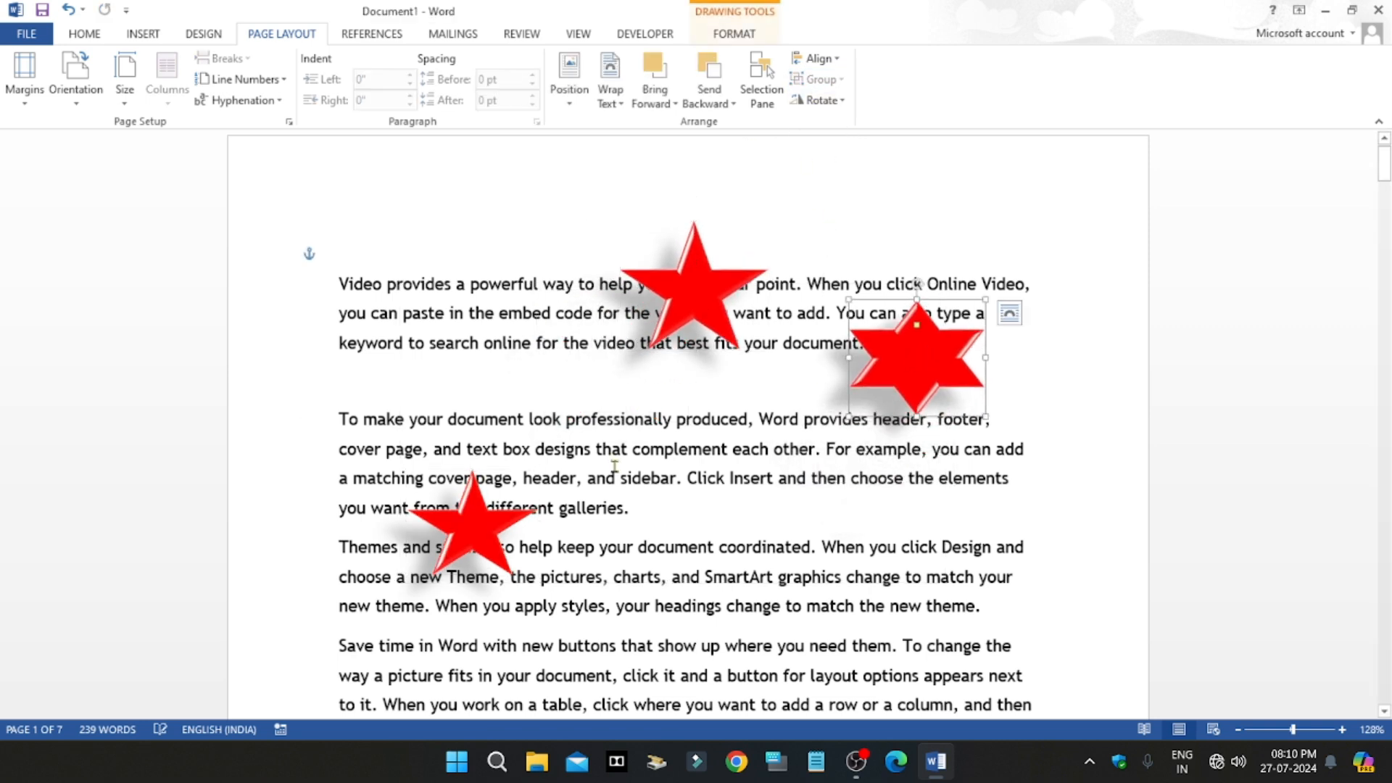
mouse_move(480, 515)
left_mouse_down()
mouse_move(519, 323)
mouse_move(487, 370)
left_mouse_up()
left_click(707, 479)
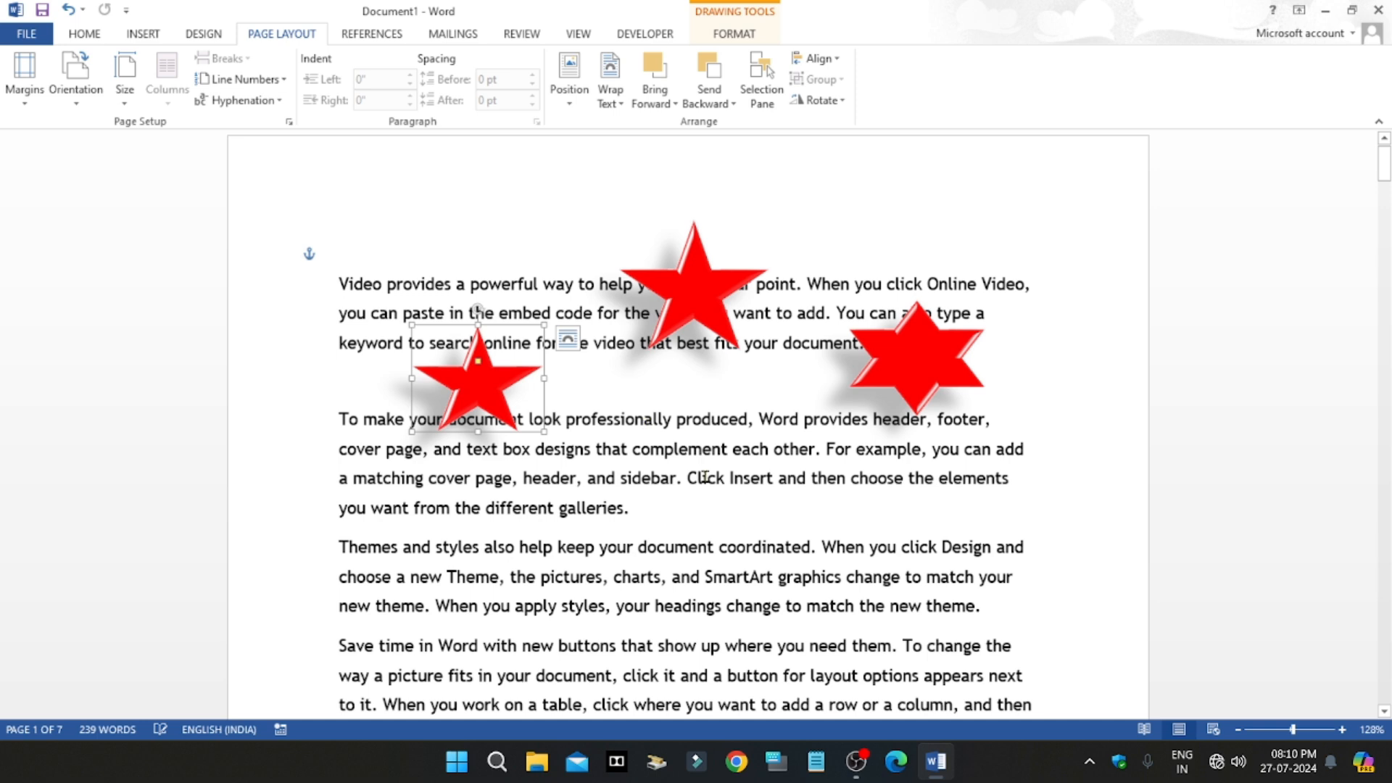
Step: Rotate the upper five-point star right 90° and flip it vertically
left_click(733, 313)
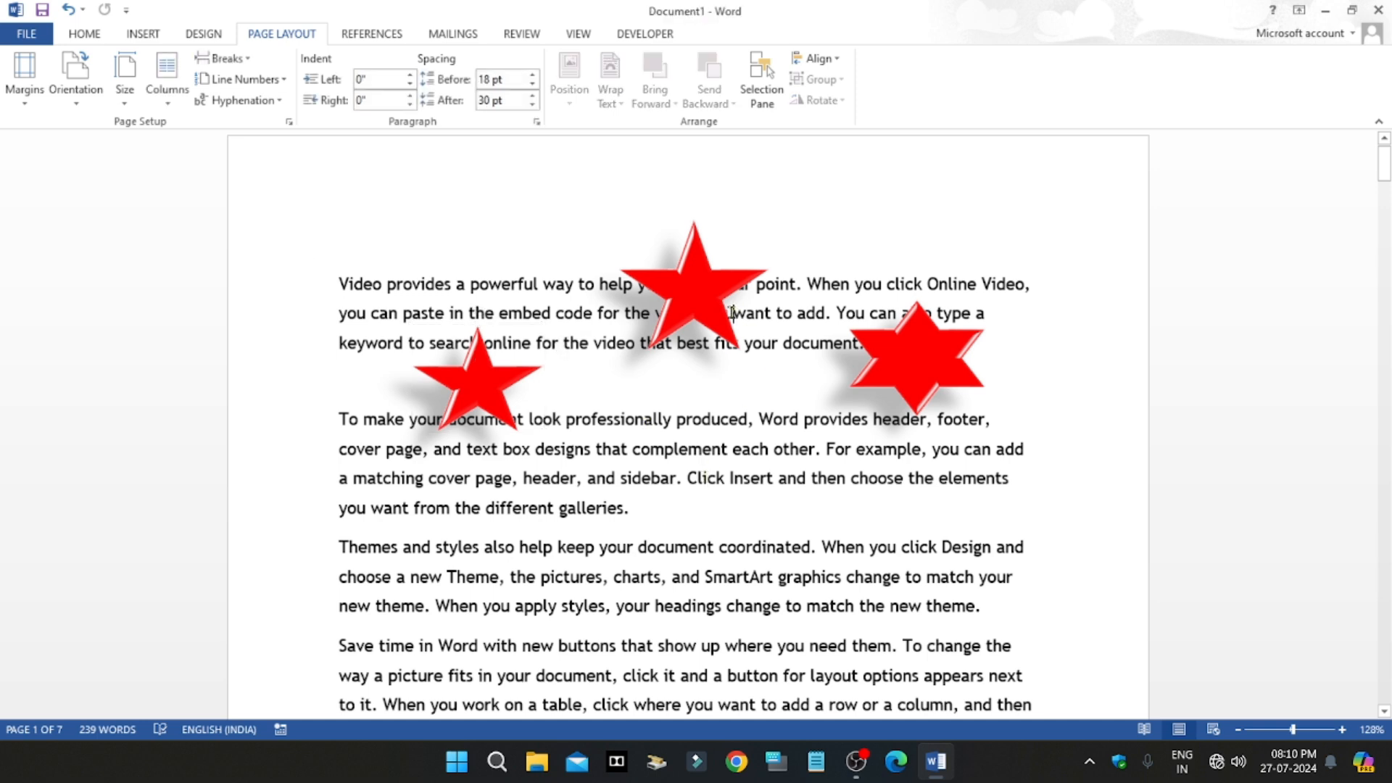
left_click(677, 290)
left_click(842, 106)
left_click(854, 123)
left_click(826, 100)
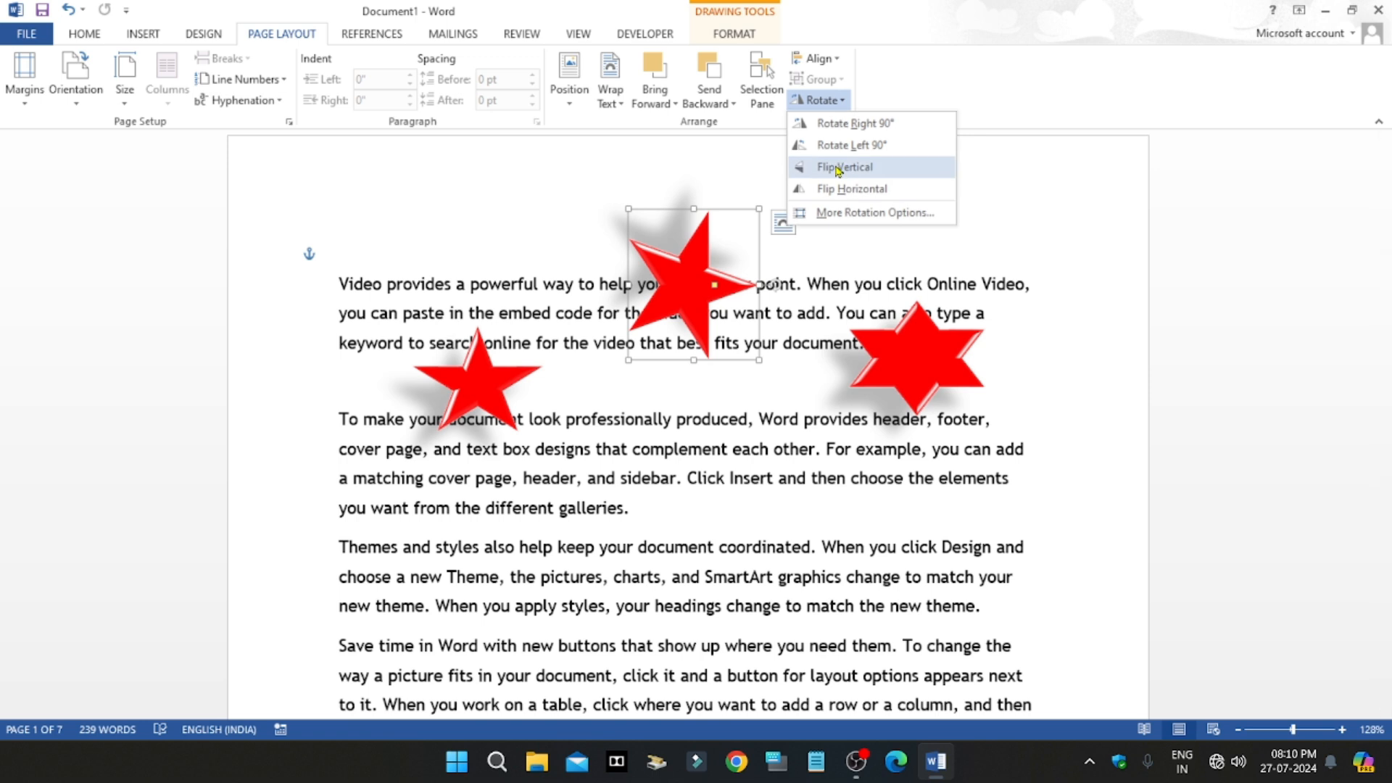
left_click(839, 169)
Step: Rotate the upper star left 90° twice, with a horizontal flip in between, and deselect it
left_click(822, 100)
left_click(852, 145)
left_click(842, 101)
left_click(841, 186)
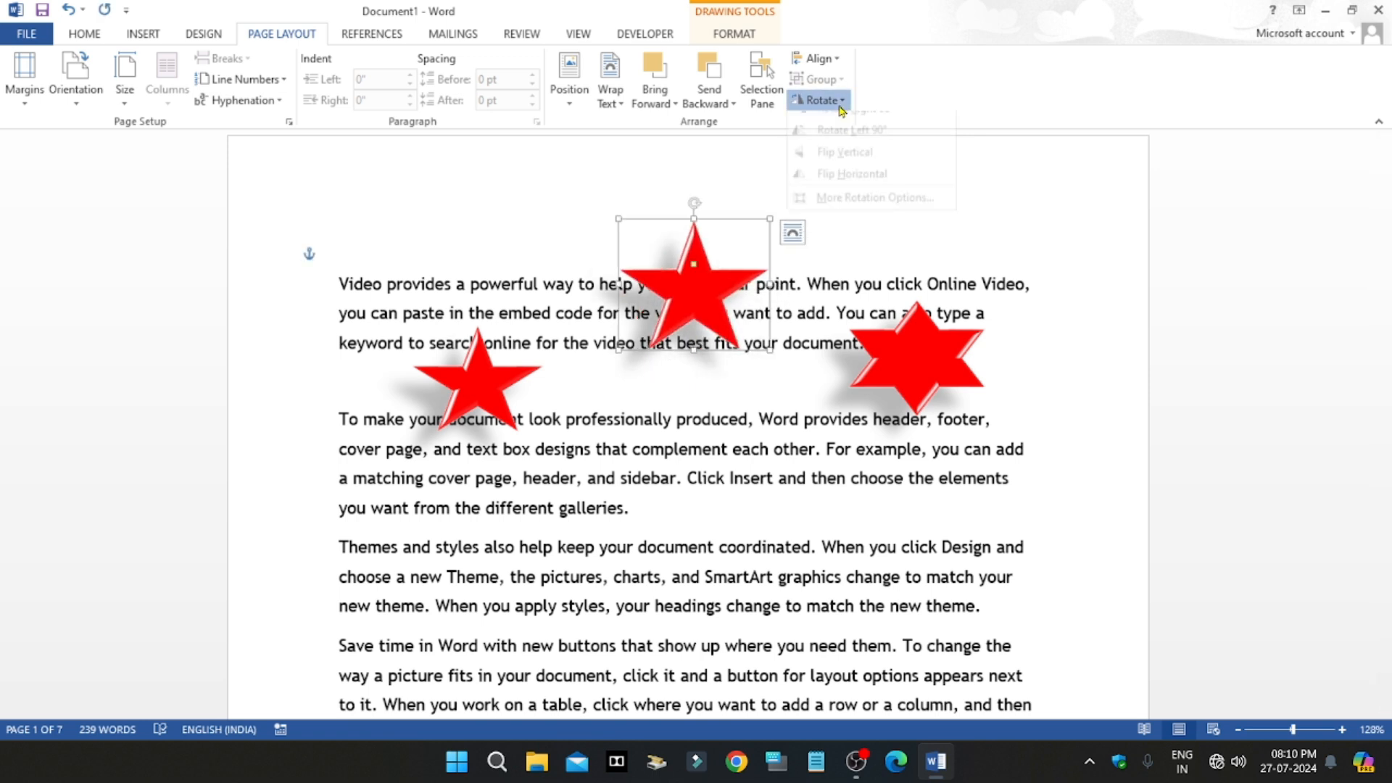
left_click(841, 105)
left_click(859, 144)
left_click(862, 284)
scroll(718, 309, "up", 1)
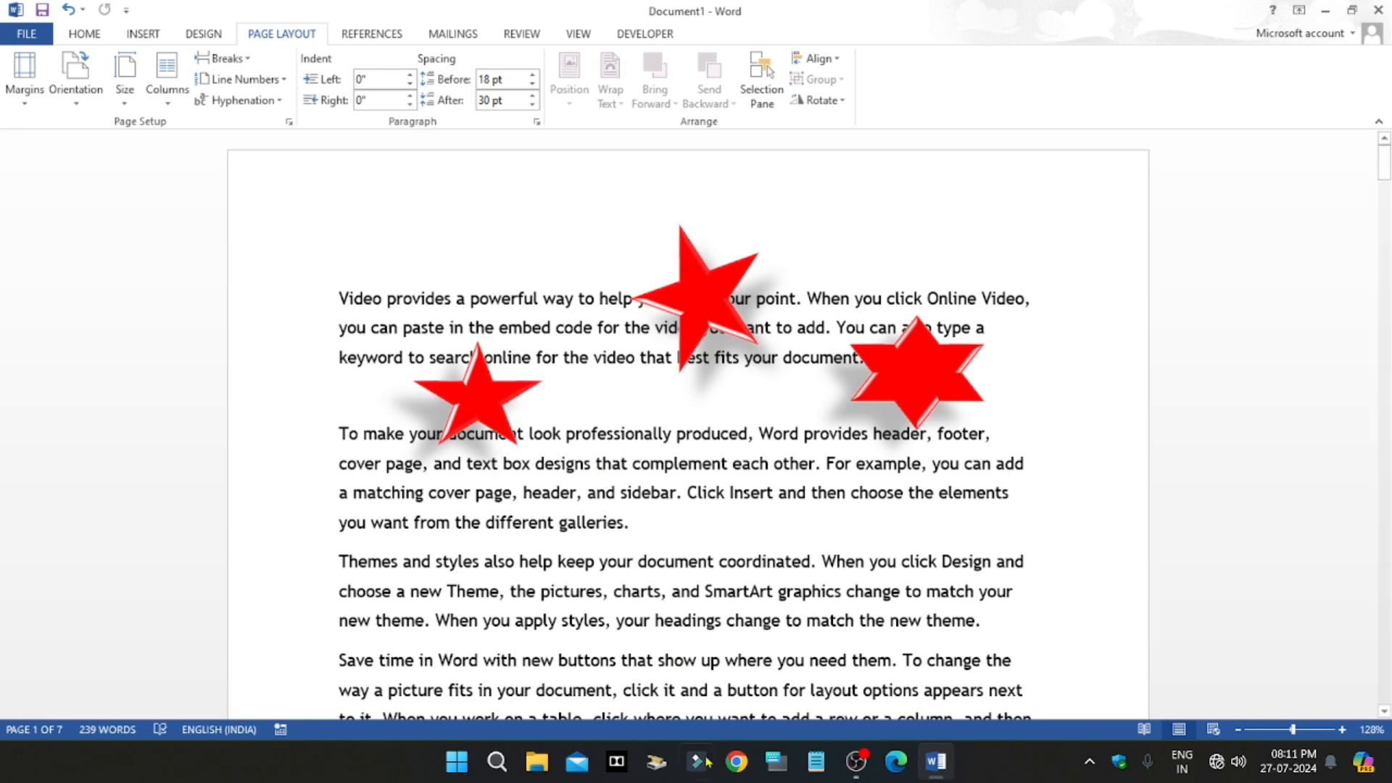
left_click(853, 762)
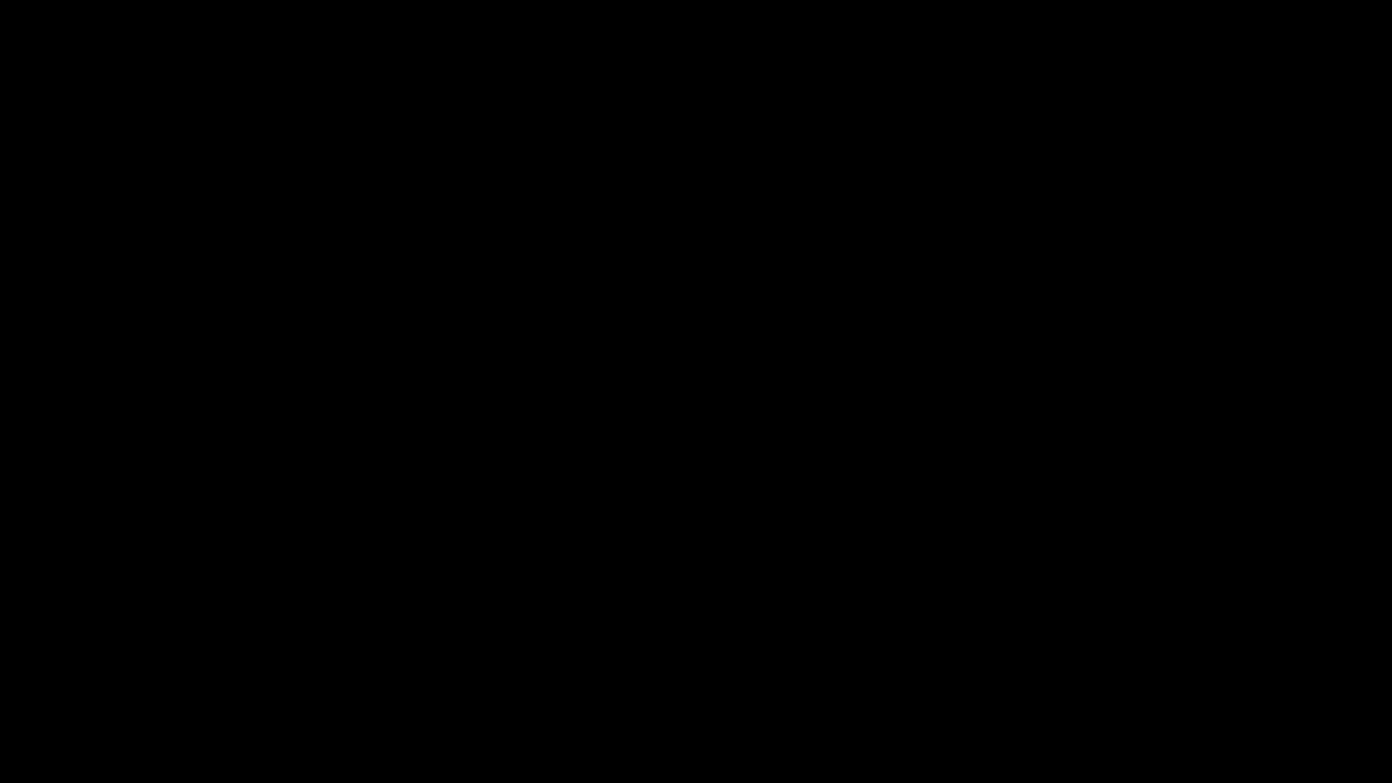